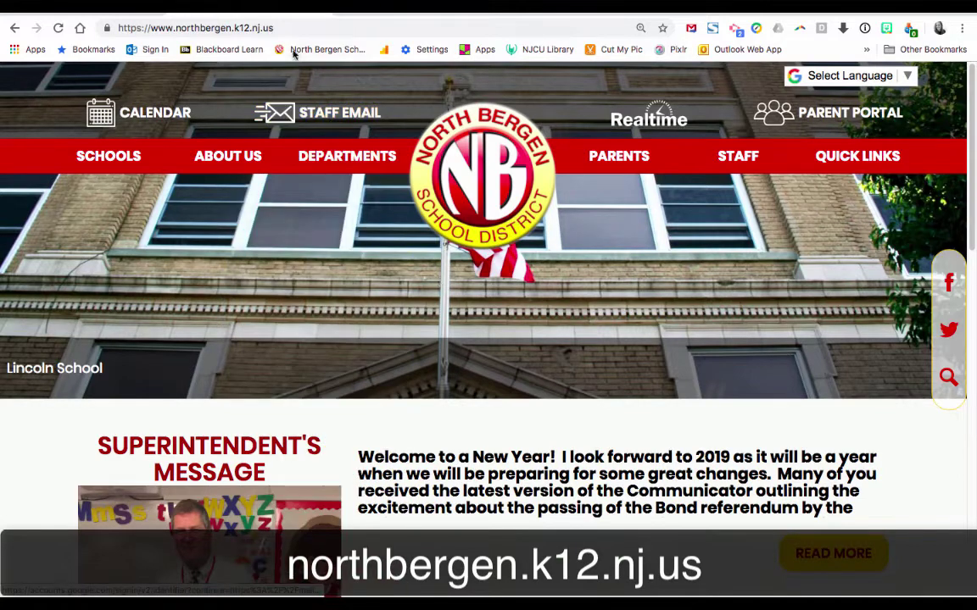
Go from the district site's Schools menu to Robert Fulton School and view its footer.
click(278, 28)
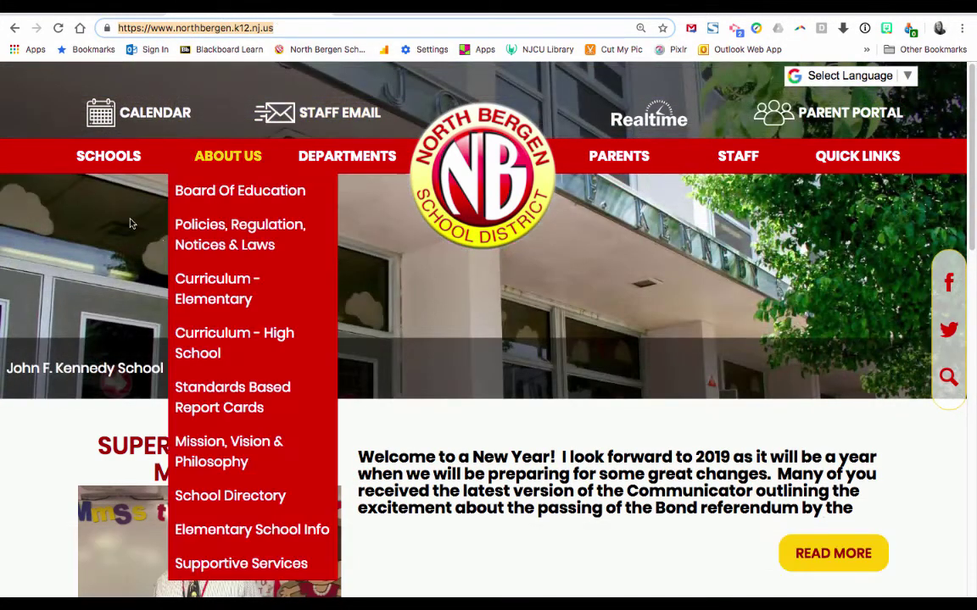
mouse_move(120, 167)
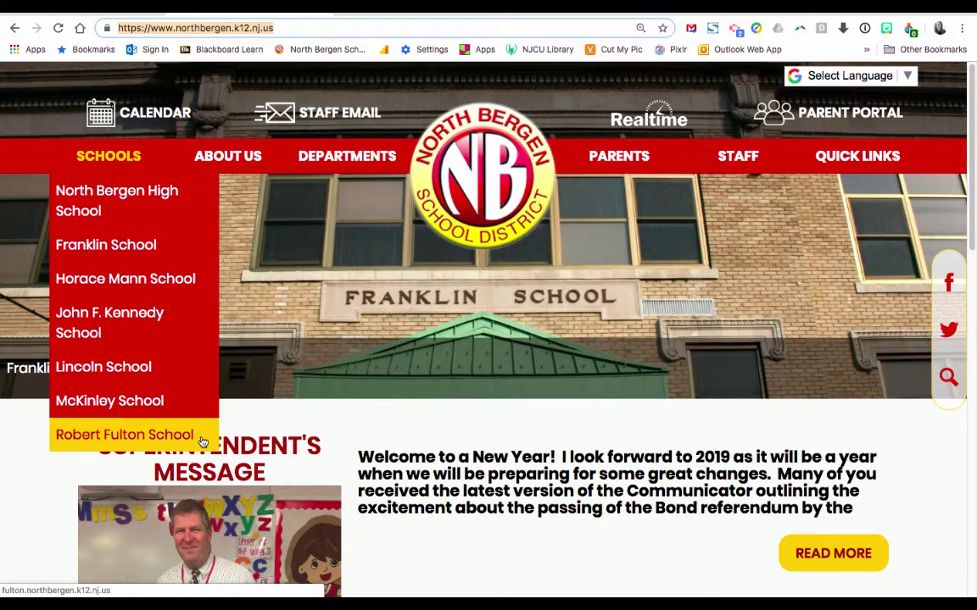
click(202, 442)
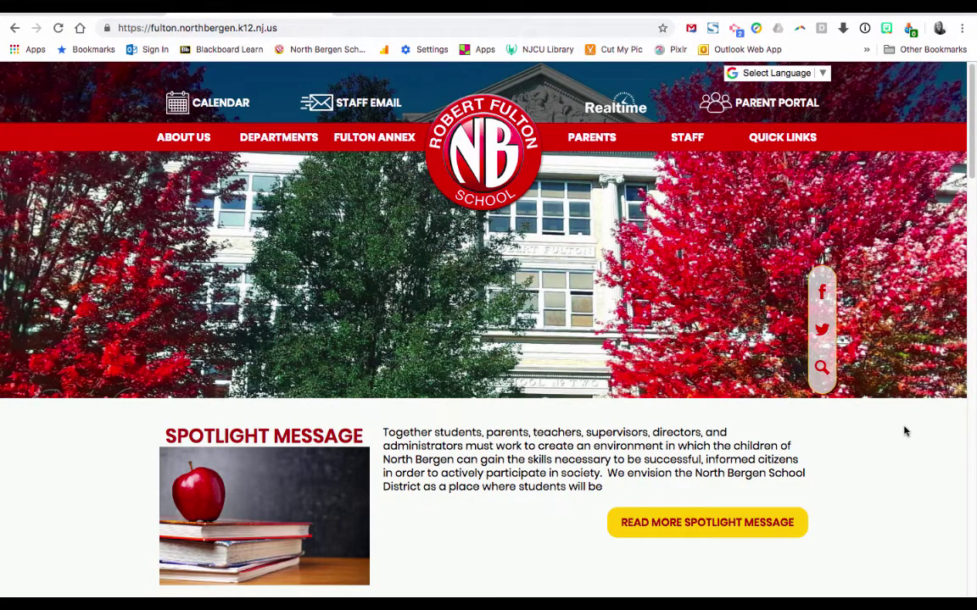
scroll(905, 432, down, 10)
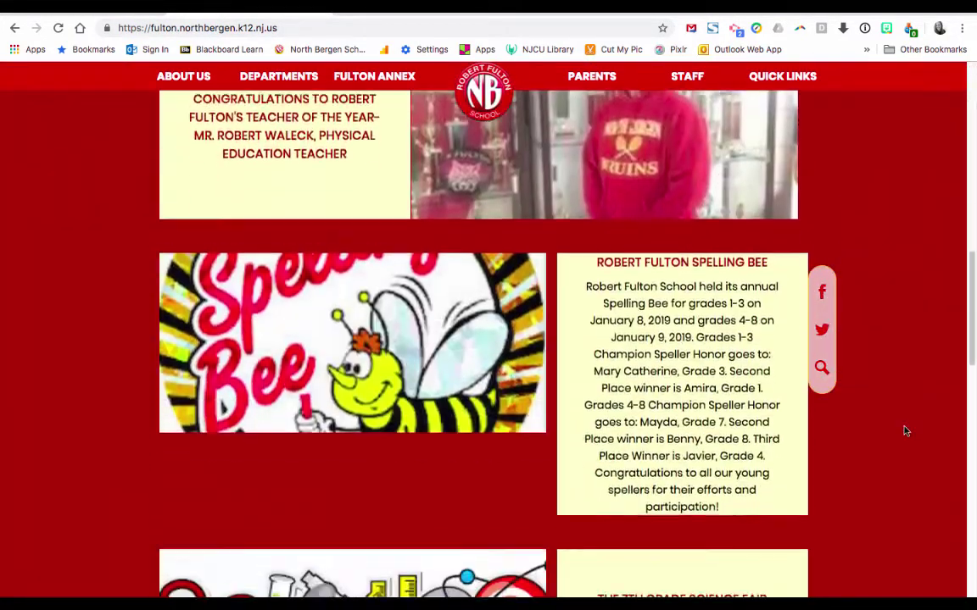
scroll(905, 431, down, 15)
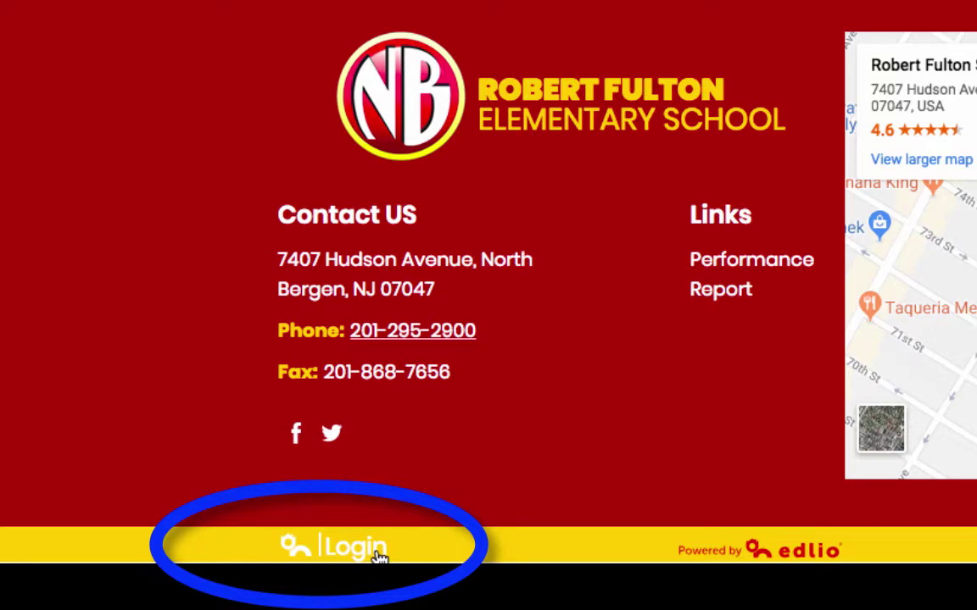
Sign in to the school admin with the test account's username and password, Remember Me unchecked.
click(378, 556)
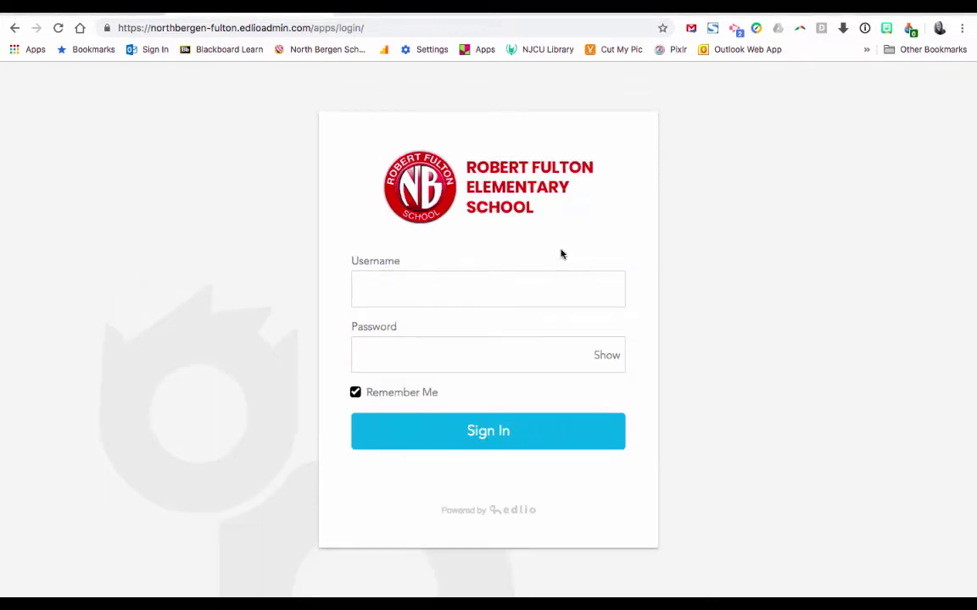
click(519, 277)
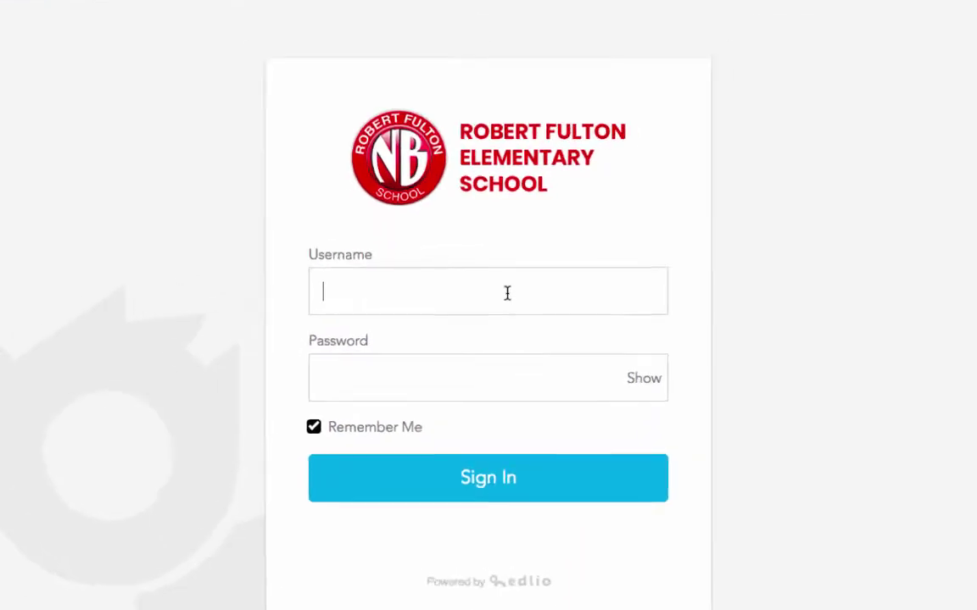
text(edliotest)
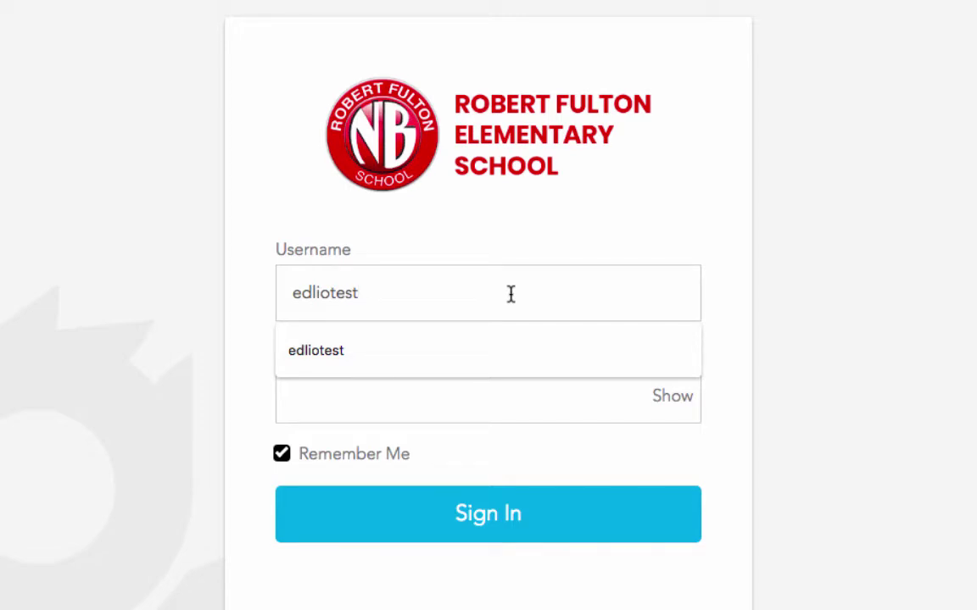
click(394, 405)
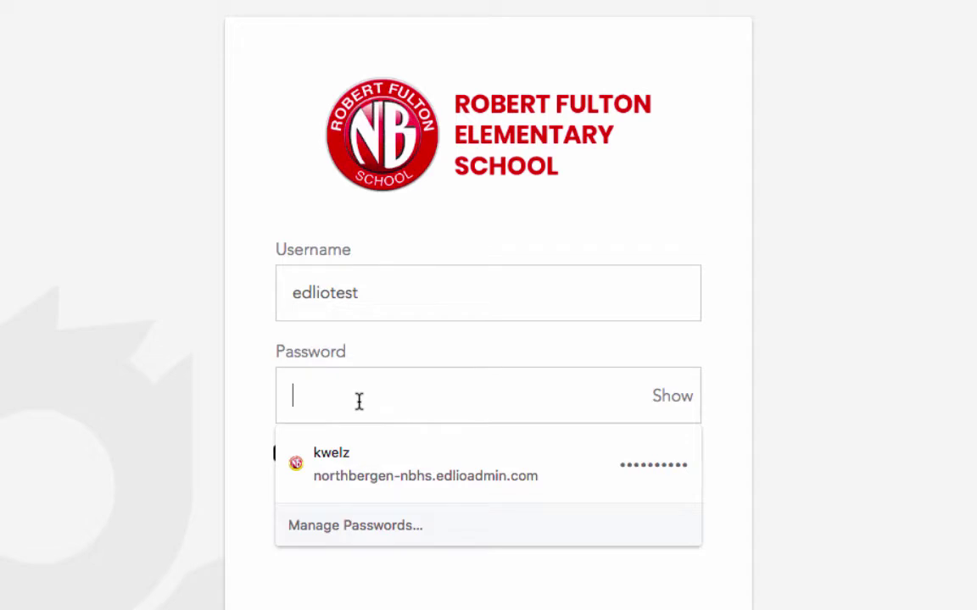
text(********)
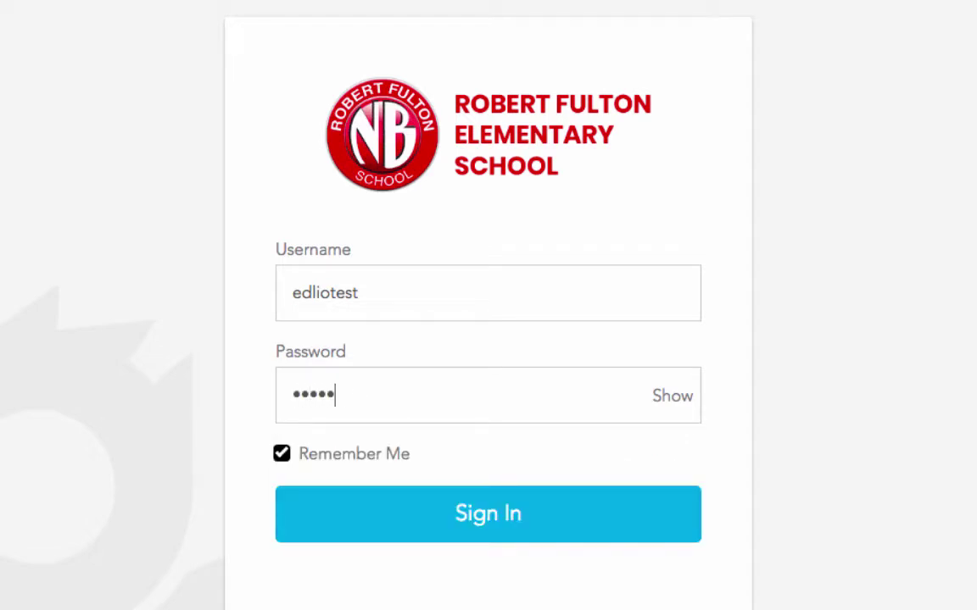
click(282, 453)
click(349, 523)
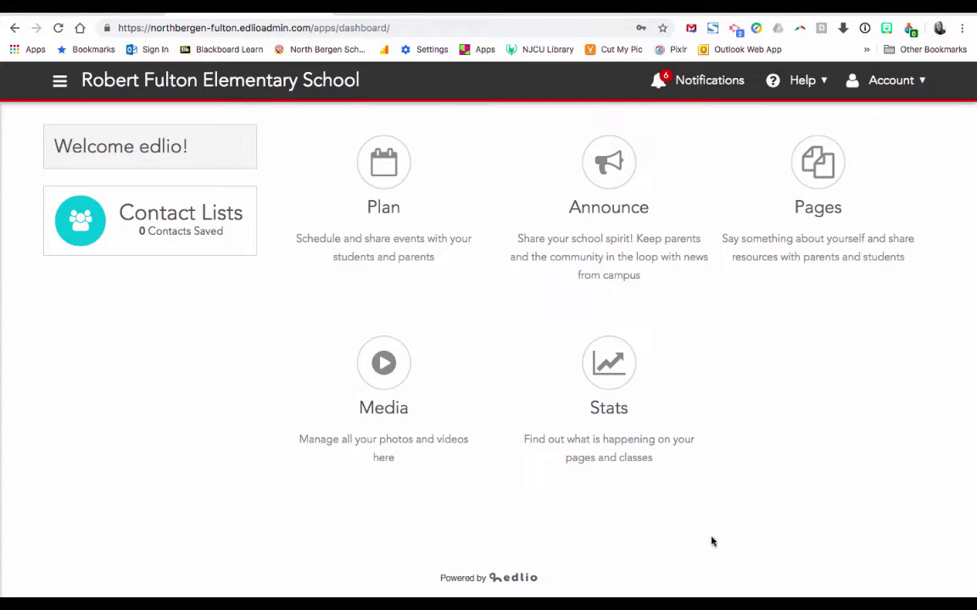
Open the Edit profile and privileges form from Account > Profile.
click(919, 88)
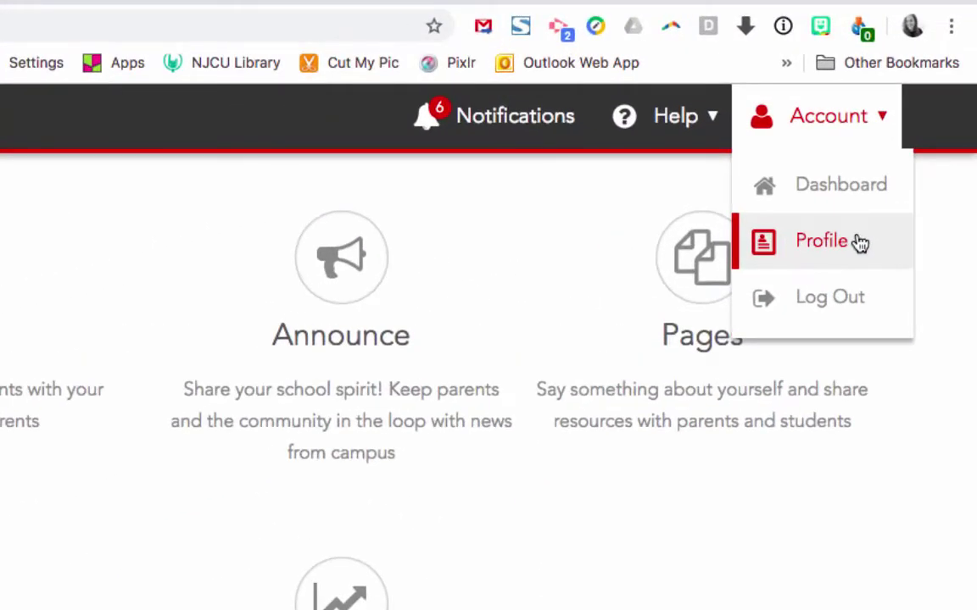
click(859, 244)
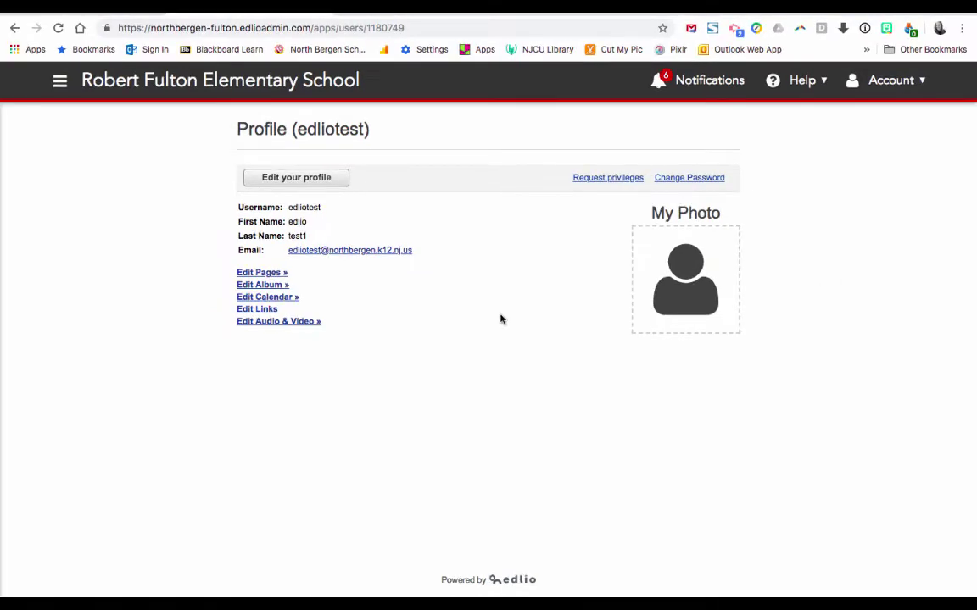
click(340, 184)
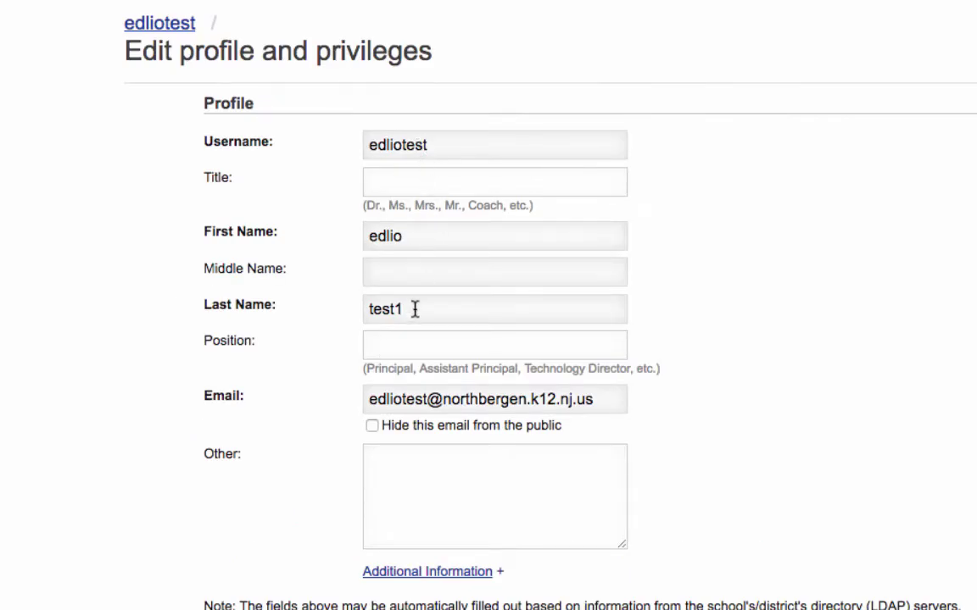
Set the profile position to History Teacher and add a work phone number under Additional Information.
click(385, 342)
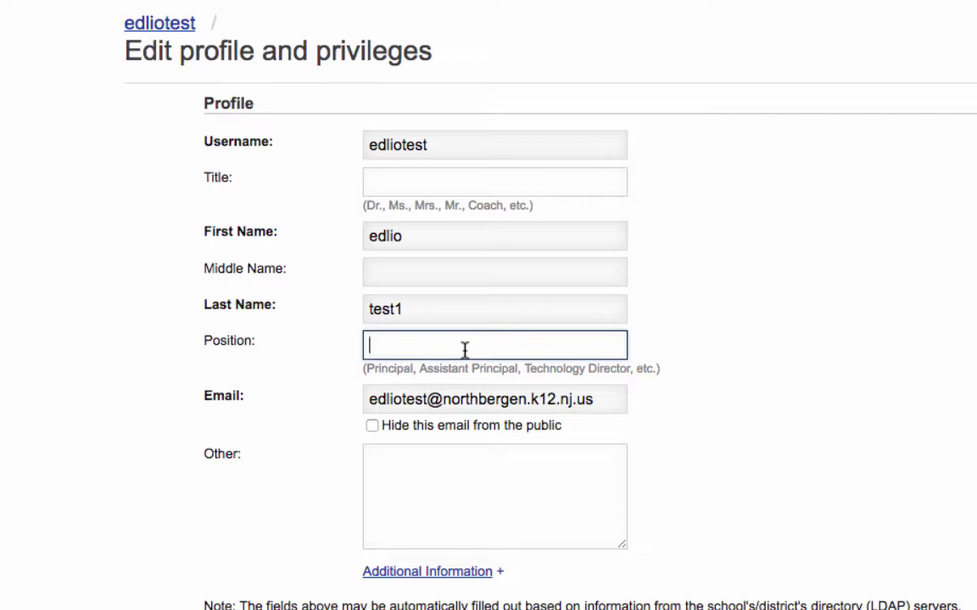
text(History Teacher)
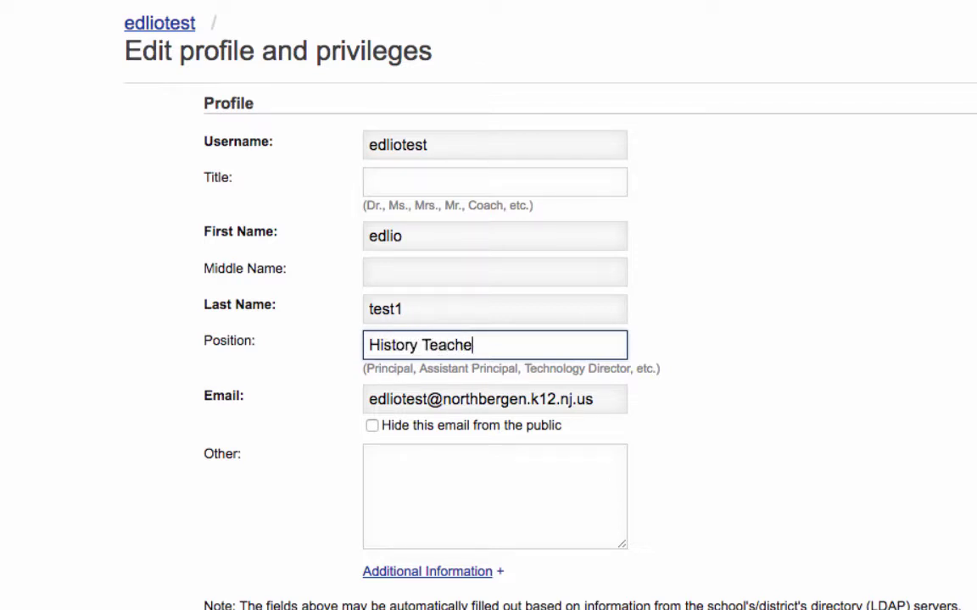
click(392, 575)
scroll(268, 349, down, 3)
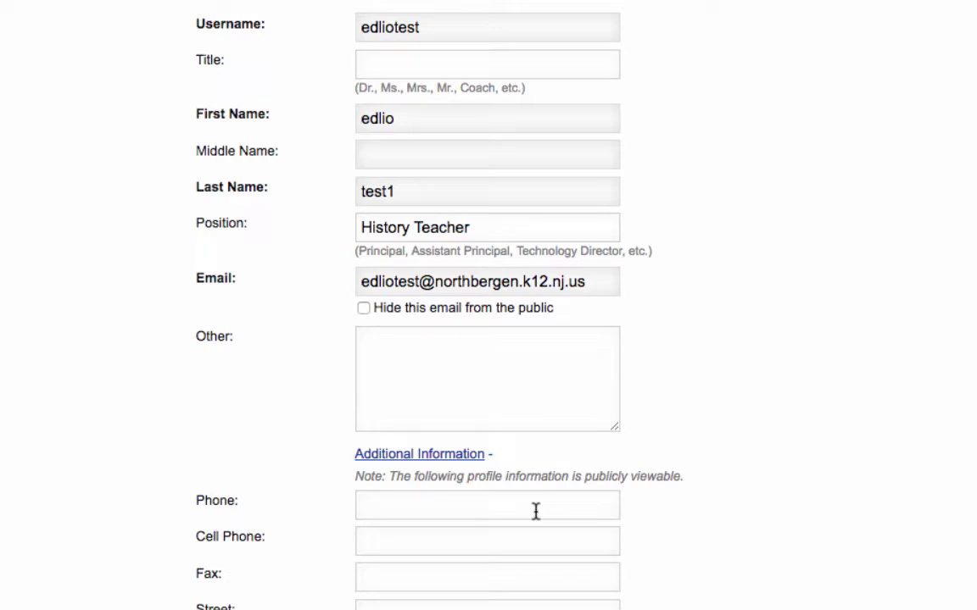
click(535, 512)
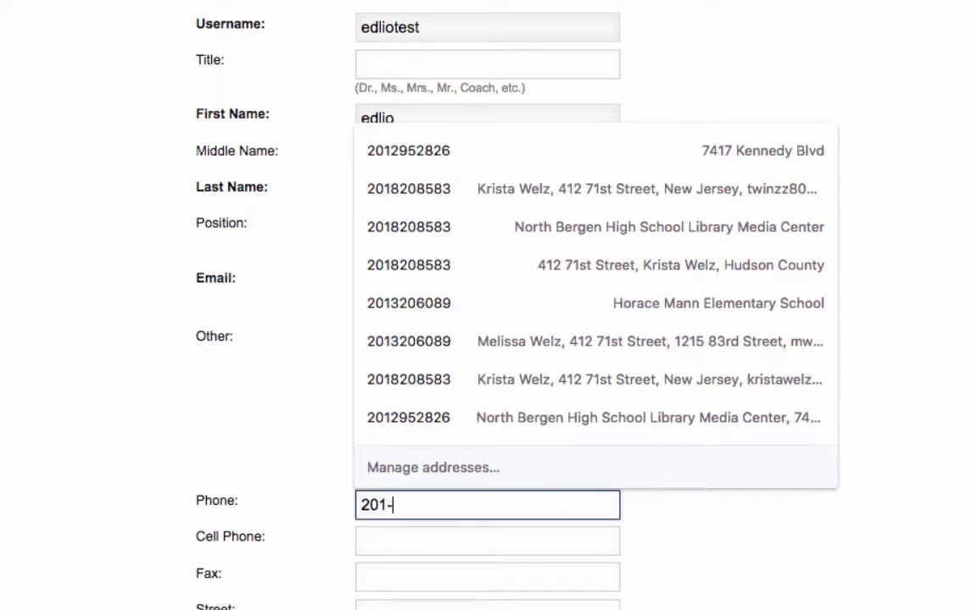
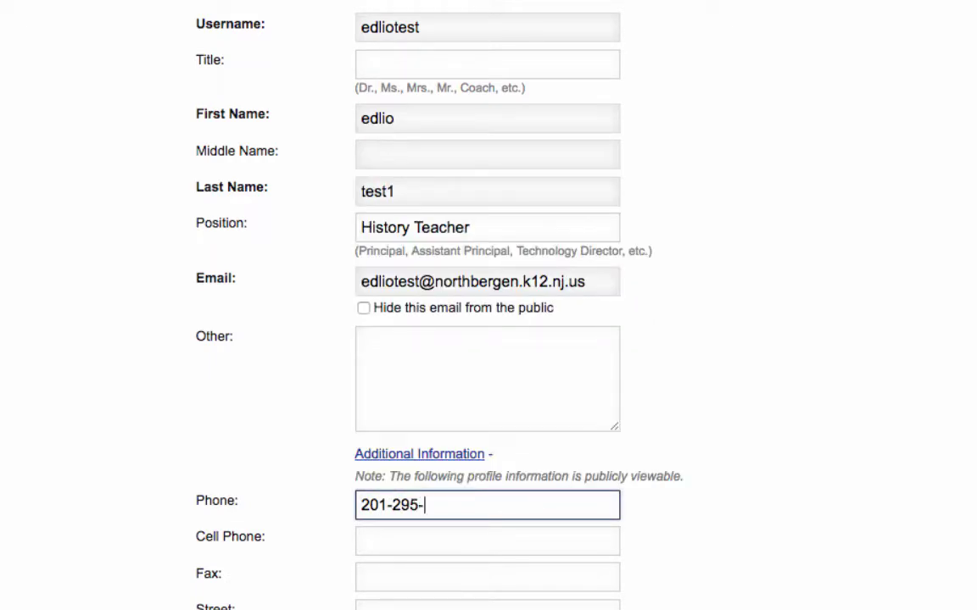
scroll(796, 523, down, 3)
scroll(795, 523, down, 2)
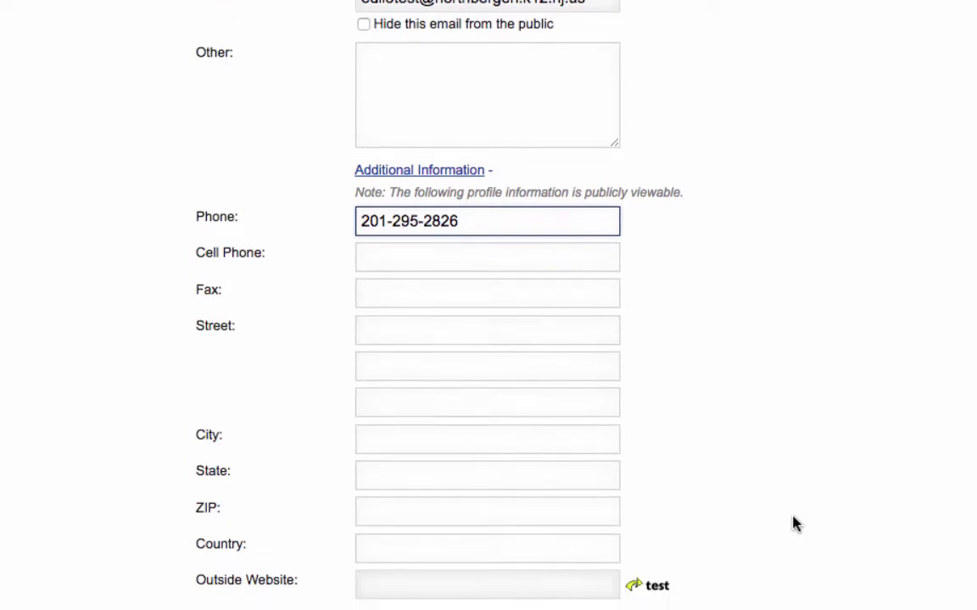
Save the profile changes, then reopen Account > Profile from Home to verify them.
click(842, 438)
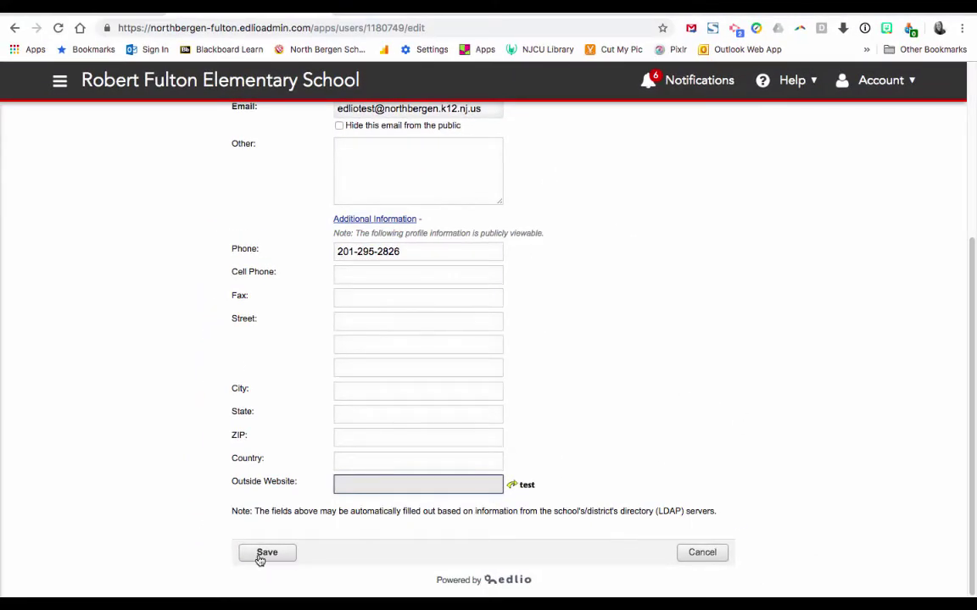
click(260, 558)
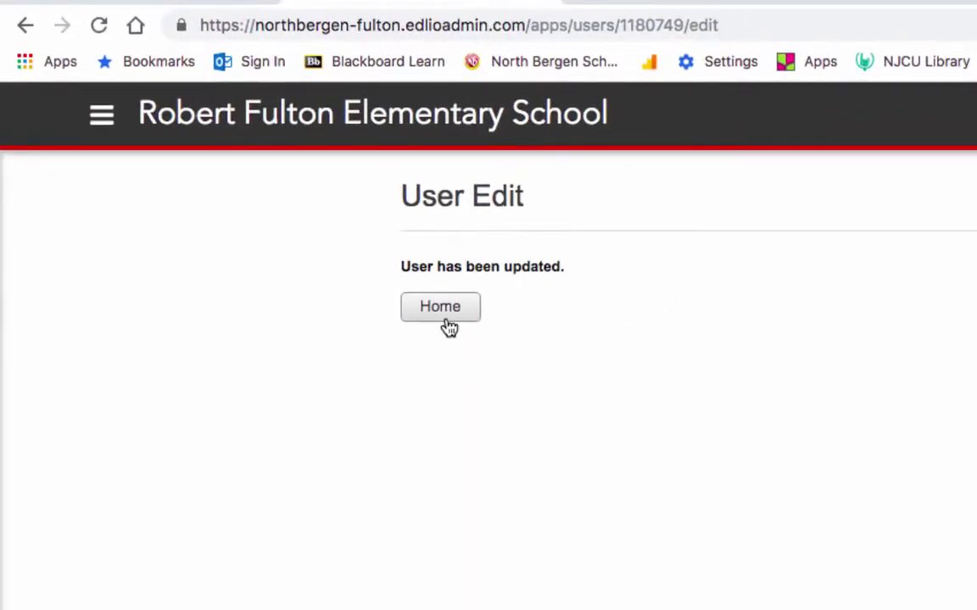
click(443, 309)
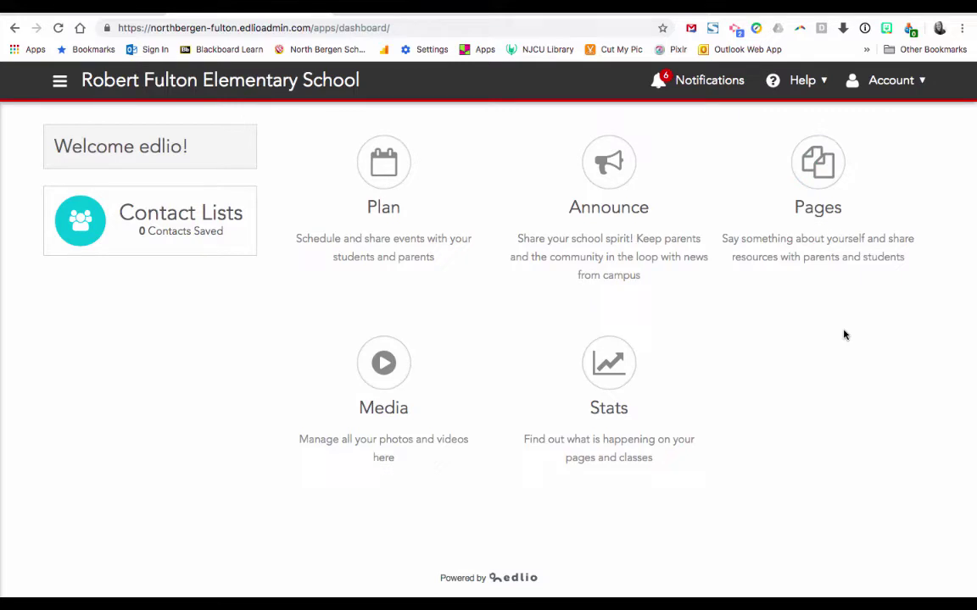
mouse_move(921, 86)
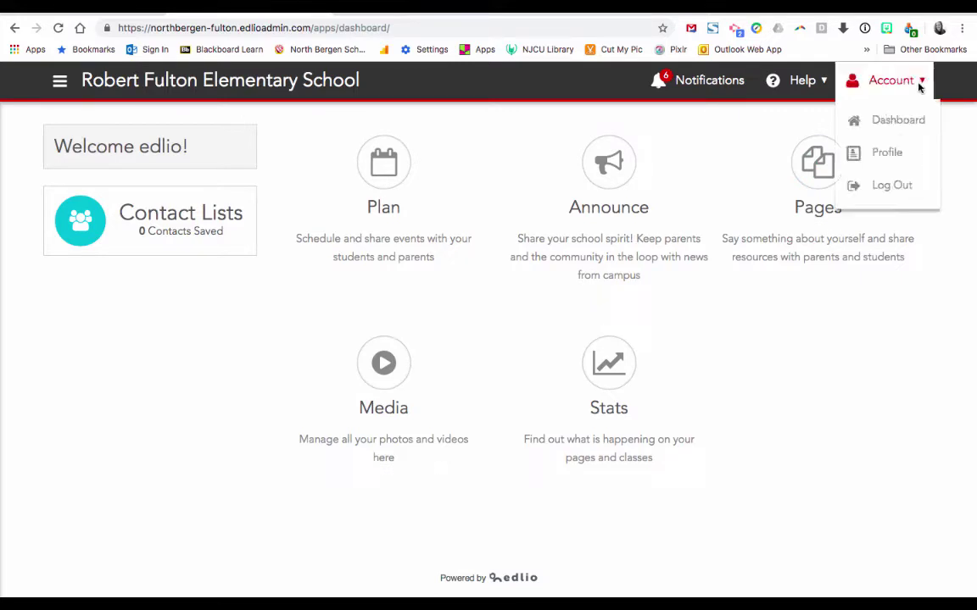
click(901, 153)
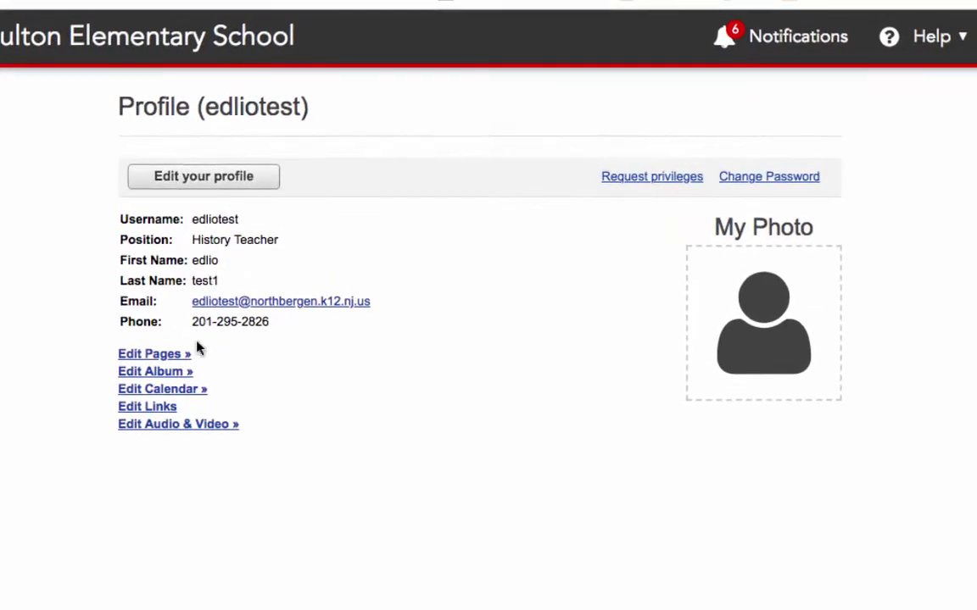
mouse_move(768, 332)
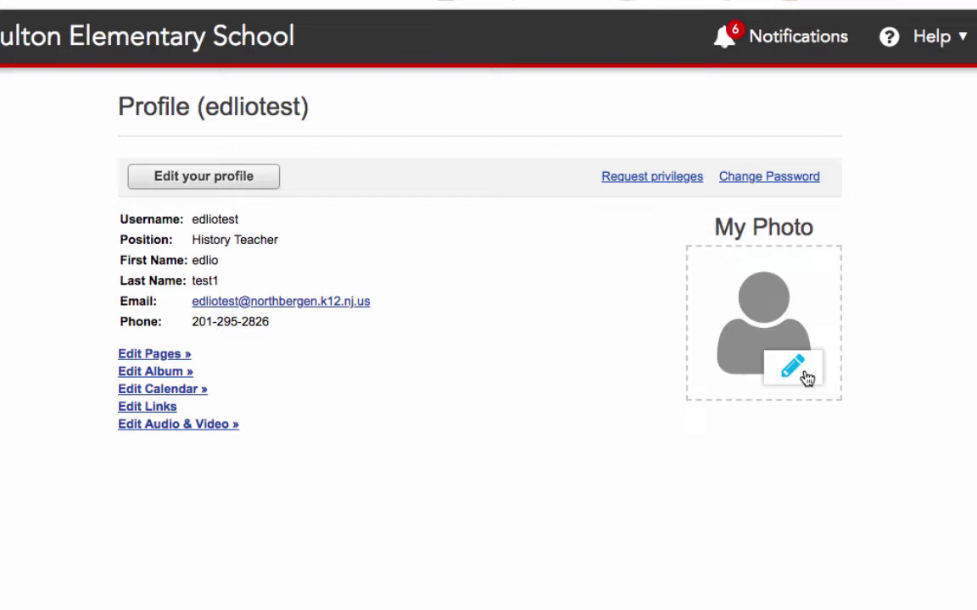
Upload id_photo.jpg from the computer as the My Photo profile picture.
click(802, 375)
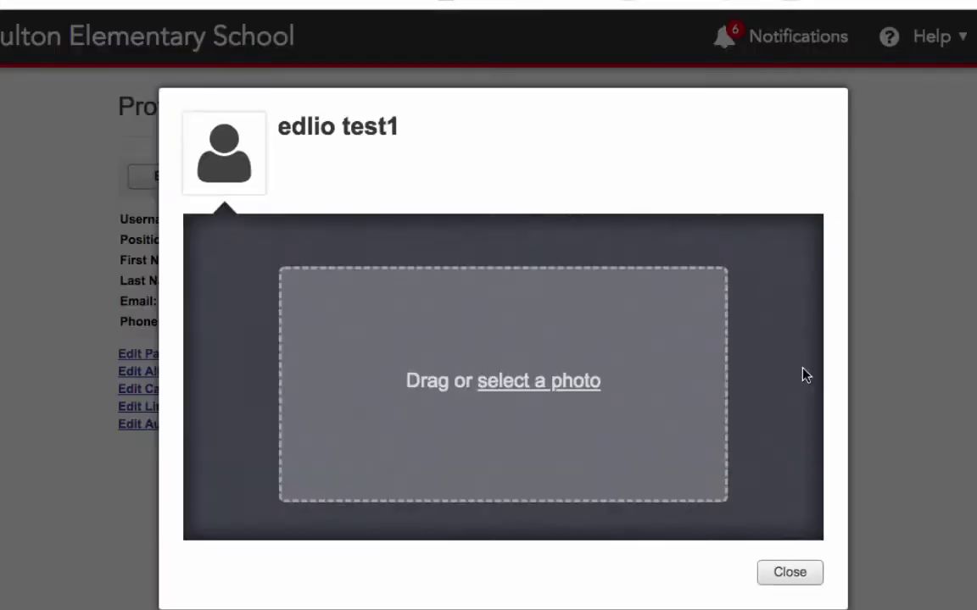
click(575, 393)
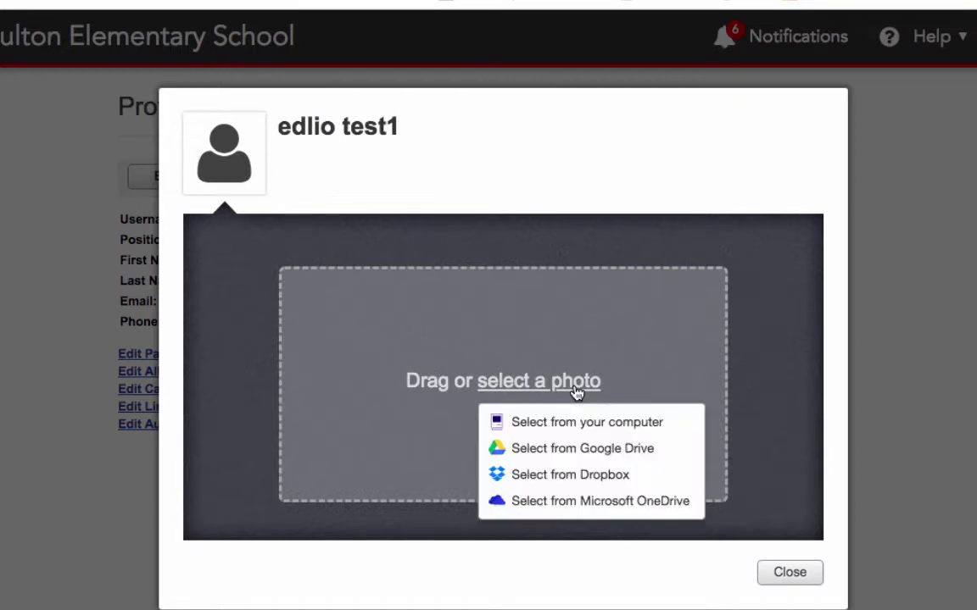
click(676, 435)
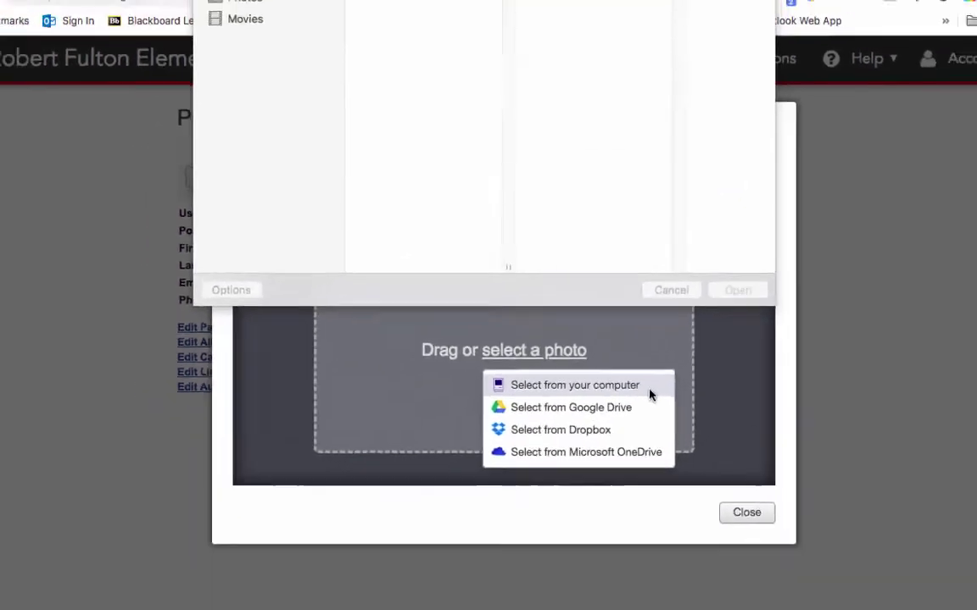
click(417, 56)
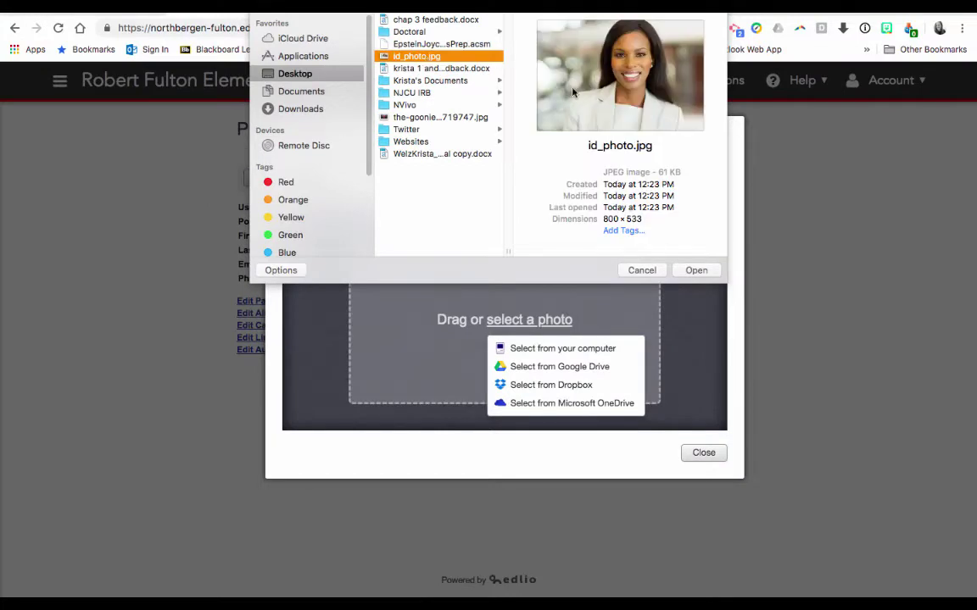
click(696, 271)
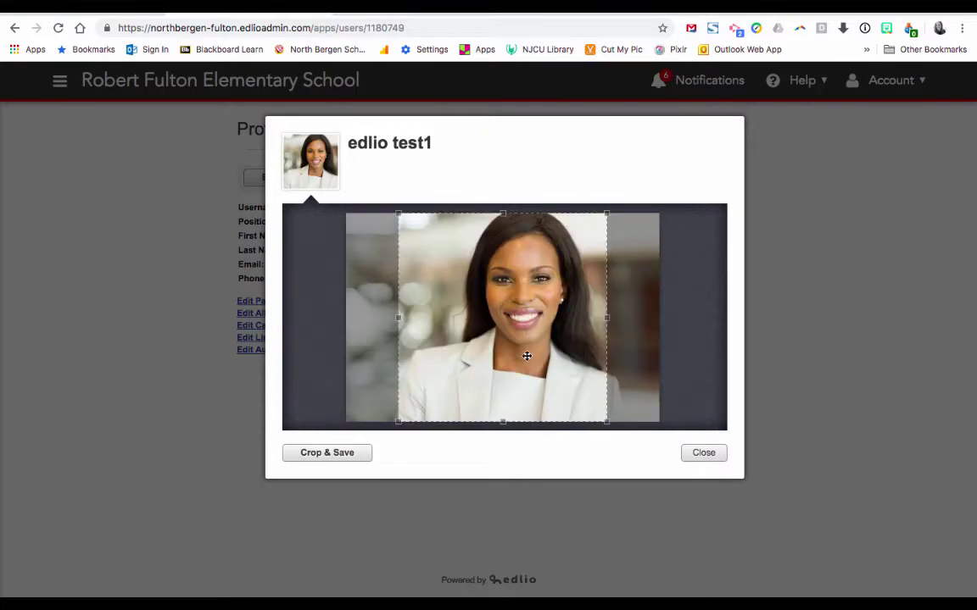
Shift the crop box slightly right and save the cropped headshot.
drag(528, 355, 530, 356)
drag(540, 356, 546, 355)
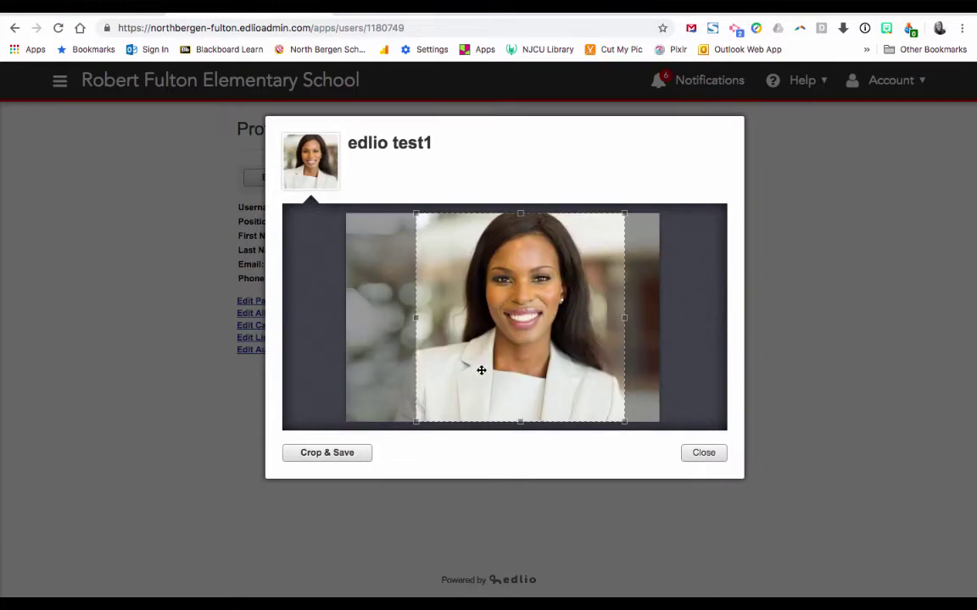
drag(480, 370, 484, 371)
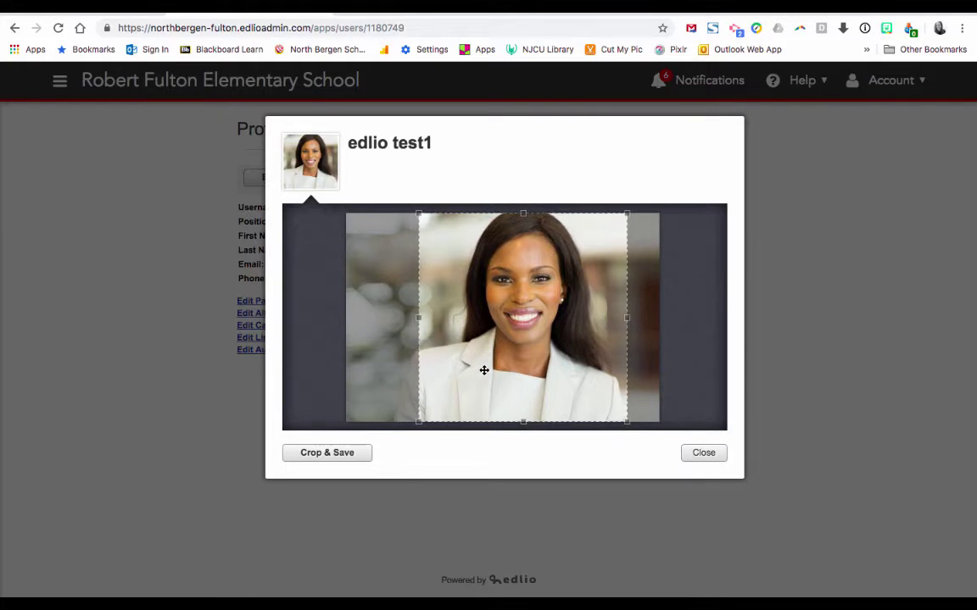
click(322, 454)
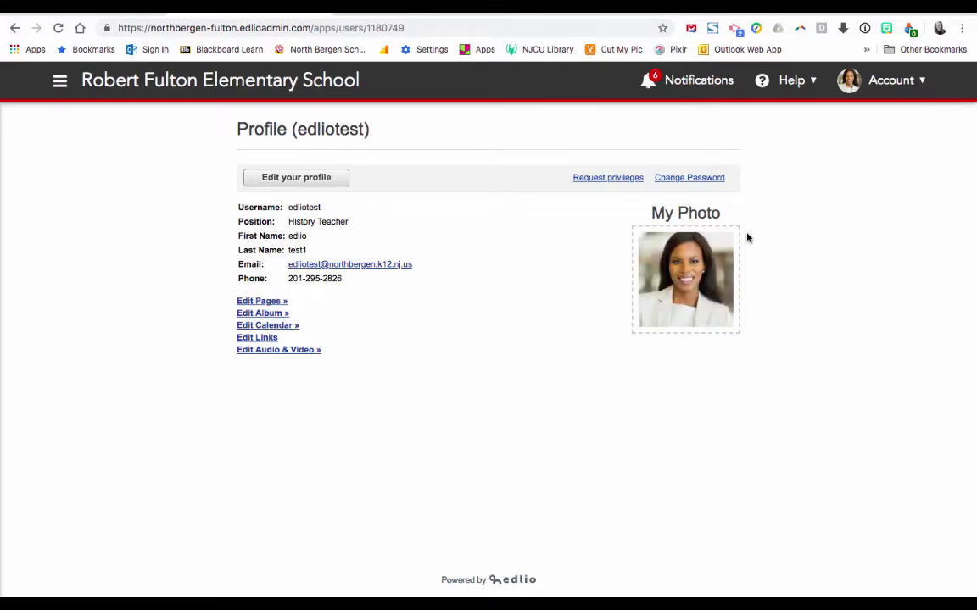
Return to the admin dashboard through the Account menu.
click(901, 83)
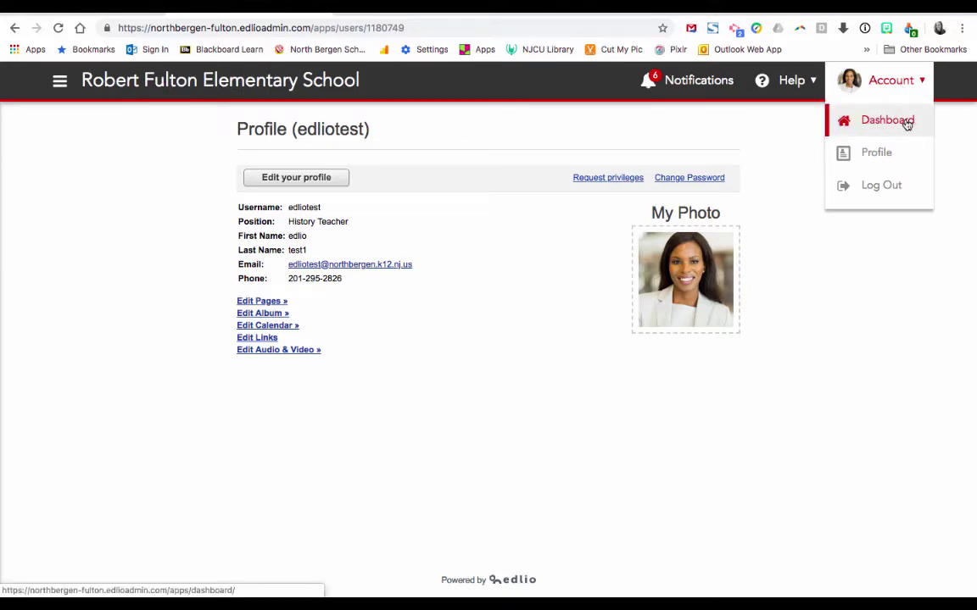
click(907, 123)
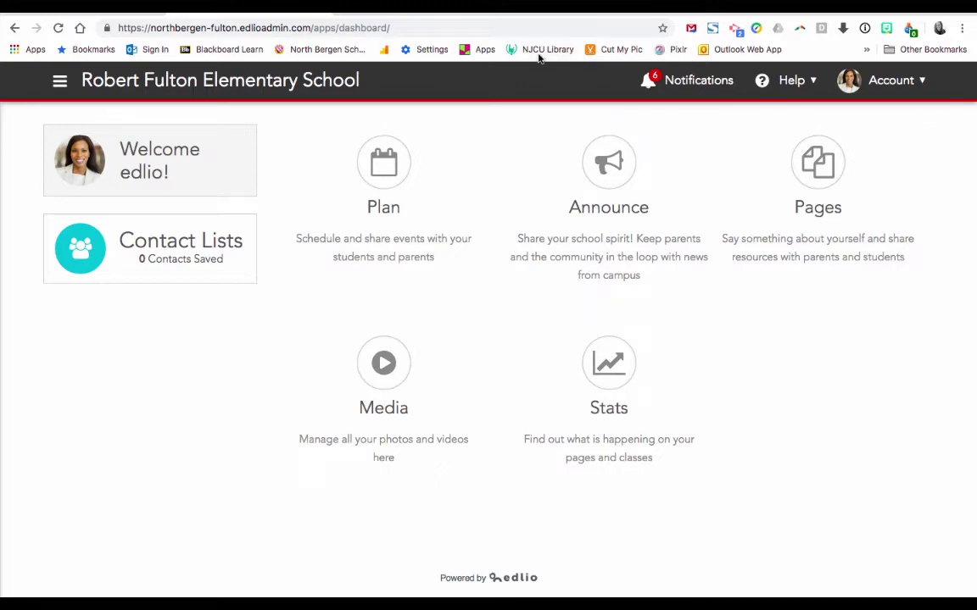
On the high school site's Staff Directory, search the staff list by the librarian's surname.
click(440, 13)
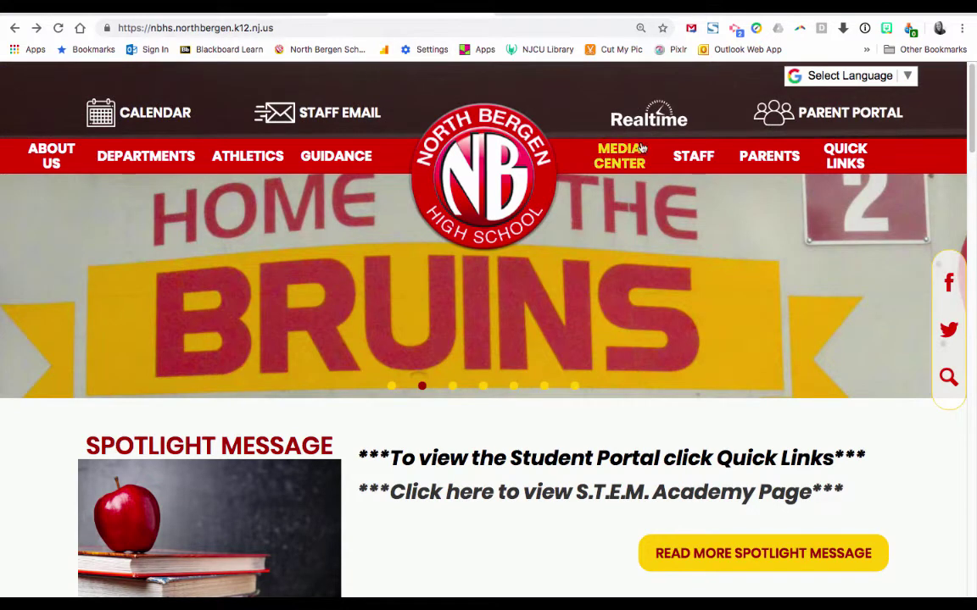
mouse_move(695, 158)
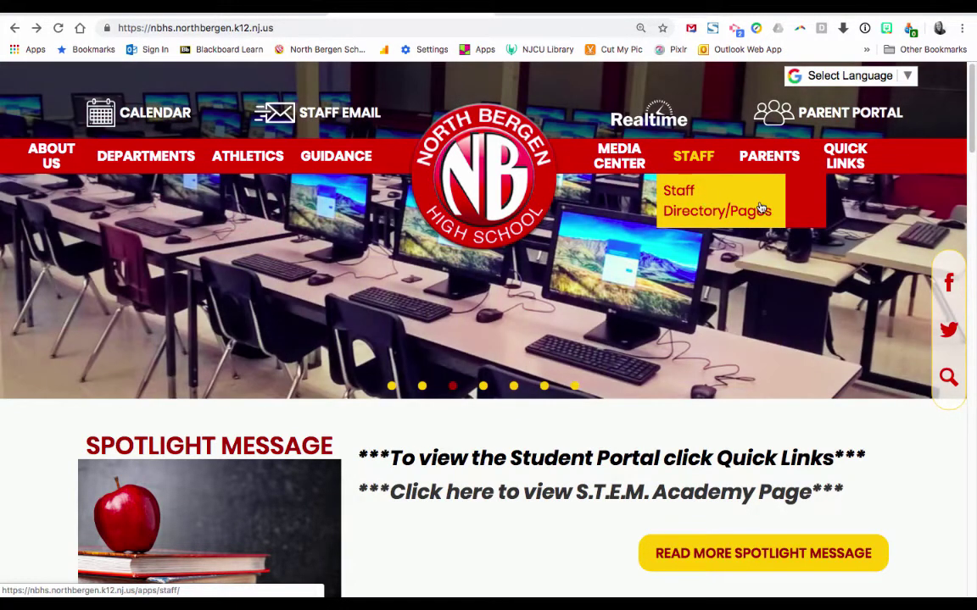
click(761, 209)
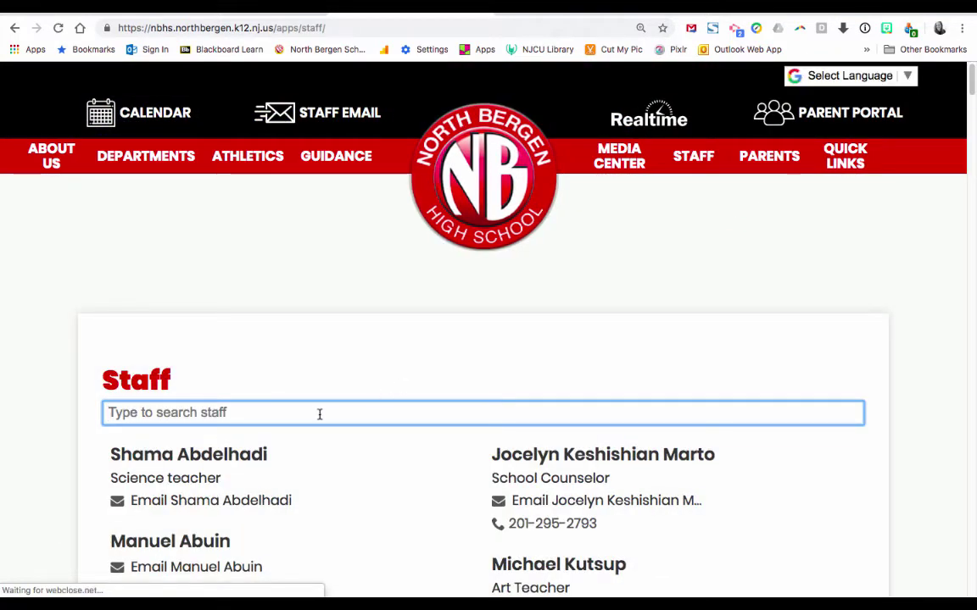
text(welz)
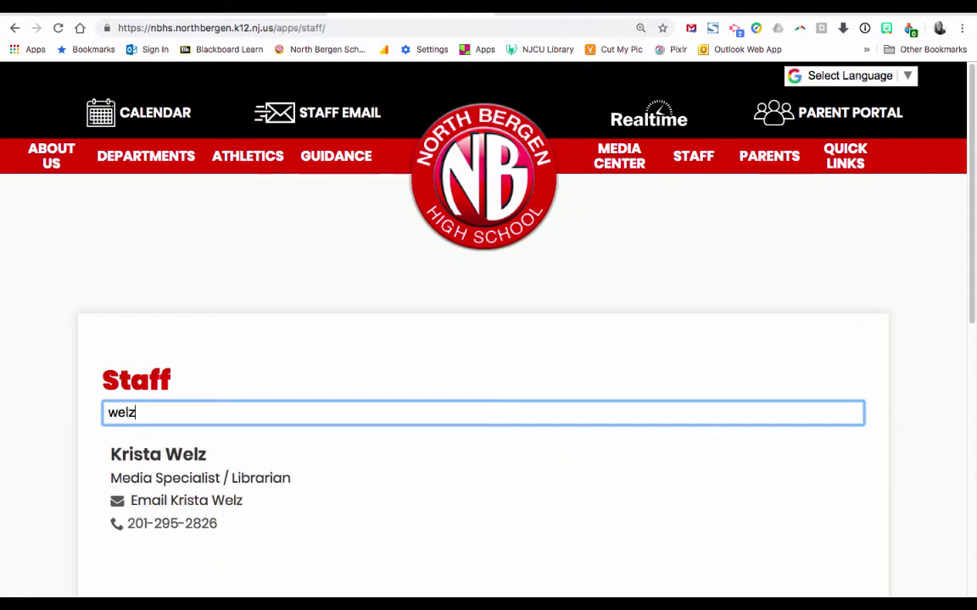
scroll(301, 458, down, 2)
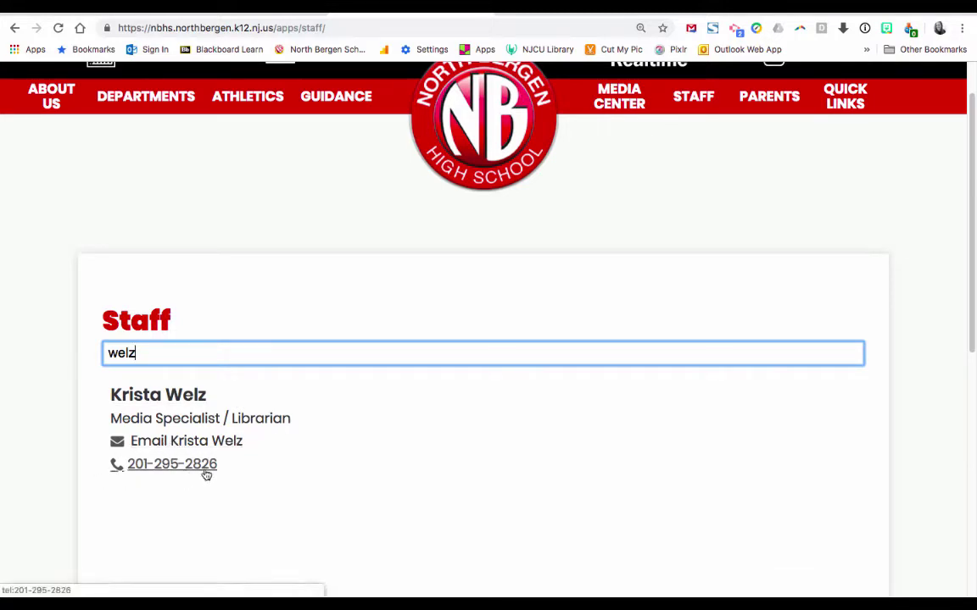
Review the librarian's Welcome! staff page, then return to the admin dashboard tab.
click(191, 402)
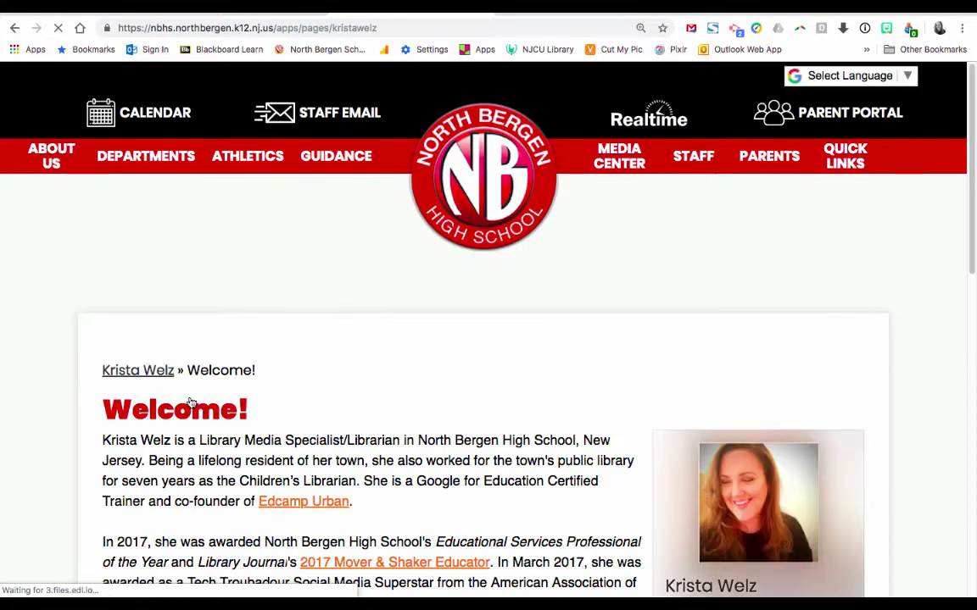
scroll(347, 408, down, 5)
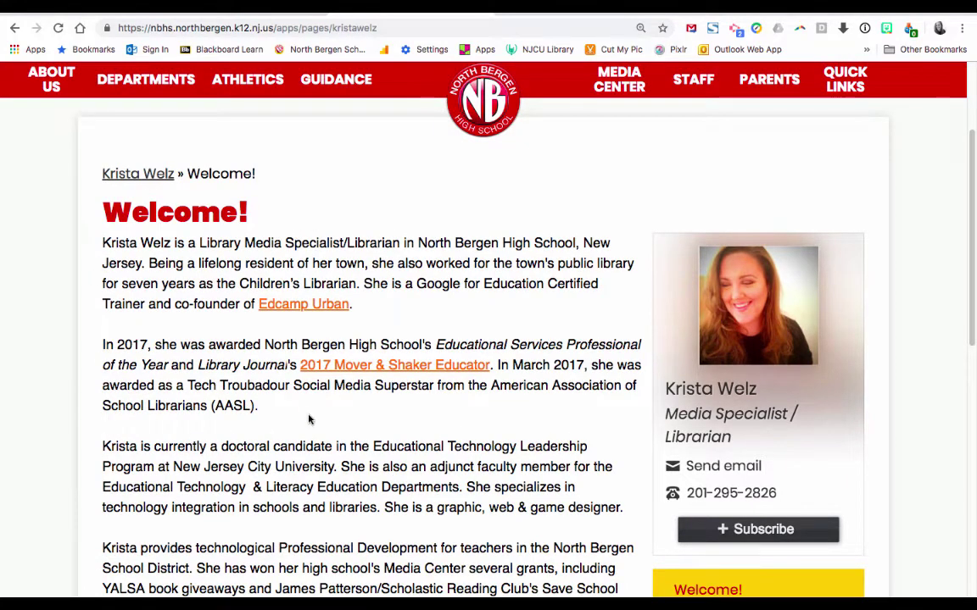
scroll(310, 419, down, 3)
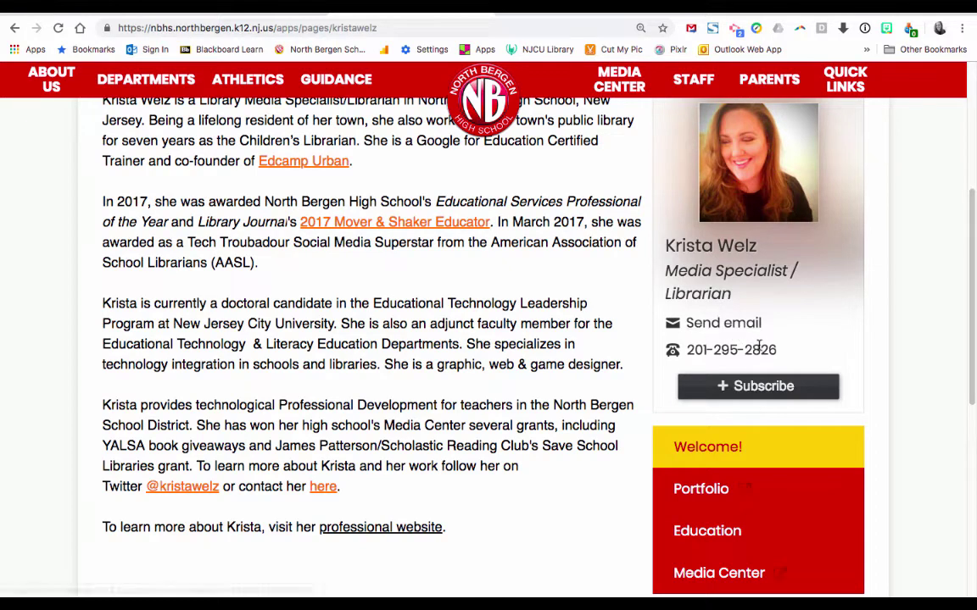
scroll(865, 364, down, 1)
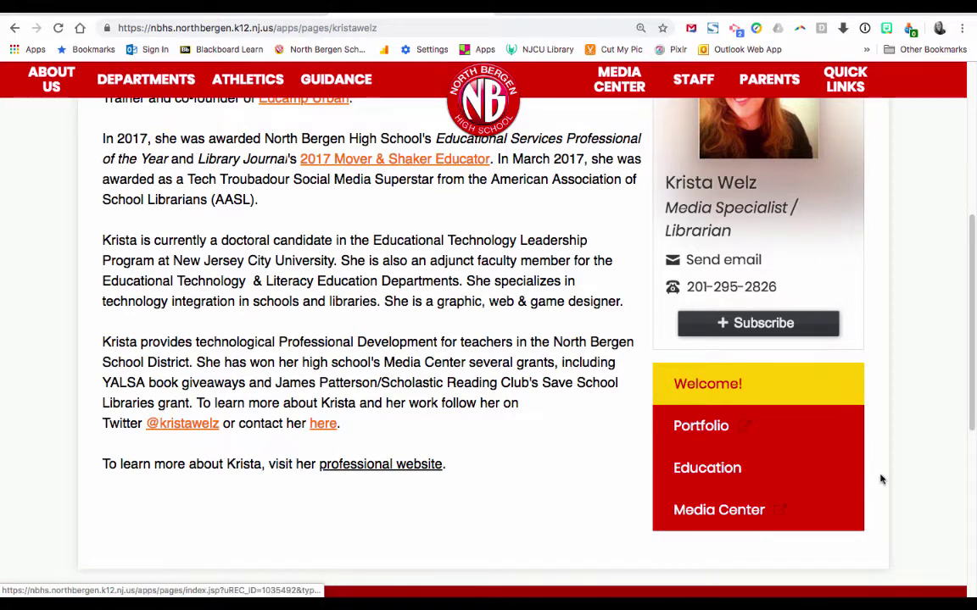
scroll(916, 462, up, 2)
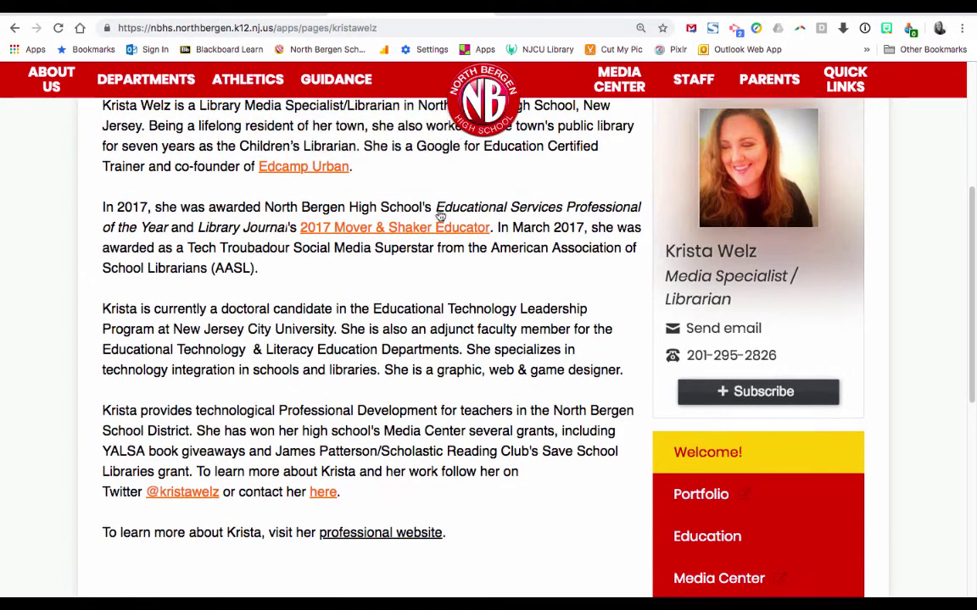
click(262, 14)
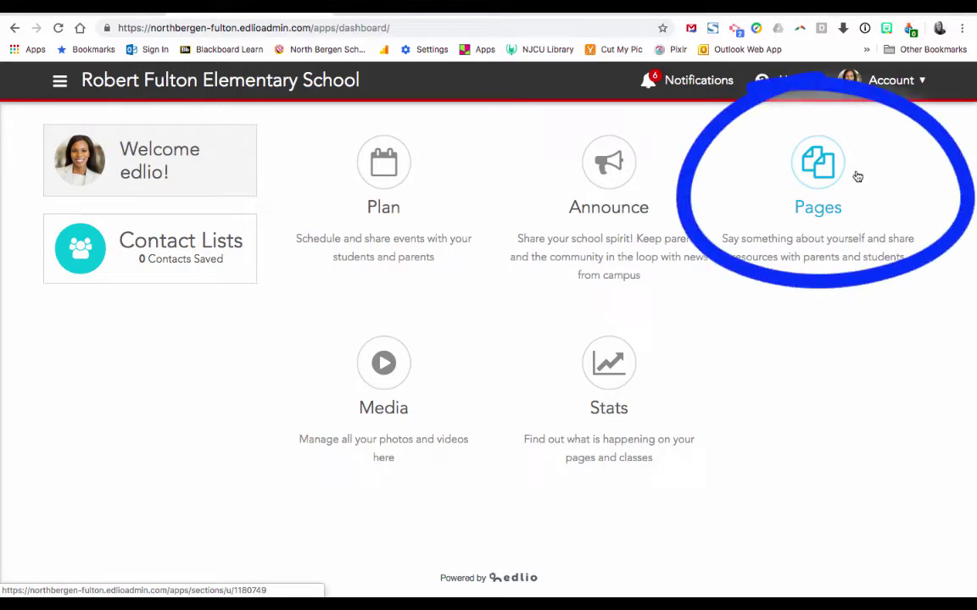
Create a new Blank Page from Pages > Add Page.
click(828, 173)
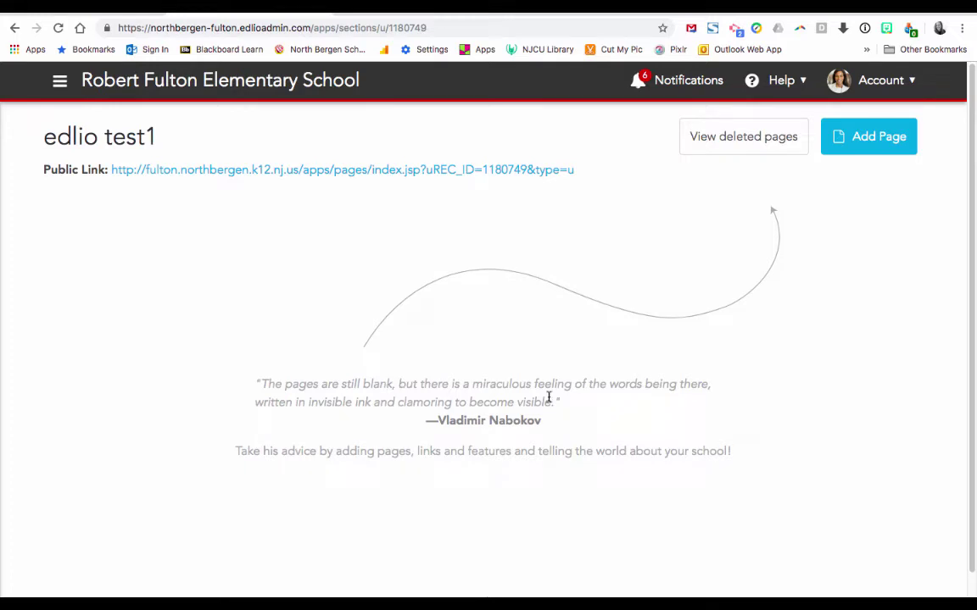
click(871, 148)
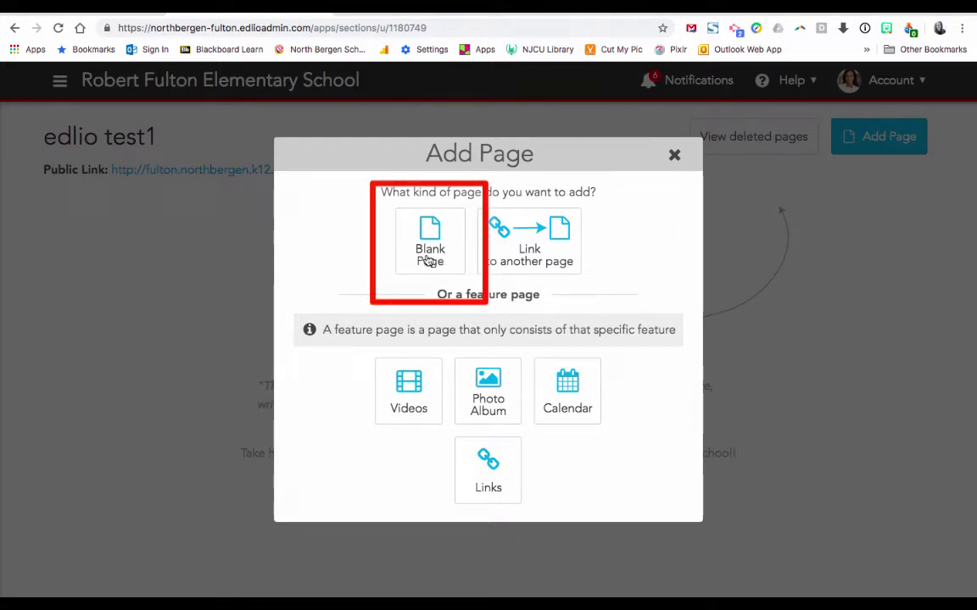
click(430, 261)
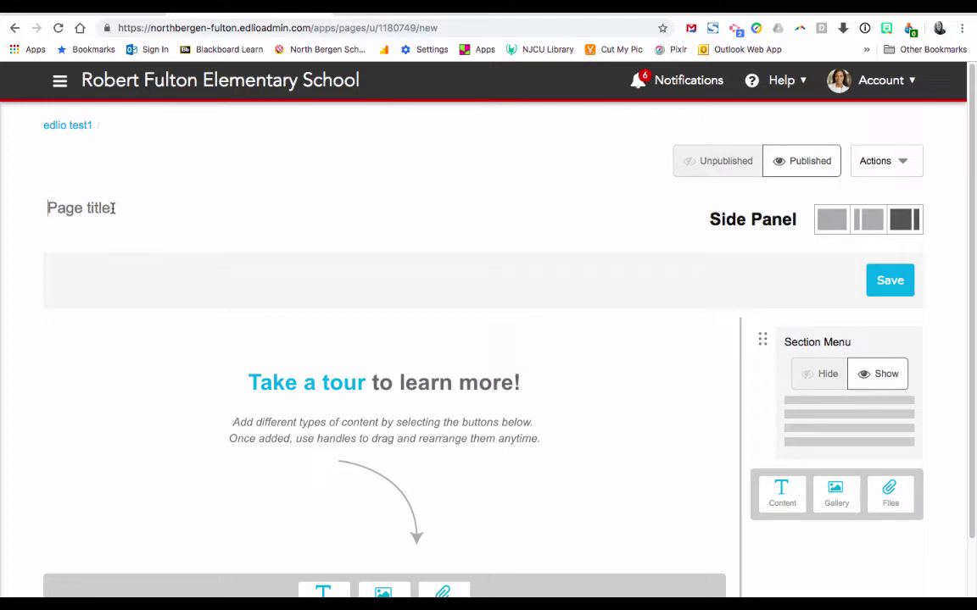
Title the new page 'Welcome!' so the breadcrumb reads edlio test1 / Welcome!
click(125, 208)
text(Welco)
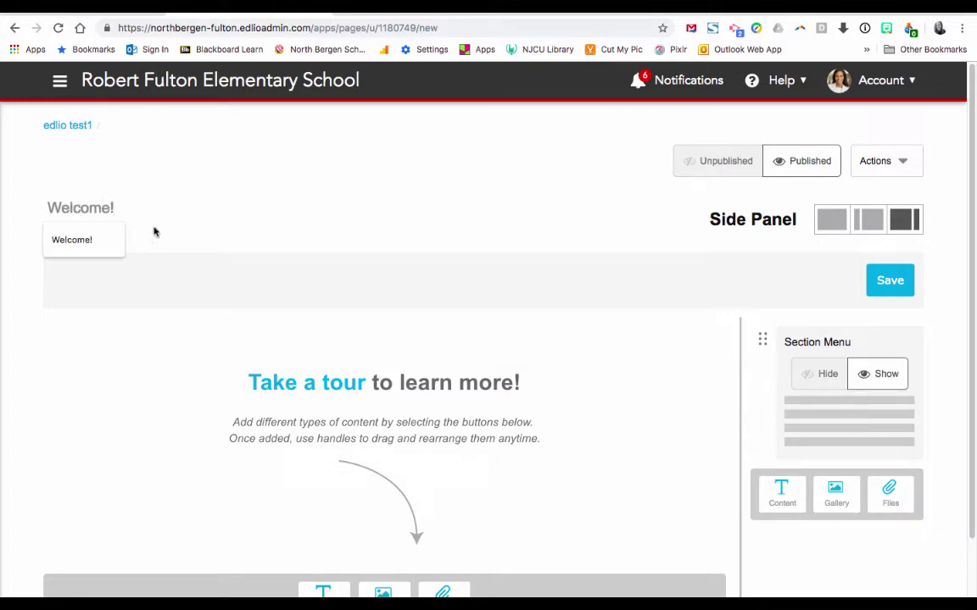
text(me!)
click(439, 379)
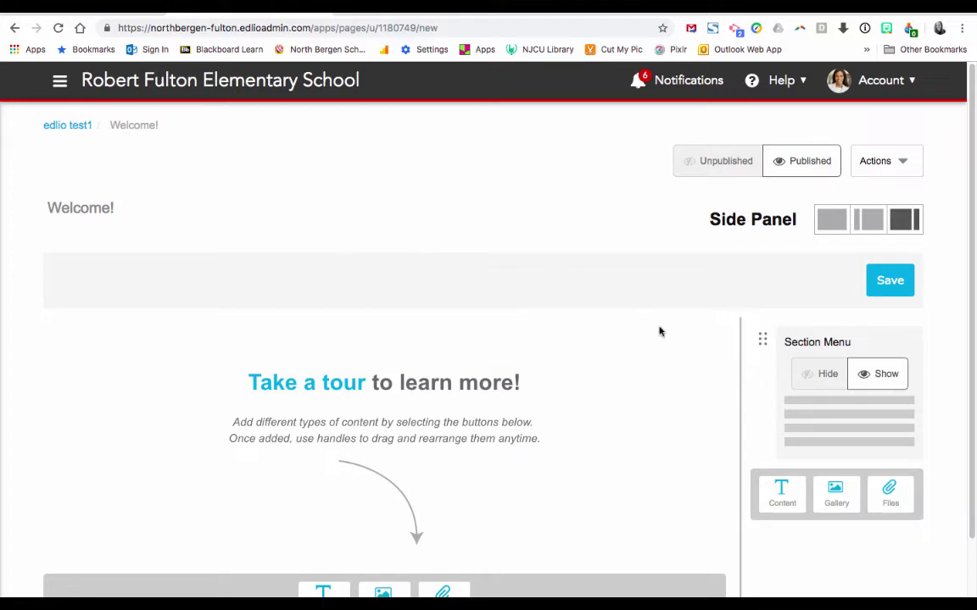
scroll(660, 331, down, 2)
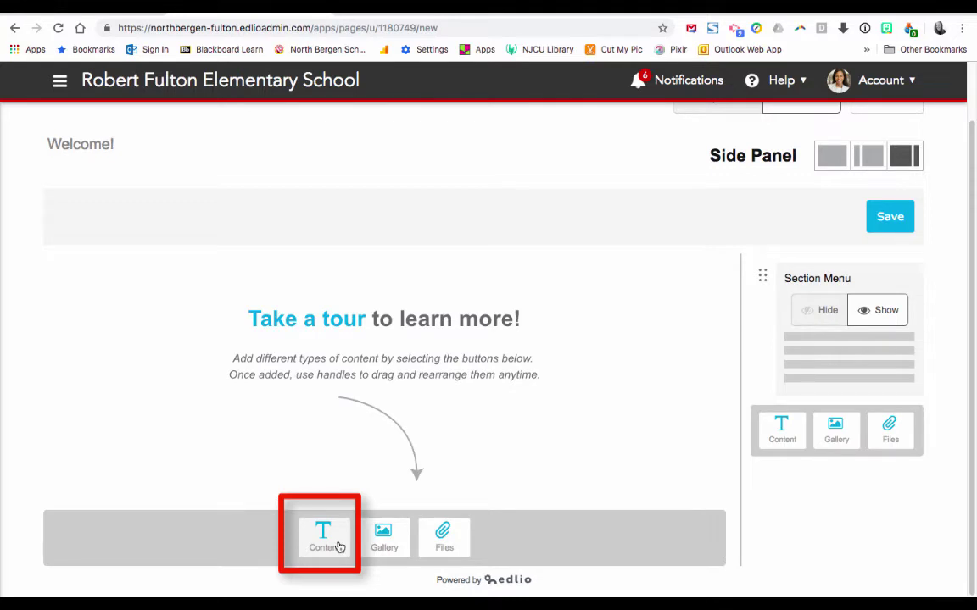
Add a text block and paste the teacher info (Grade 7, Room 212, Extra Help, Parent Conferences, Special Subjects).
click(337, 547)
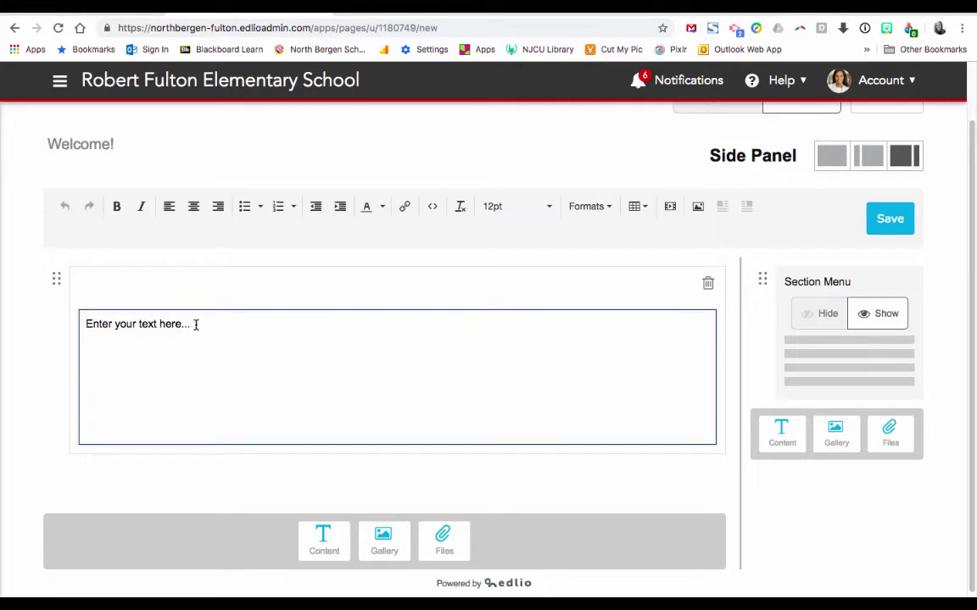
drag(196, 324, 86, 323)
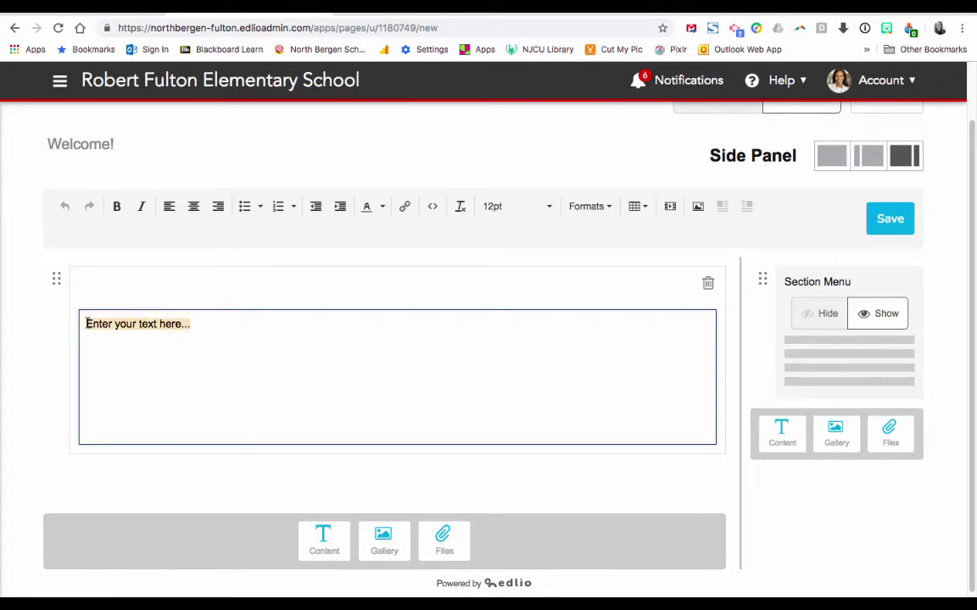
text(Mrs. Smith  Grade 7 Room 212  Extra Help: Tuesdays from 3:00 pm - 3:30 pm with permission note from a parent or guardian.  Parent Conferences: Monday-Friday from 8:30 am - 8:45 am. Please make an appointment with me at least a day in advance! (Either through e-mail or send a note with your child.)  Special Subjects:	Monday - Music 	Tuesday - Art 	Wednesday -World Language 	Thursday - Gym 	Friday - Technology)
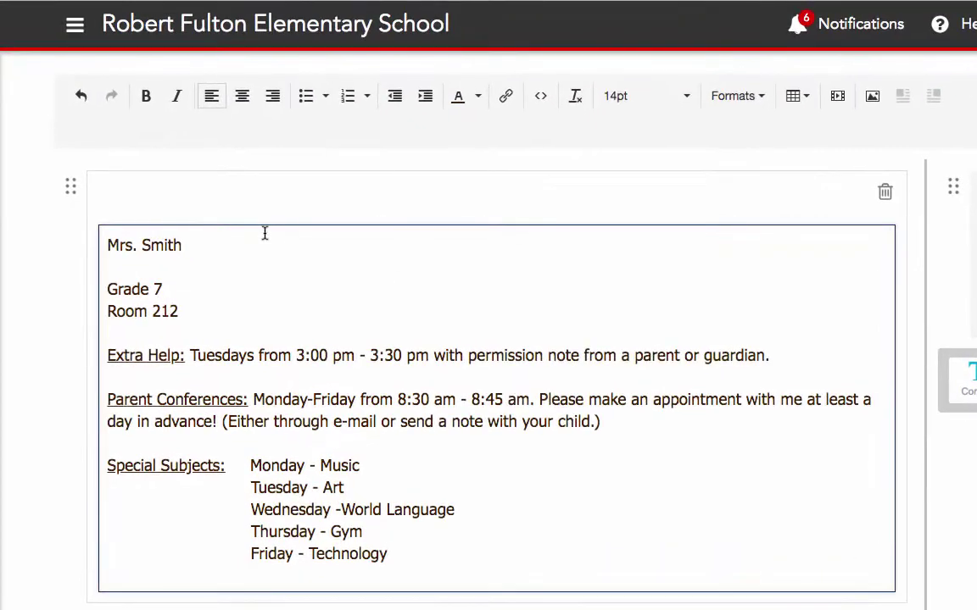
click(185, 246)
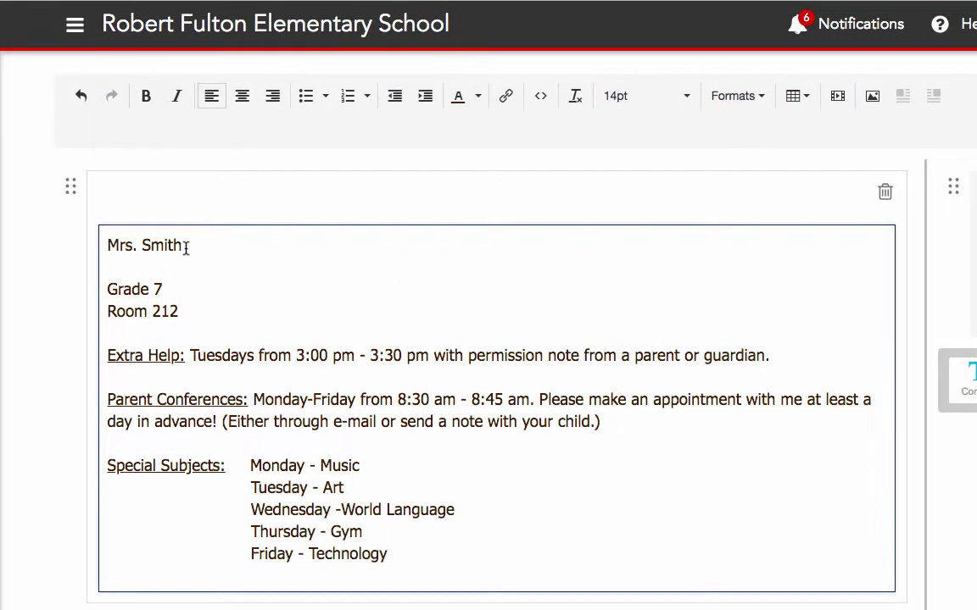
click(167, 287)
drag(190, 246, 103, 245)
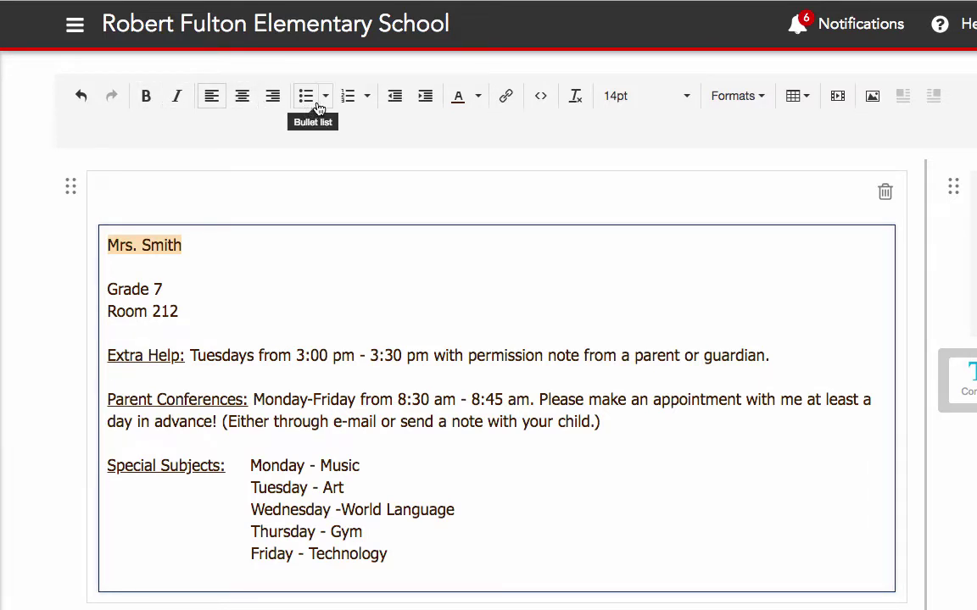
Make the teacher's name bold and blue.
click(475, 105)
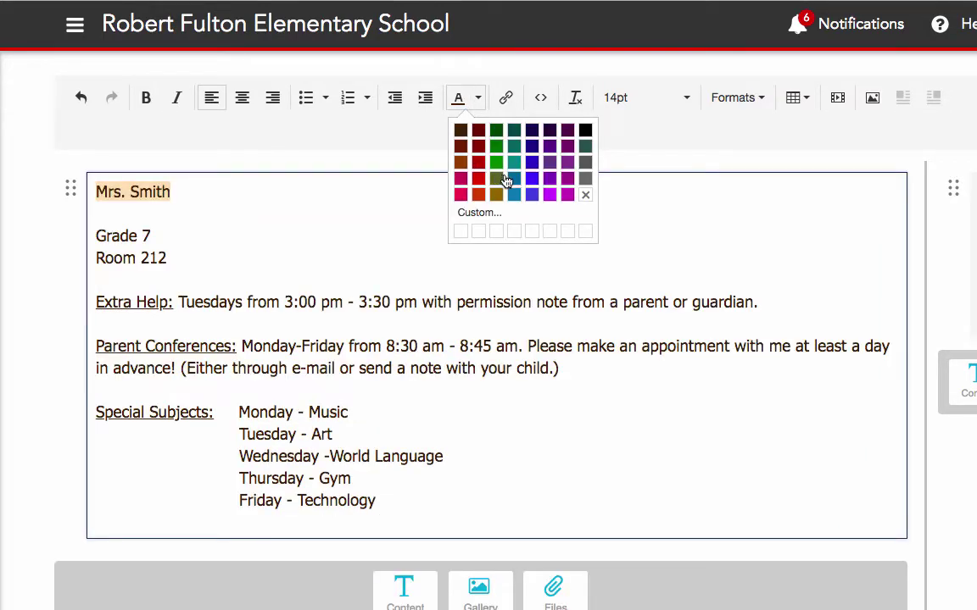
click(532, 194)
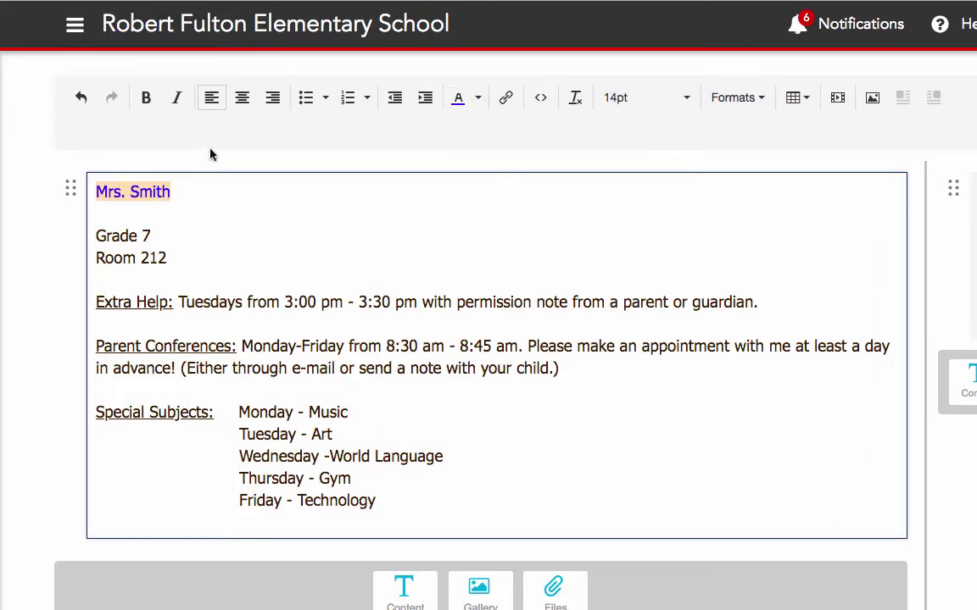
click(147, 101)
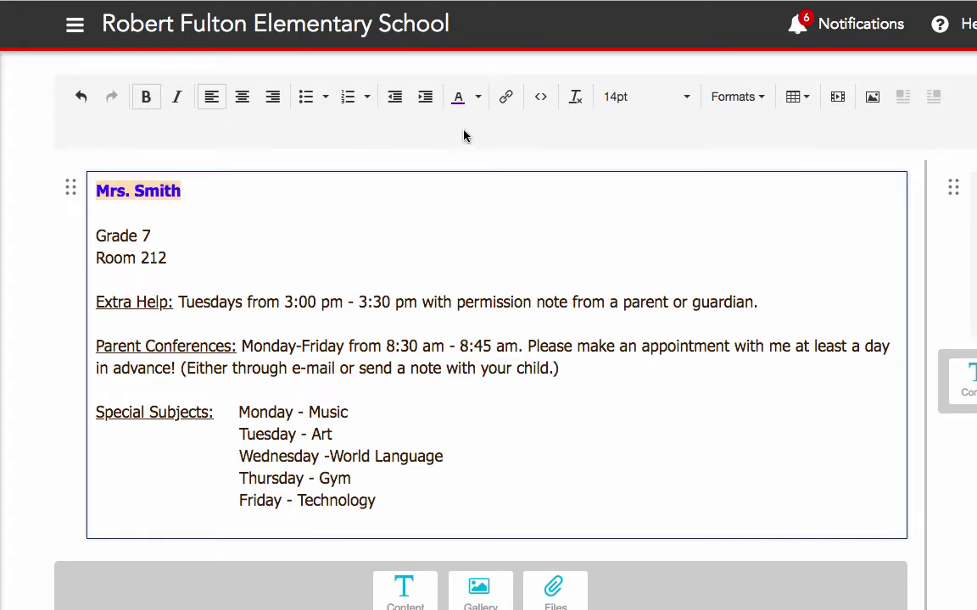
click(241, 303)
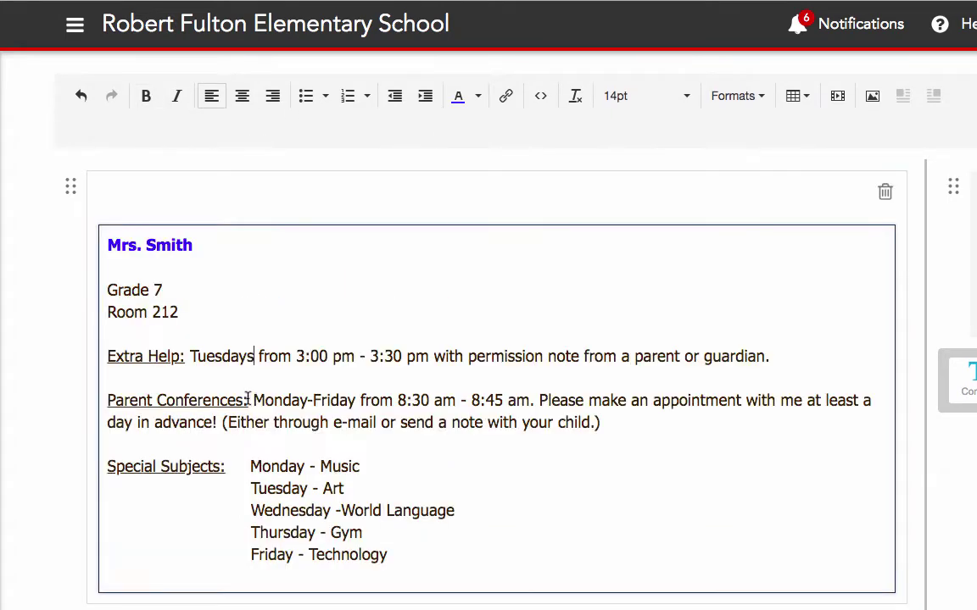
Try an 18pt size on the Parent Conferences label, then undo it back to 14pt.
drag(245, 398, 110, 395)
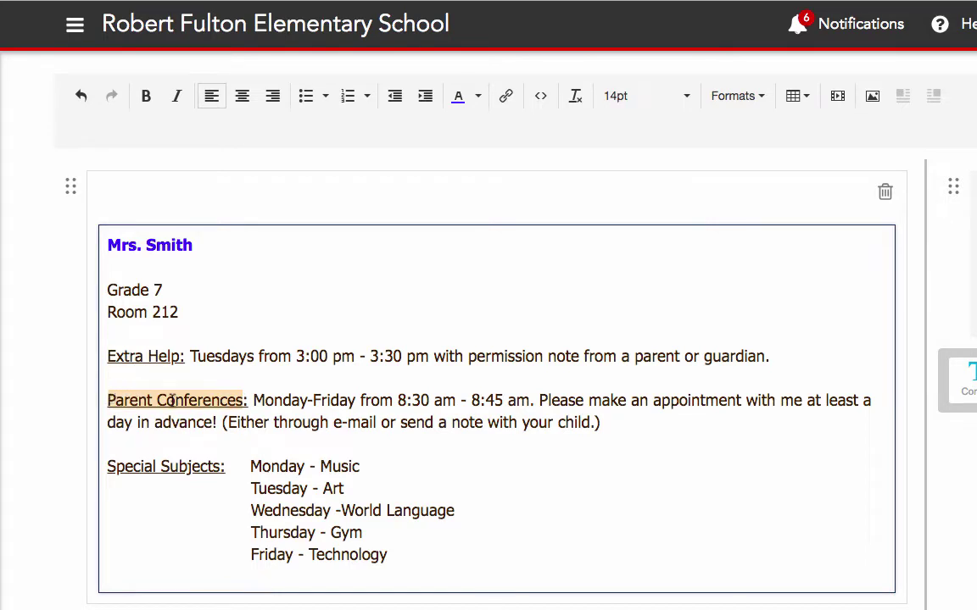
click(508, 98)
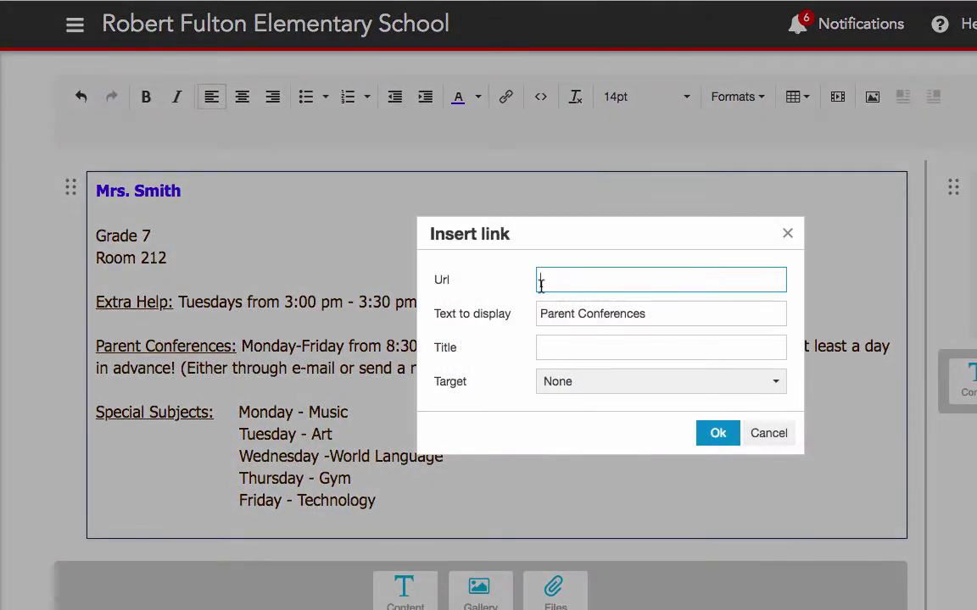
click(754, 434)
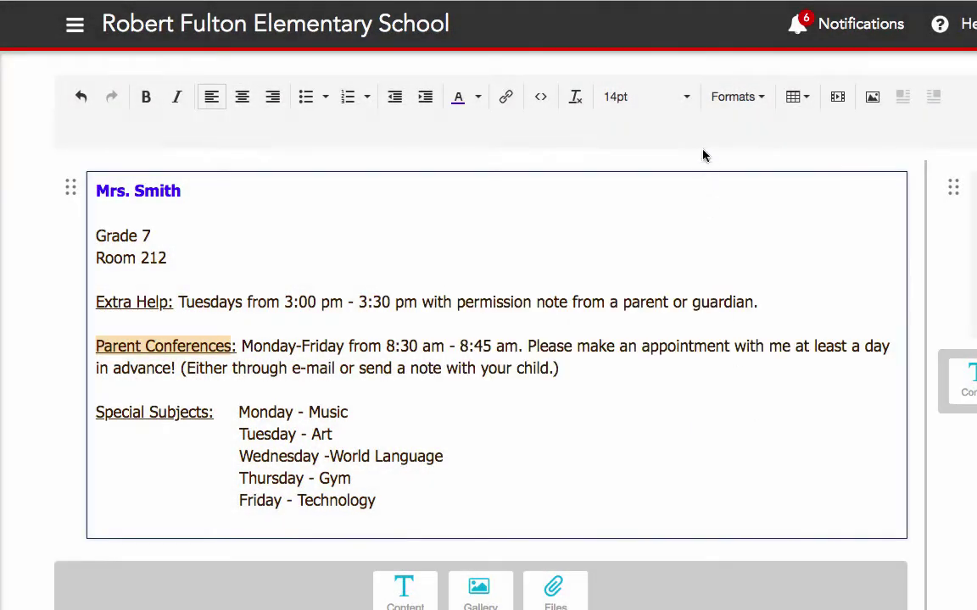
click(687, 102)
click(659, 222)
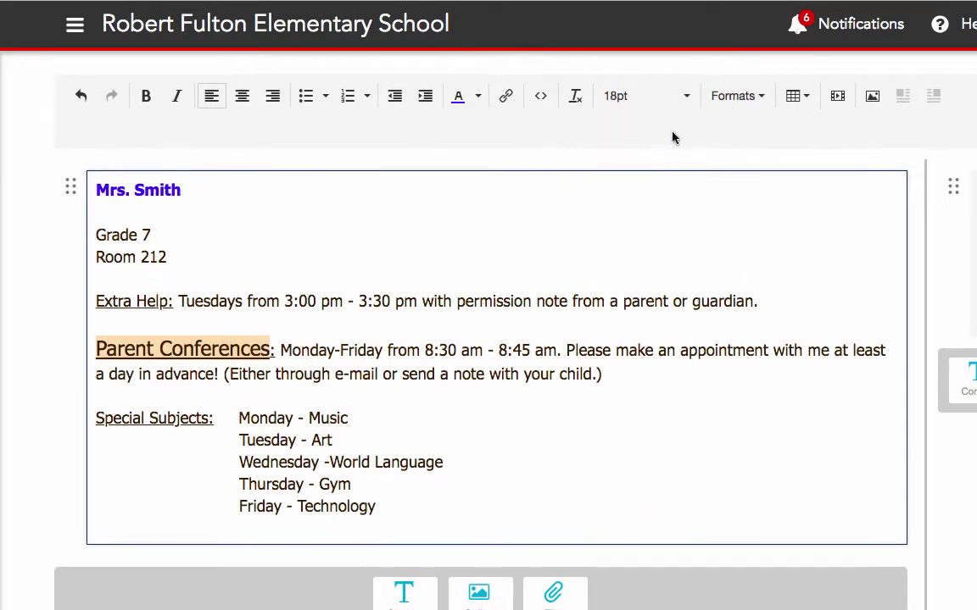
click(689, 99)
click(760, 103)
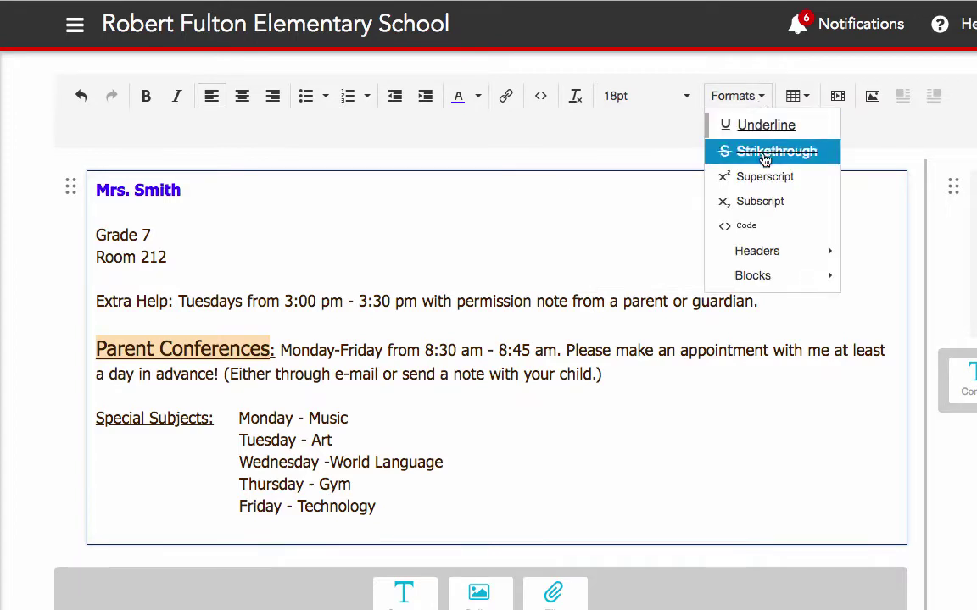
click(642, 278)
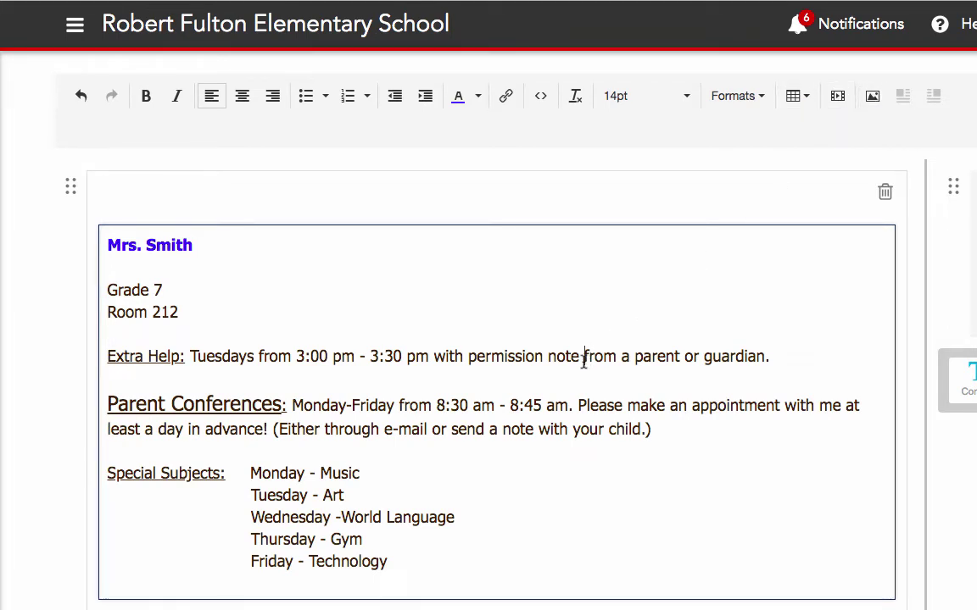
key(ctrl+z)
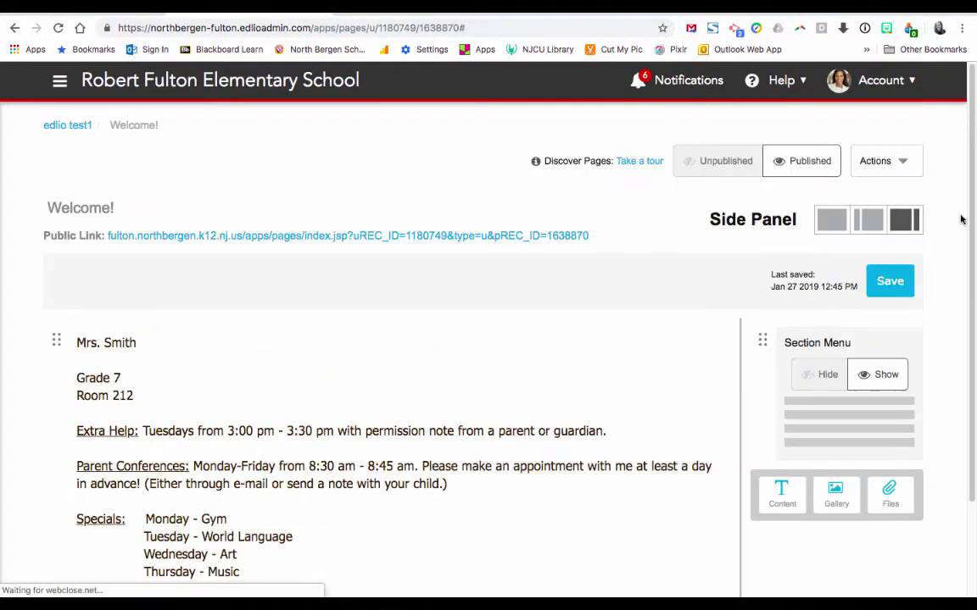
Preview the Welcome! page in Public View from Actions, scroll through it, and close the preview.
scroll(953, 264, down, 1)
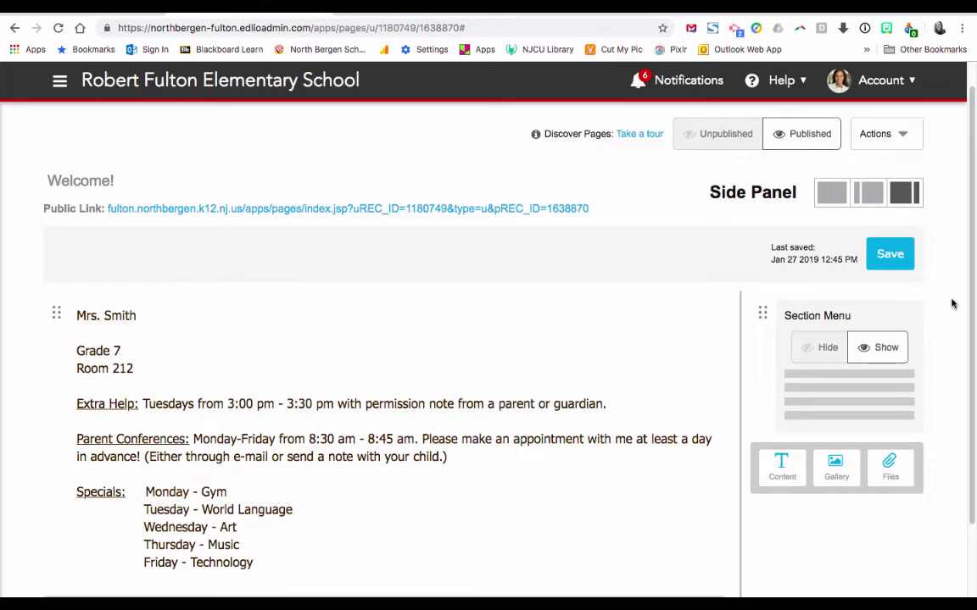
scroll(953, 303, up, 1)
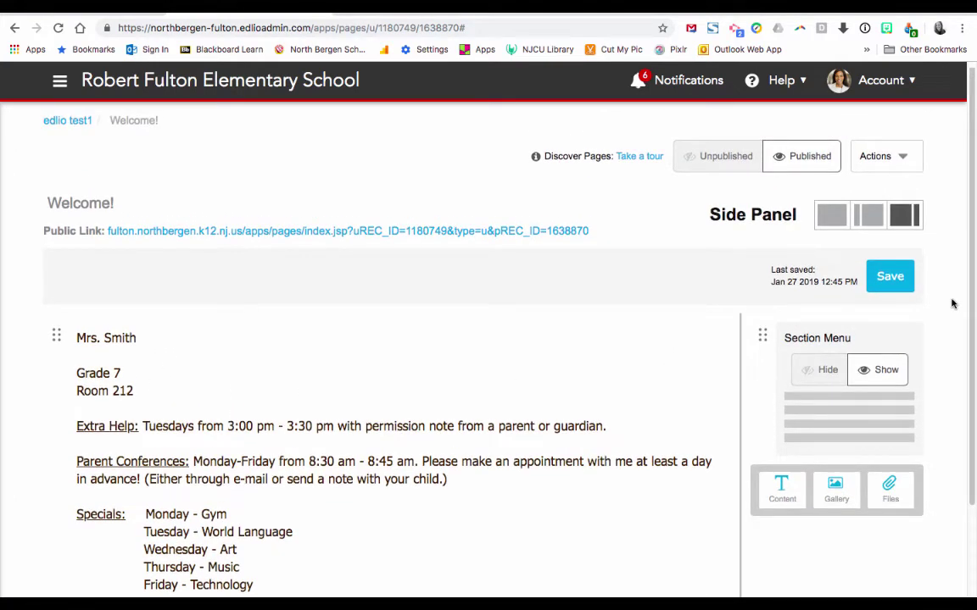
click(902, 157)
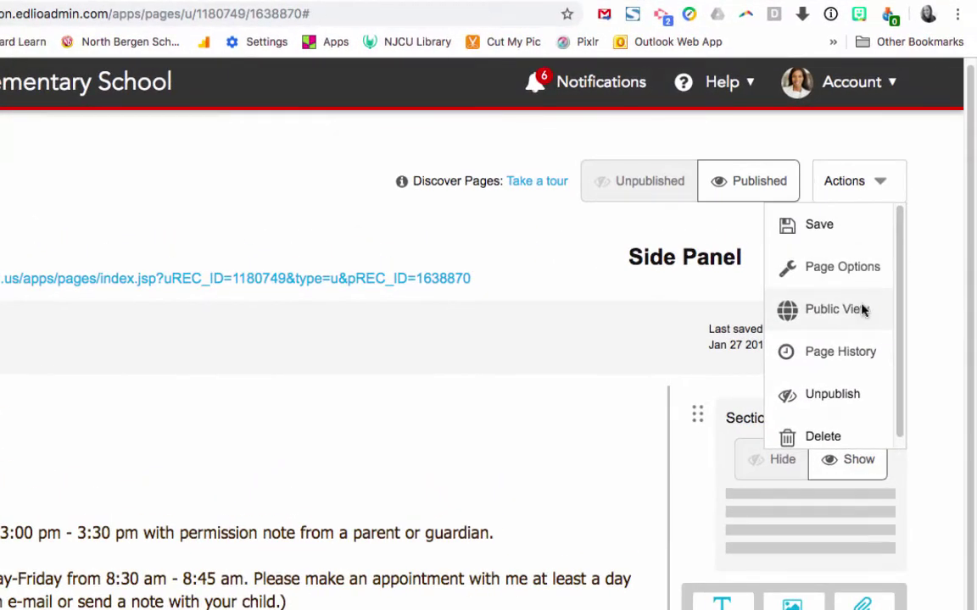
click(835, 309)
scroll(774, 432, down, 2)
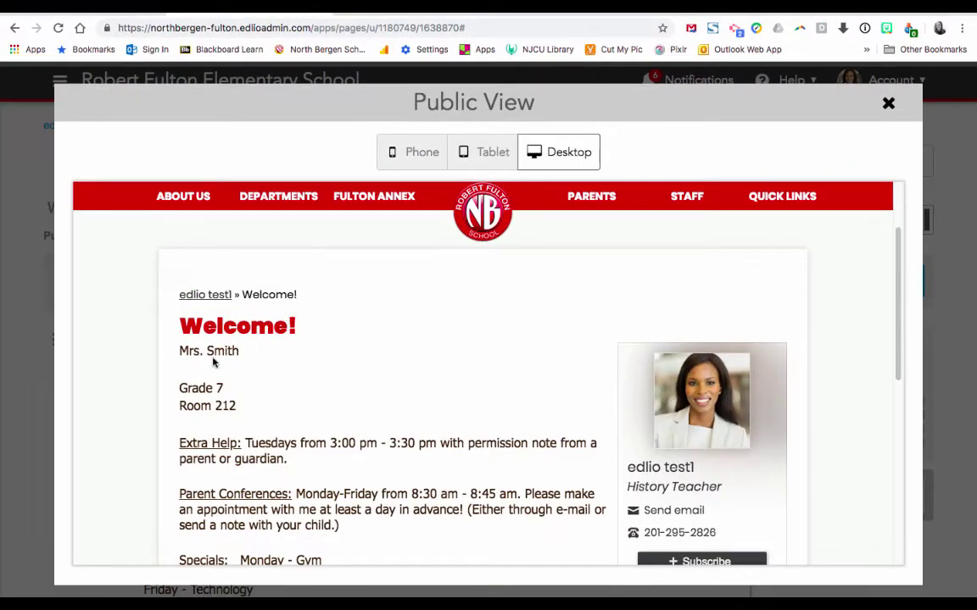
scroll(213, 362, down, 2)
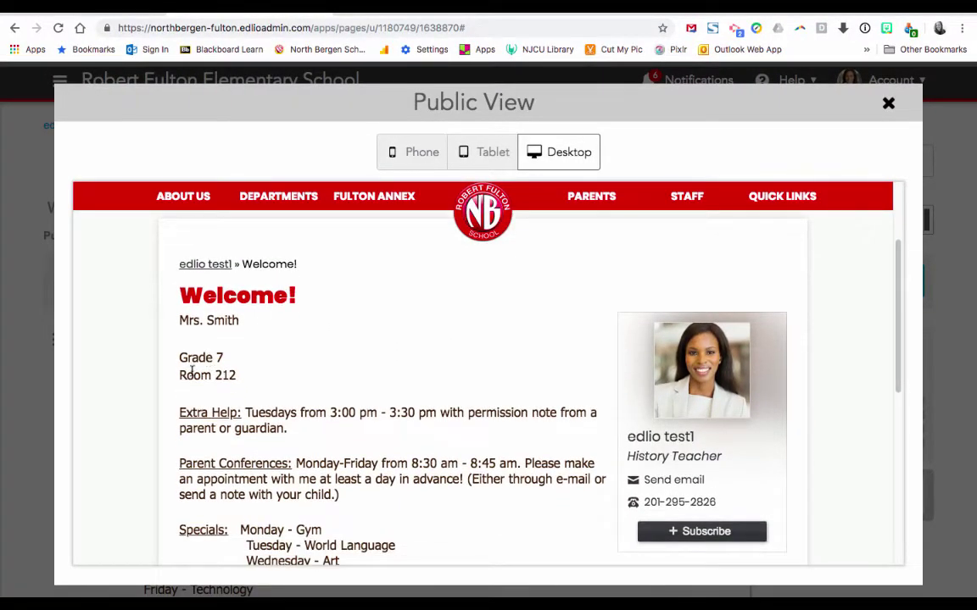
scroll(191, 370, down, 2)
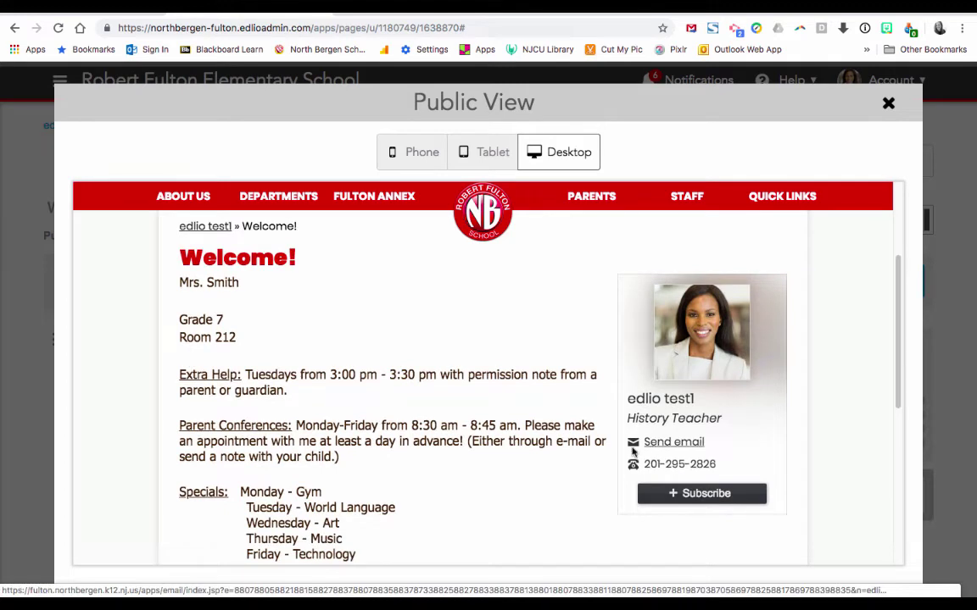
scroll(575, 466, down, 1)
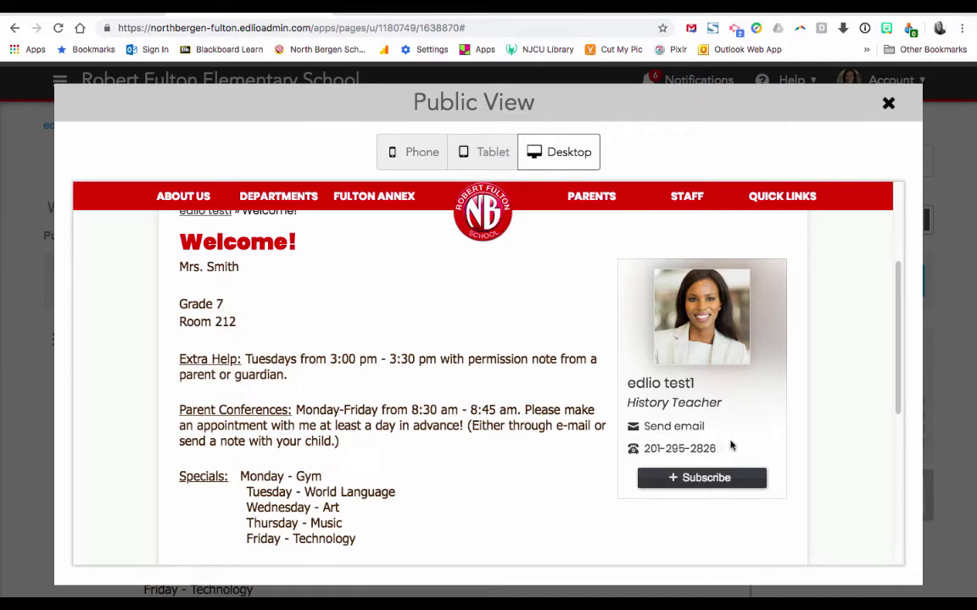
scroll(767, 451, down, 1)
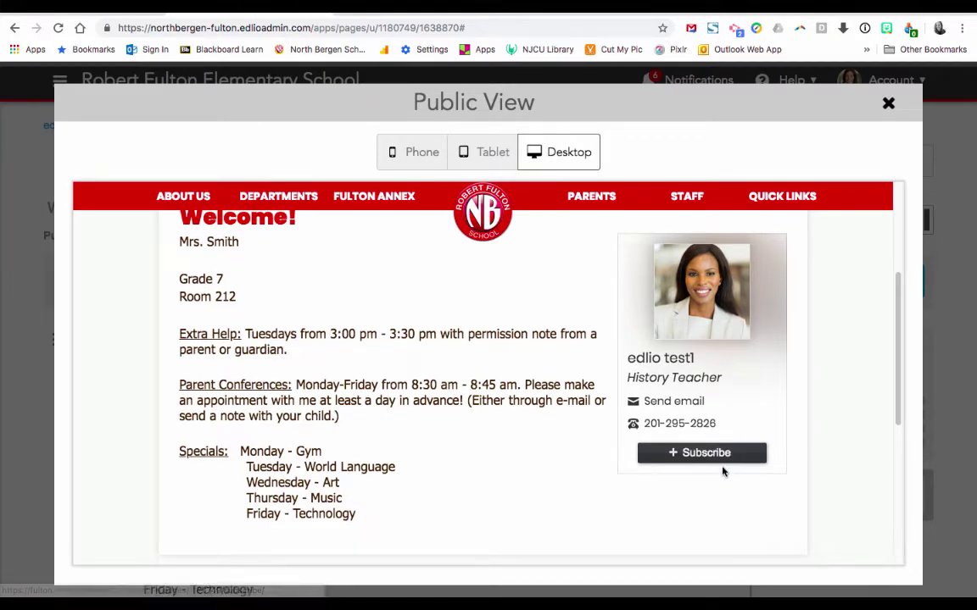
scroll(725, 466, up, 3)
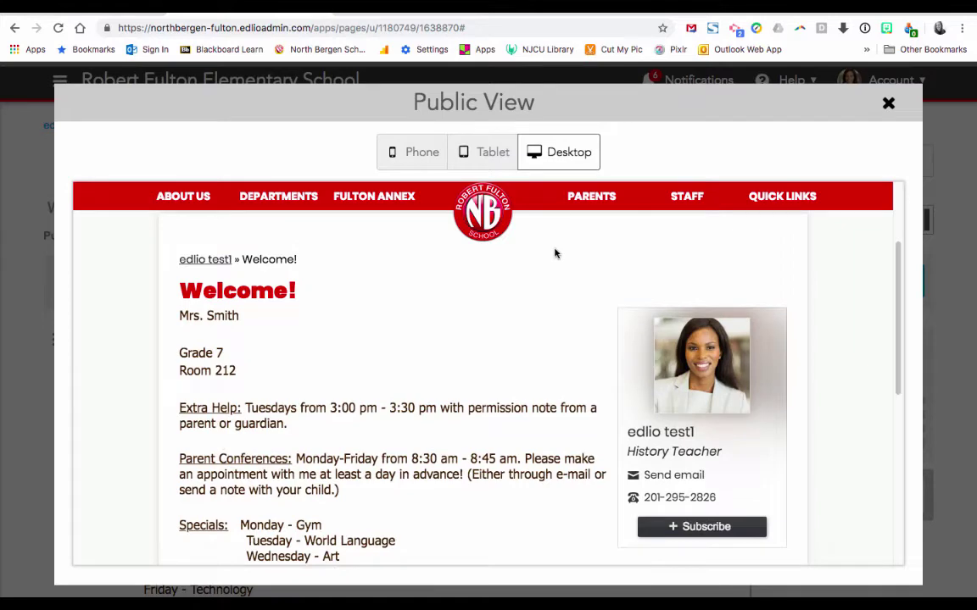
click(887, 102)
Insert an image in the teacher info block, uploading the history JPG as its source.
click(505, 367)
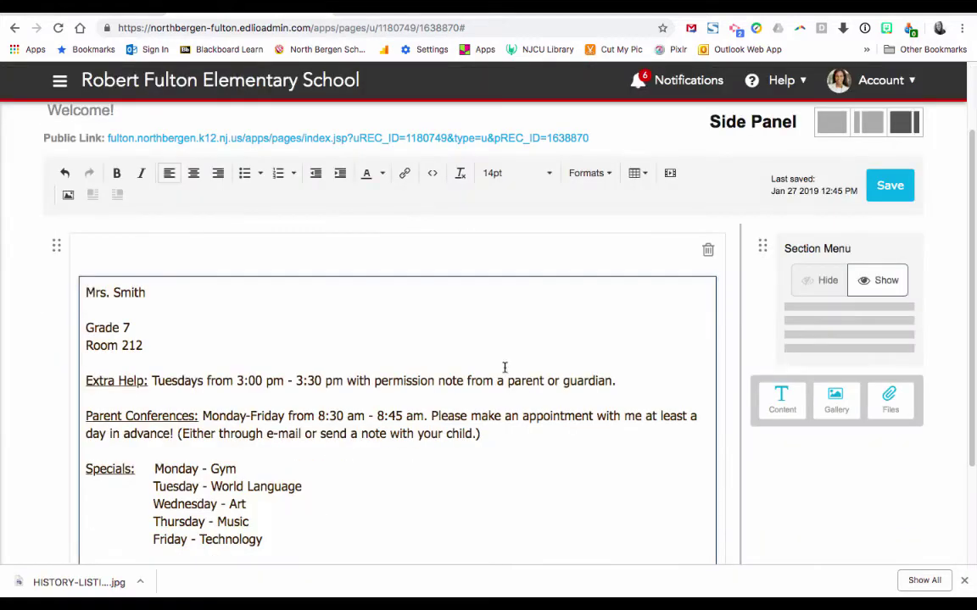
scroll(519, 475, down, 2)
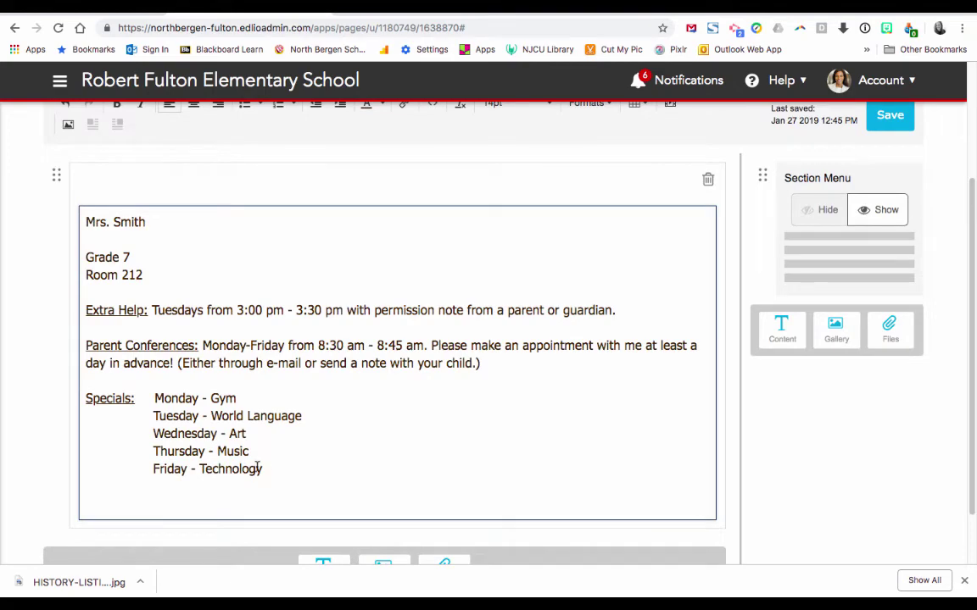
scroll(257, 469, up, 1)
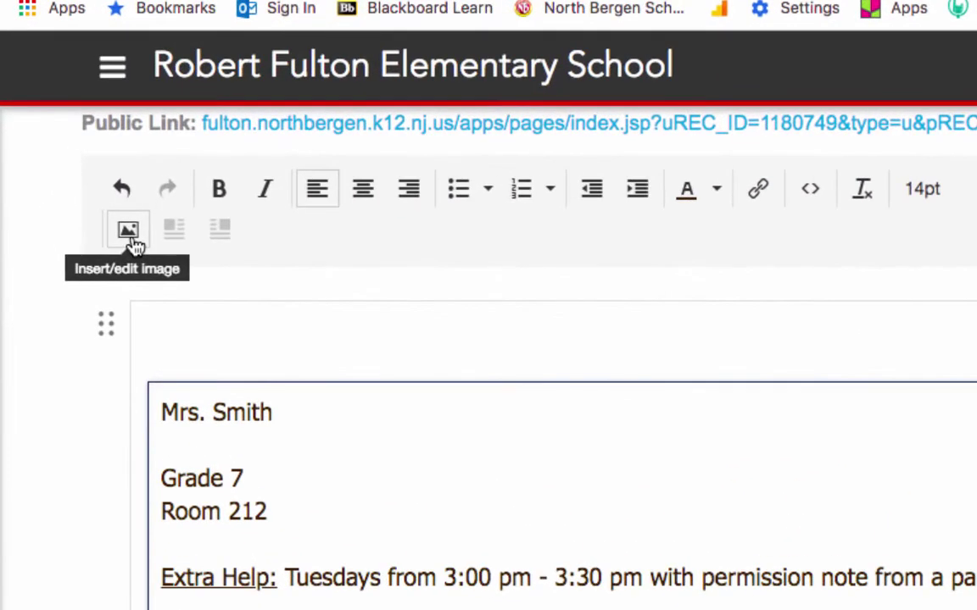
click(125, 228)
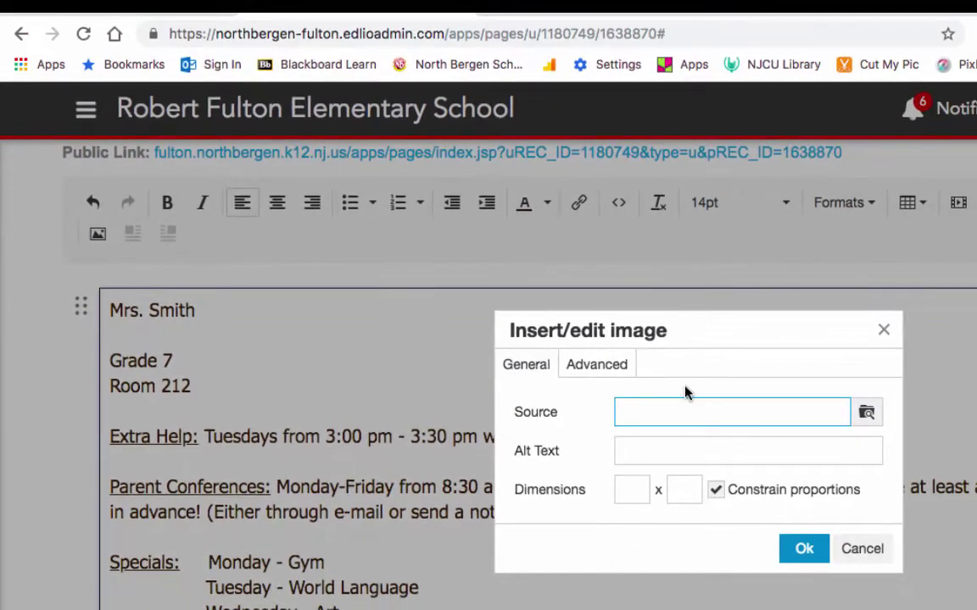
click(595, 371)
click(524, 372)
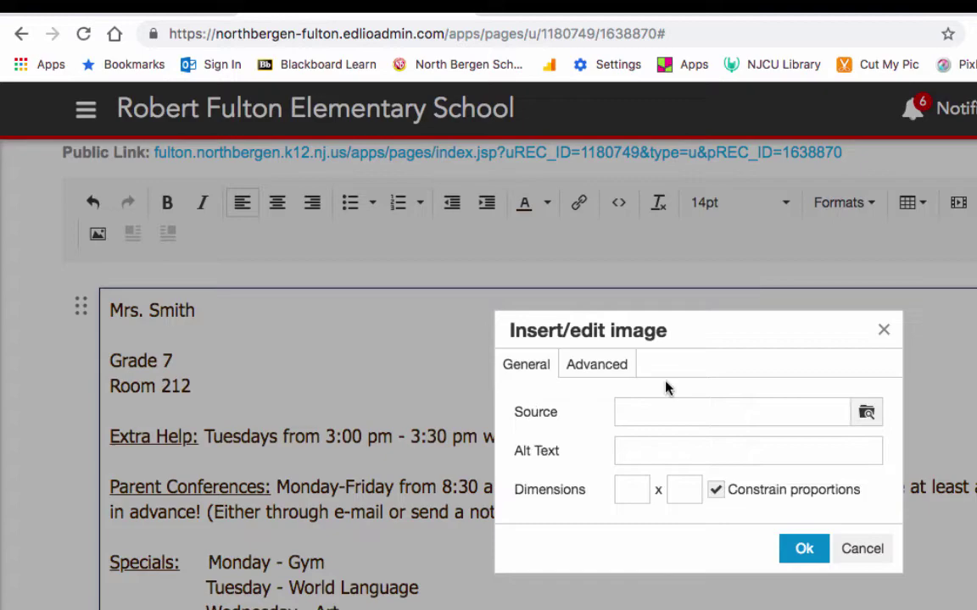
click(865, 412)
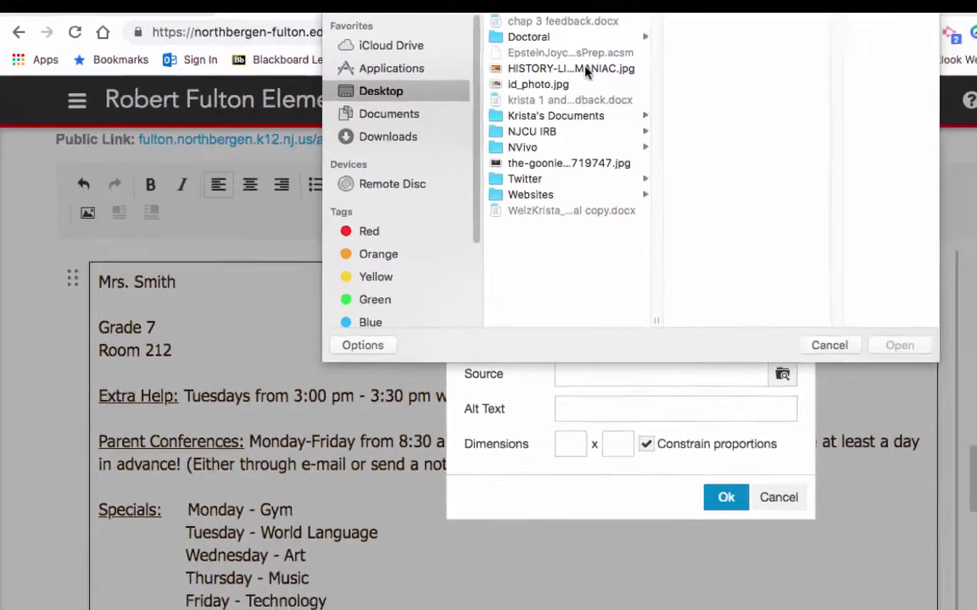
click(632, 74)
click(693, 271)
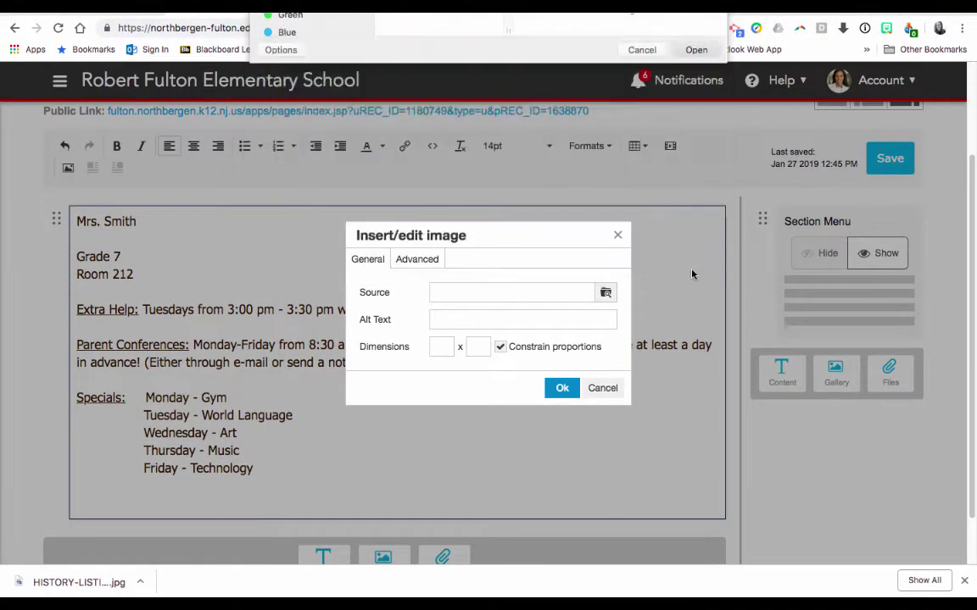
Give the picture alt text 'History picture' and width 200 (height 113), then insert it.
click(469, 318)
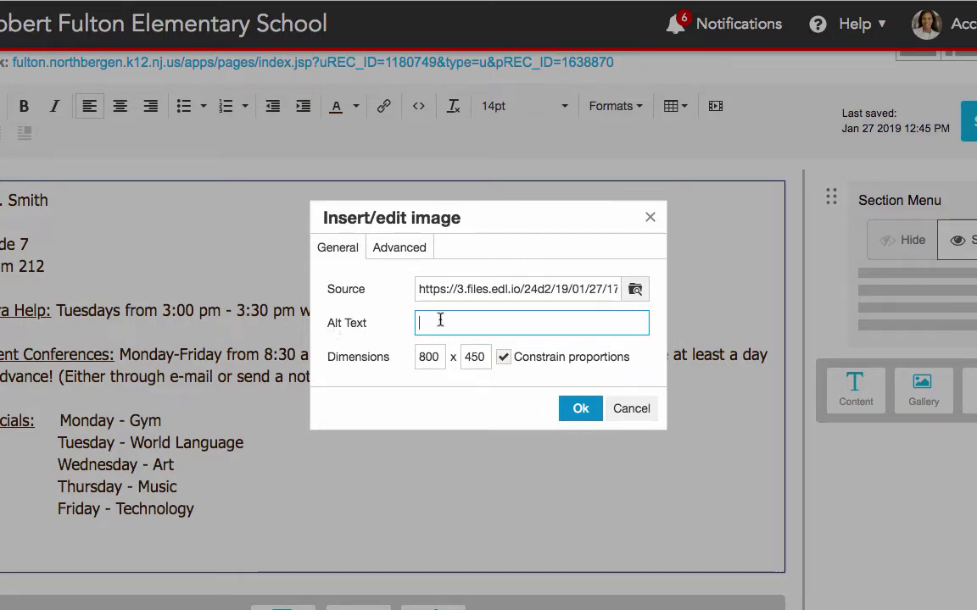
text(History picture)
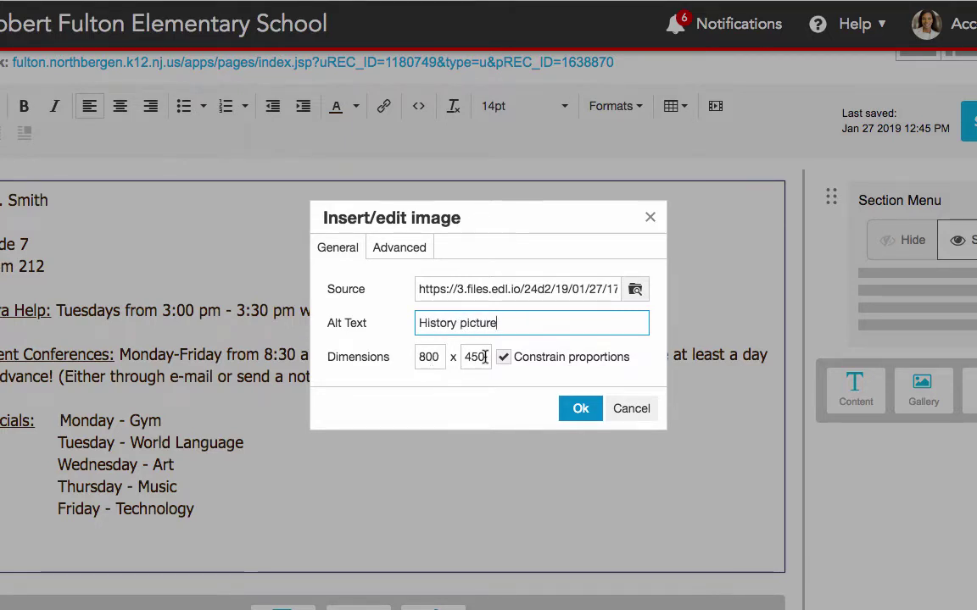
key(Tab)
text(2)
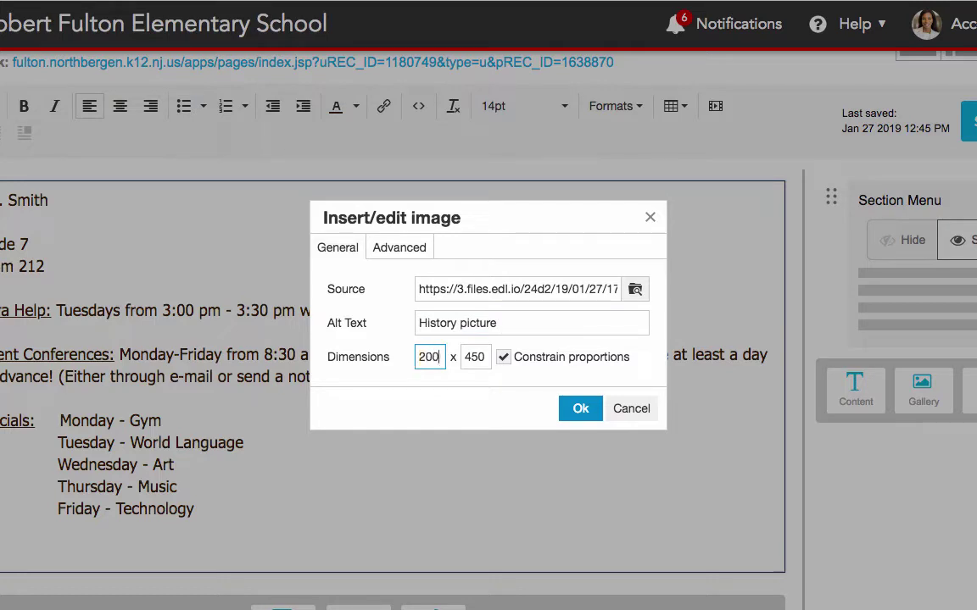
double_click(468, 359)
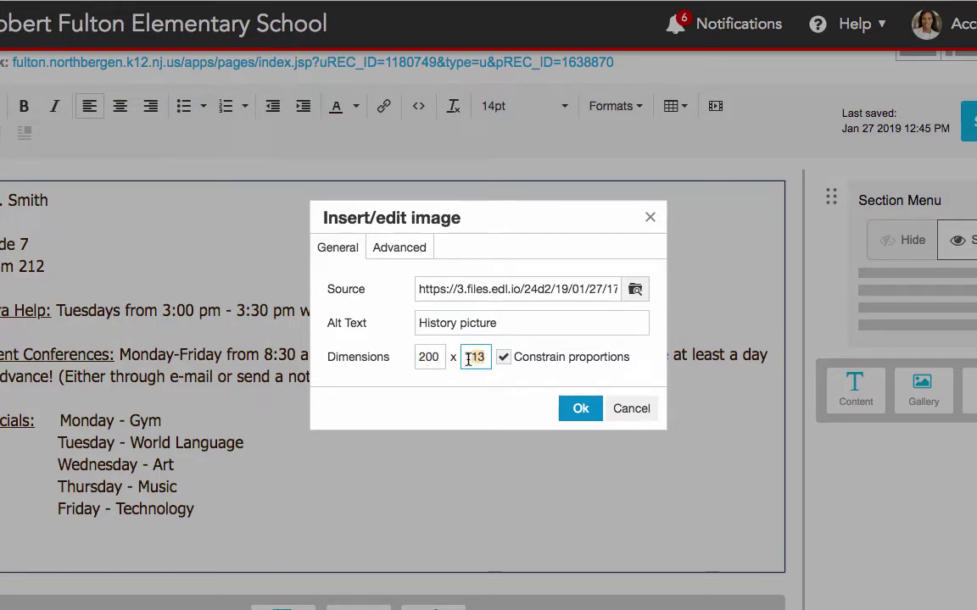
click(579, 409)
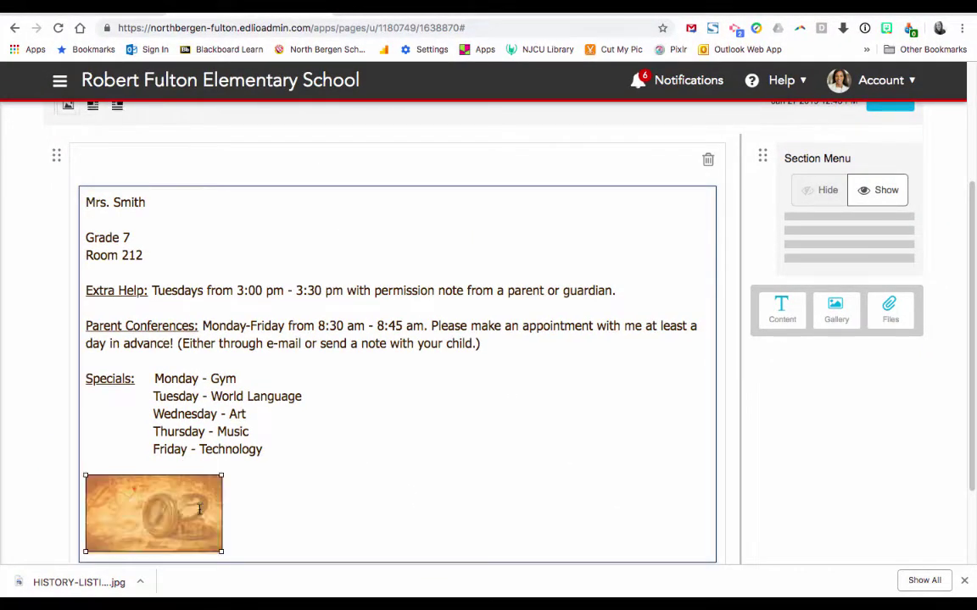
Enlarge the history picture to about 269 × 152 and center it below the Specials list.
scroll(262, 490, down, 2)
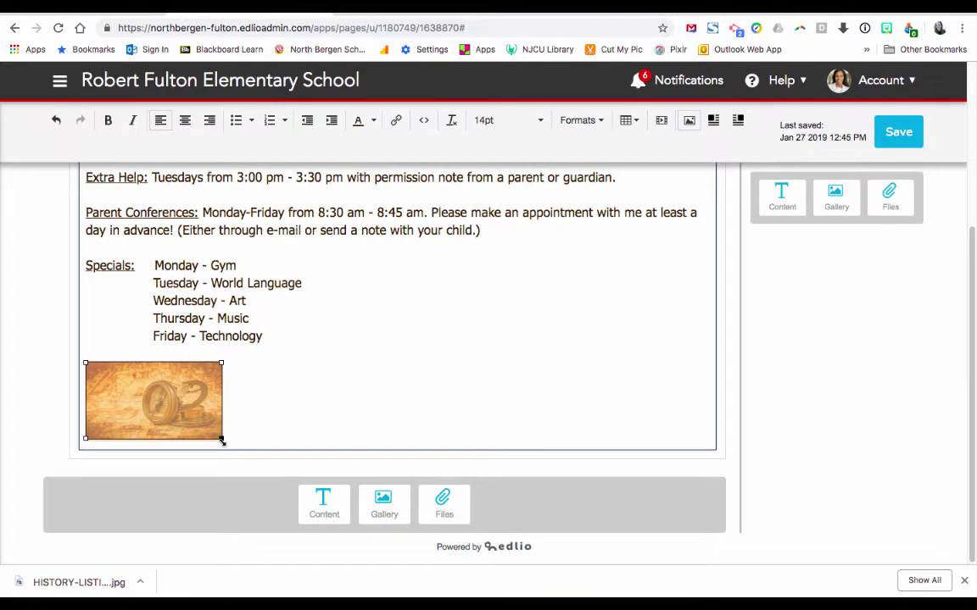
drag(222, 440, 268, 449)
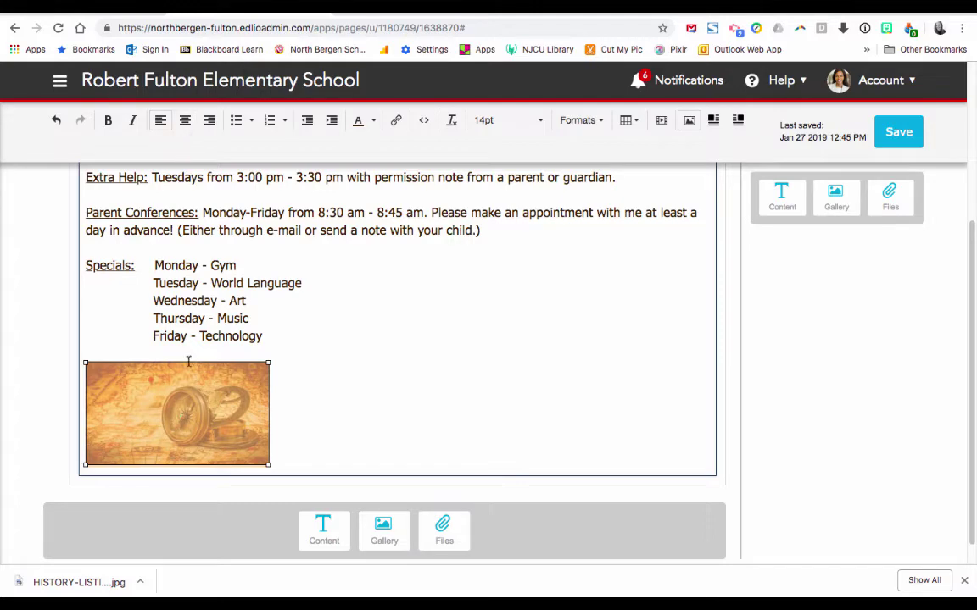
click(187, 121)
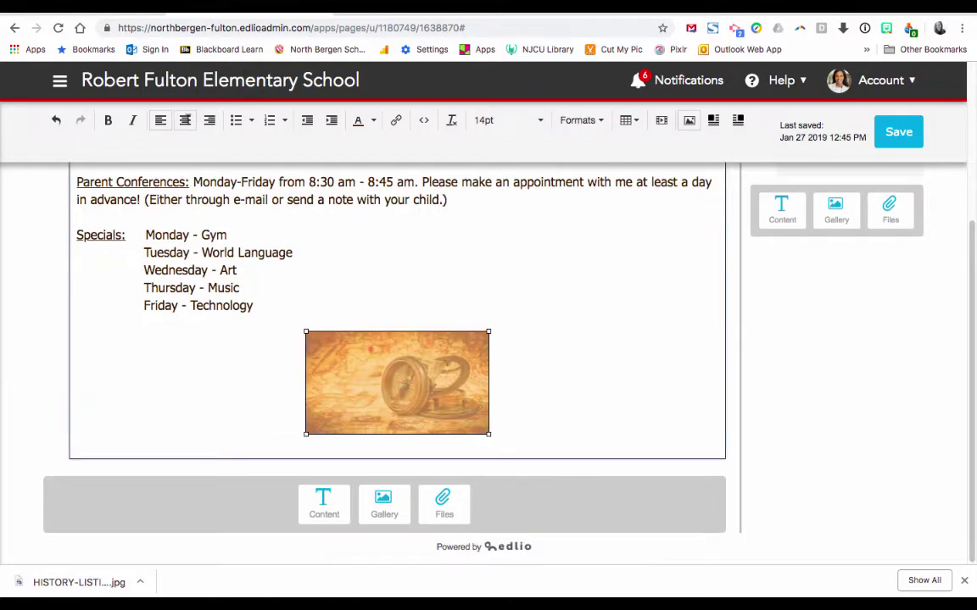
click(356, 298)
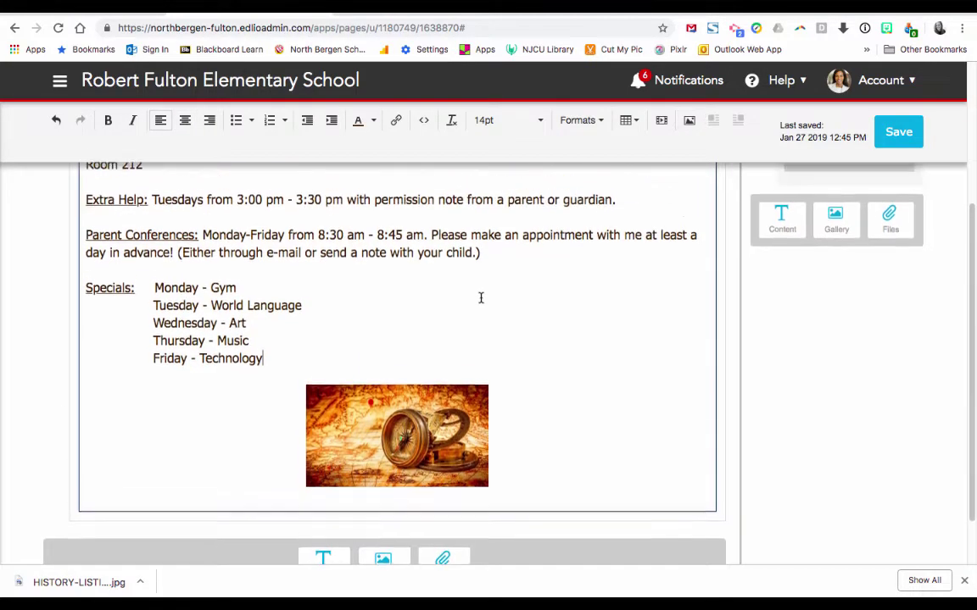
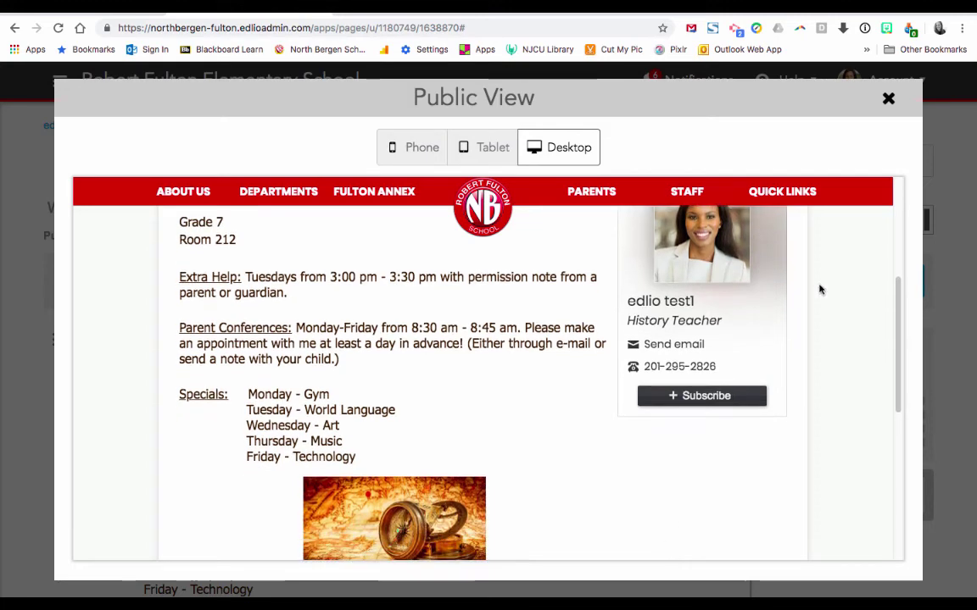
Close the public preview and scroll the Welcome editor down to the compass image.
click(888, 98)
scroll(958, 263, down, 3)
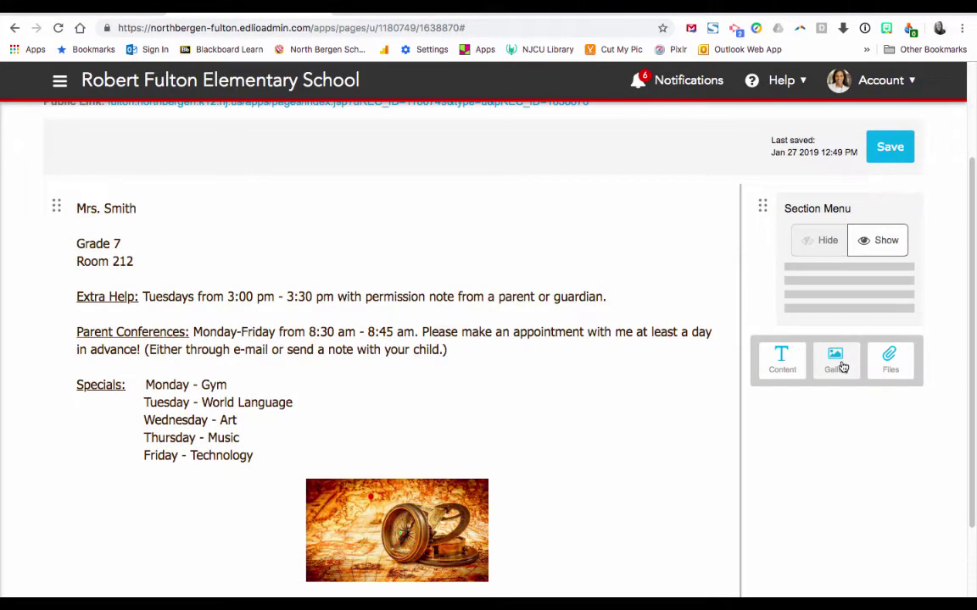
Add a photo gallery to the side panel and upload History.jpg from the computer.
click(836, 360)
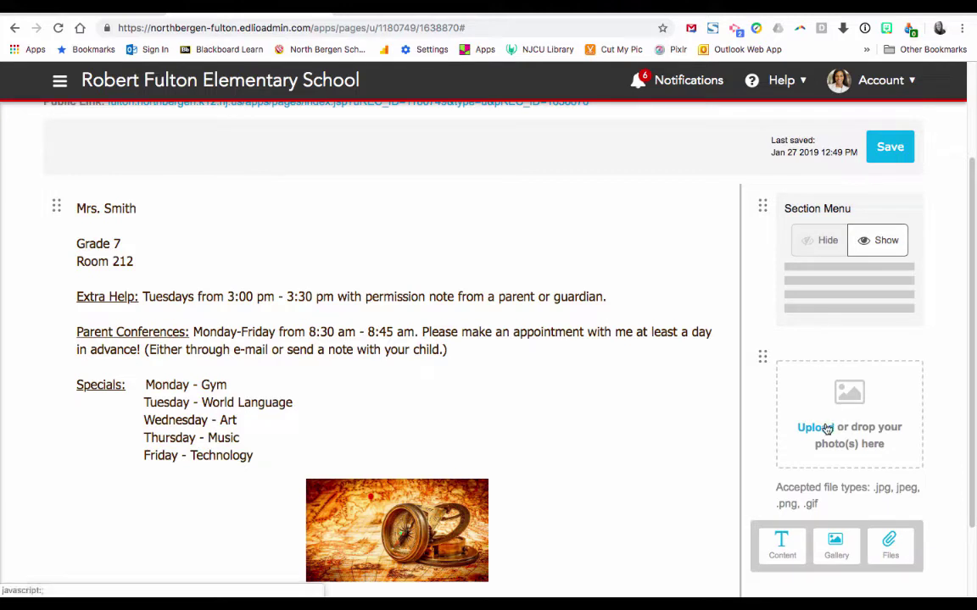
scroll(948, 428, down, 1)
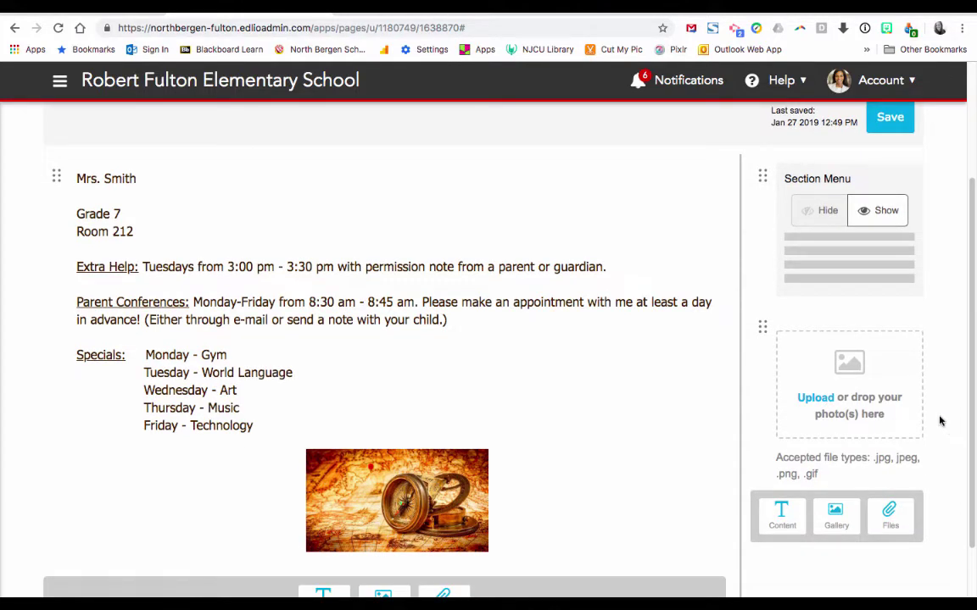
click(816, 398)
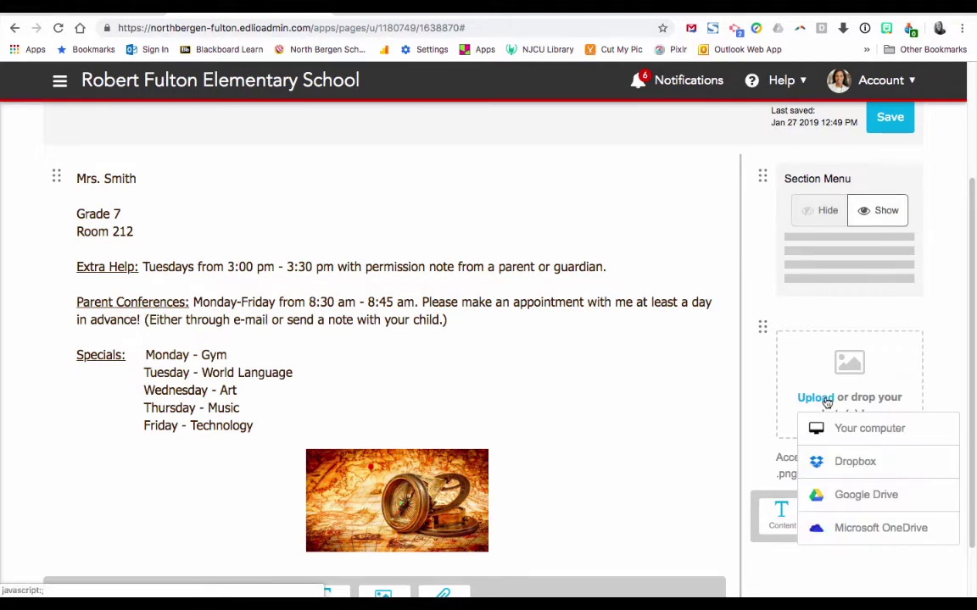
click(851, 433)
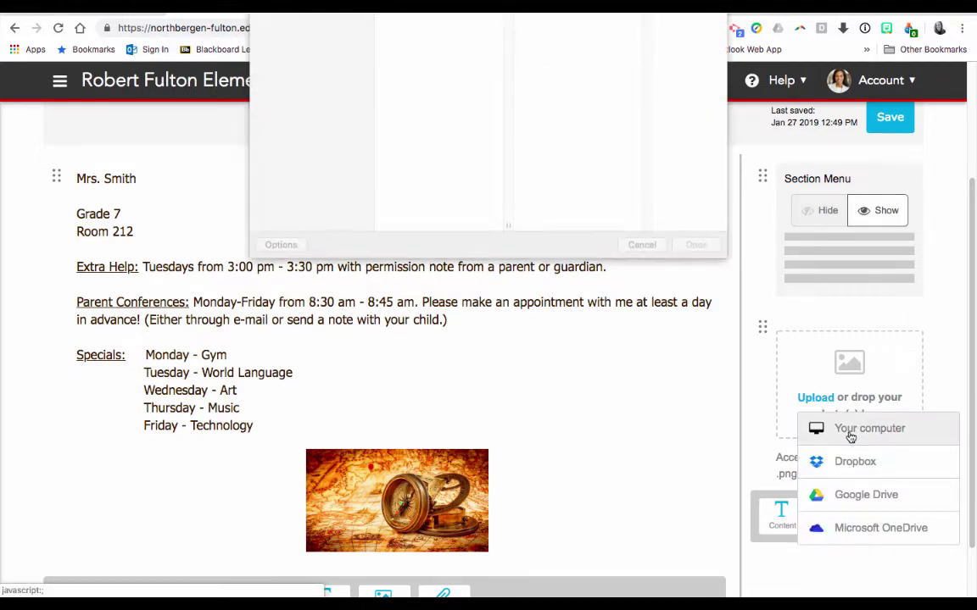
click(428, 58)
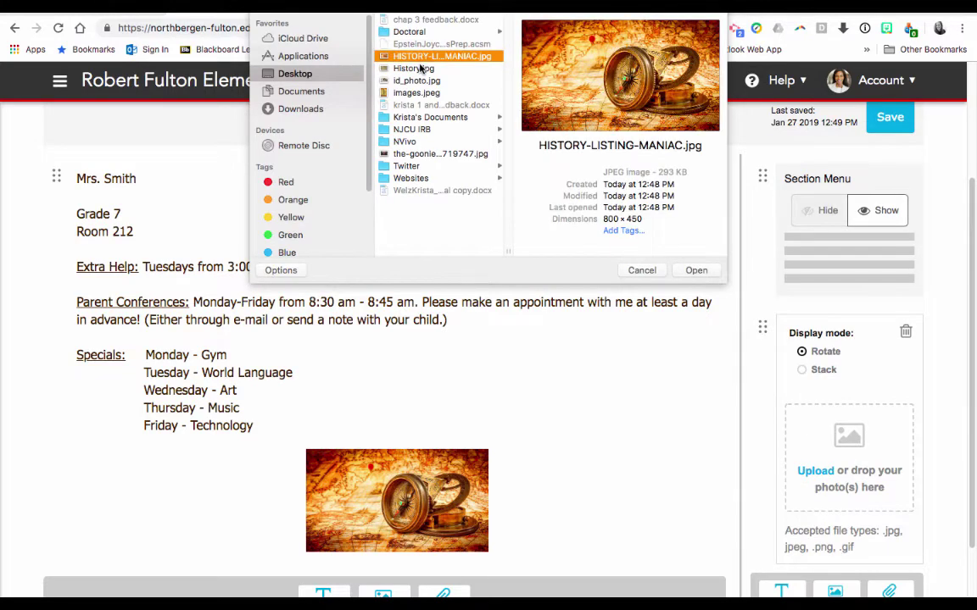
click(415, 68)
click(694, 270)
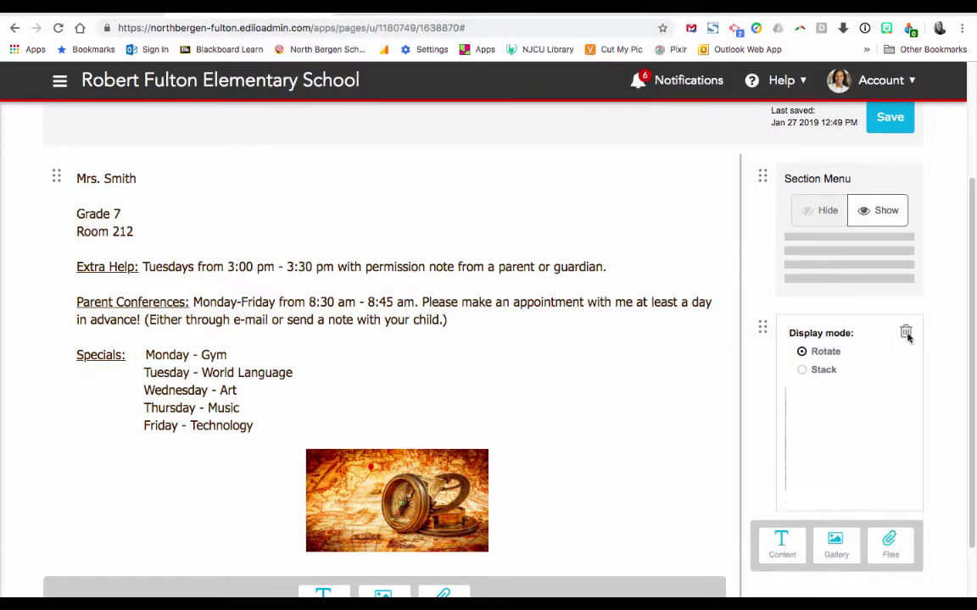
Keep the gallery display on Rotate and give the map image alt text 'History photo'.
scroll(947, 406, down, 1)
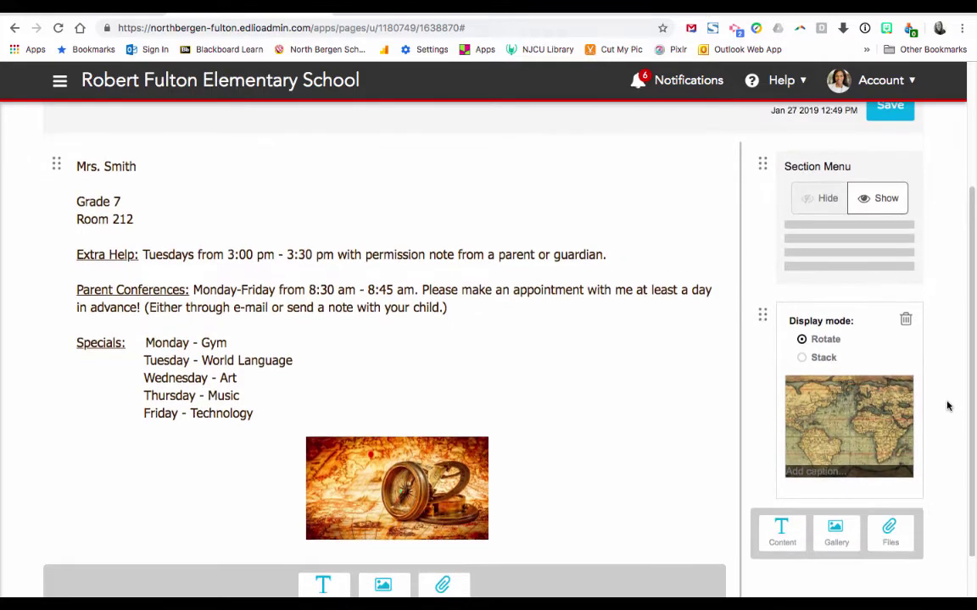
click(804, 357)
click(802, 340)
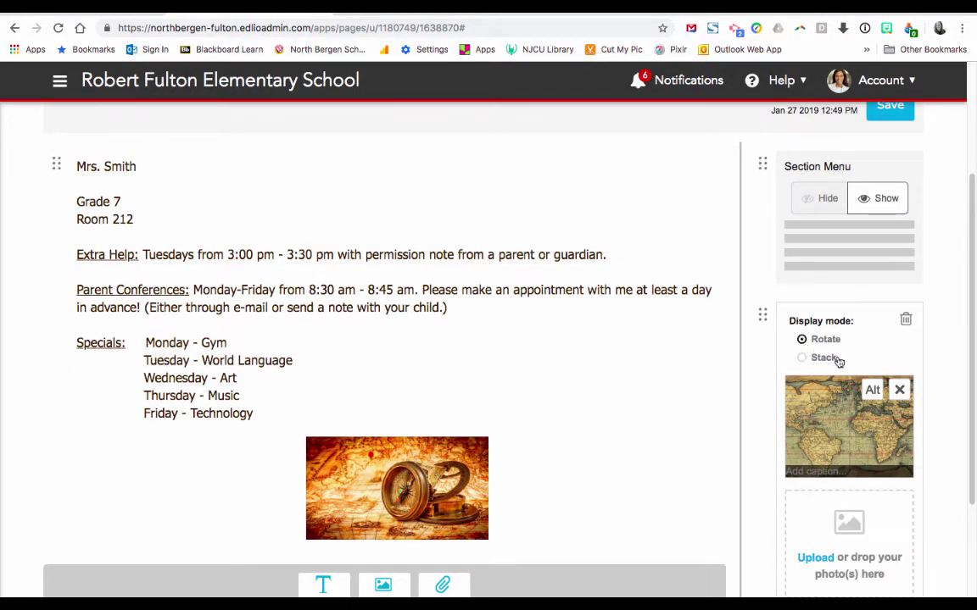
scroll(927, 406, down, 2)
scroll(927, 406, down, 1)
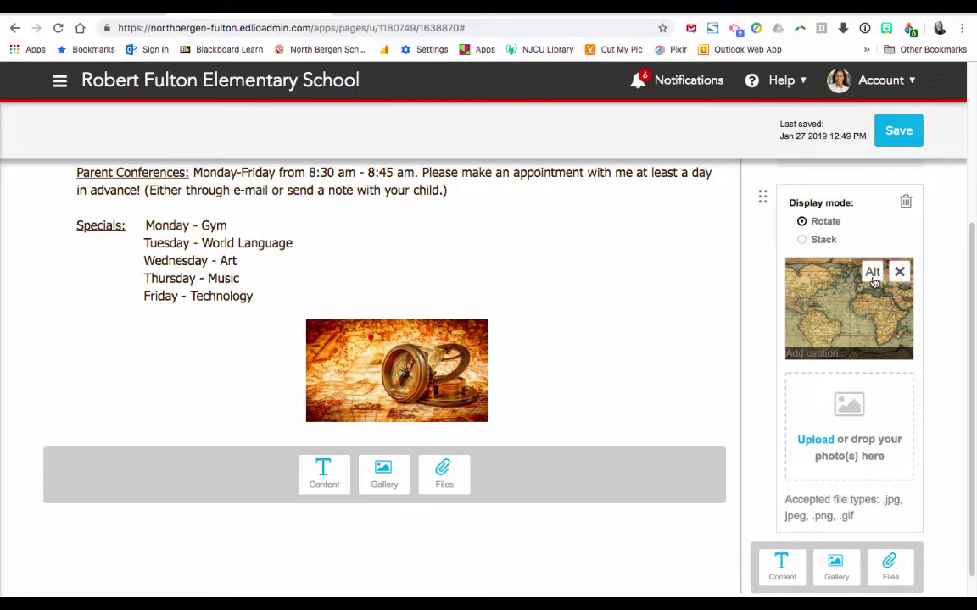
click(874, 275)
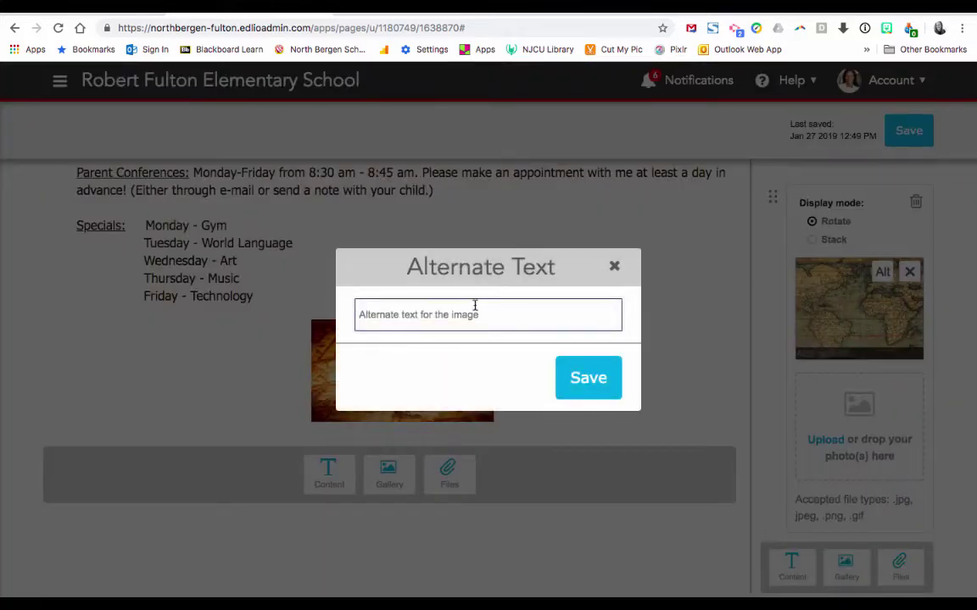
text(History photo)
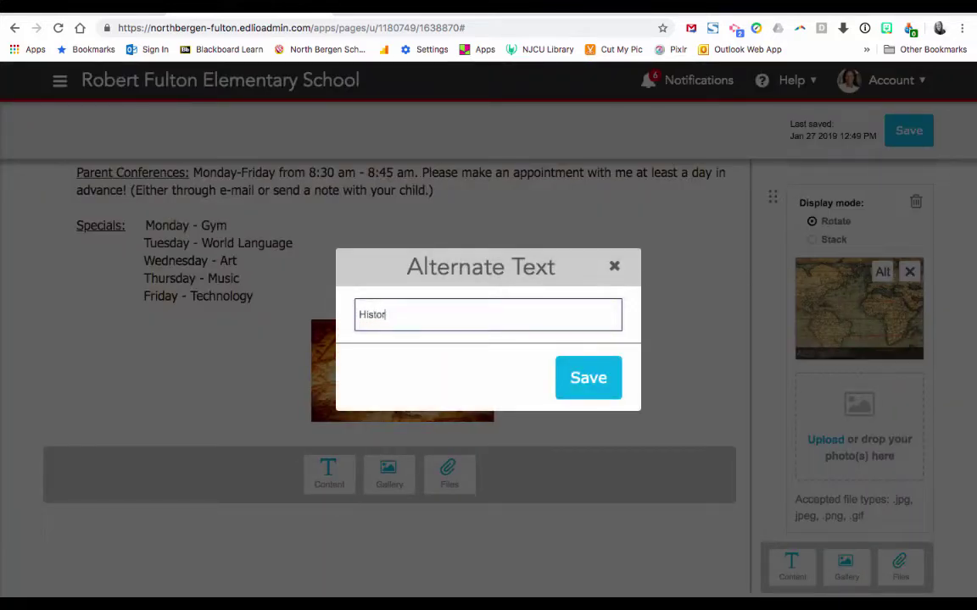
click(587, 377)
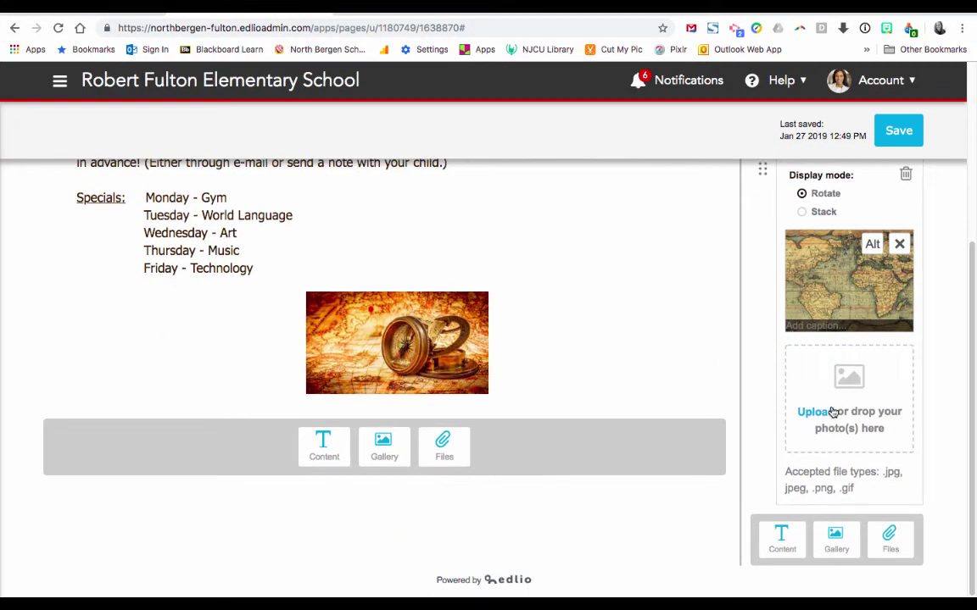
Upload the Keep Calm picture images.jpeg from the computer into the gallery.
click(829, 411)
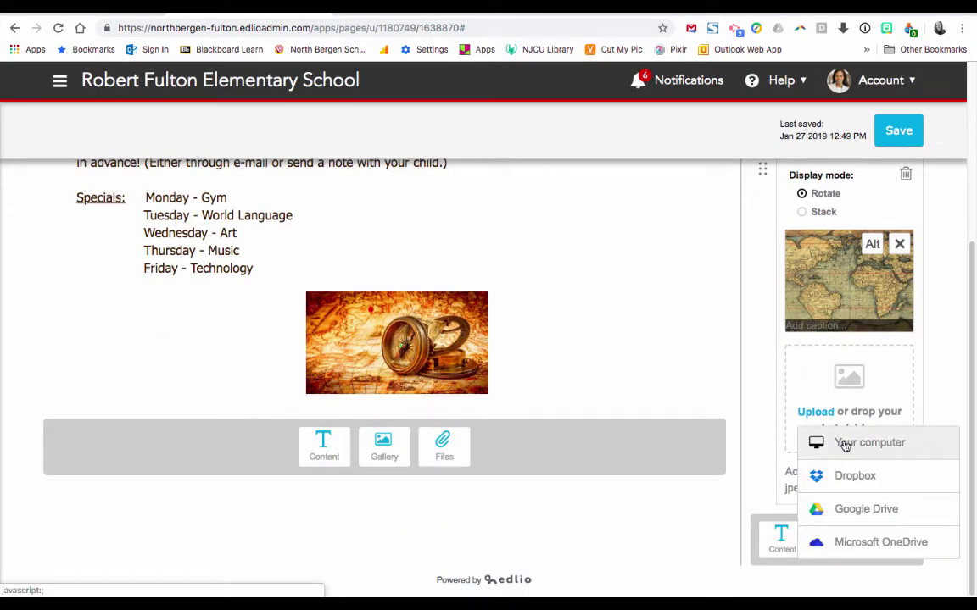
click(845, 444)
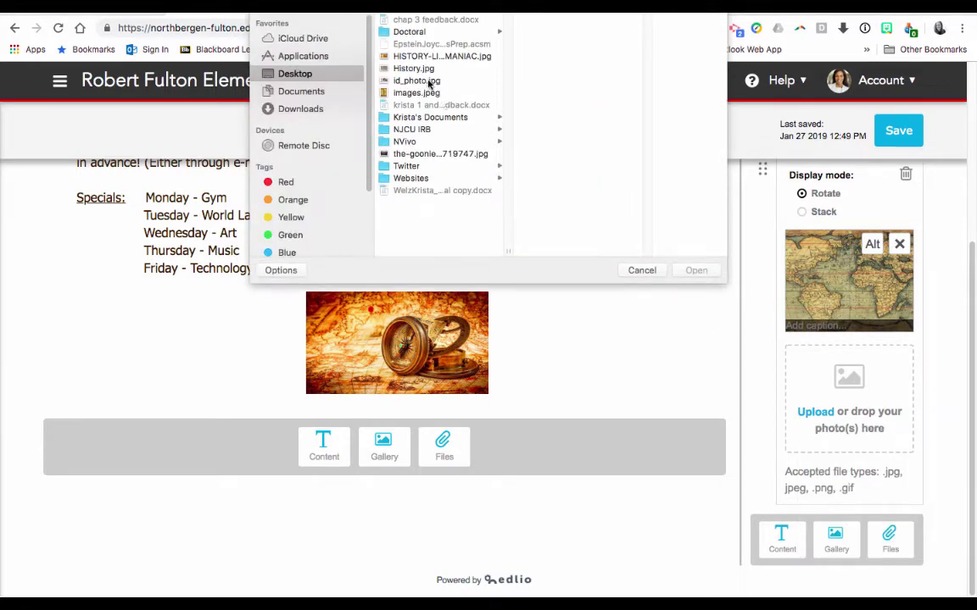
click(429, 83)
click(384, 92)
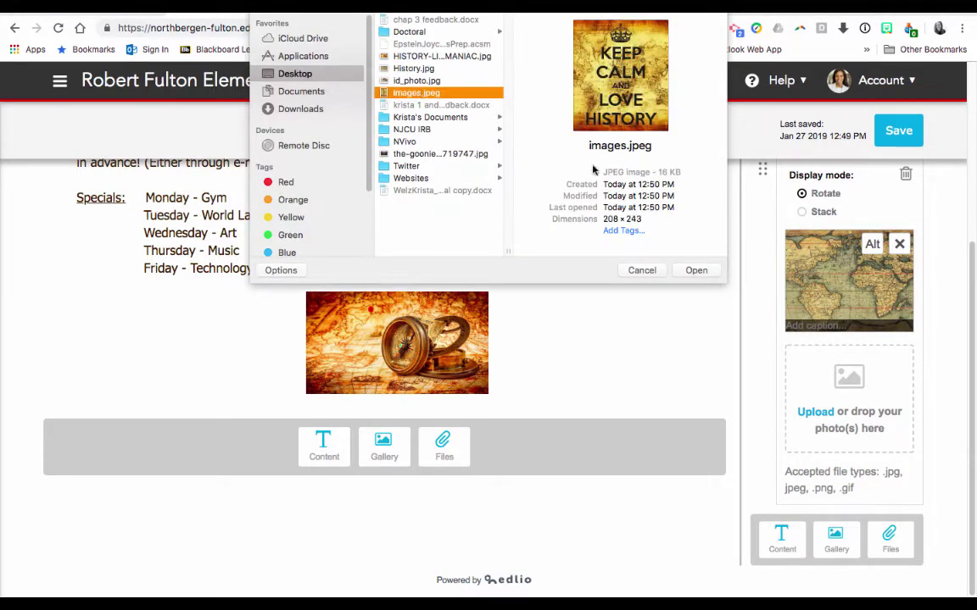
click(691, 271)
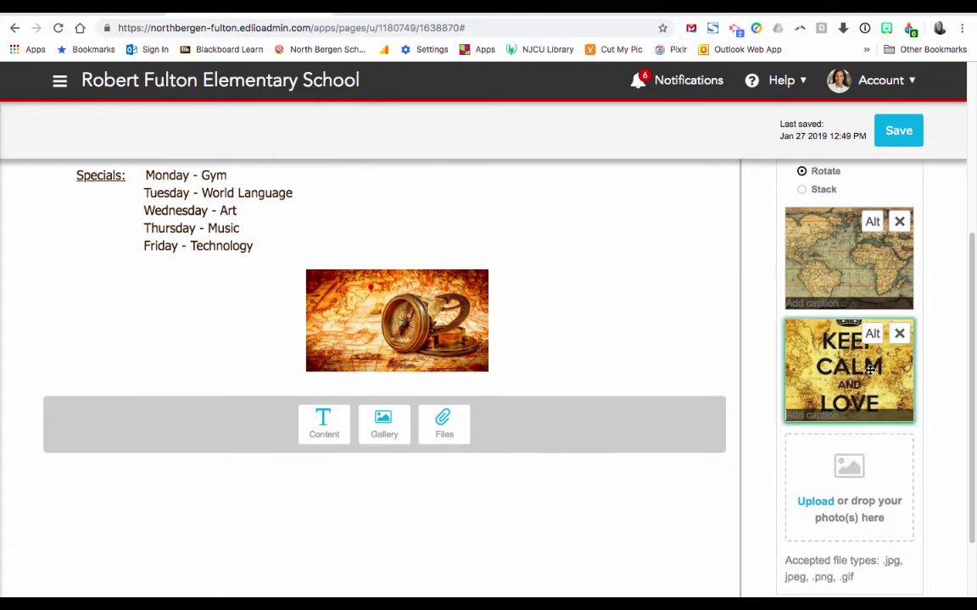
Give the Keep Calm image the alt text 'Keep Calm and Teach History'.
click(873, 333)
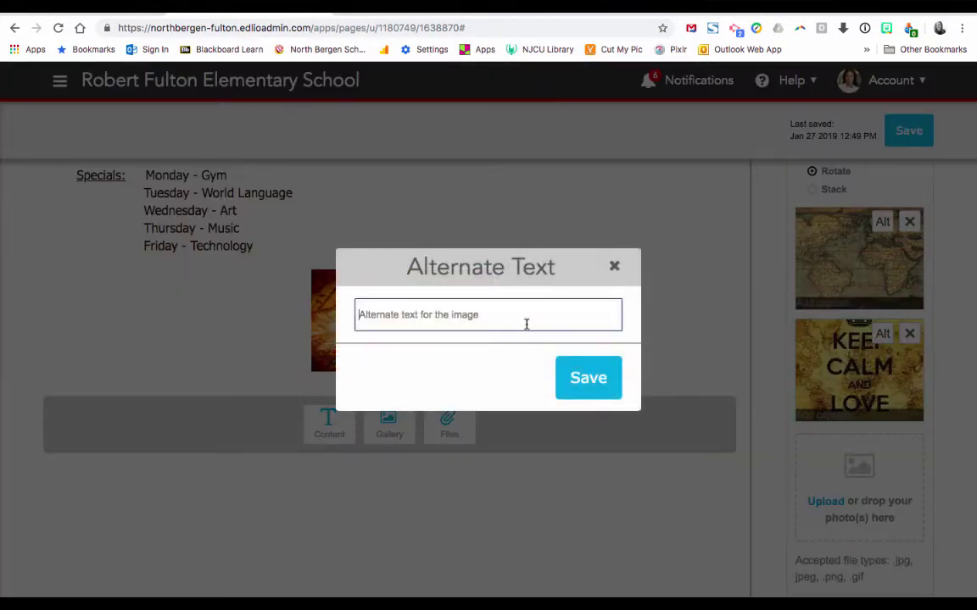
text(Keep Calm and Teach History!)
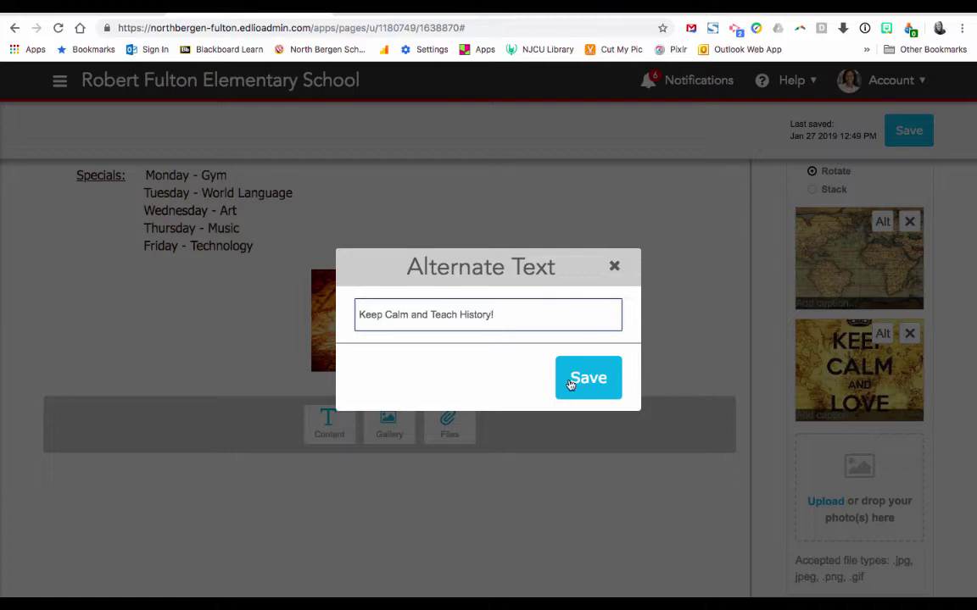
click(580, 379)
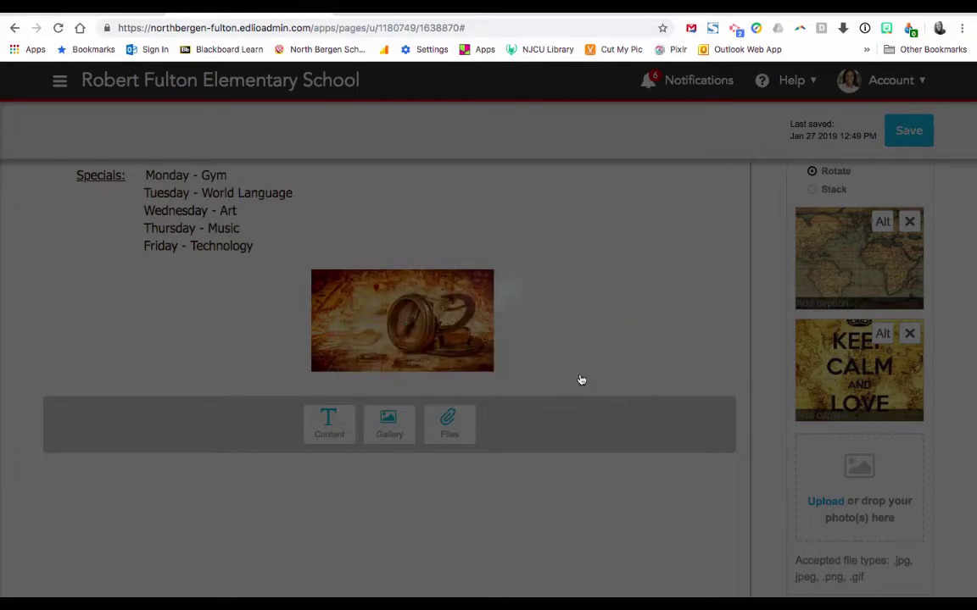
scroll(902, 351, down, 1)
scroll(902, 351, down, 2)
scroll(902, 353, up, 1)
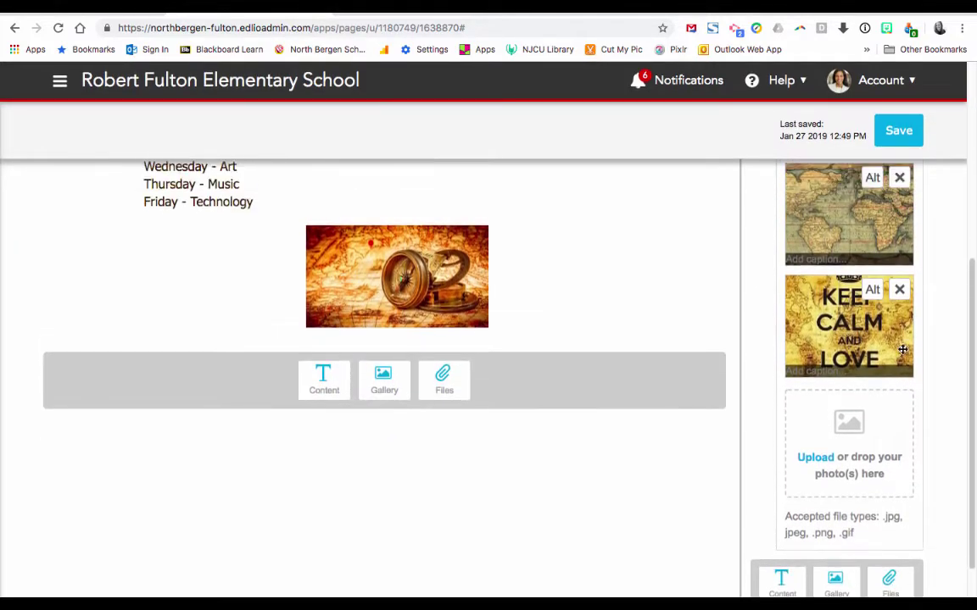
Save the Welcome page and open its Public View preview.
click(899, 128)
scroll(933, 173, up, 3)
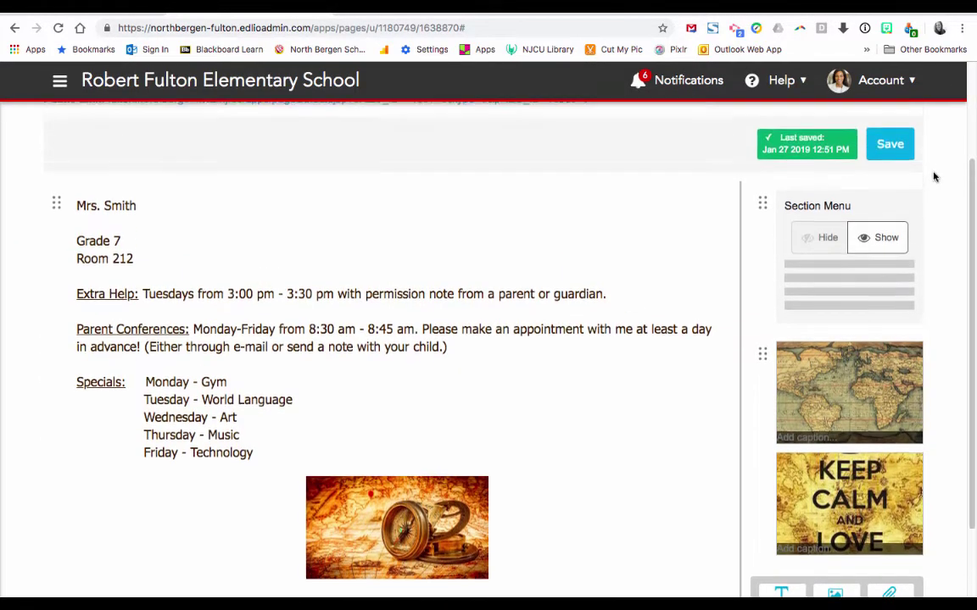
click(905, 166)
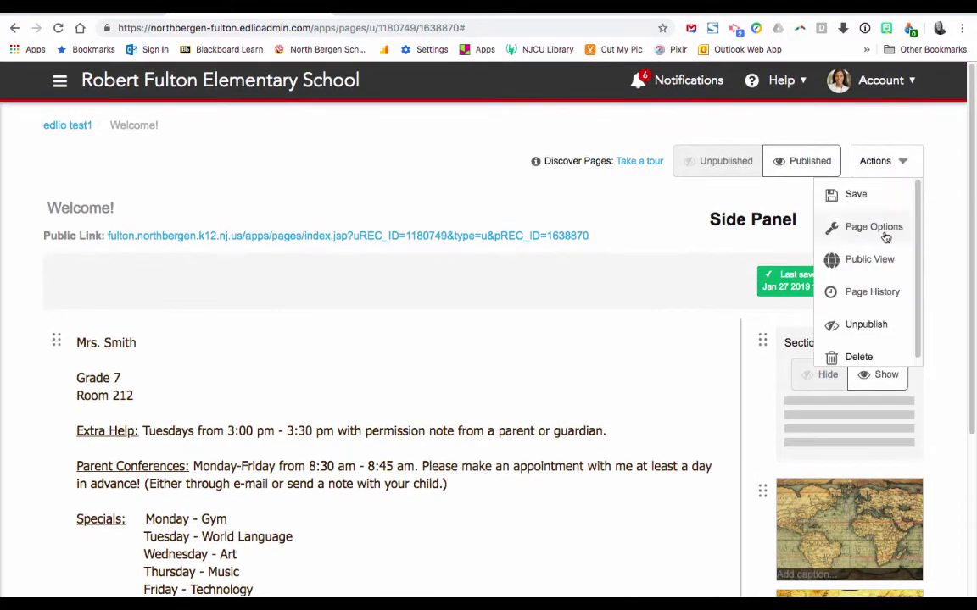
click(871, 259)
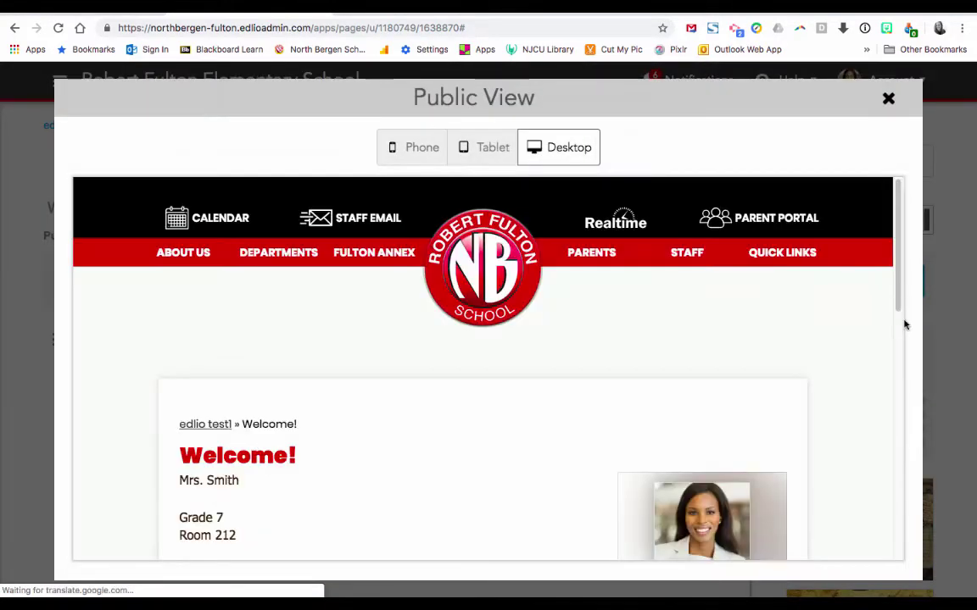
Watch the side-panel slideshow rotate between the map and Keep Calm images, then close the preview.
scroll(856, 371, down, 5)
scroll(856, 371, down, 3)
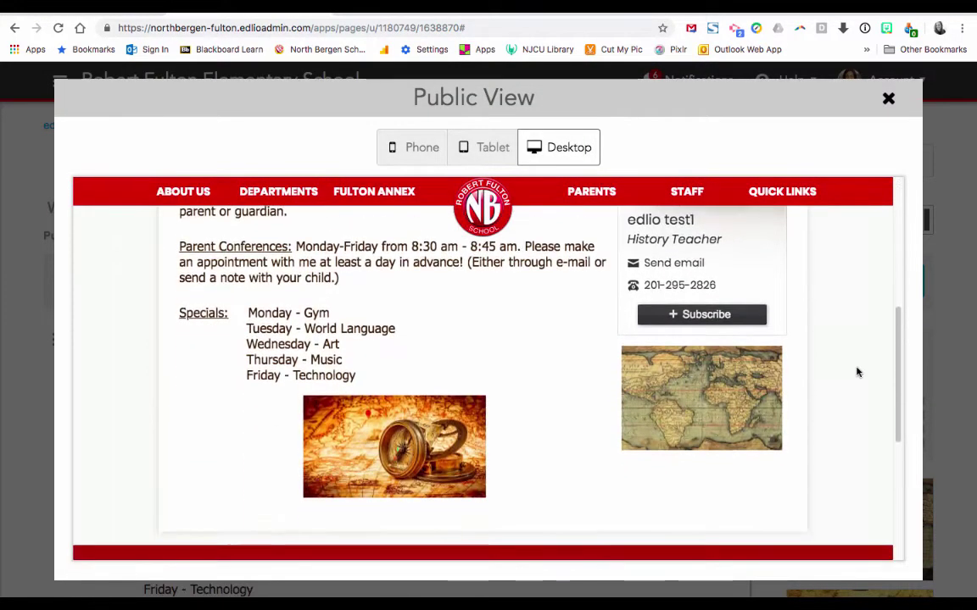
mouse_move(750, 430)
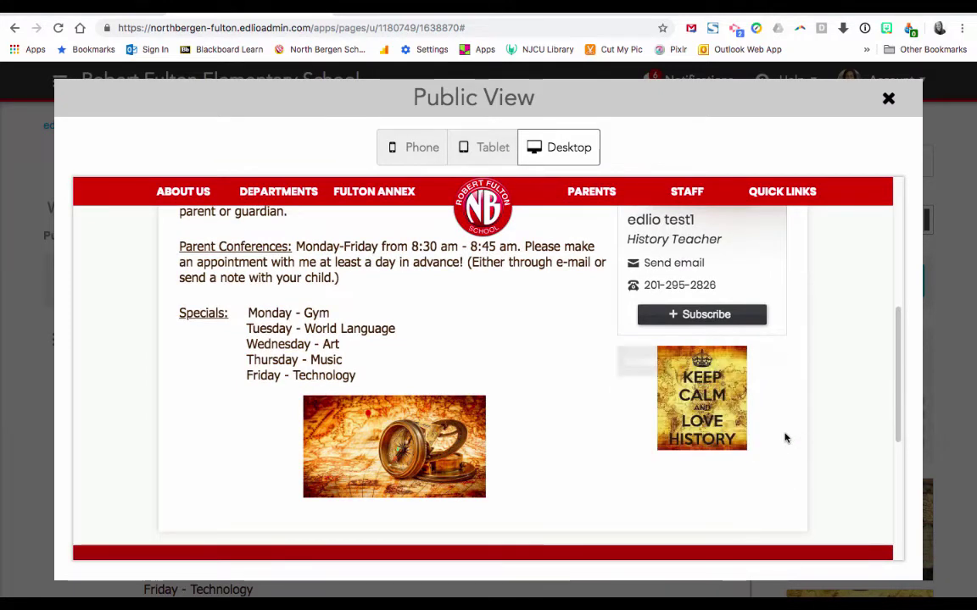
mouse_move(710, 419)
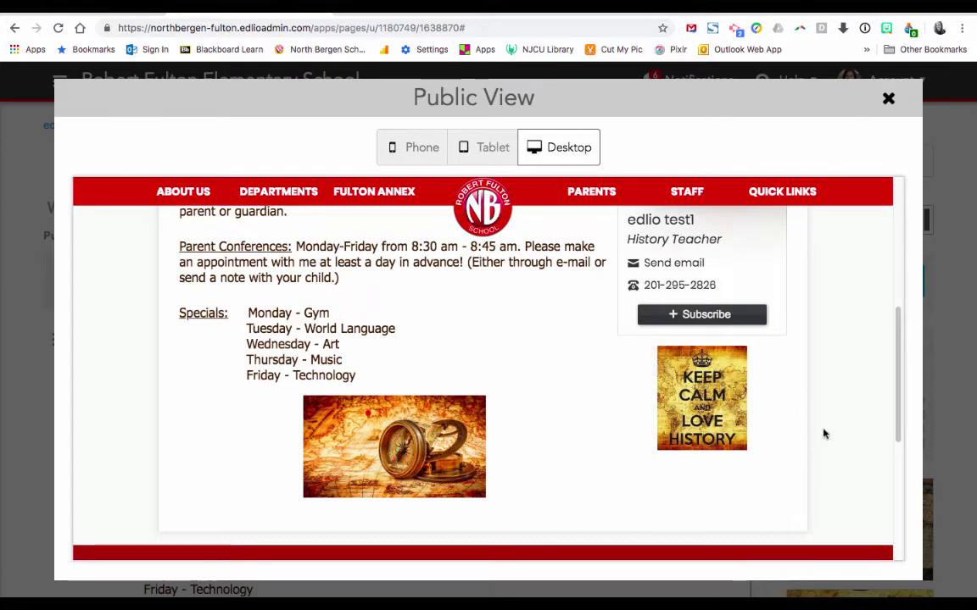
scroll(823, 435, up, 1)
scroll(823, 434, up, 1)
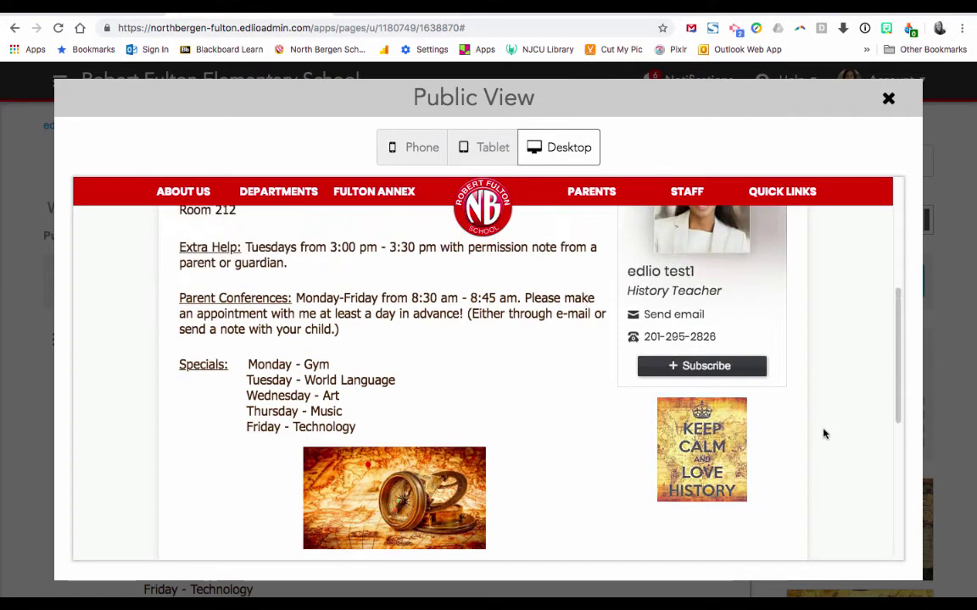
click(887, 101)
scroll(944, 332, down, 3)
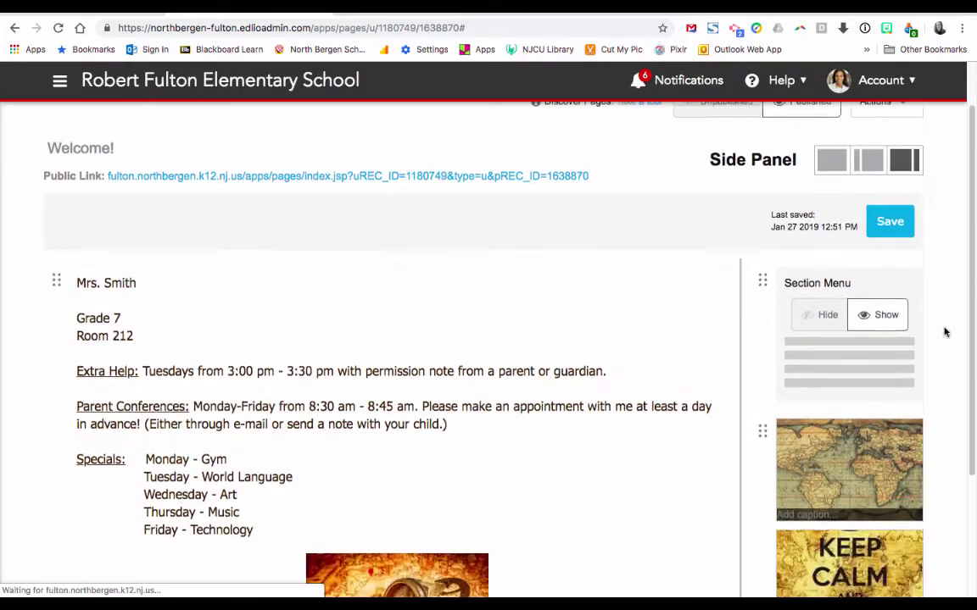
Make 'Mrs. Smith' bold and blue in the Welcome text.
click(148, 314)
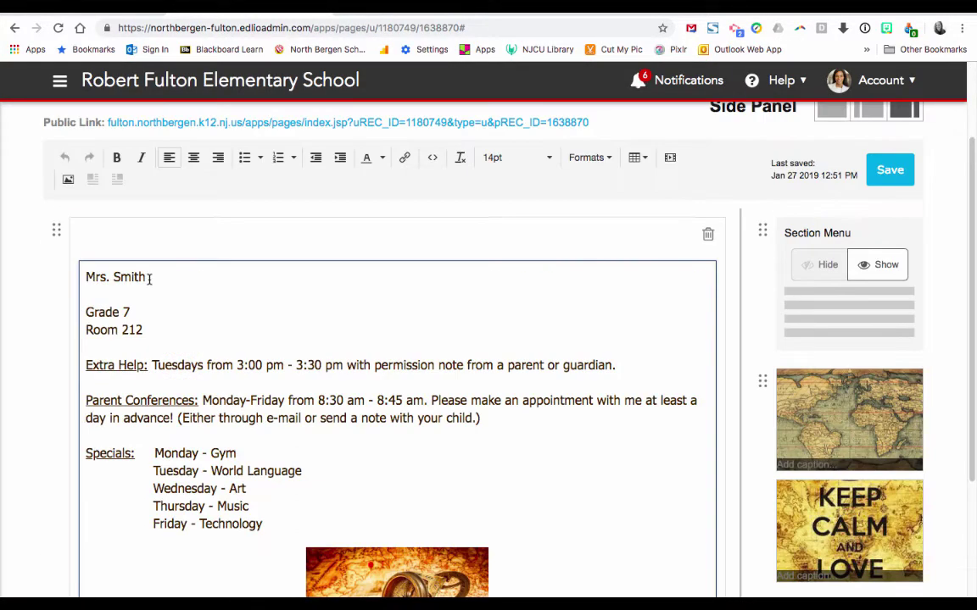
drag(149, 277, 86, 277)
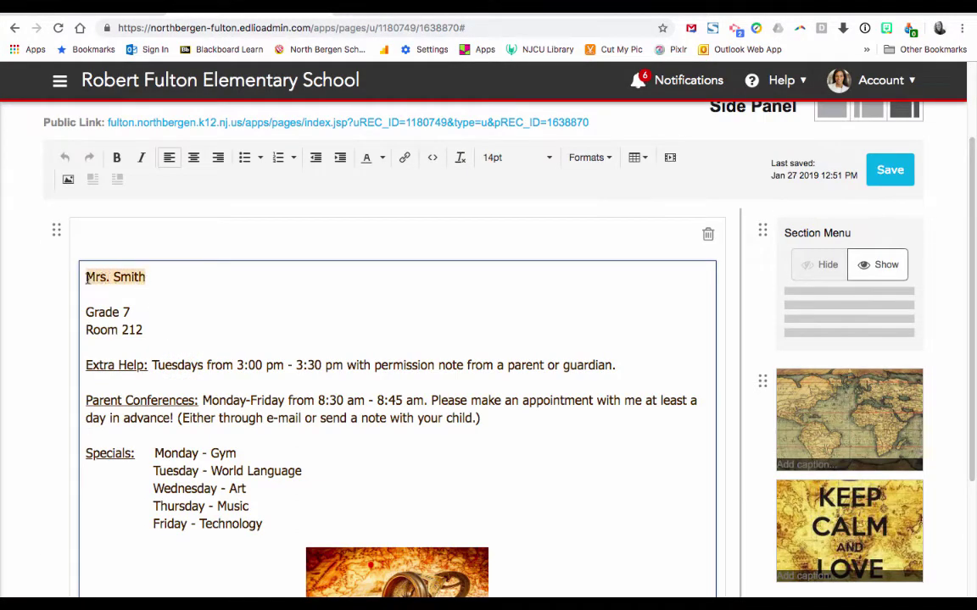
click(117, 158)
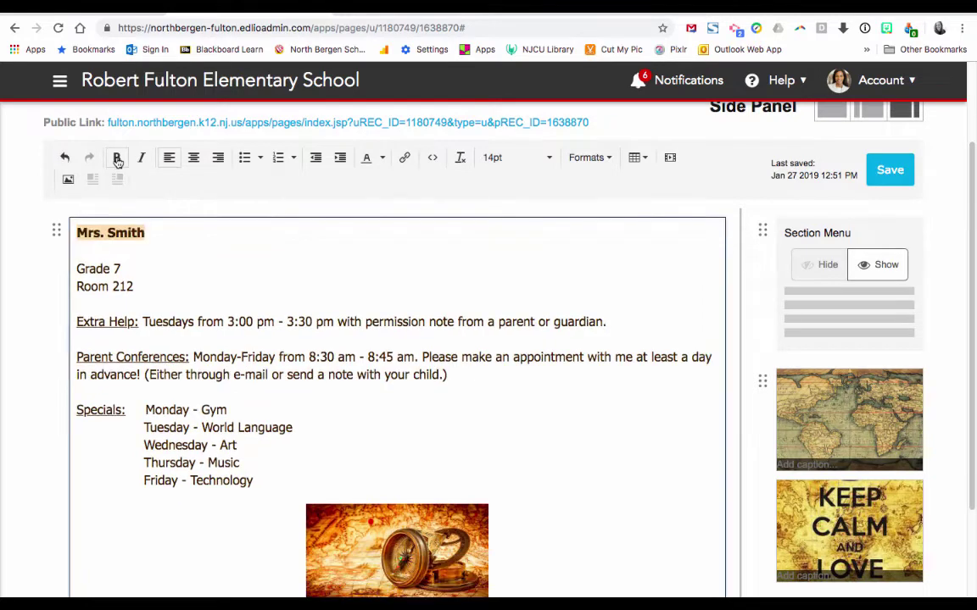
click(382, 158)
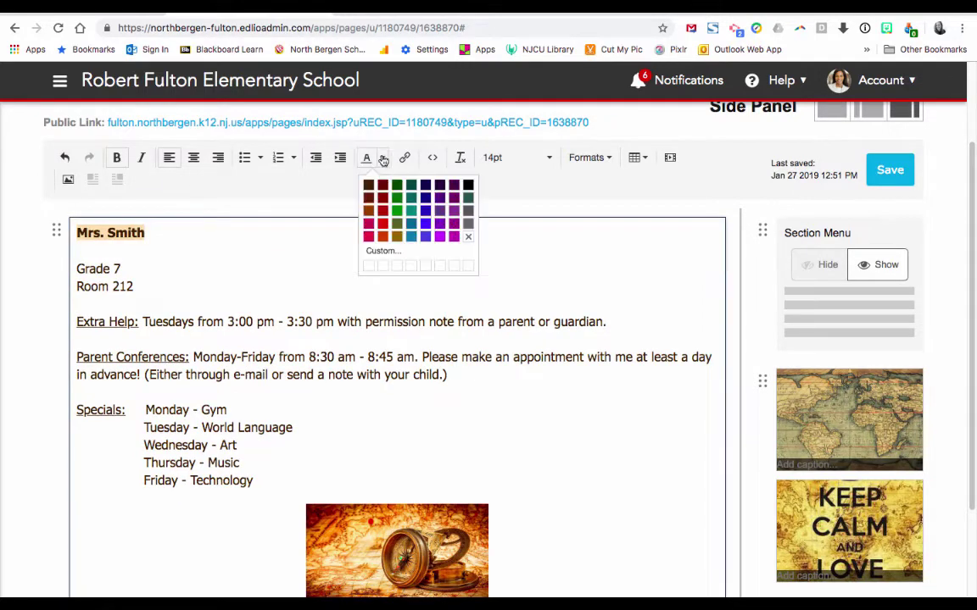
click(425, 224)
click(227, 276)
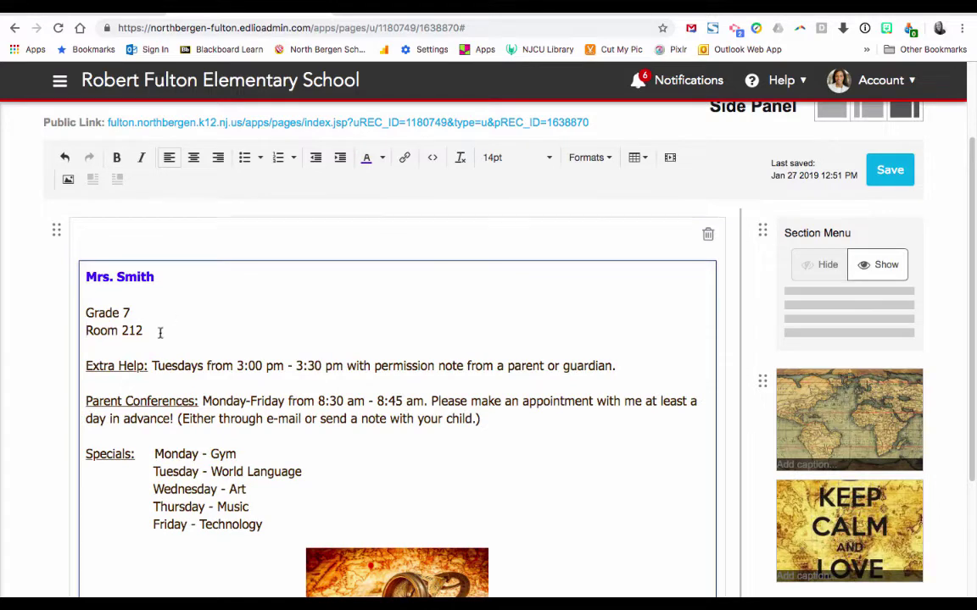
Make 'Room 212' bold and green, then save the page.
drag(149, 331, 95, 331)
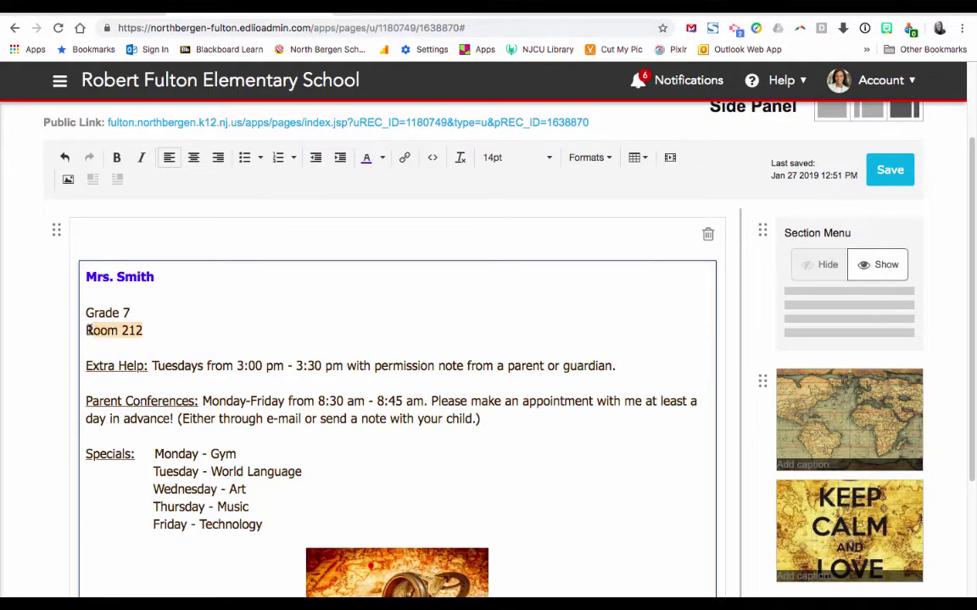
click(117, 158)
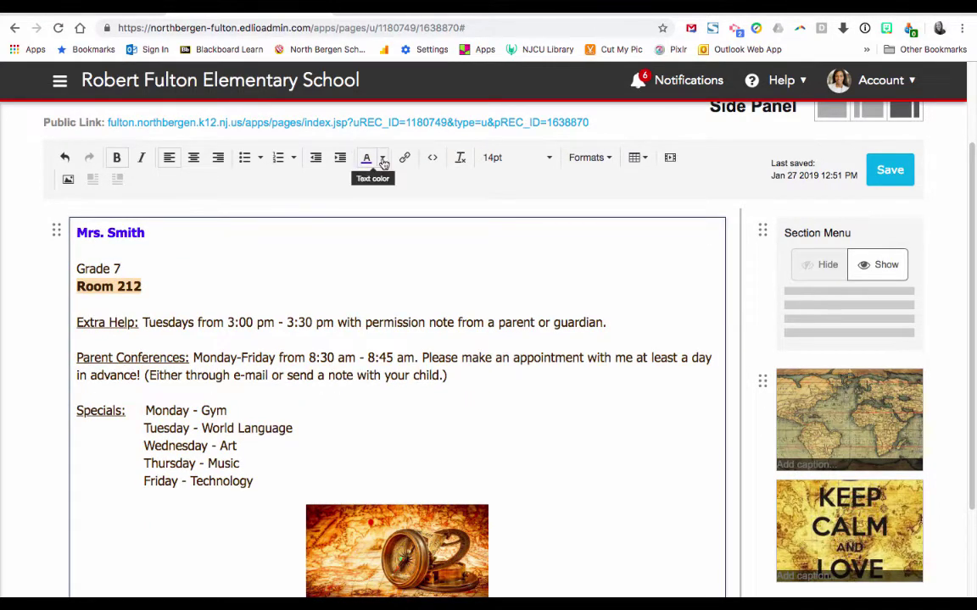
click(383, 158)
click(398, 210)
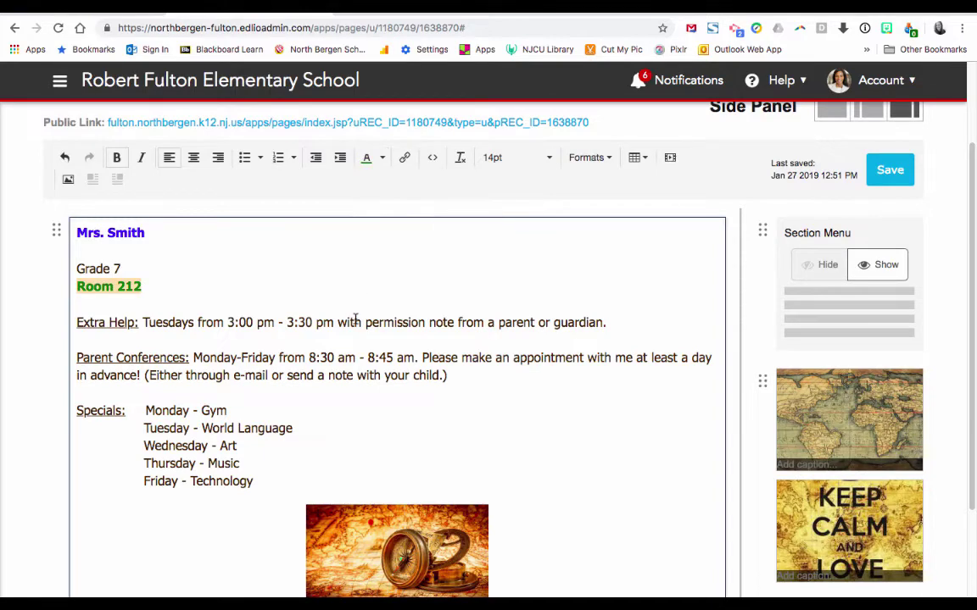
click(356, 322)
scroll(27, 475, down, 3)
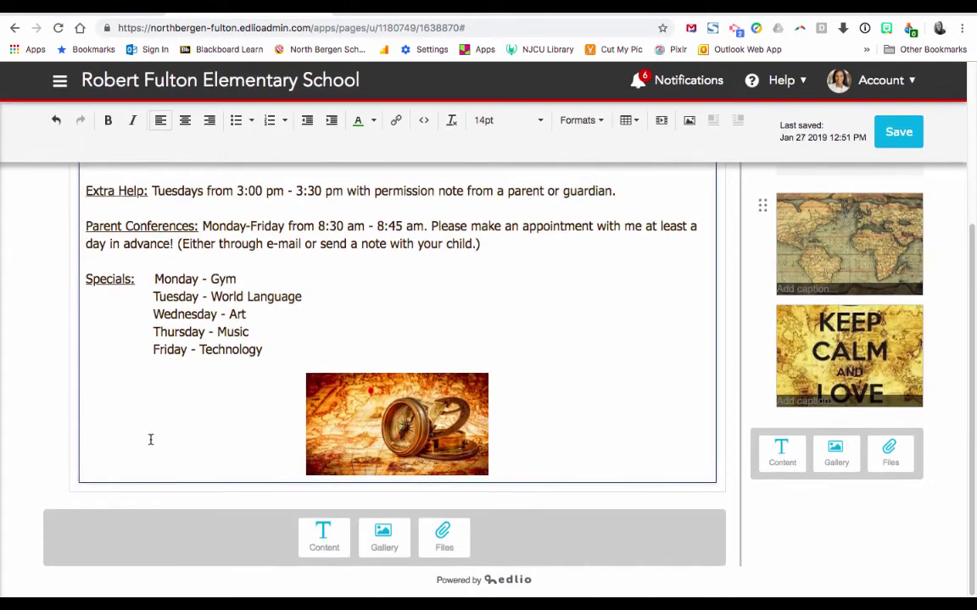
click(897, 131)
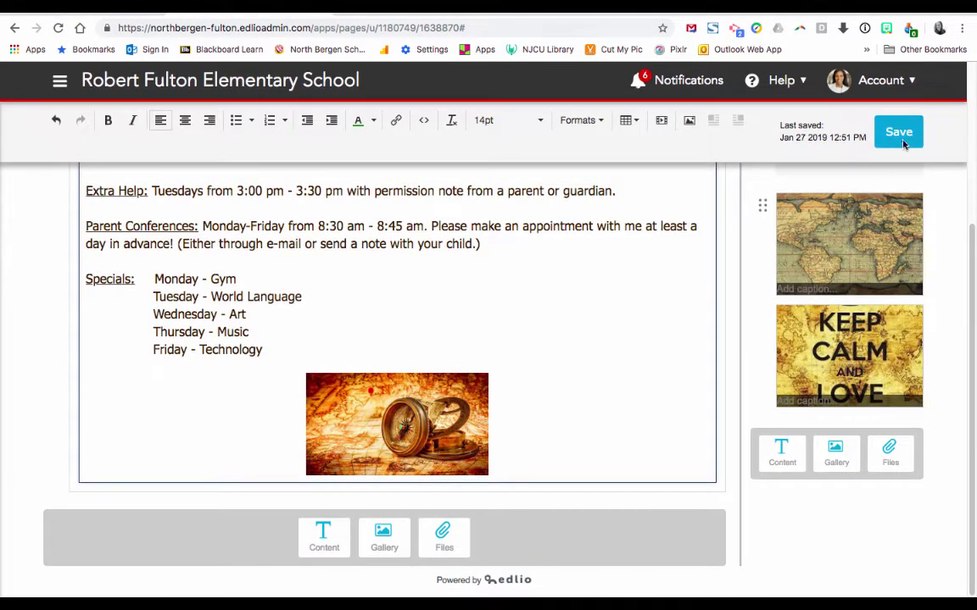
scroll(942, 278, up, 3)
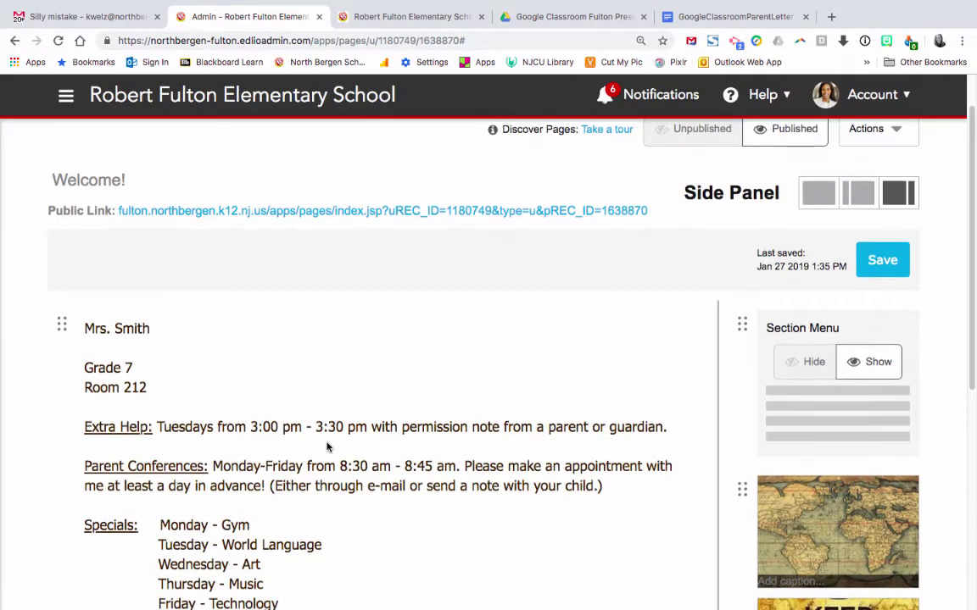
scroll(329, 447, down, 1)
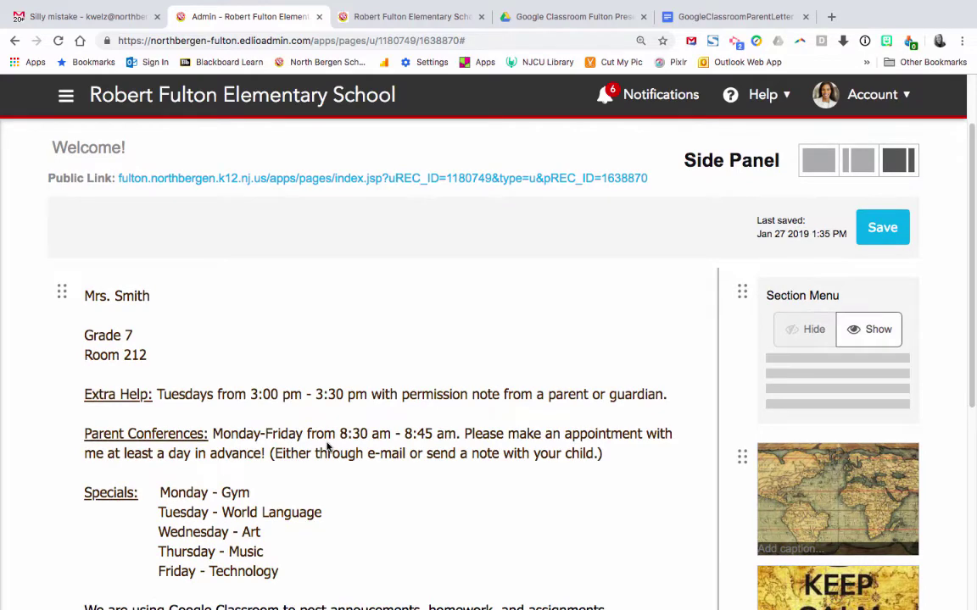
scroll(329, 446, down, 2)
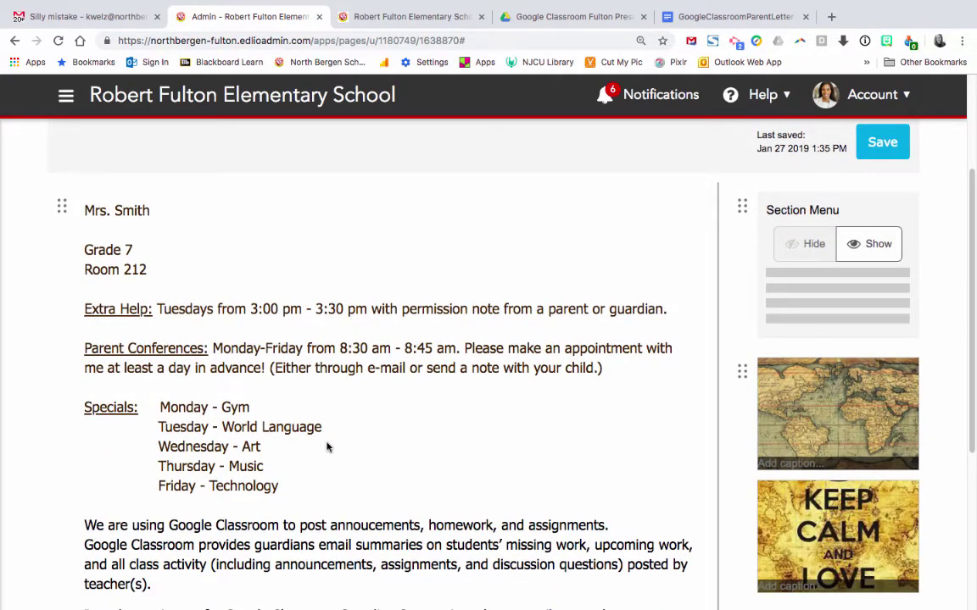
scroll(329, 447, down, 3)
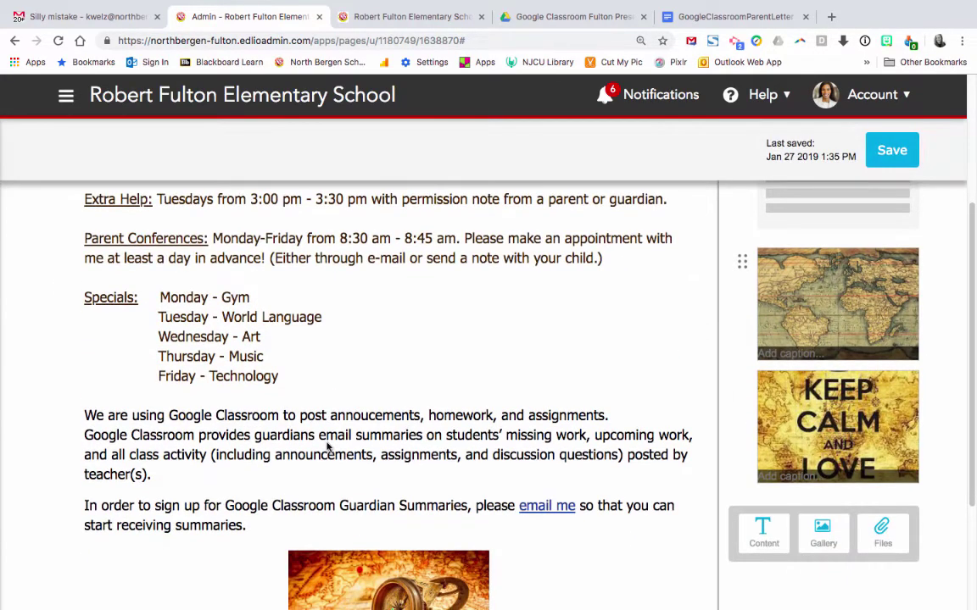
scroll(329, 447, down, 3)
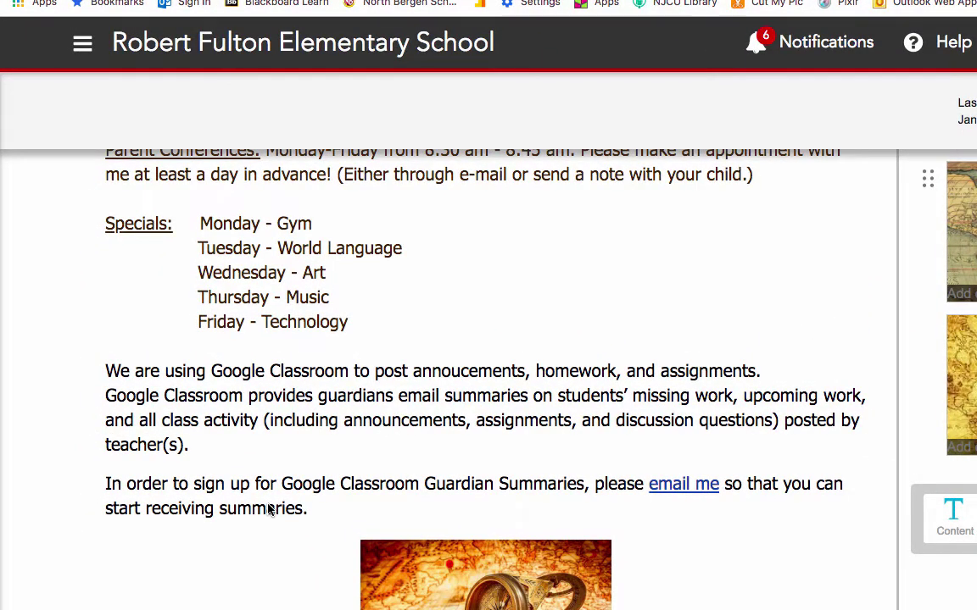
Open the Welcome text block and place the cursor in the sign-up sentence's 'email me' link.
click(106, 384)
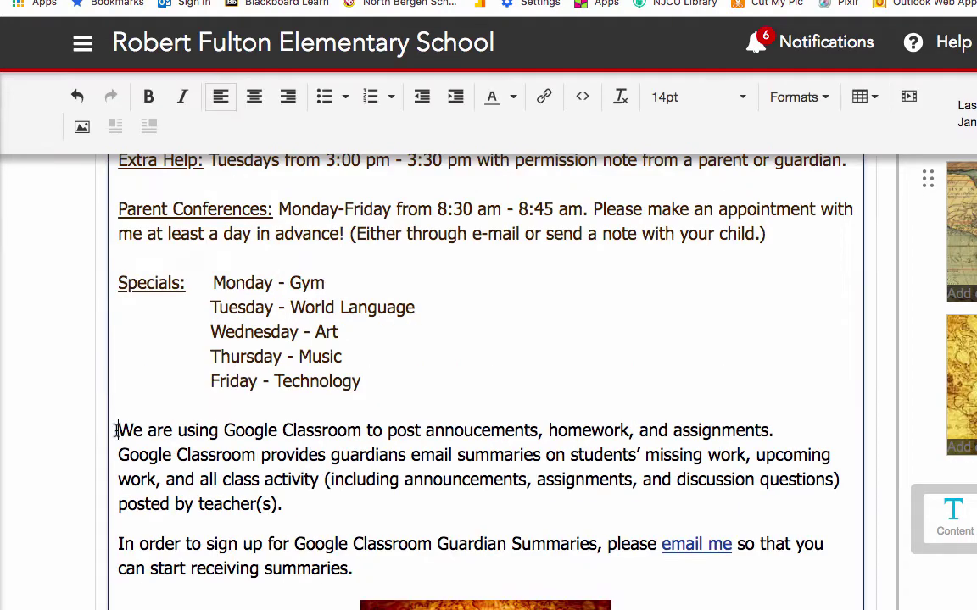
scroll(117, 433, down, 1)
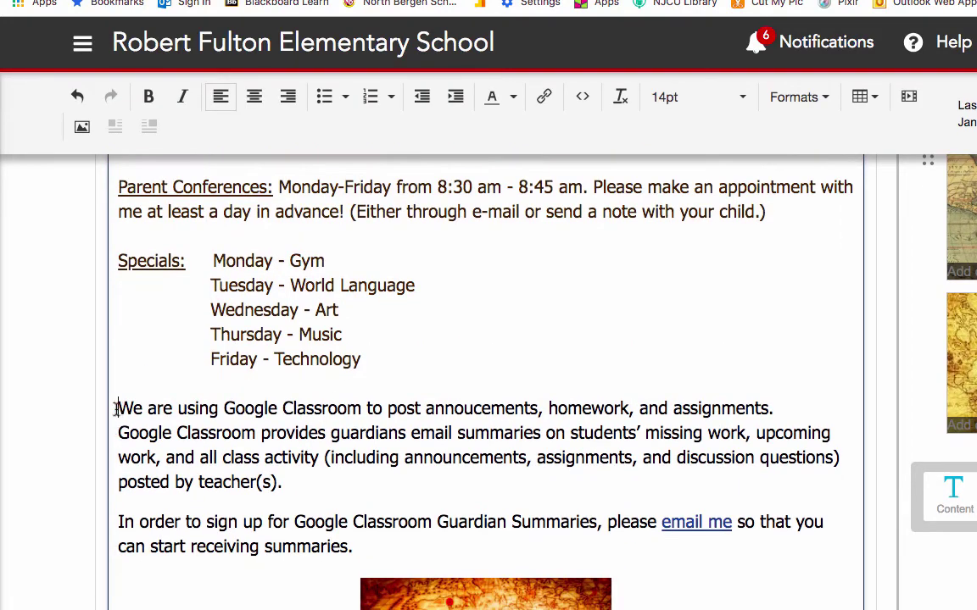
drag(117, 408, 259, 432)
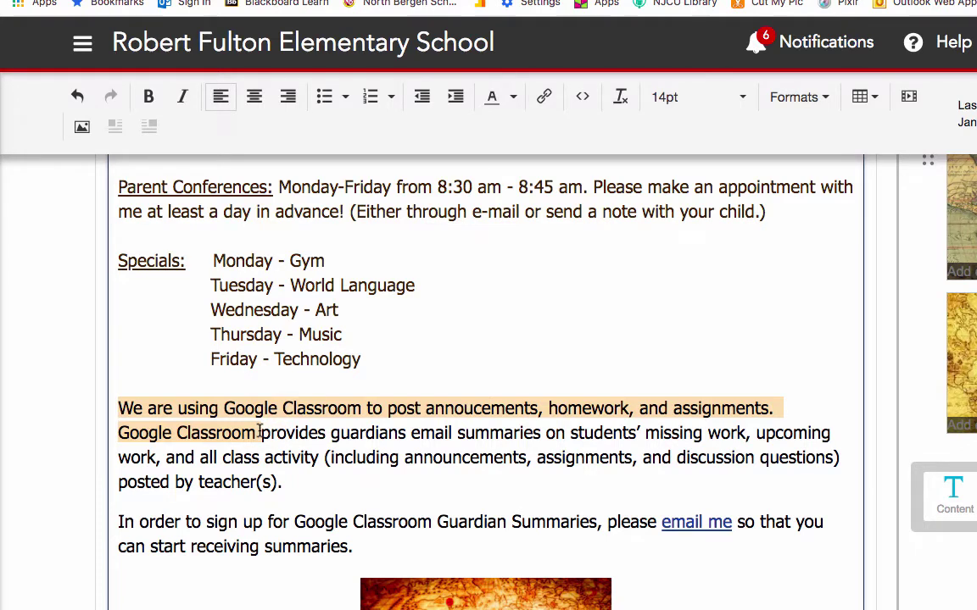
click(259, 433)
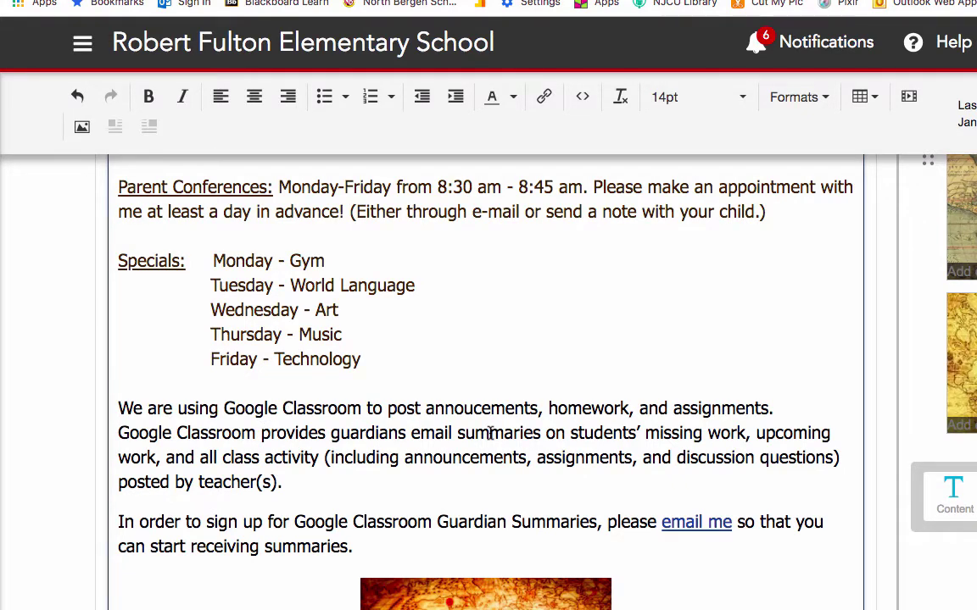
scroll(490, 432, down, 1)
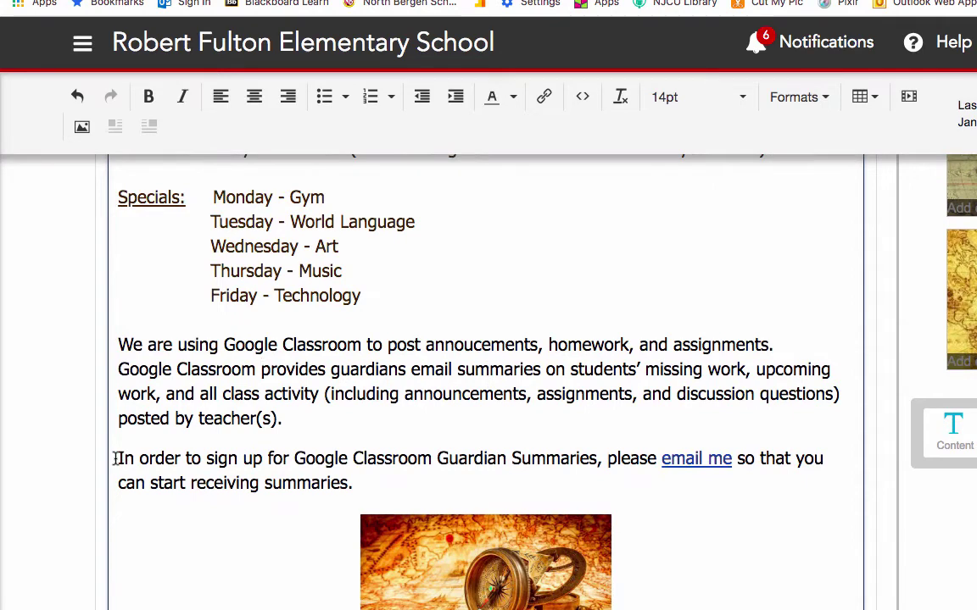
drag(115, 459, 354, 494)
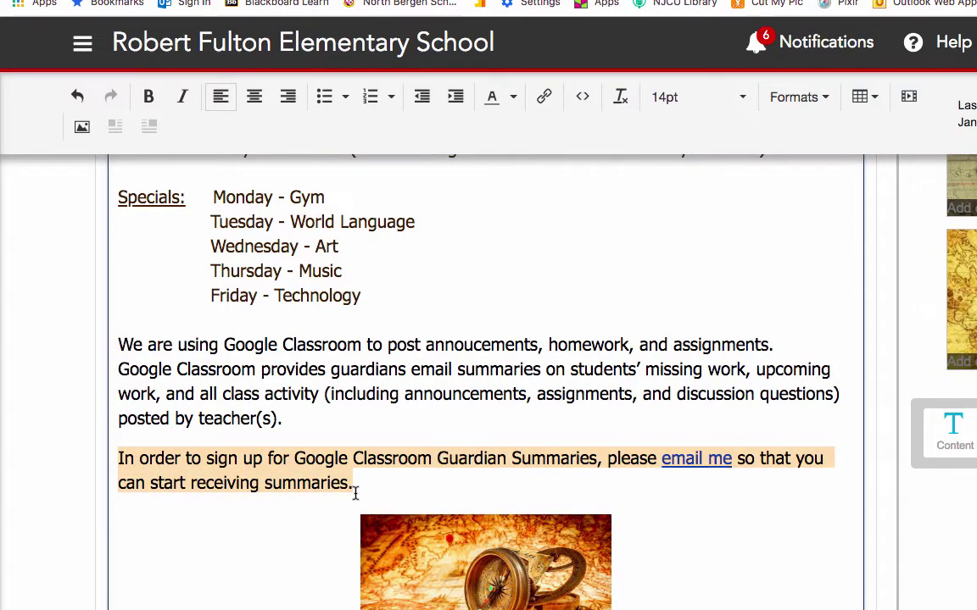
click(770, 467)
click(723, 463)
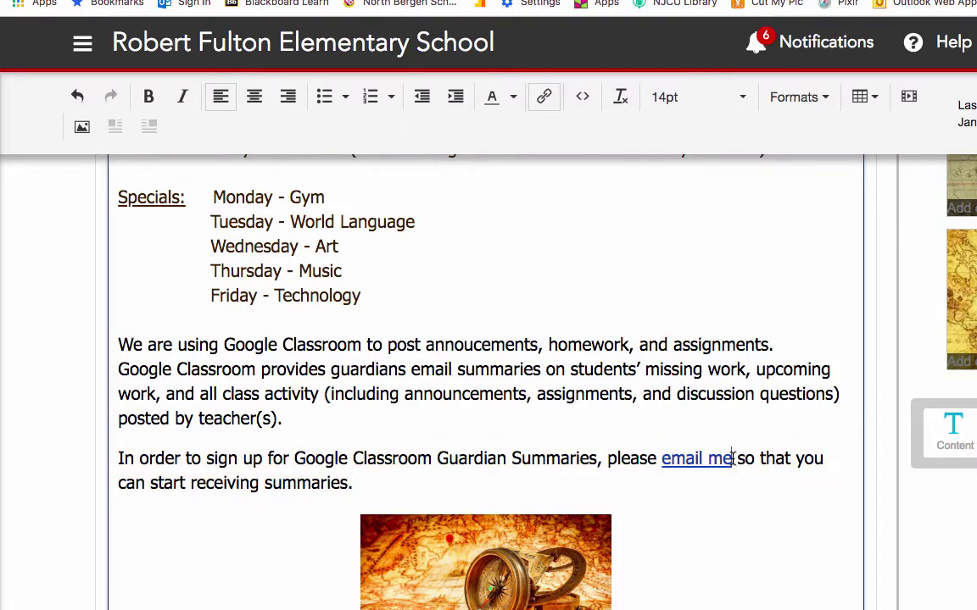
Select the 'email me' link and set its target to open in a New page.
drag(732, 458, 661, 456)
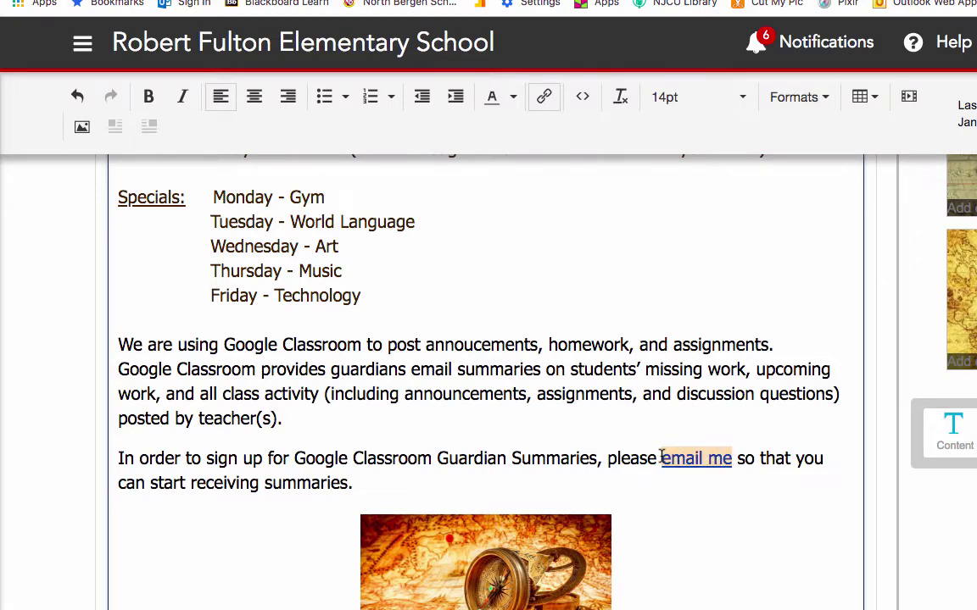
click(544, 99)
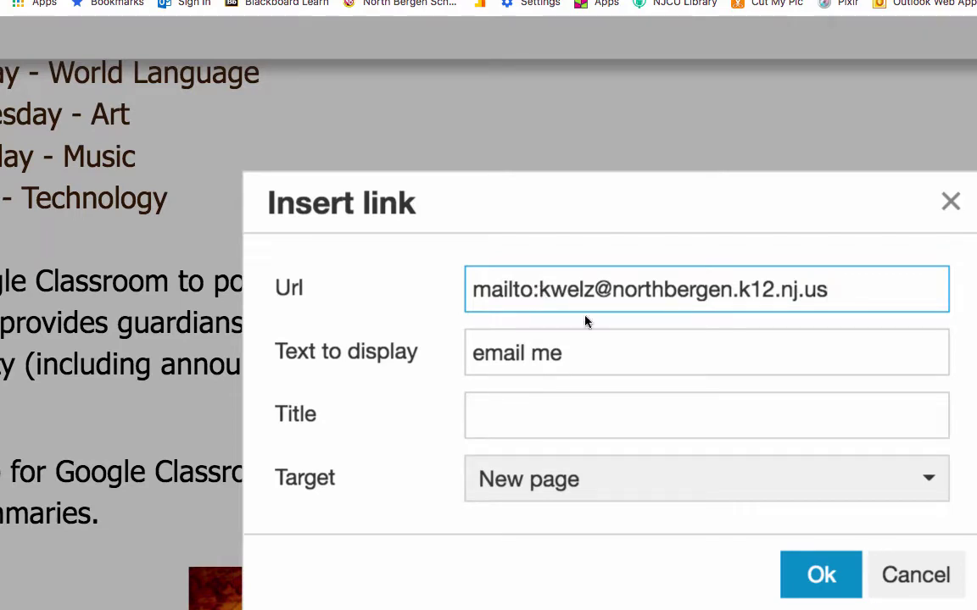
scroll(437, 444, down, 1)
click(536, 447)
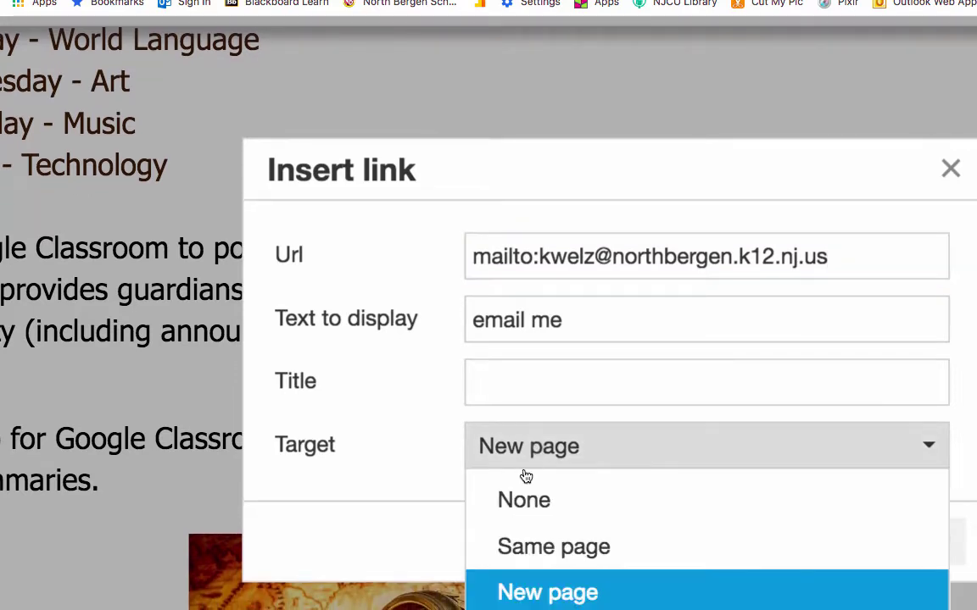
click(528, 593)
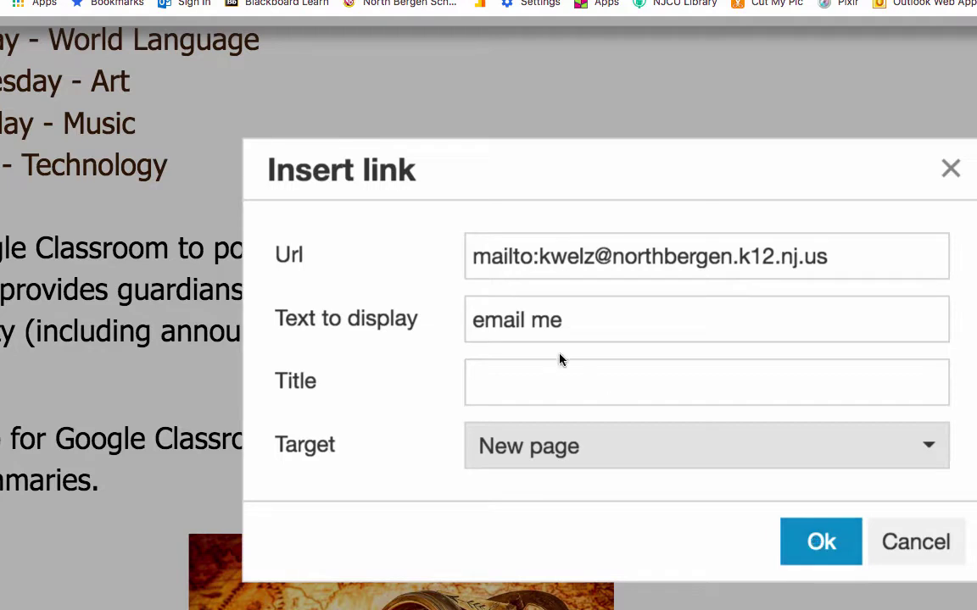
Correct the link address to a mailto: link for the teacher's e-mail and apply it.
drag(538, 257, 477, 260)
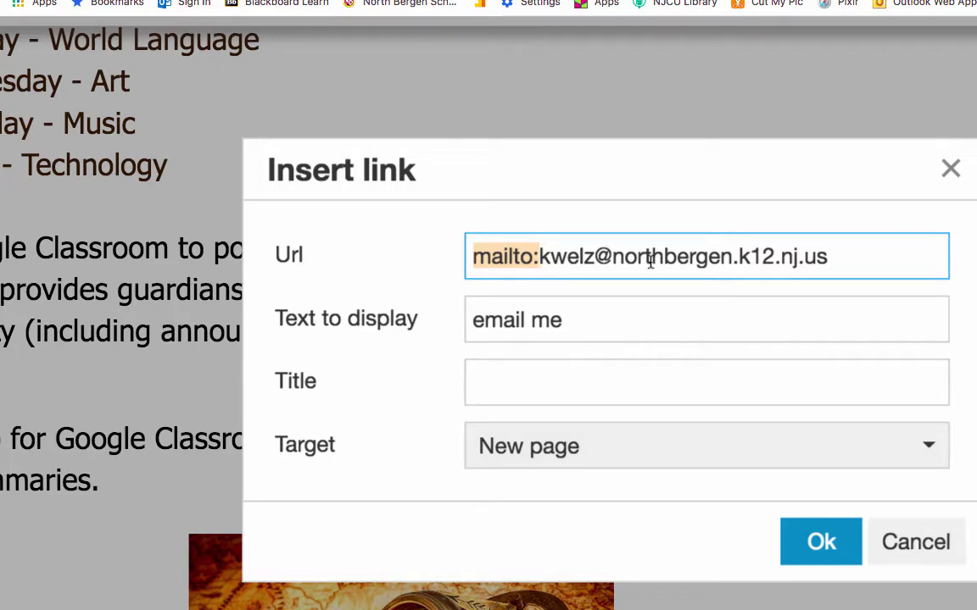
key(BackSpace)
click(816, 543)
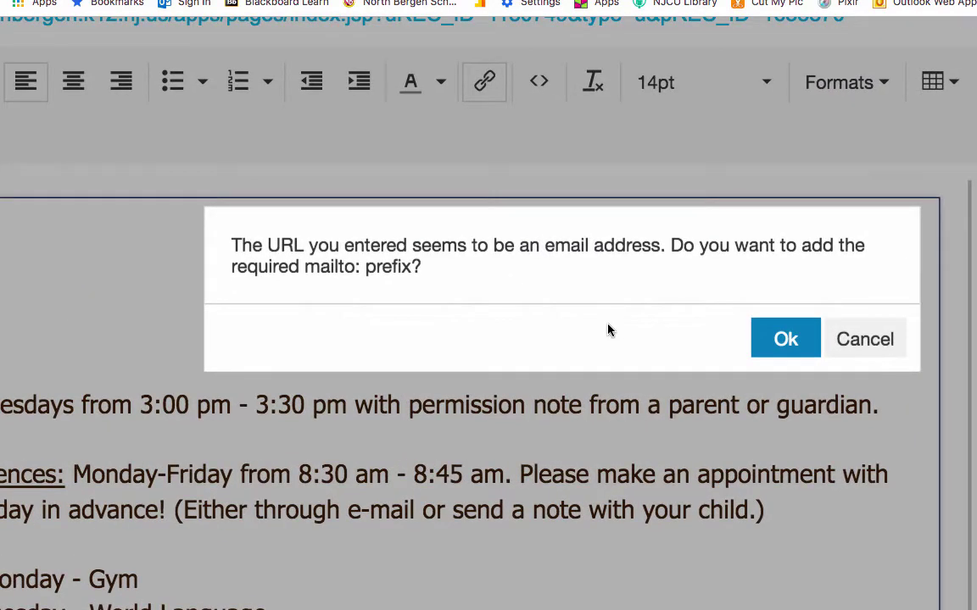
click(766, 339)
scroll(652, 405, down, 5)
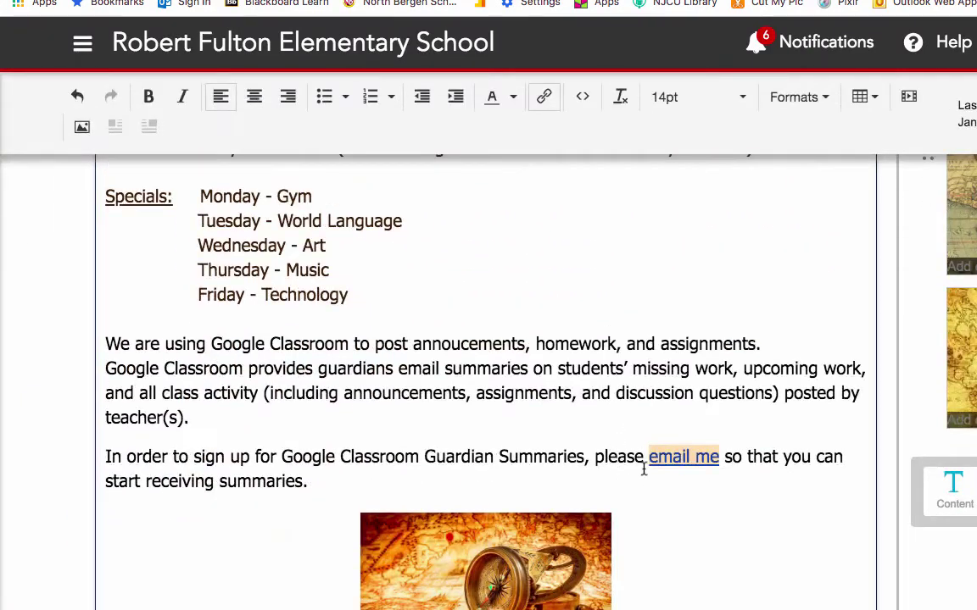
click(543, 98)
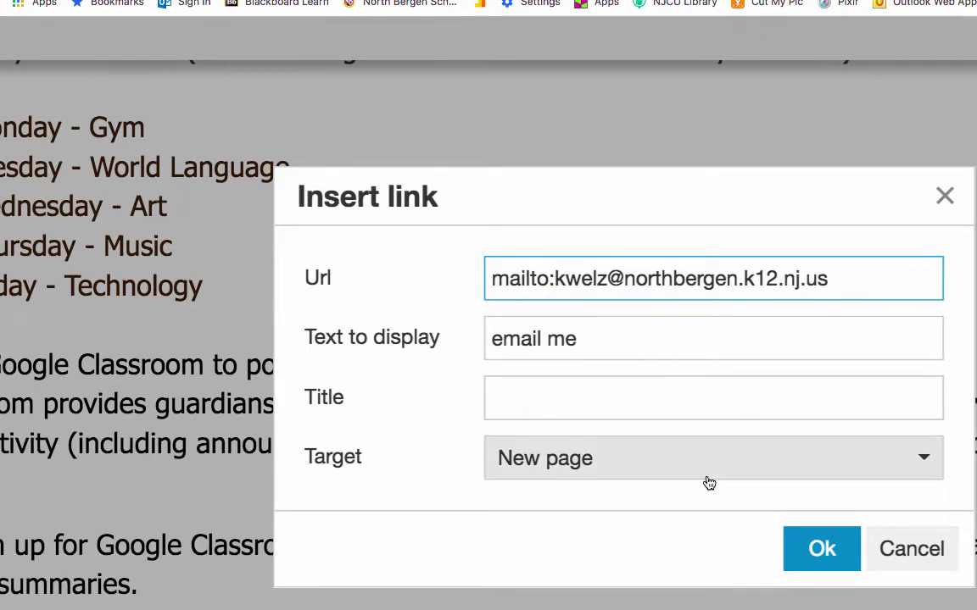
click(823, 551)
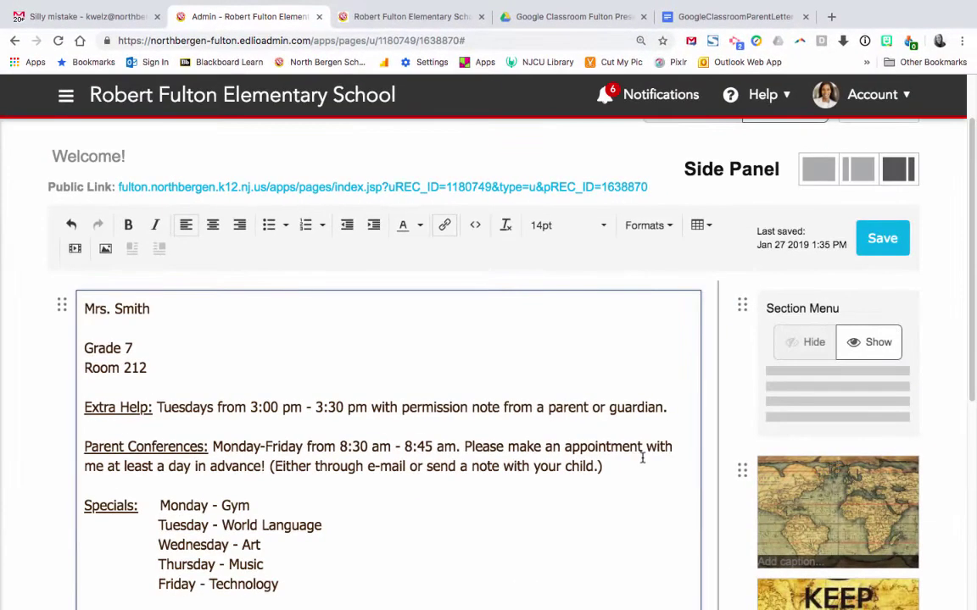
Save the Welcome page, open Public View, and test the 'email me' link.
click(883, 240)
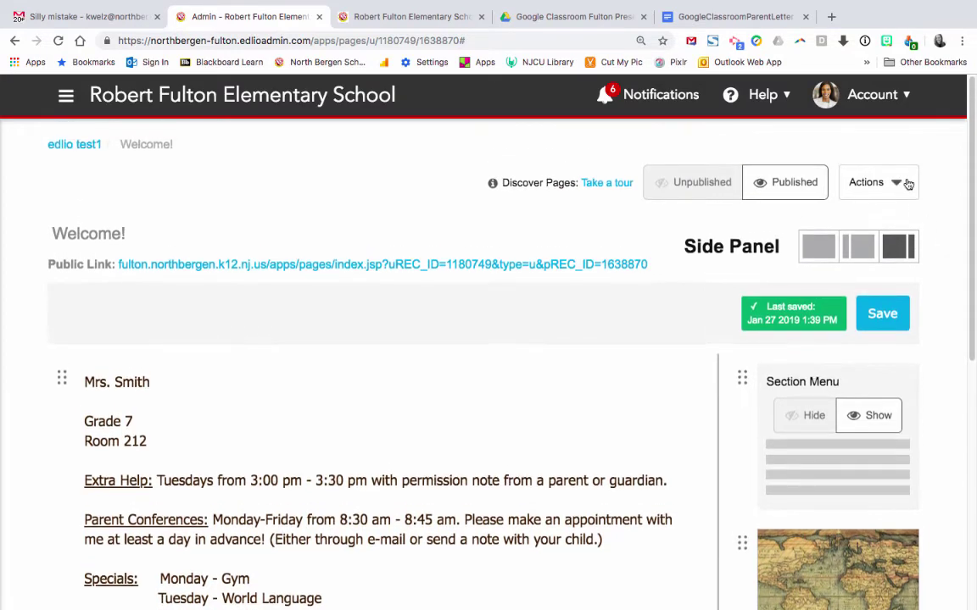
click(900, 182)
click(884, 290)
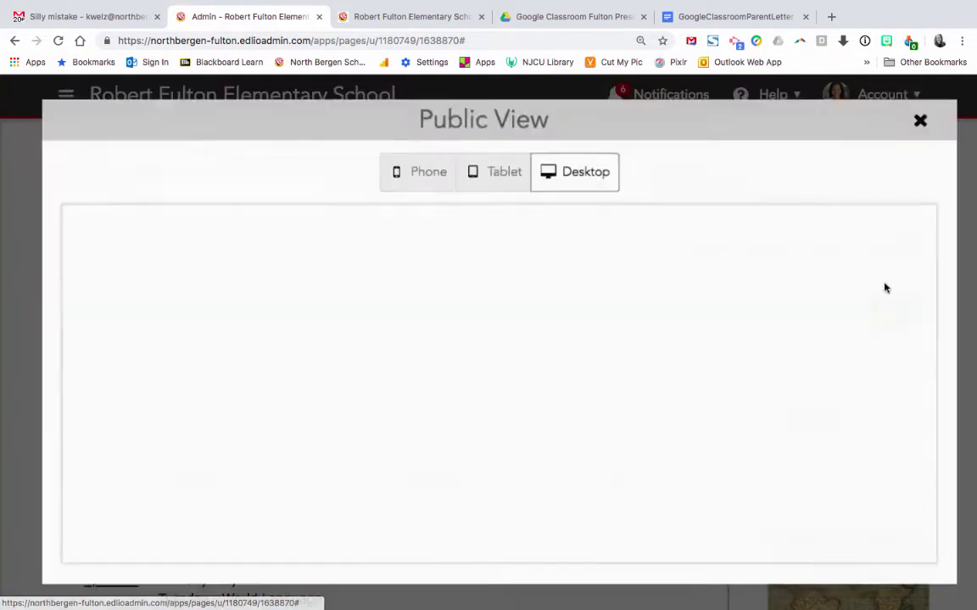
scroll(839, 413, down, 4)
scroll(840, 414, down, 3)
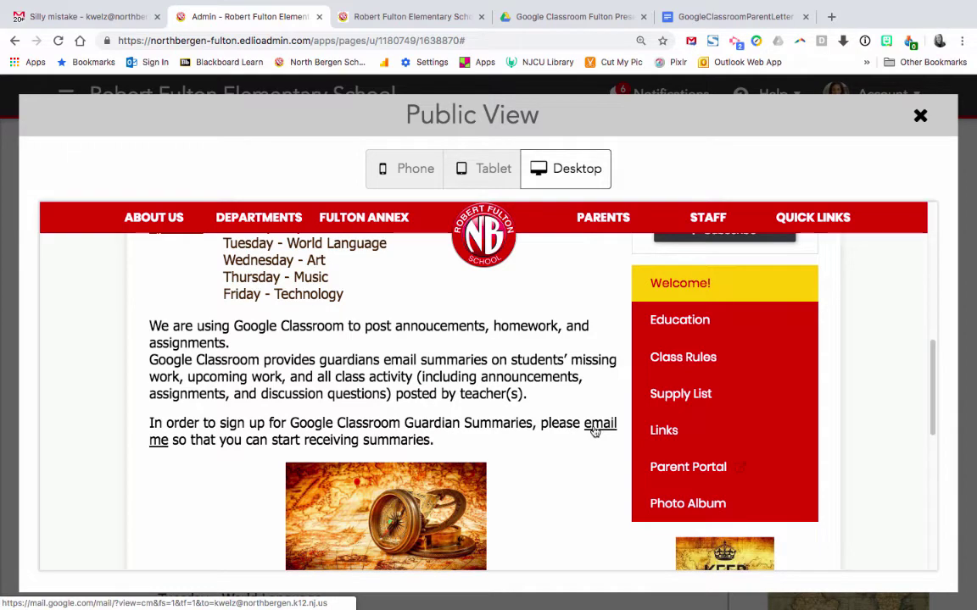
scroll(594, 431, up, 3)
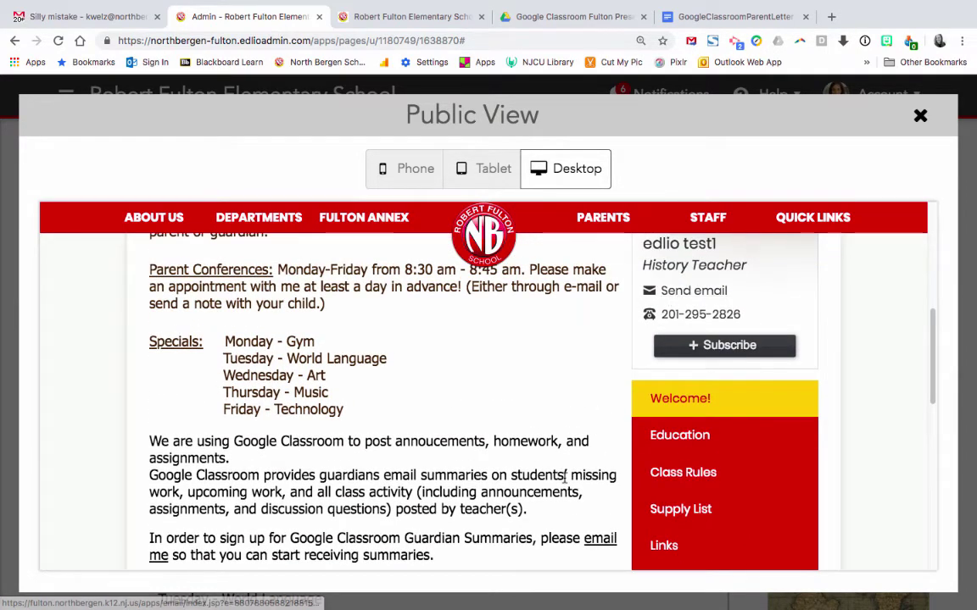
scroll(572, 475, down, 2)
click(593, 471)
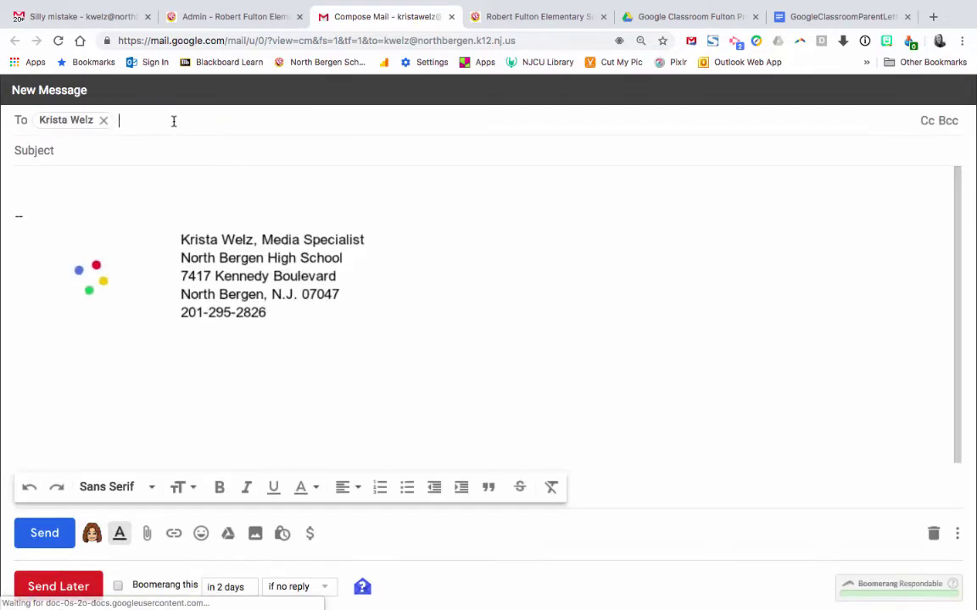
Check the test message's Subject field and close the Gmail compose tab.
click(83, 161)
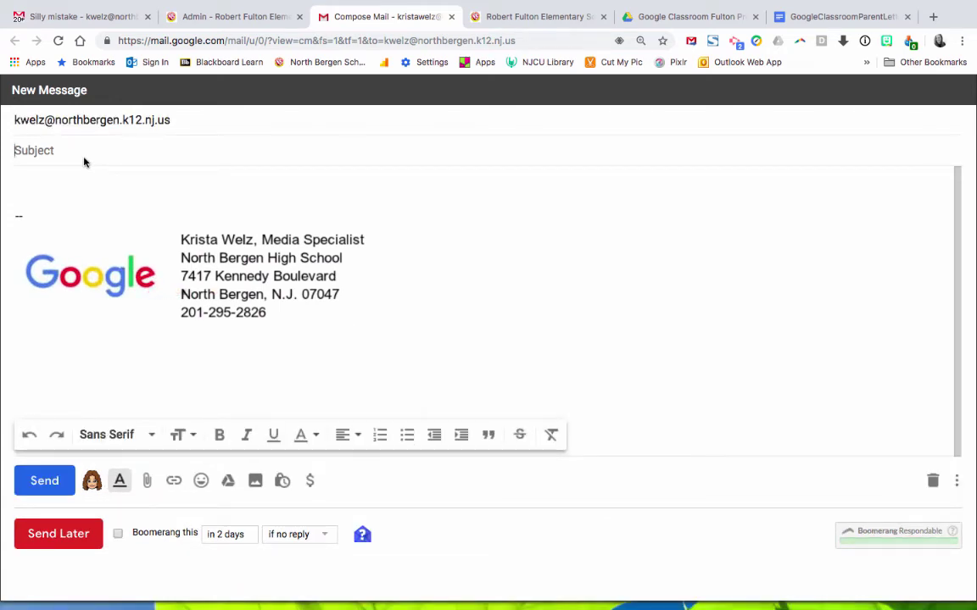
click(451, 17)
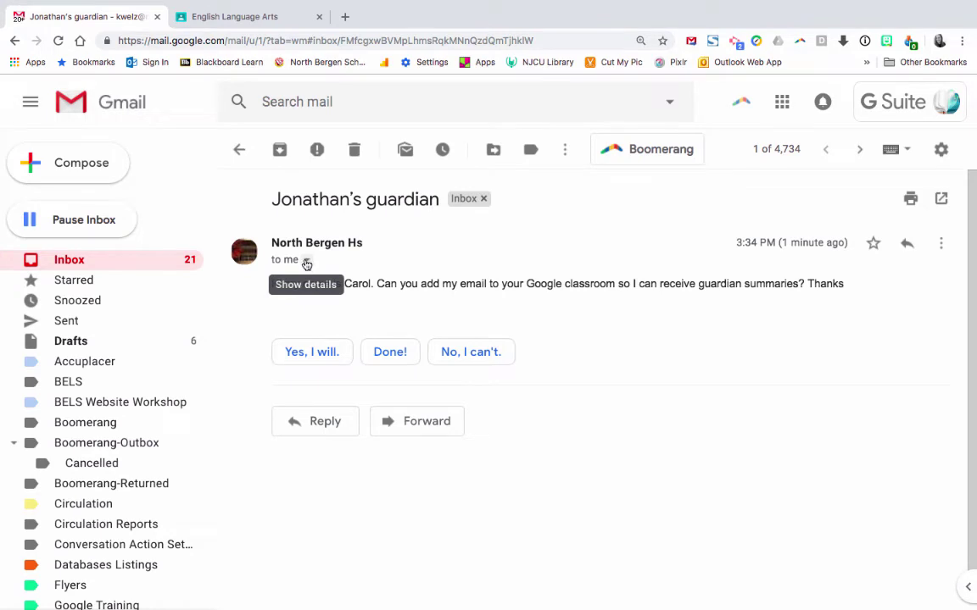
Copy the guardian's sender e-mail address and switch to the English Language Arts class.
click(306, 263)
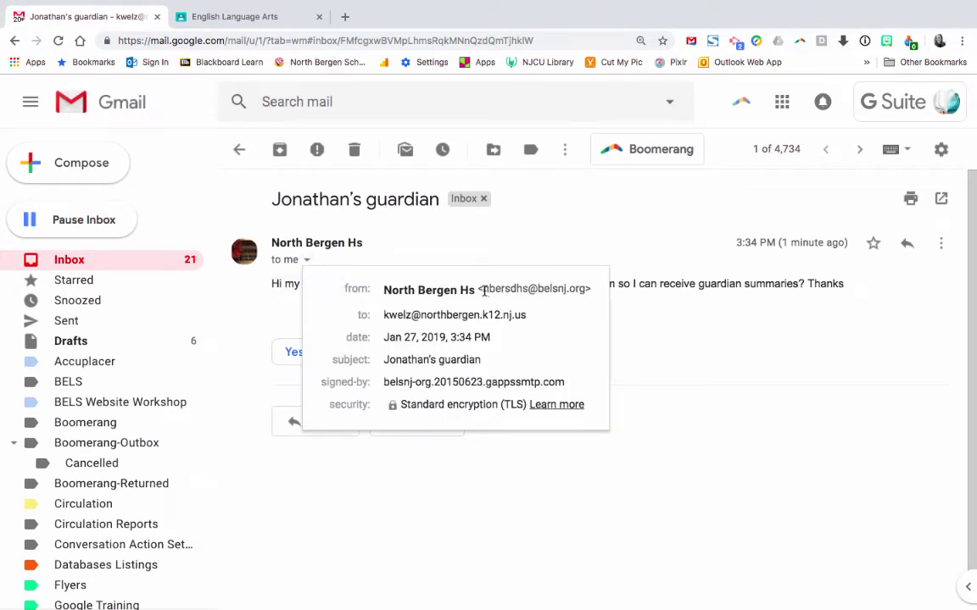
drag(484, 290, 584, 289)
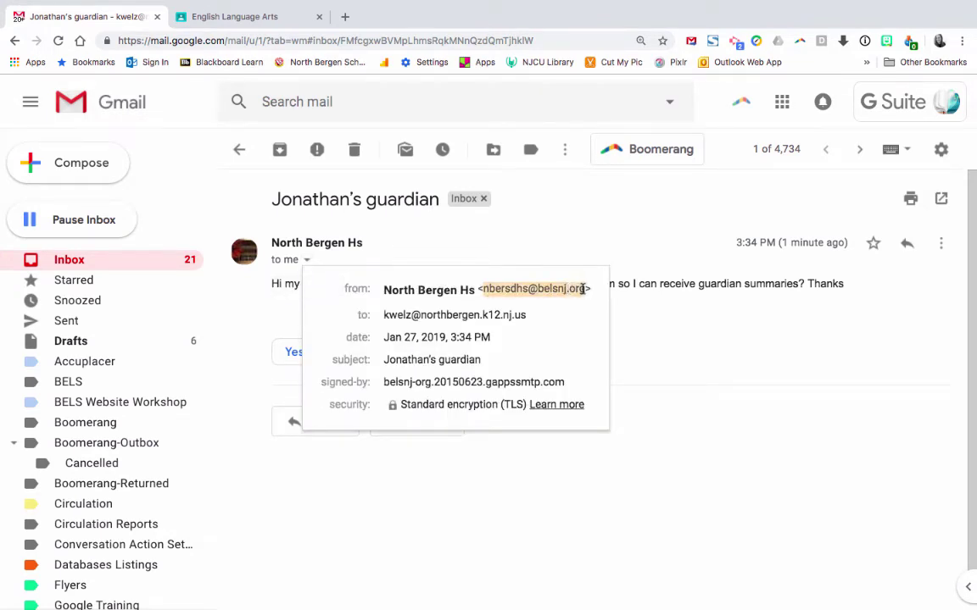
right_click(574, 291)
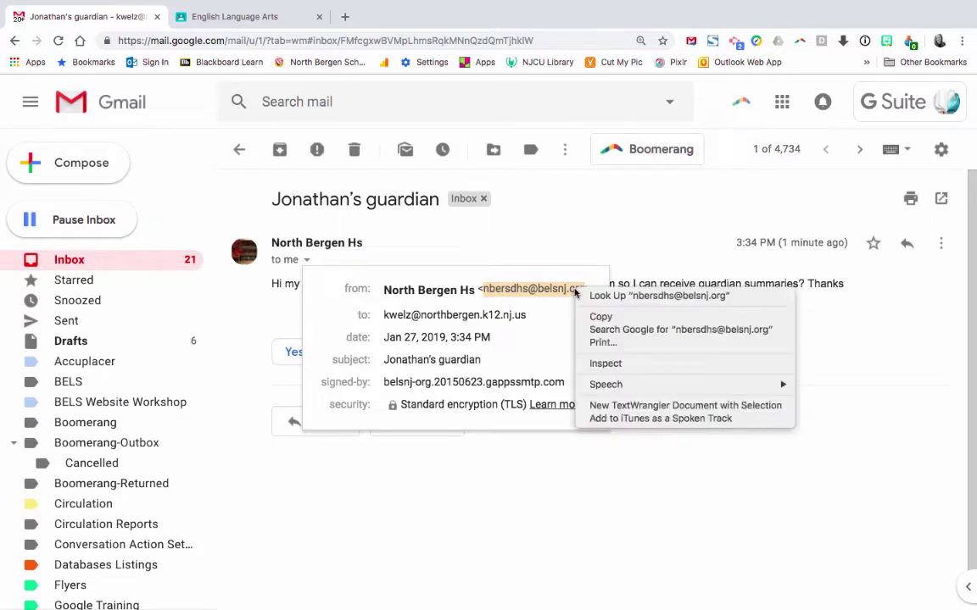
click(584, 317)
click(287, 23)
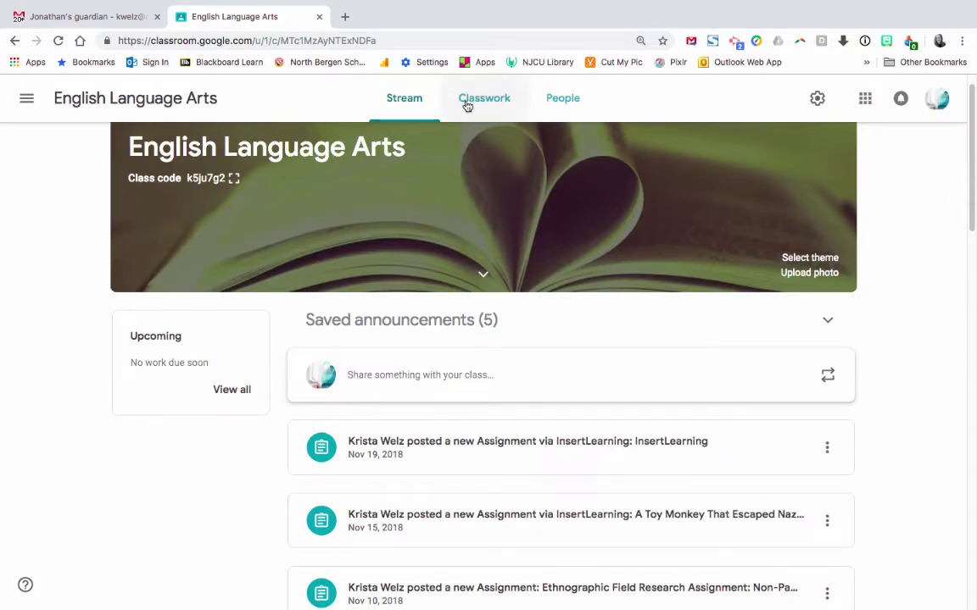
Invite the copied guardian email address for student nbhs 3 from the Google Classroom People list.
click(580, 110)
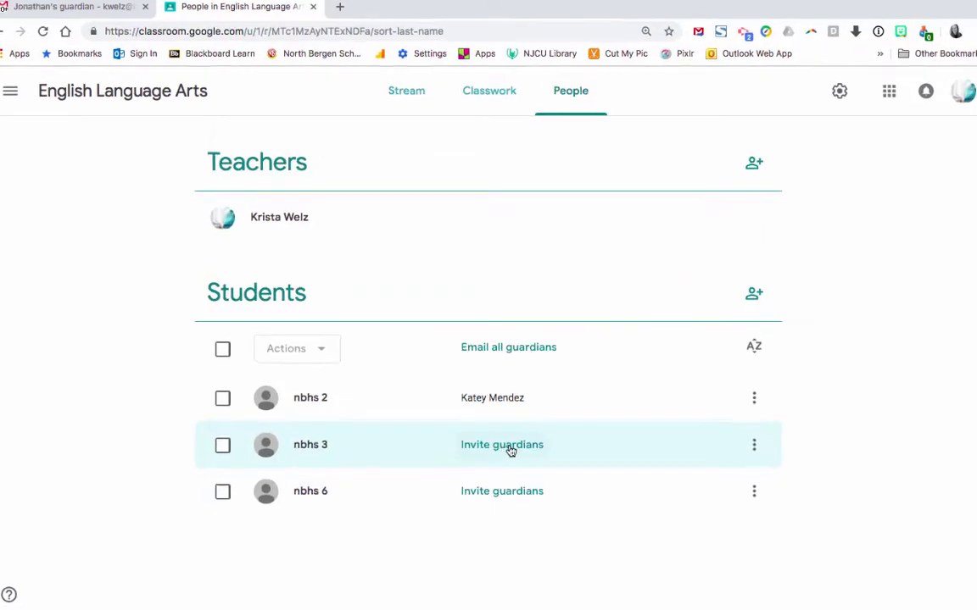
click(511, 446)
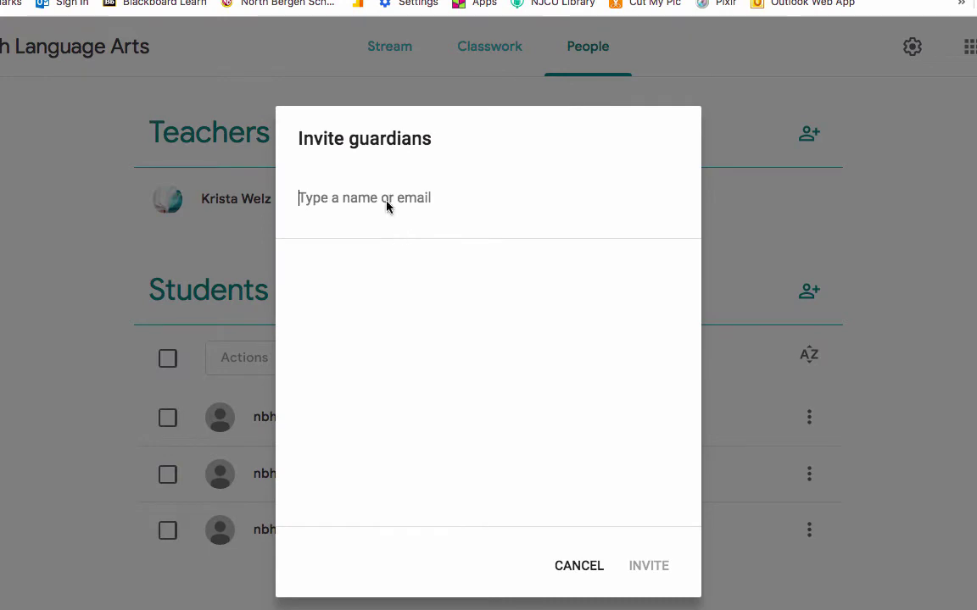
right_click(386, 206)
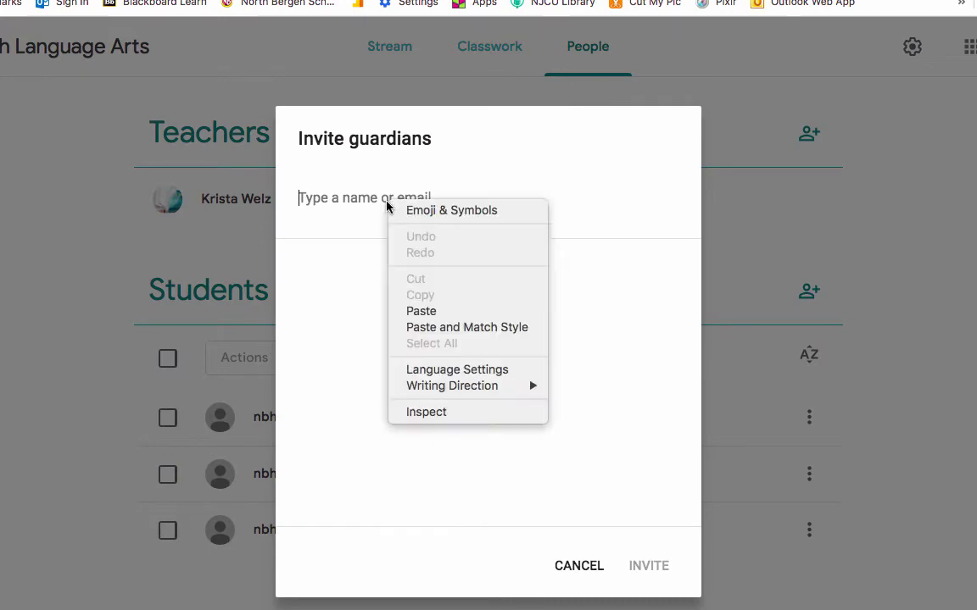
click(415, 310)
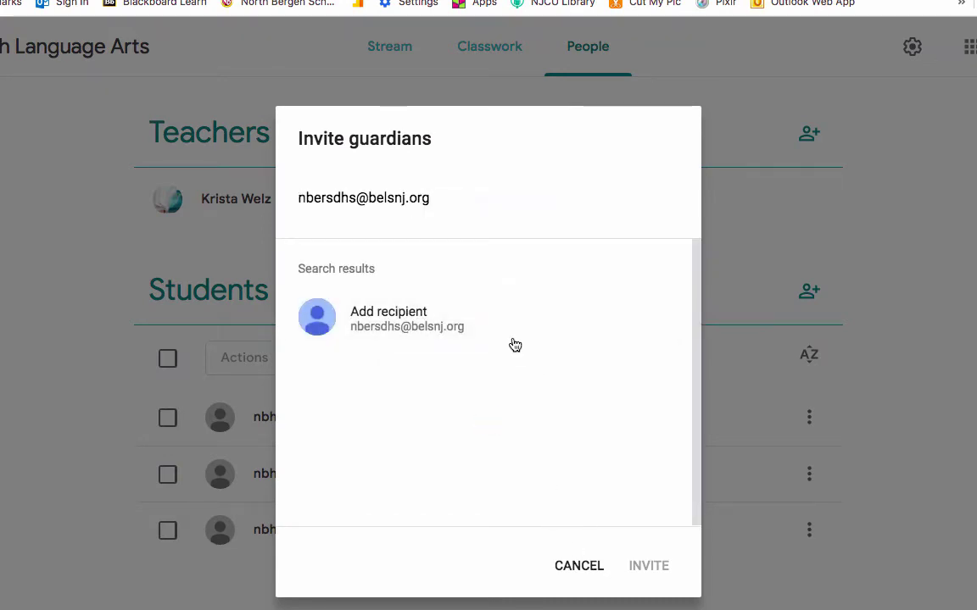
key(Return)
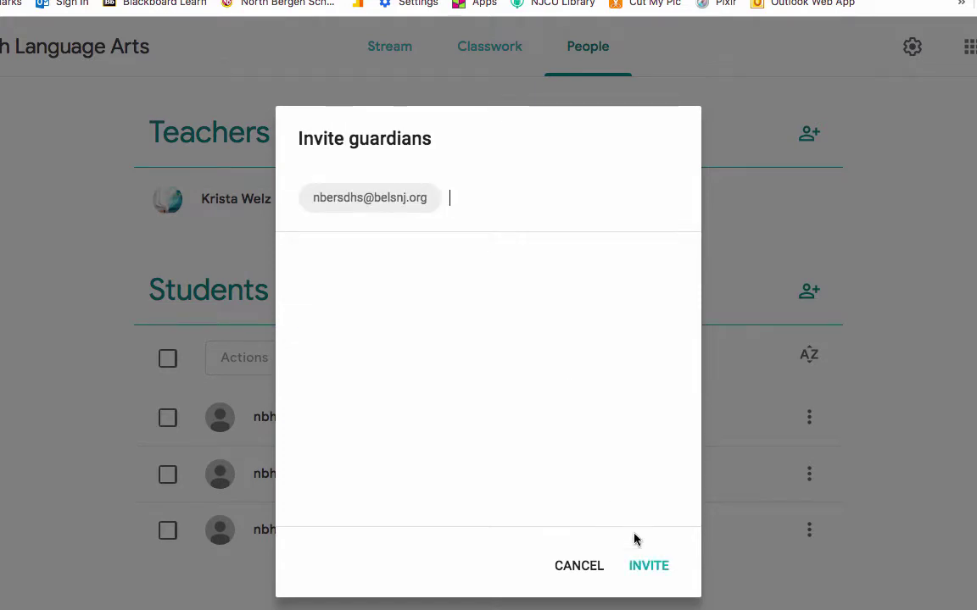
click(649, 567)
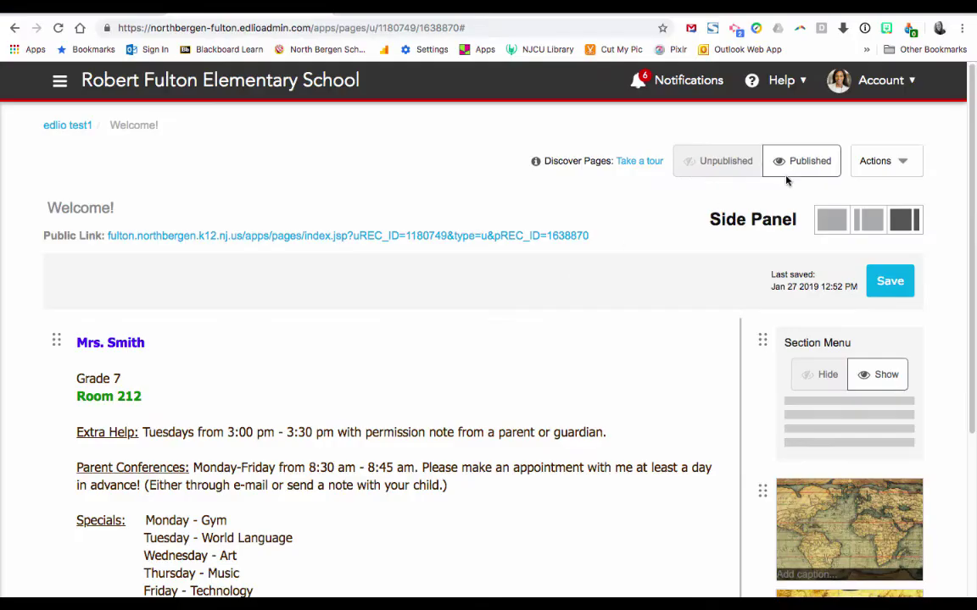
click(903, 81)
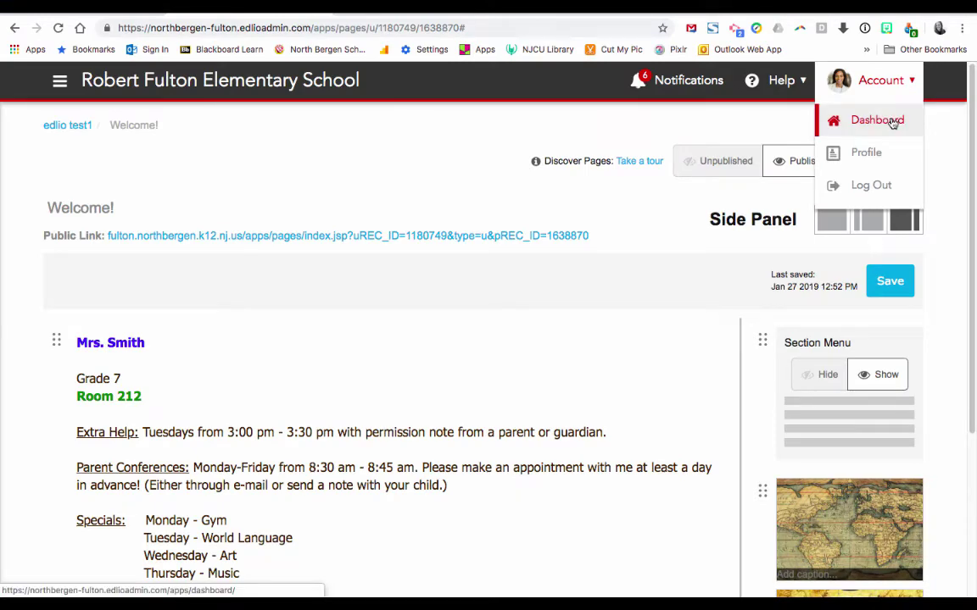
Go to the dashboard's Pages list, then open and leave the Welcome! page.
click(892, 124)
click(834, 172)
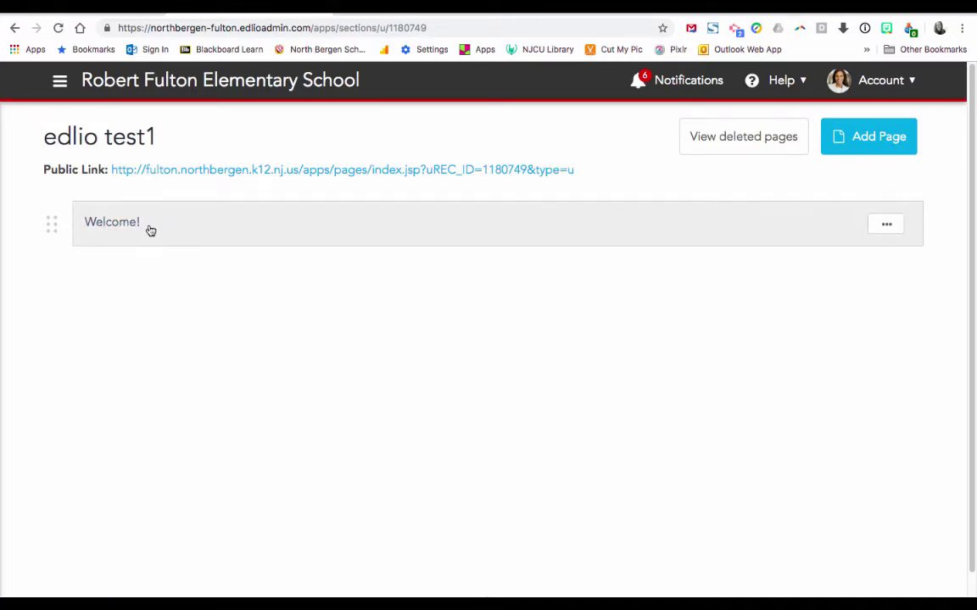
click(344, 238)
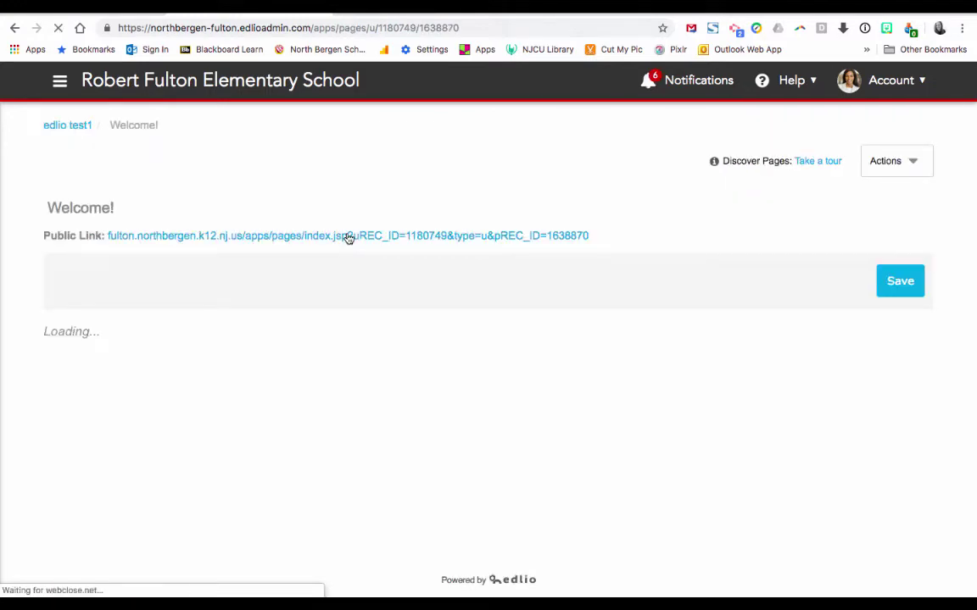
click(15, 28)
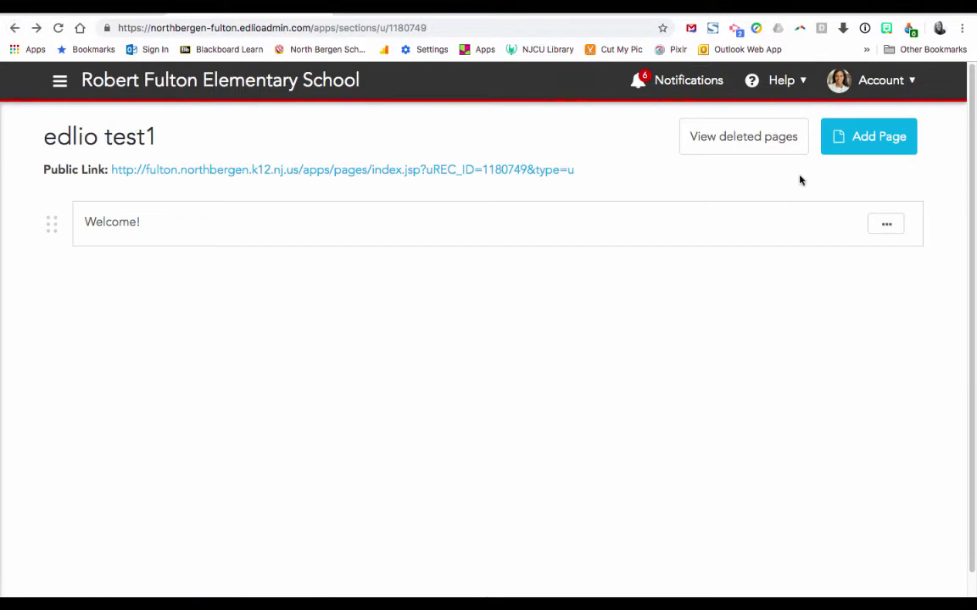
Check the Welcome! page's options menu, then begin adding a new page to edlio test1.
click(886, 225)
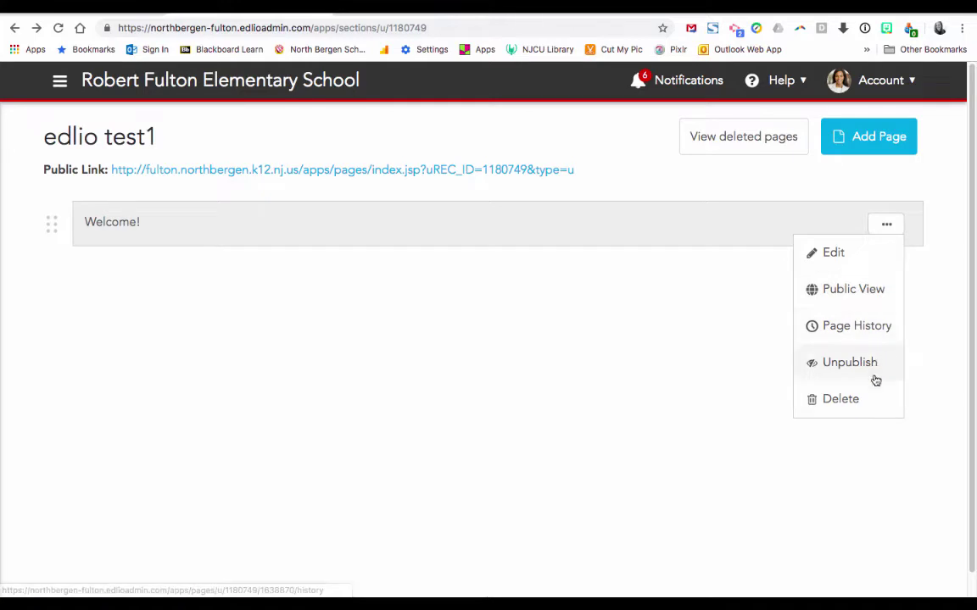
click(941, 369)
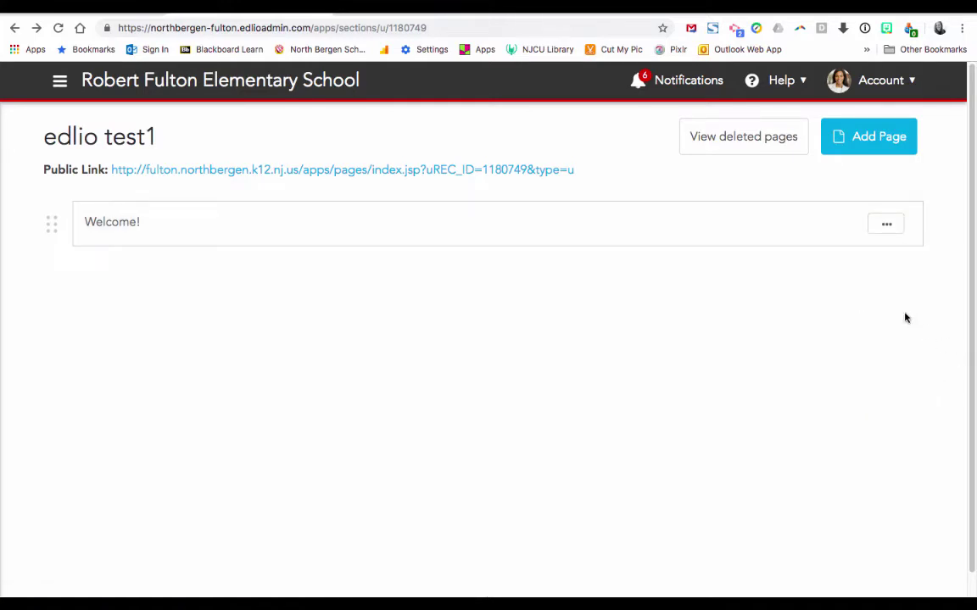
click(895, 152)
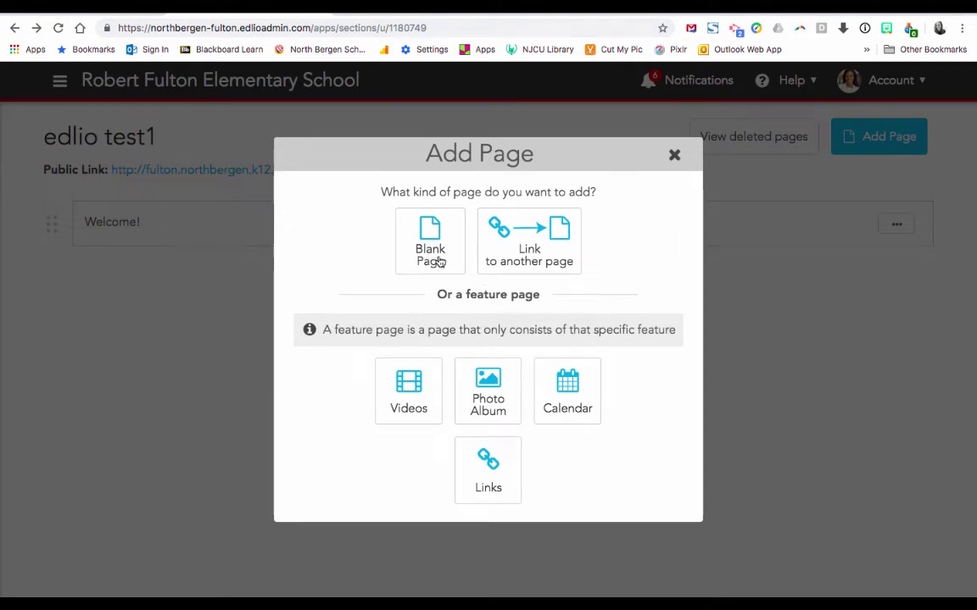
Start a blank page and fill its title with 'Education' from the autofill suggestions.
click(439, 262)
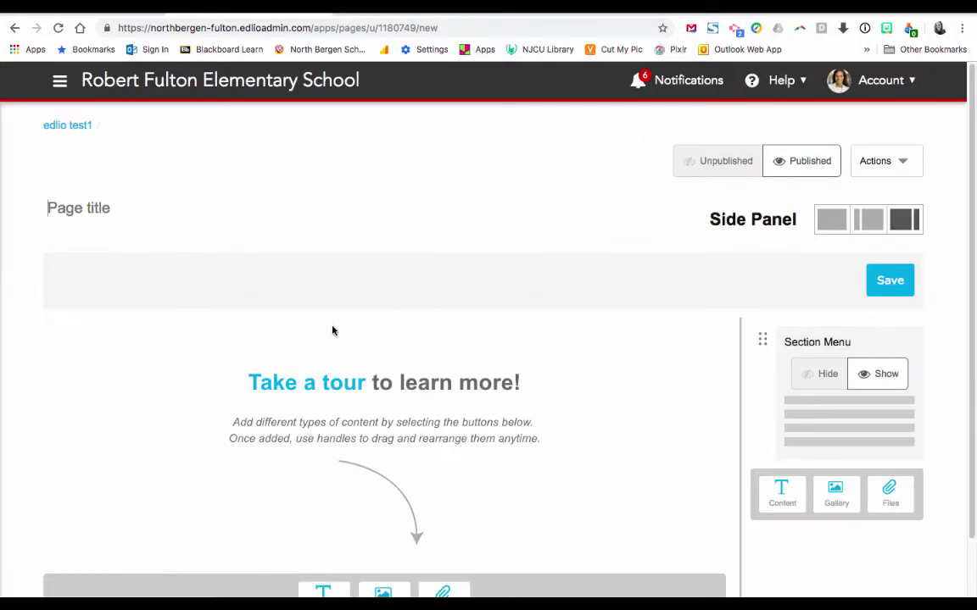
click(111, 207)
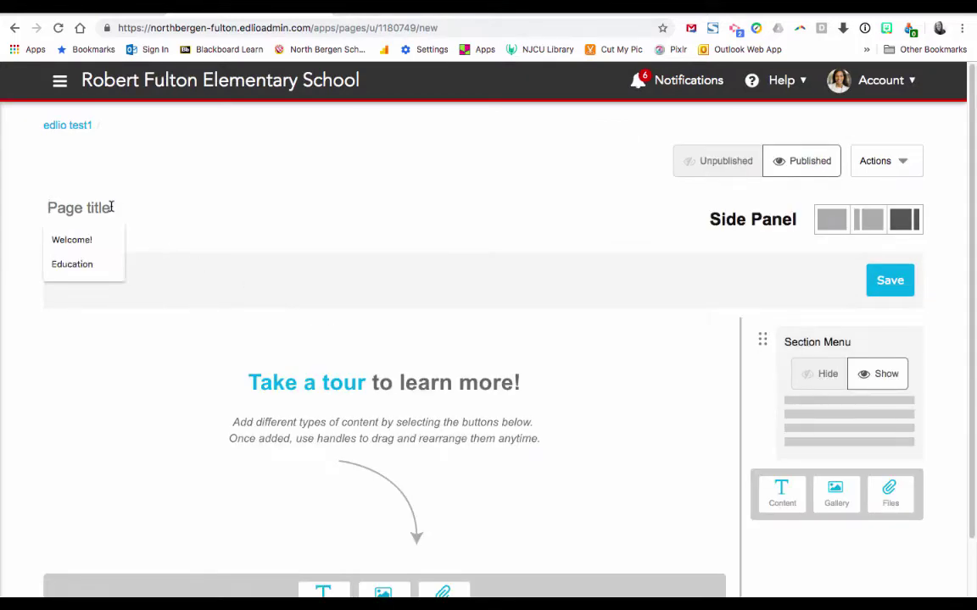
click(94, 261)
scroll(224, 408, down, 2)
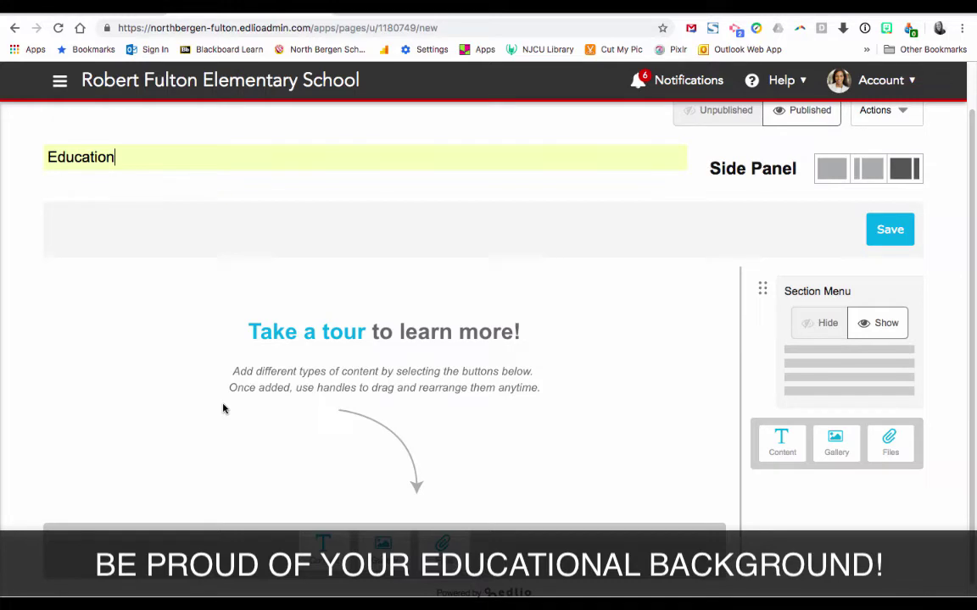
scroll(223, 407, down, 1)
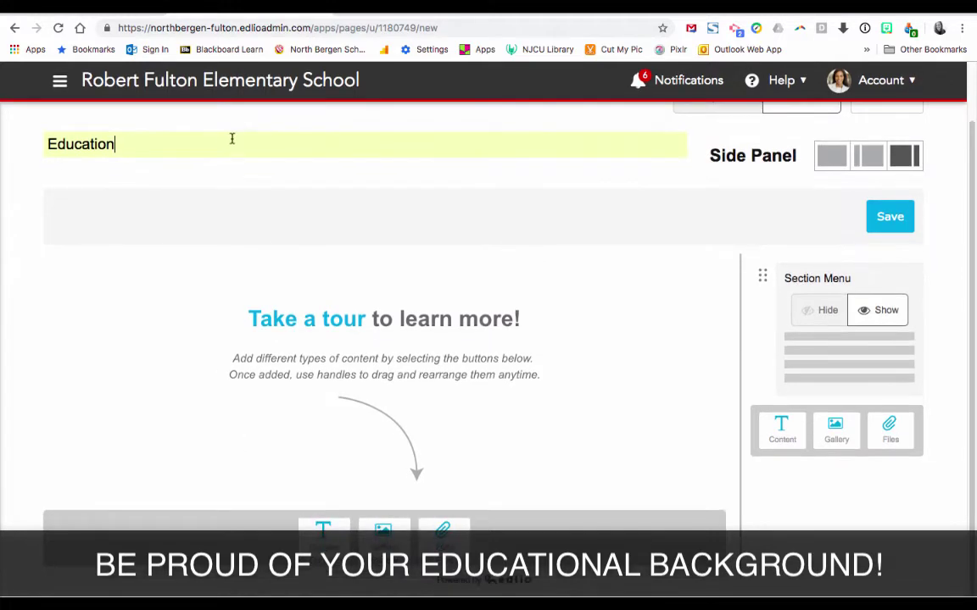
Paste the formatted three-degree education history (1999–2015) into a text block and save the page.
click(322, 534)
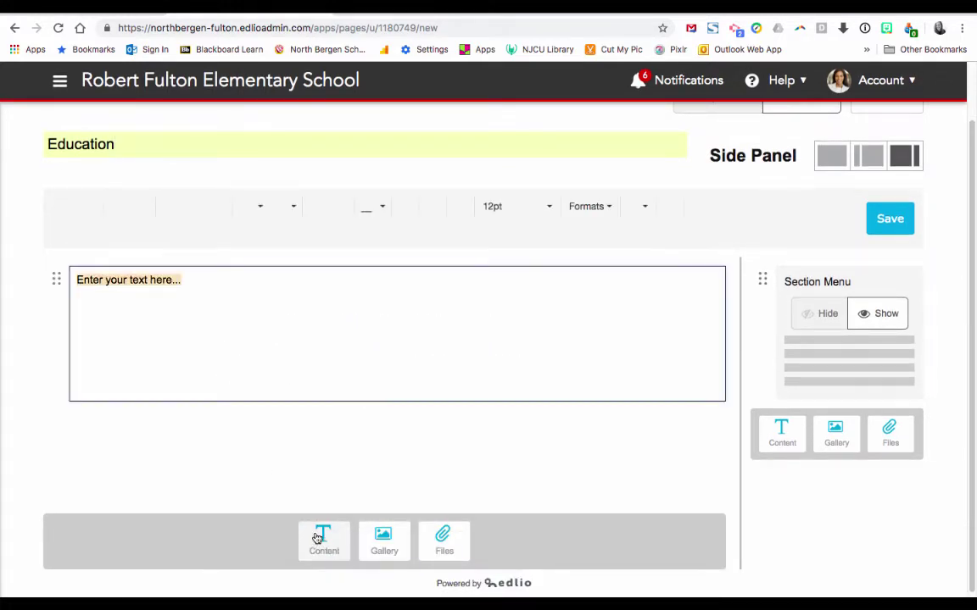
click(210, 329)
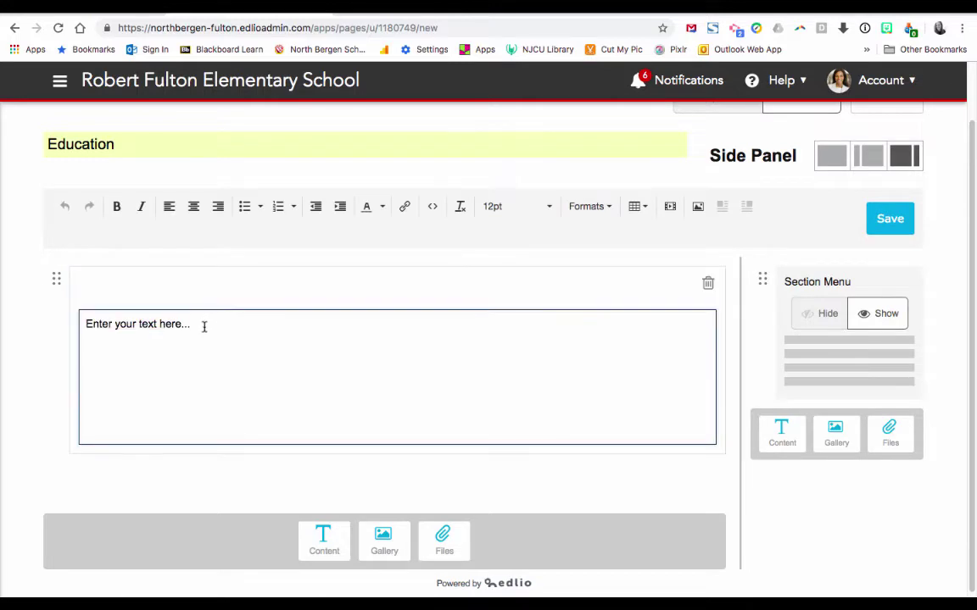
key(BackSpace)
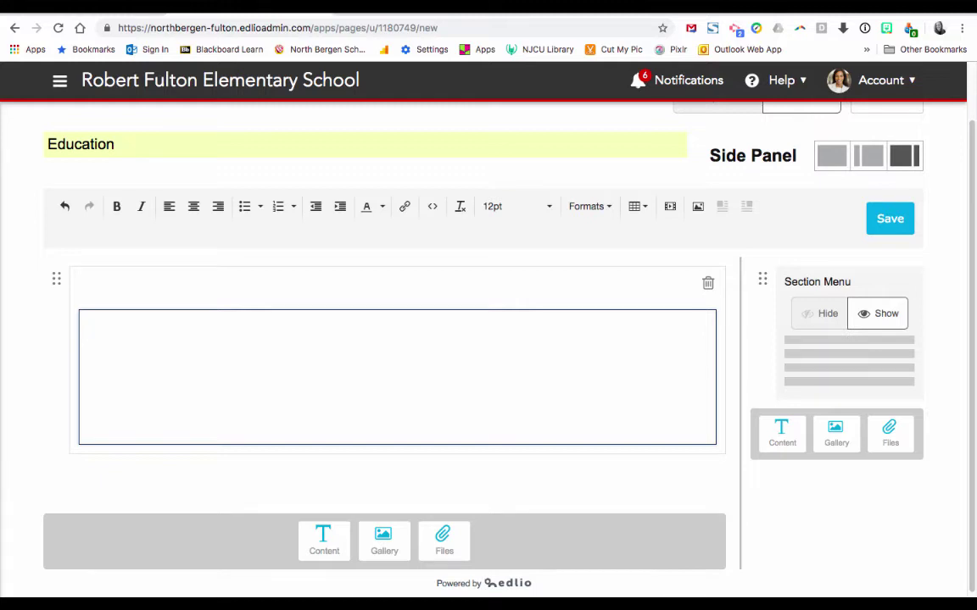
text(July 2014 - June 2017 Educational Technology (Master's Degree) New Jersey City University  September 2008 - August 2013 Mathematics Education (Master's Degree) Rutgers University  September 1999 - 2004 Mathematics (Bachelor of Arts Degree) New Jersey City University)
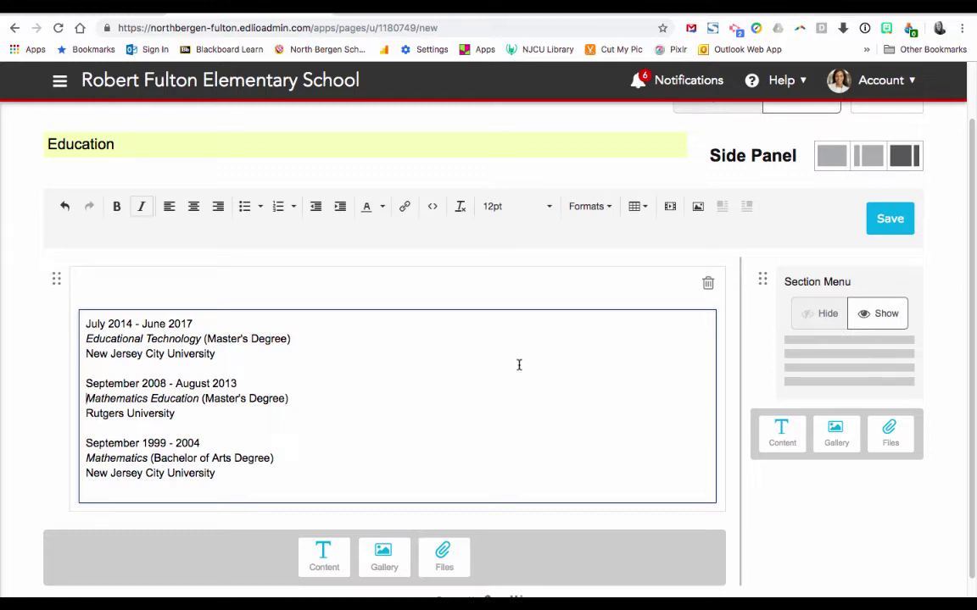
click(896, 230)
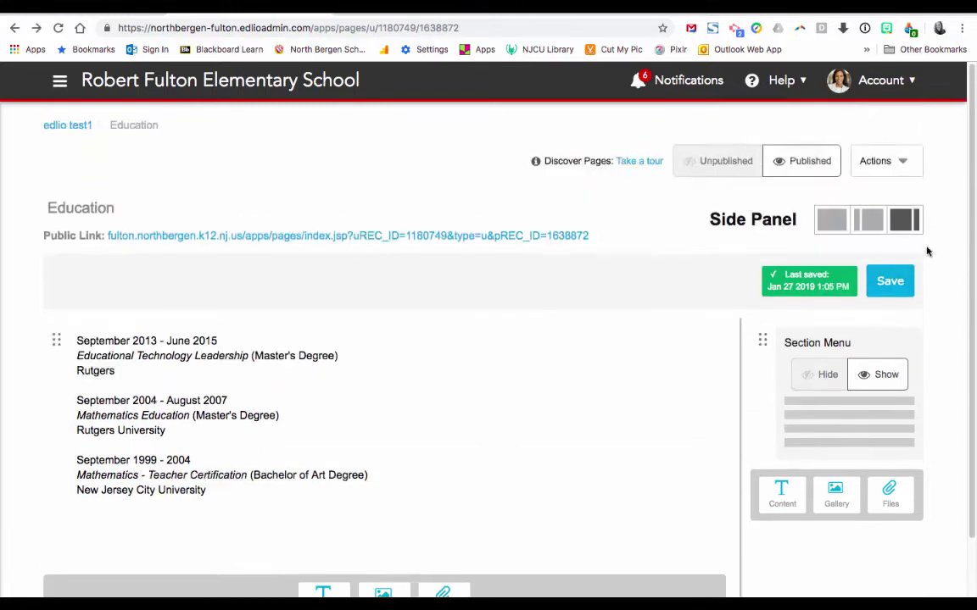
Return through the dashboard to the edlio test1 page list and start adding another page.
click(907, 79)
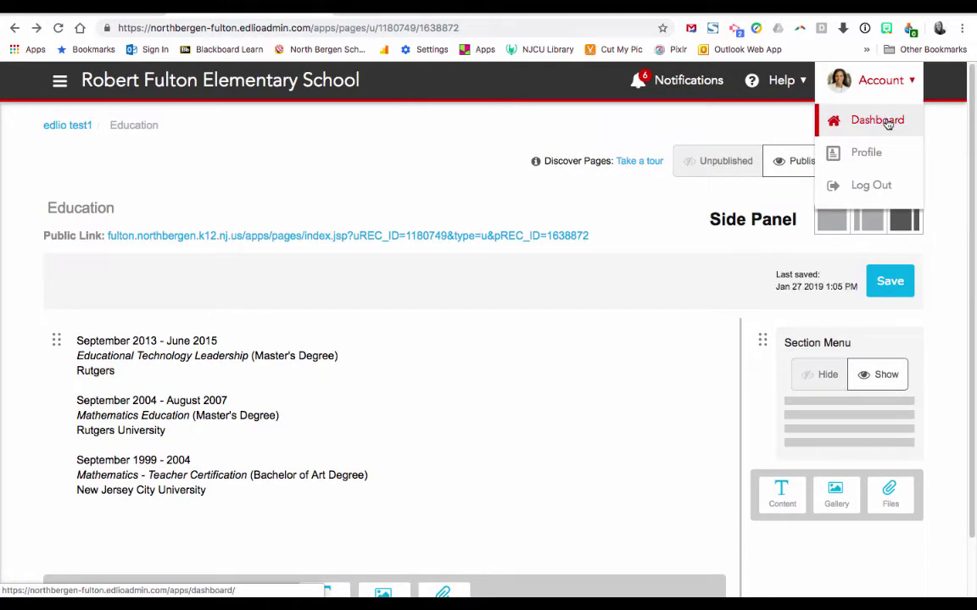
click(882, 120)
click(839, 169)
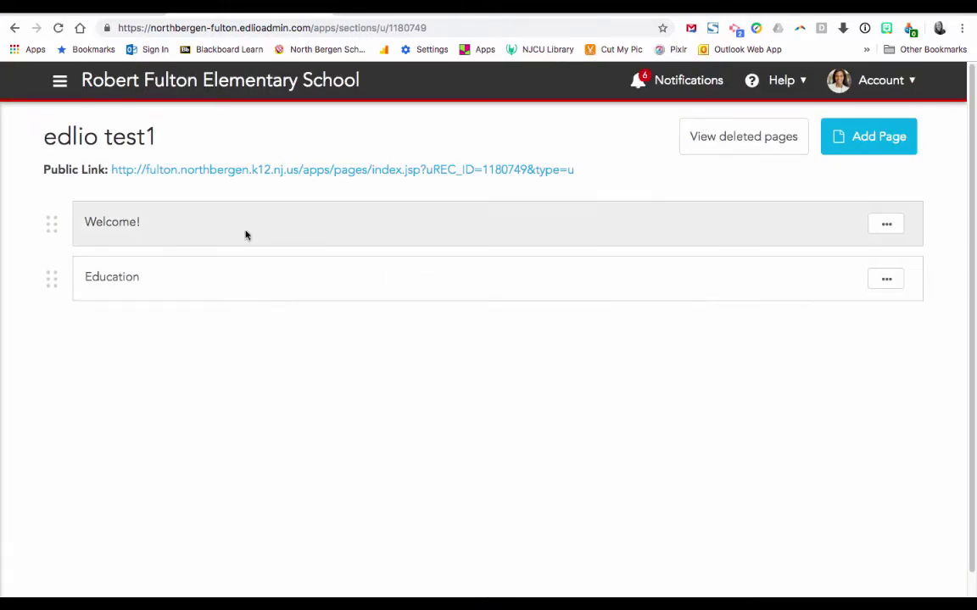
click(877, 138)
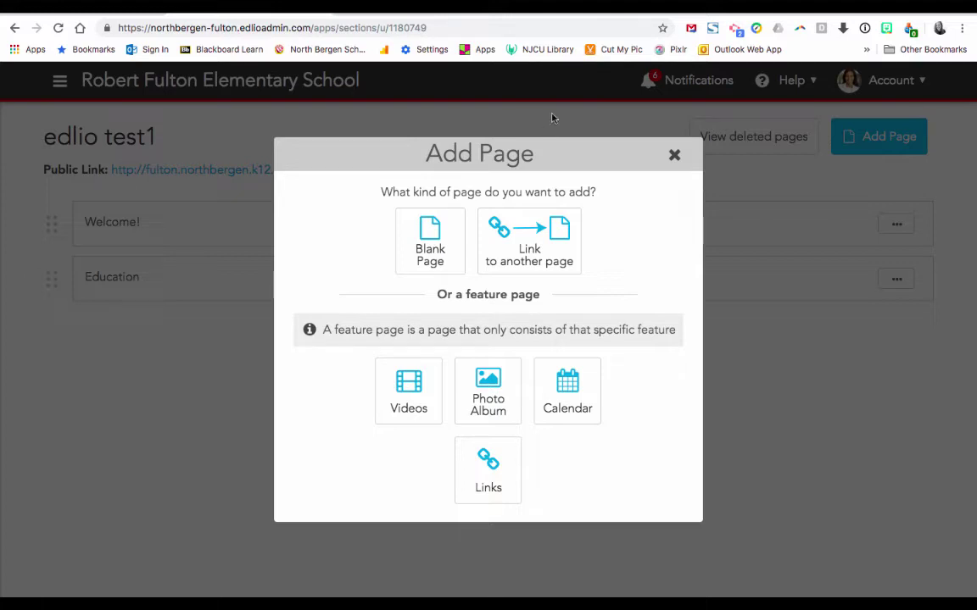
click(404, 33)
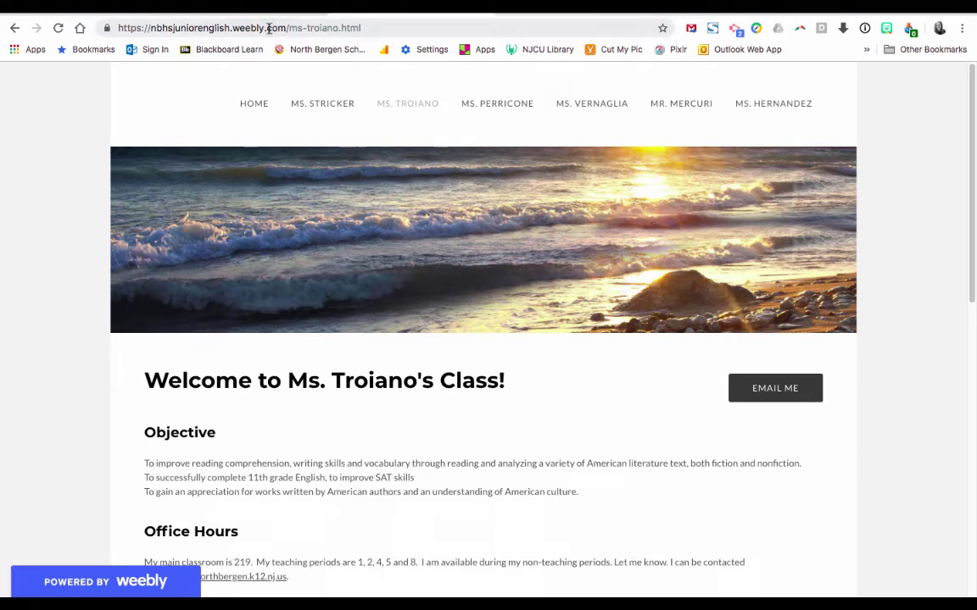
scroll(199, 279, down, 8)
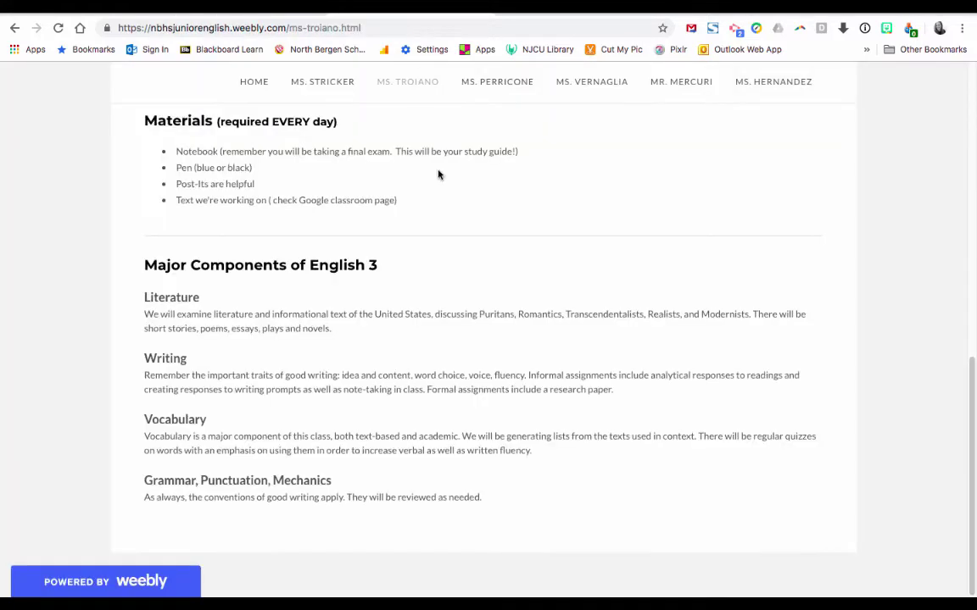
scroll(439, 174, up, 10)
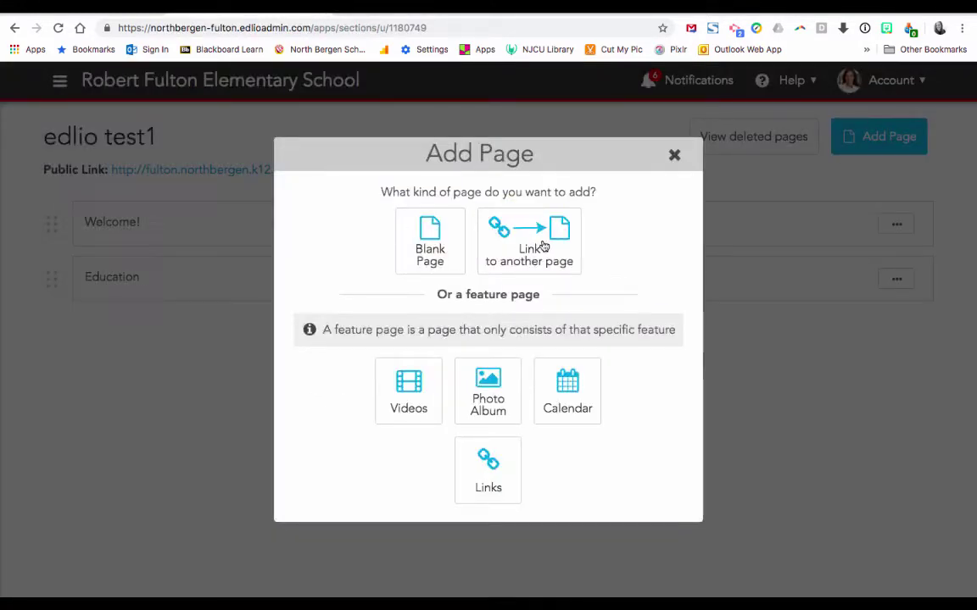
Start a link page titled after the teacher's website.
click(538, 247)
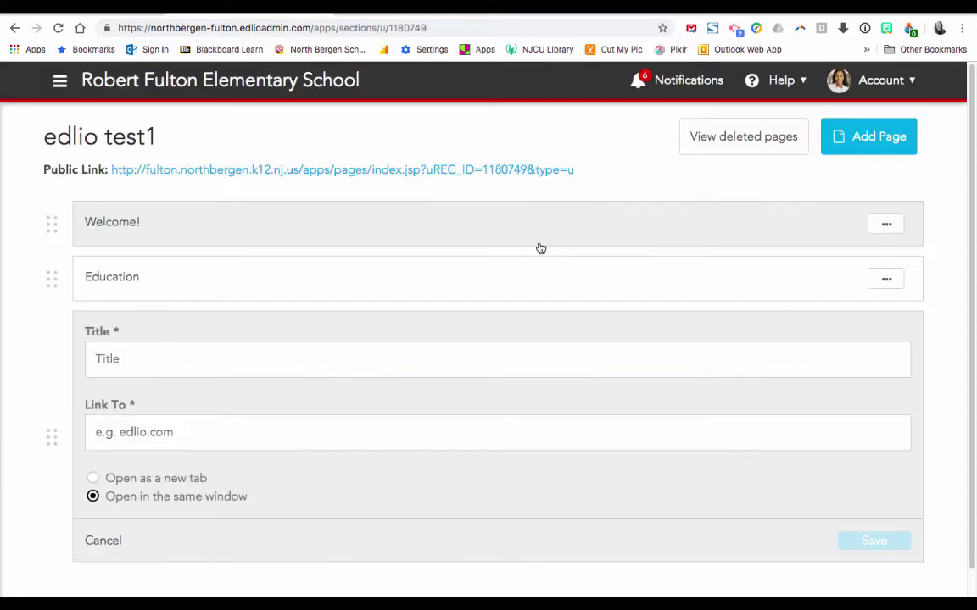
scroll(140, 363, down, 1)
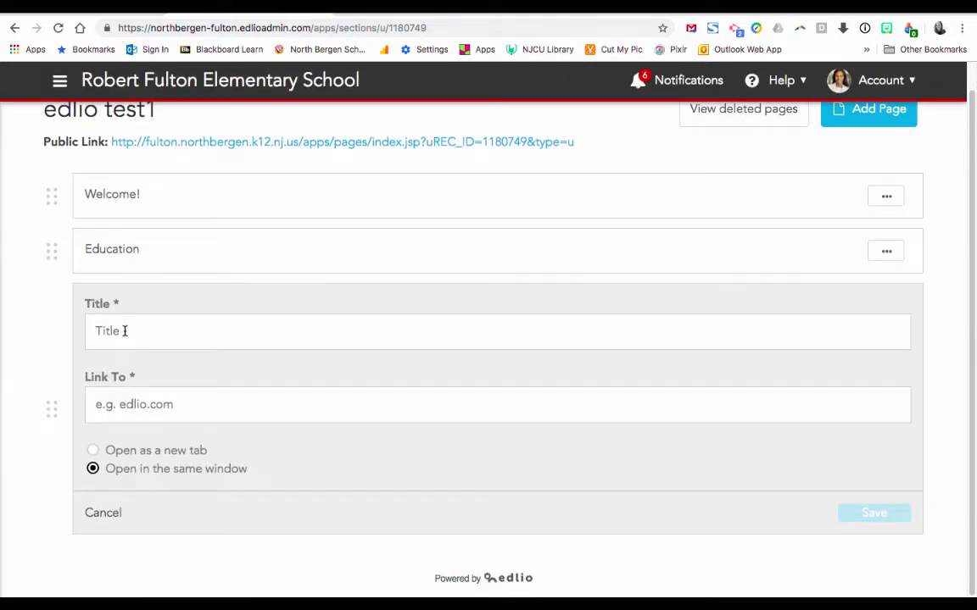
text(Mrs. Smith's Web)
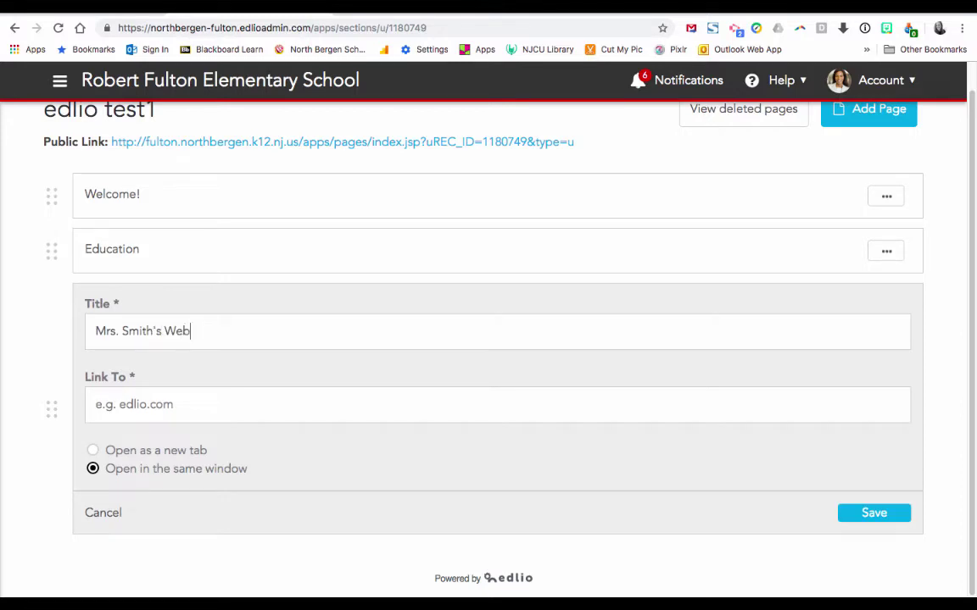
text(site)
click(159, 405)
Copy the Weebly class site address from the other tab, paste it as the link target, and save.
click(365, 7)
click(337, 27)
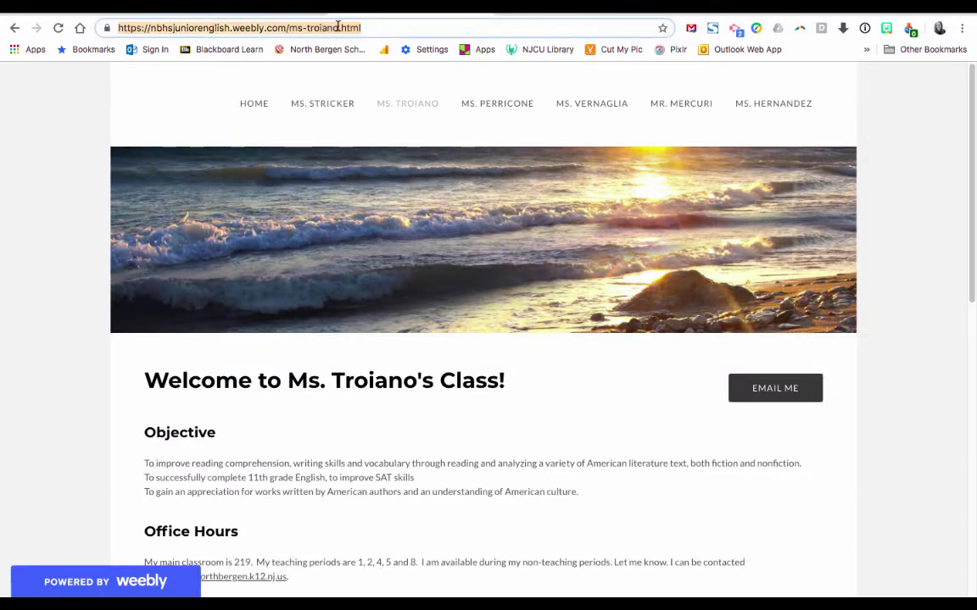
right_click(338, 27)
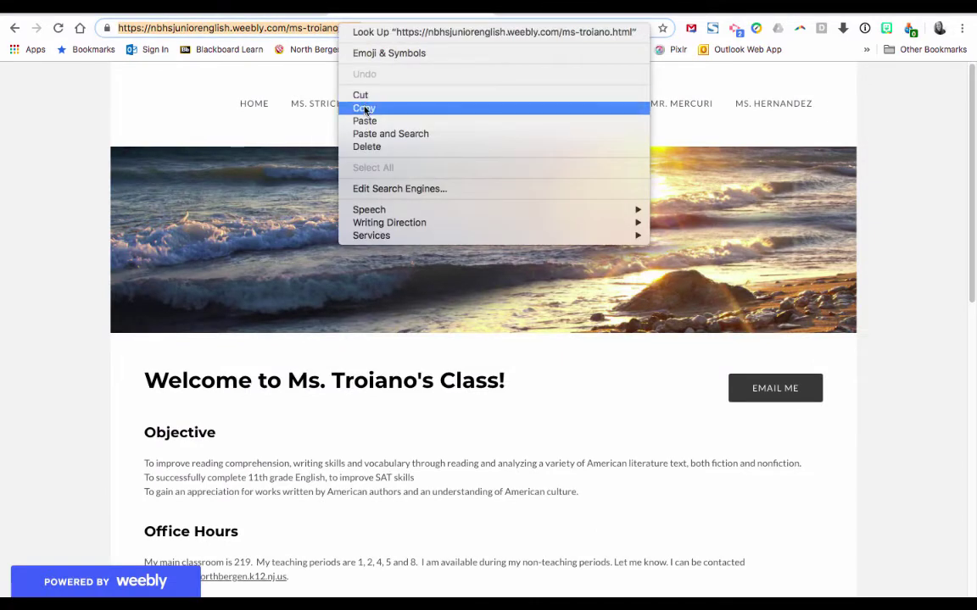
click(364, 107)
click(288, 11)
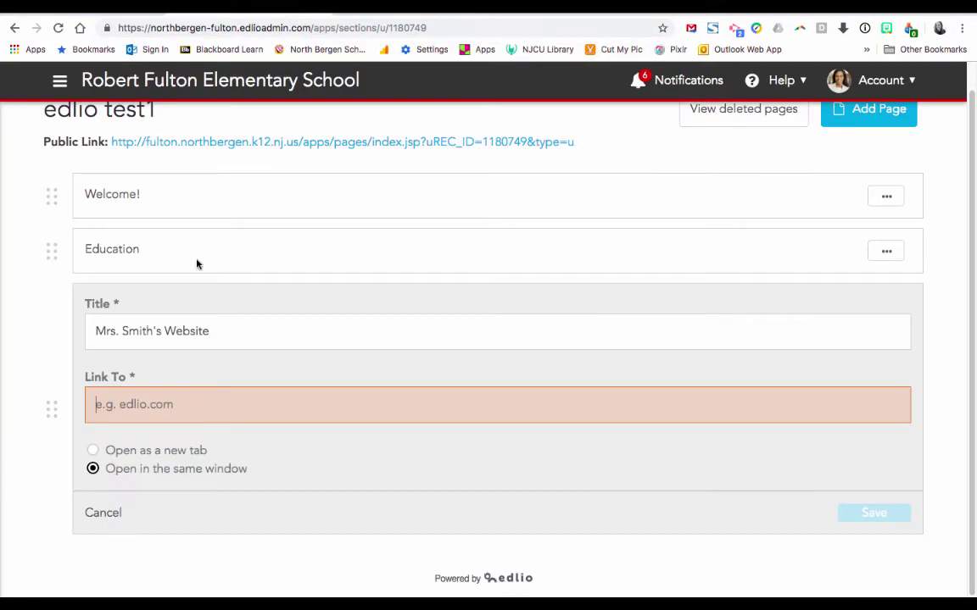
click(168, 405)
key(ctrl+v)
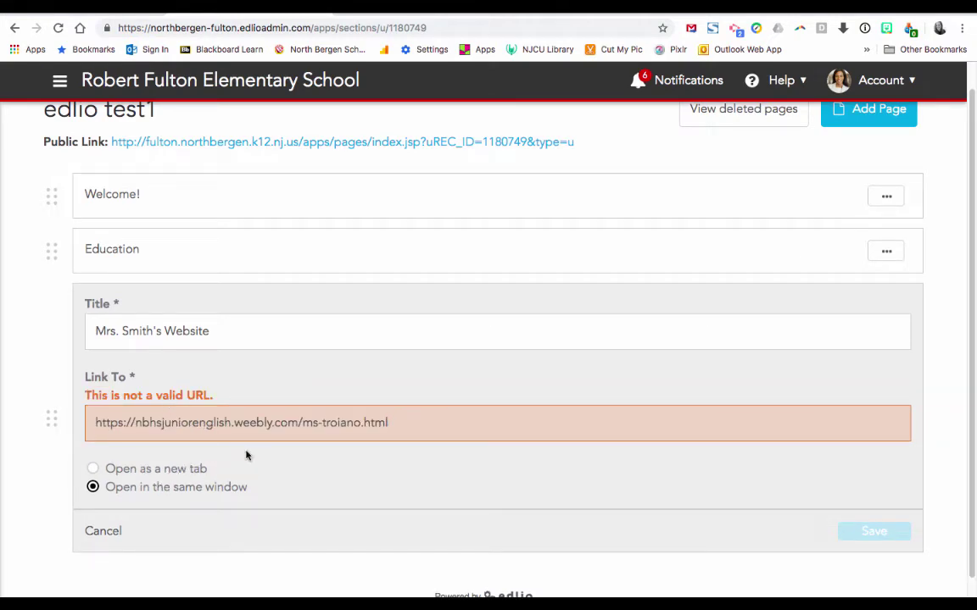
click(312, 501)
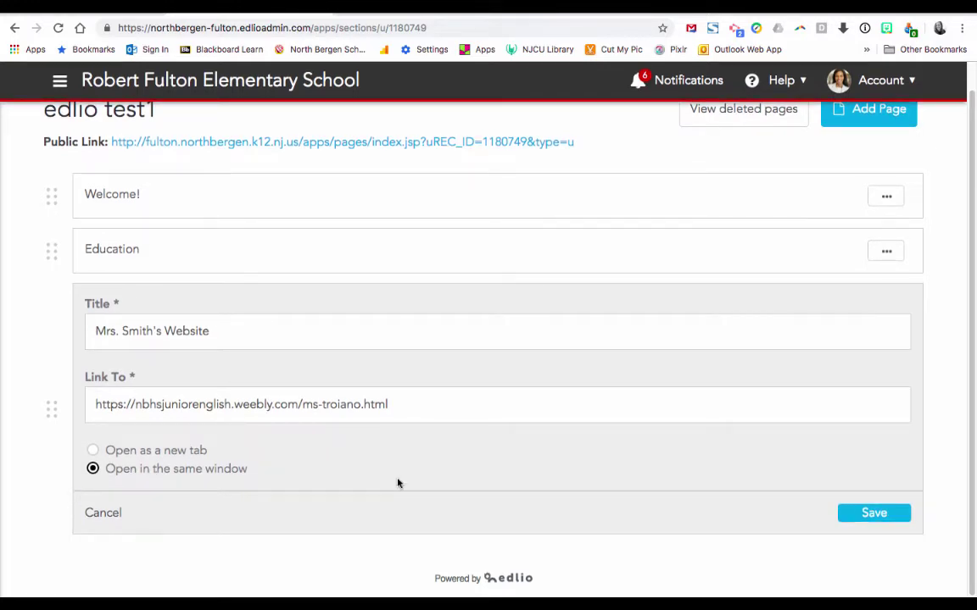
click(873, 514)
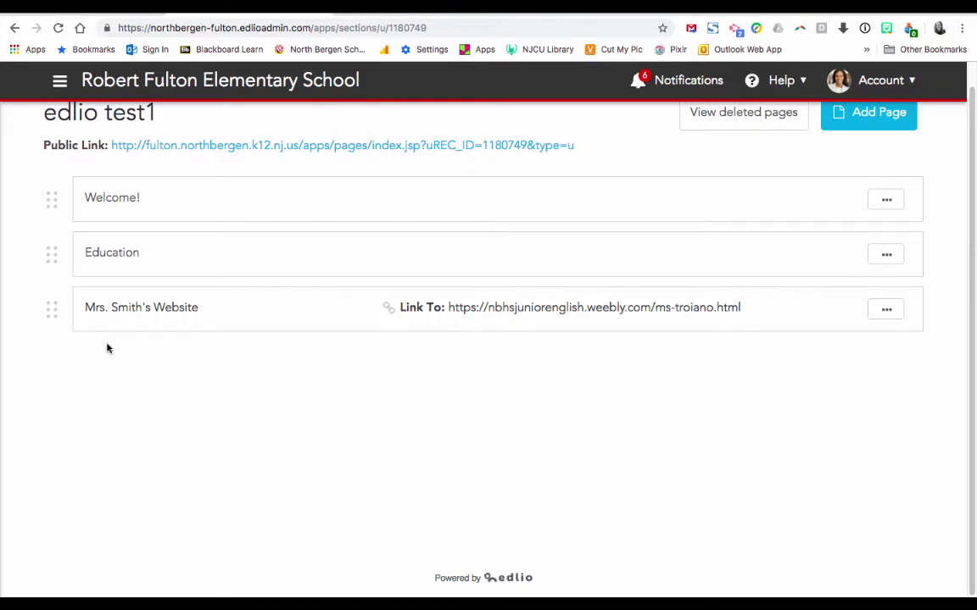
Drag the new link page to the top of the list, above Welcome!
drag(54, 314, 46, 197)
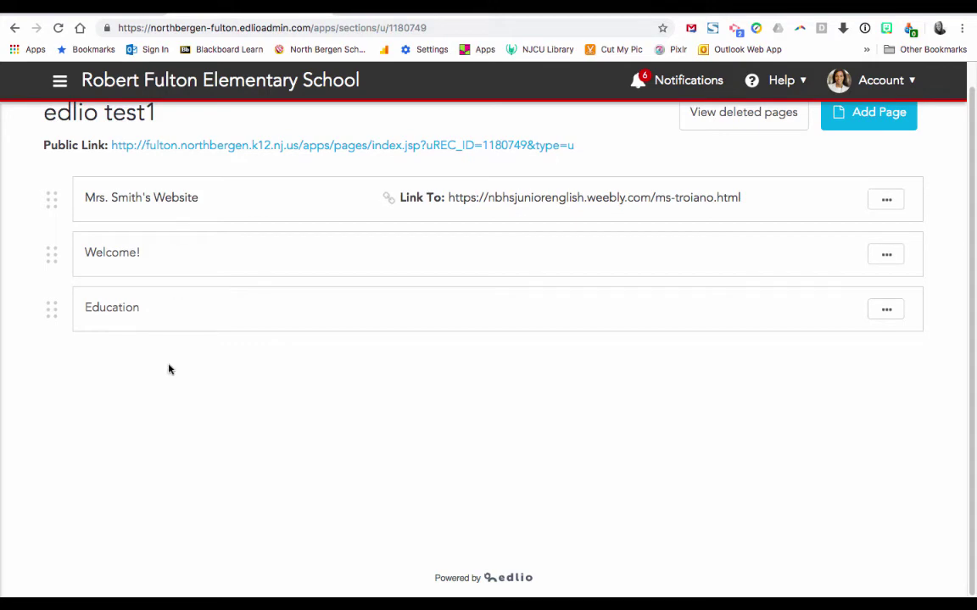
scroll(170, 370, up, 1)
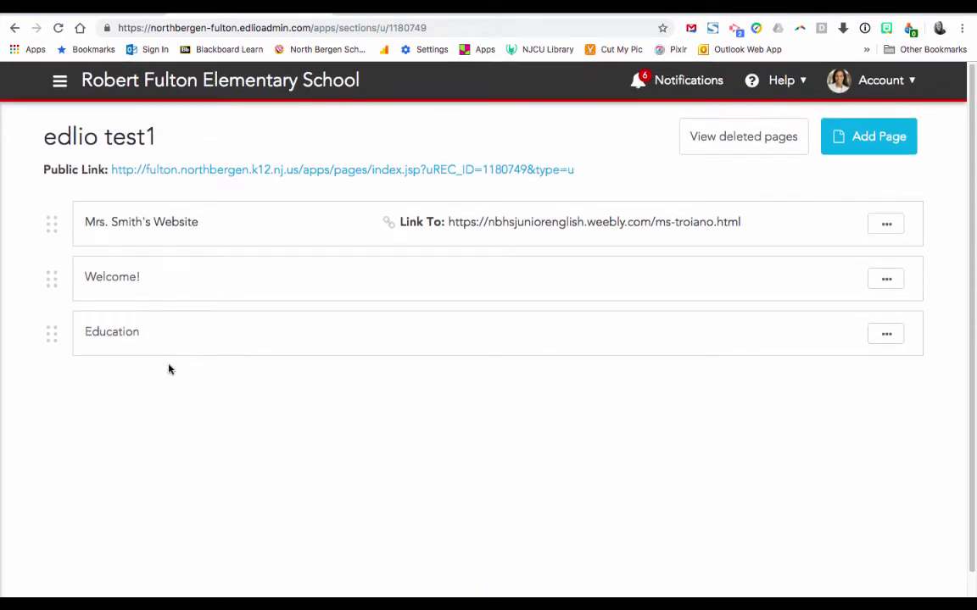
key(ctrl+t)
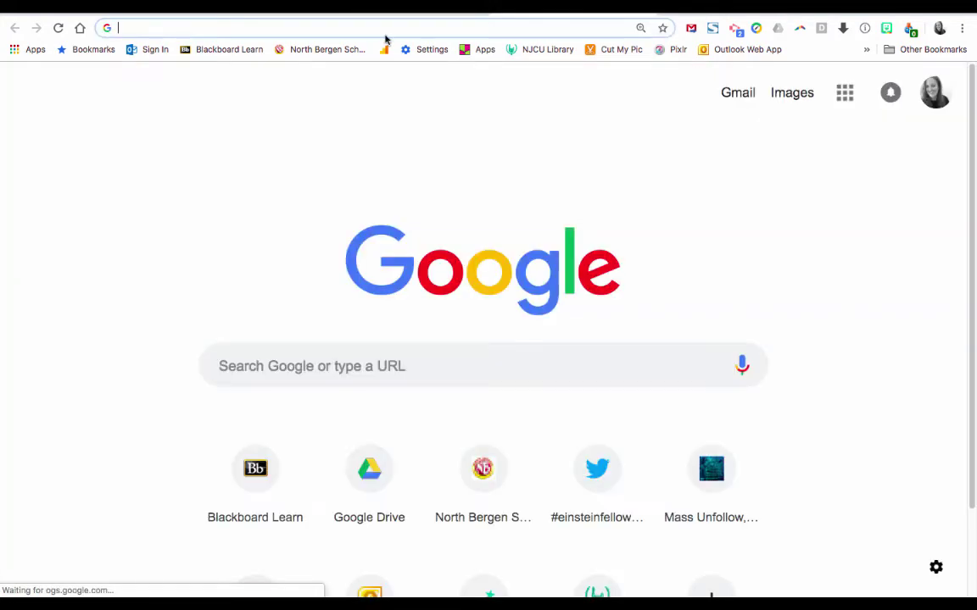
Find the teacher's Weebly class page via the North Bergen High School staff directory, then return to Edlio.
click(301, 53)
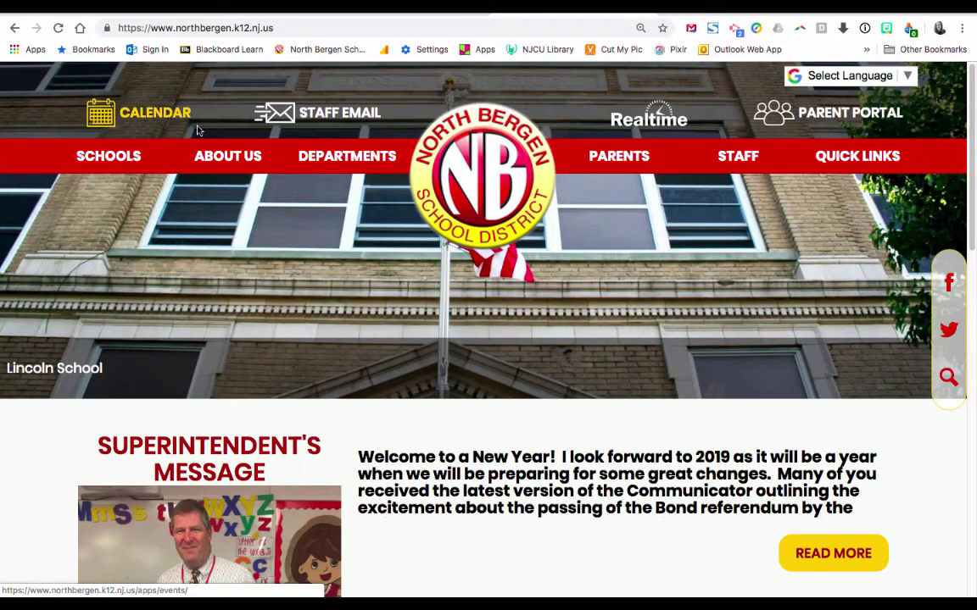
mouse_move(133, 158)
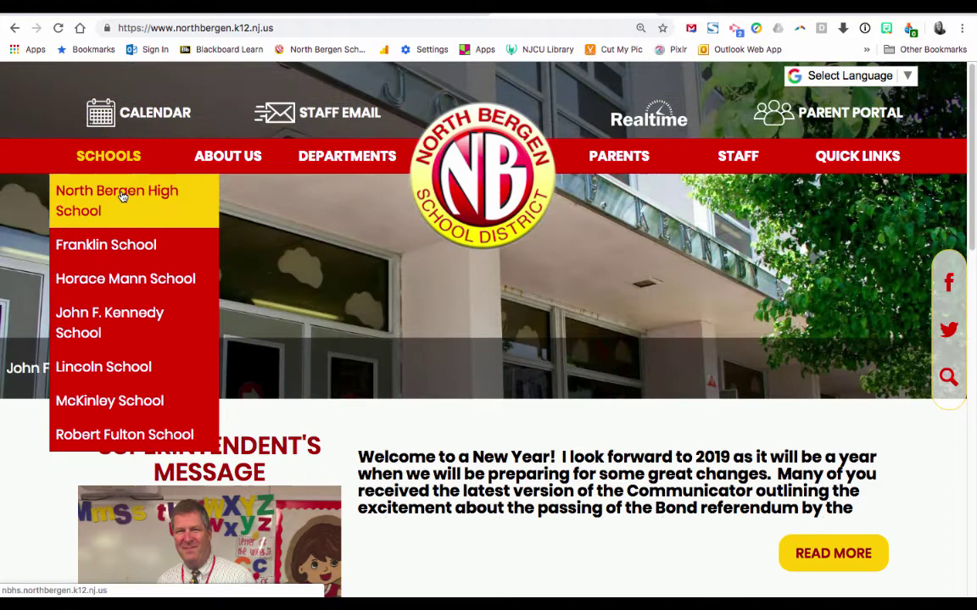
click(123, 196)
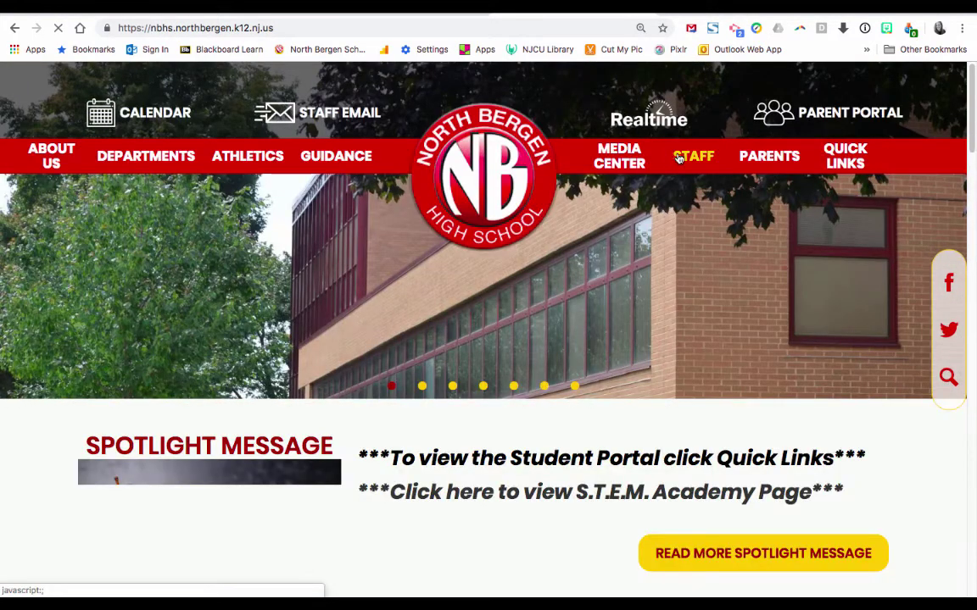
mouse_move(696, 161)
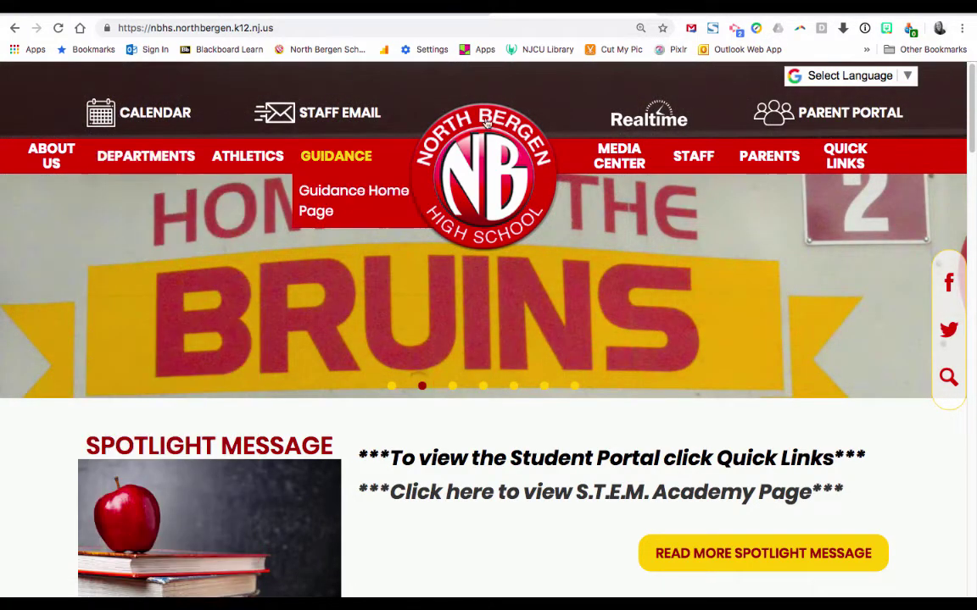
click(691, 201)
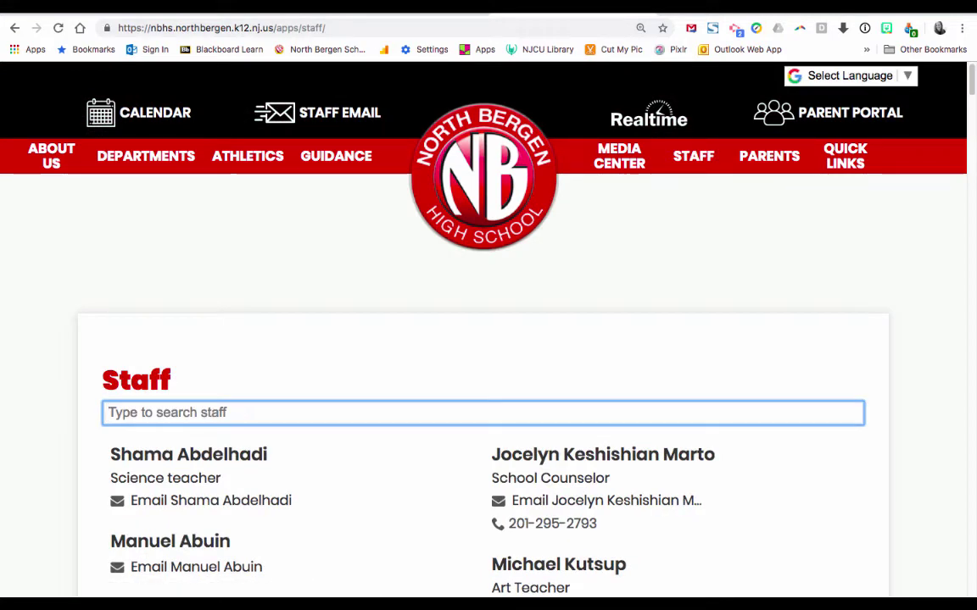
text(troi)
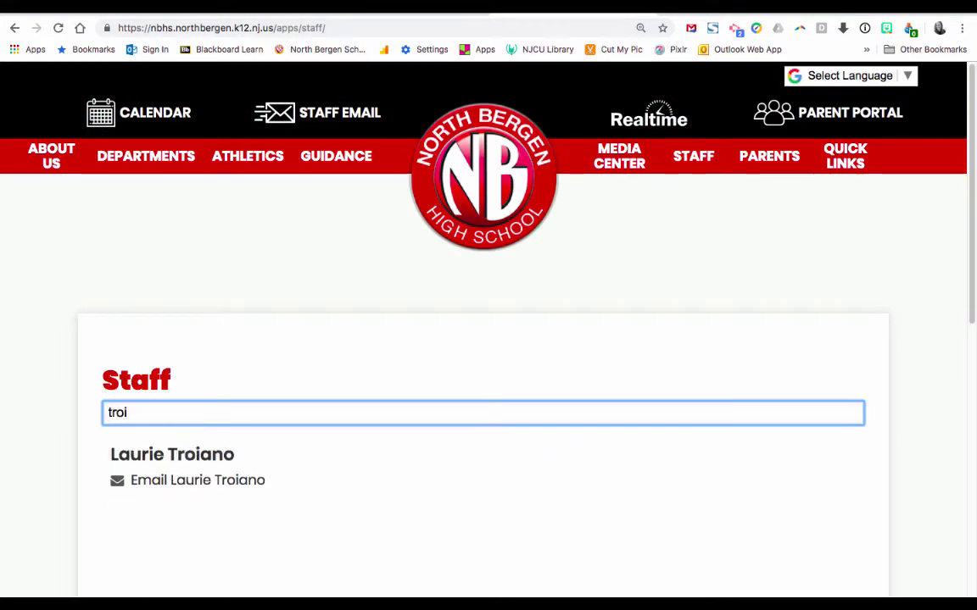
click(207, 459)
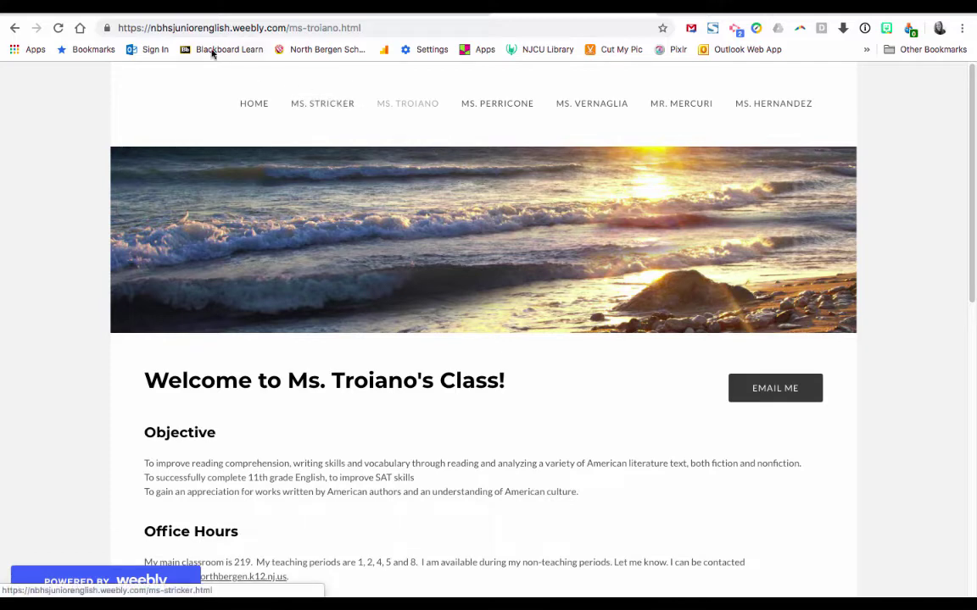
click(206, 12)
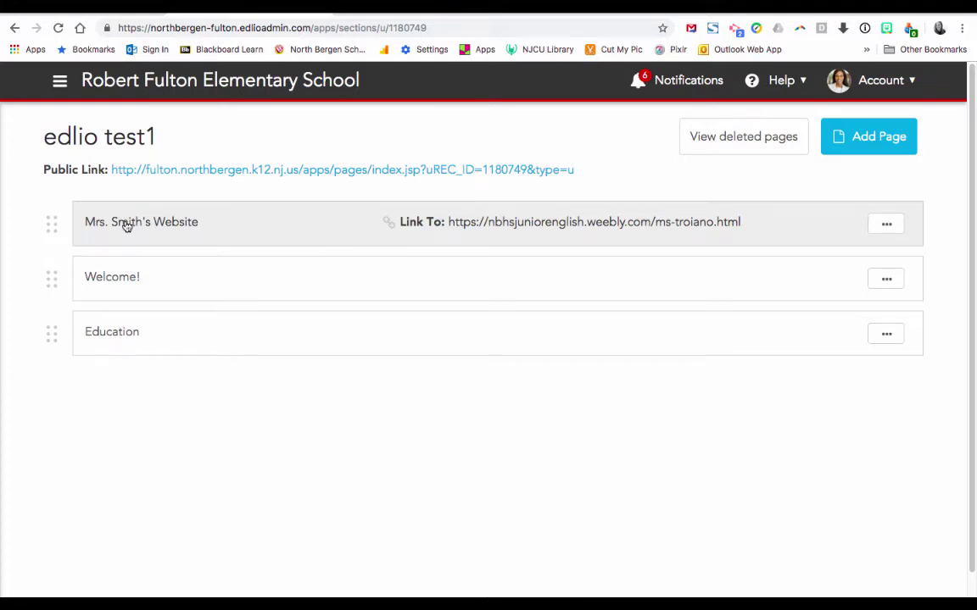
Open and close the Welcome! page's options menu, then begin adding another page.
click(882, 279)
click(933, 447)
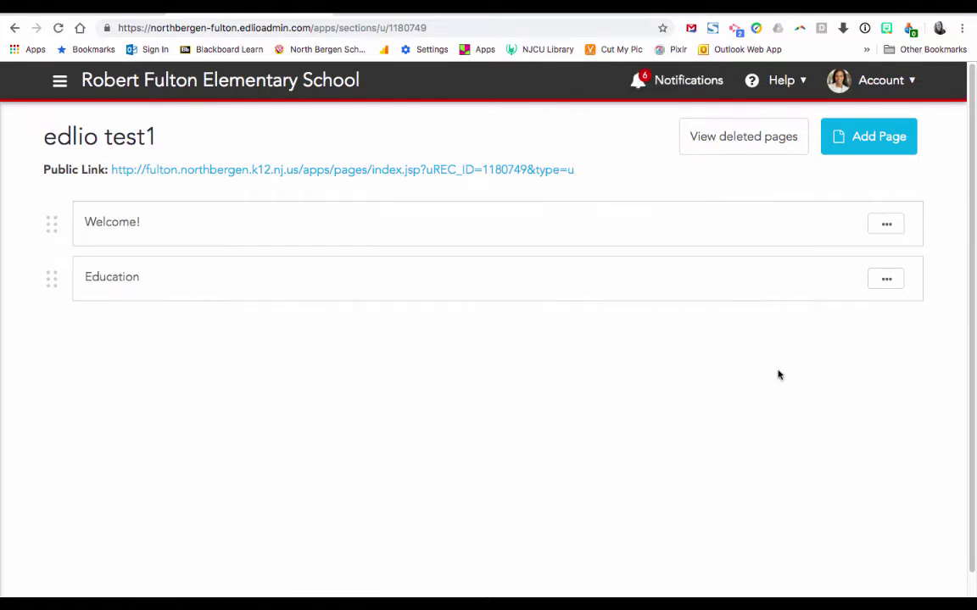
click(871, 145)
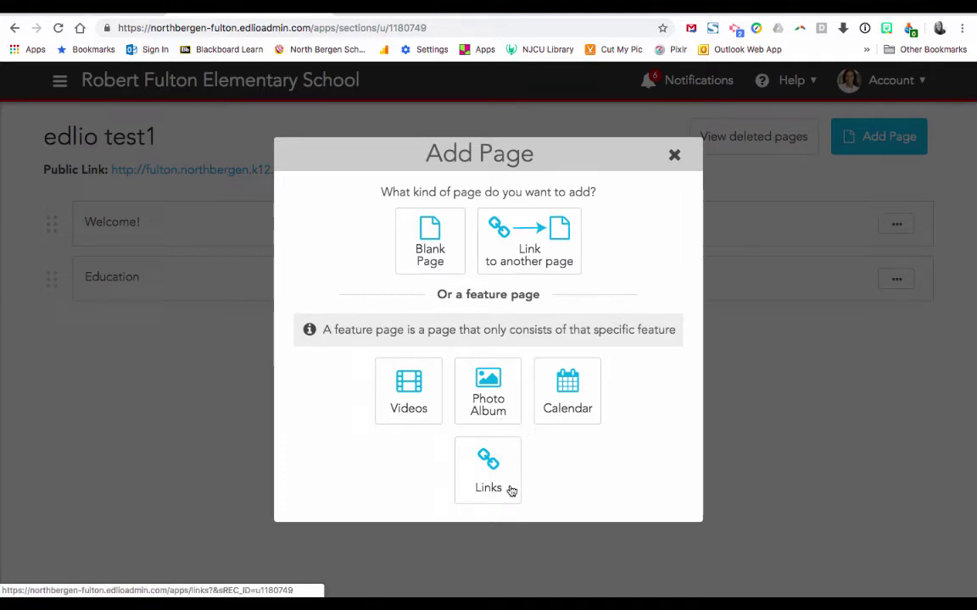
Create a photo album page with a new album named 'Technology Visit'.
click(505, 414)
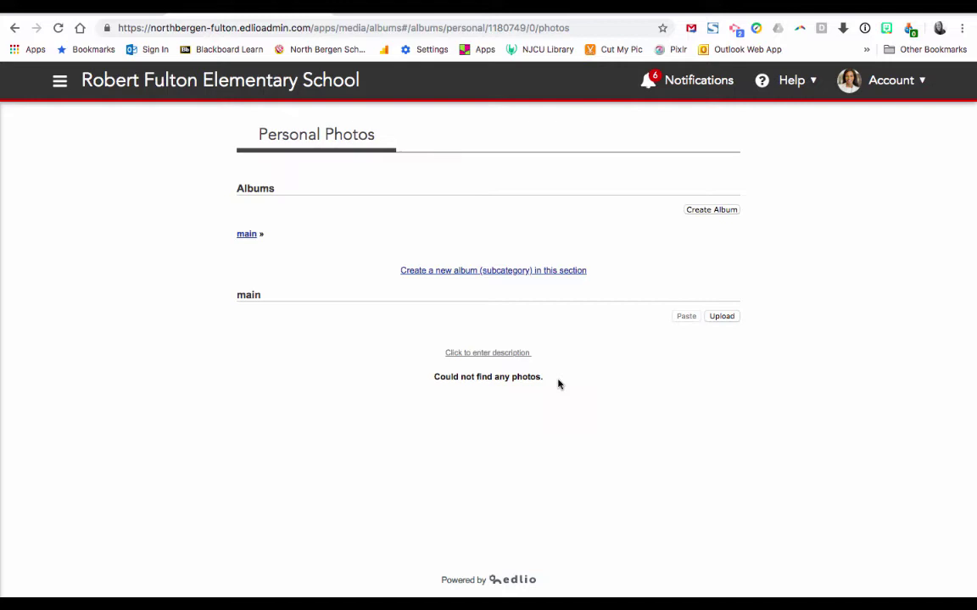
key(super+plus)
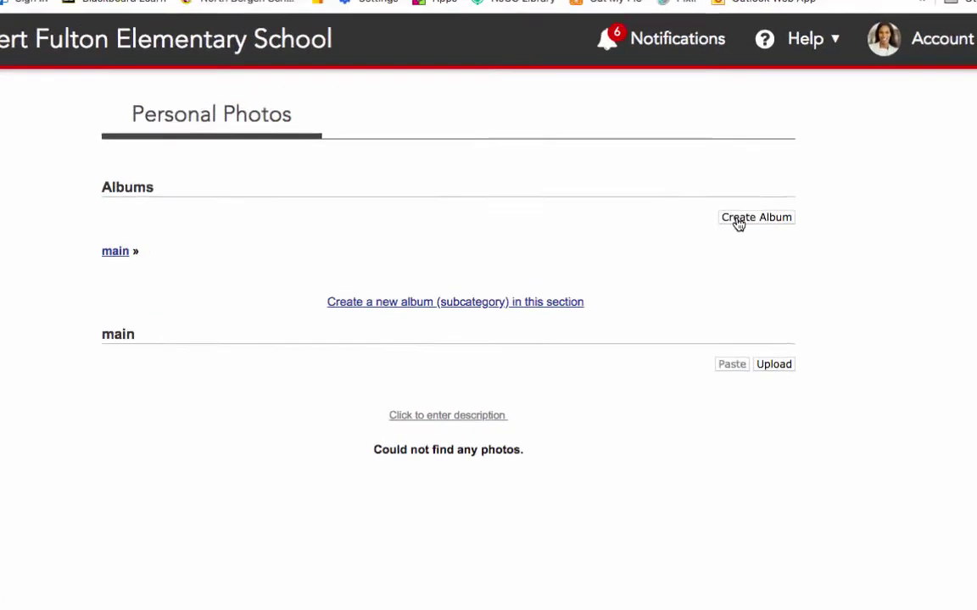
click(743, 221)
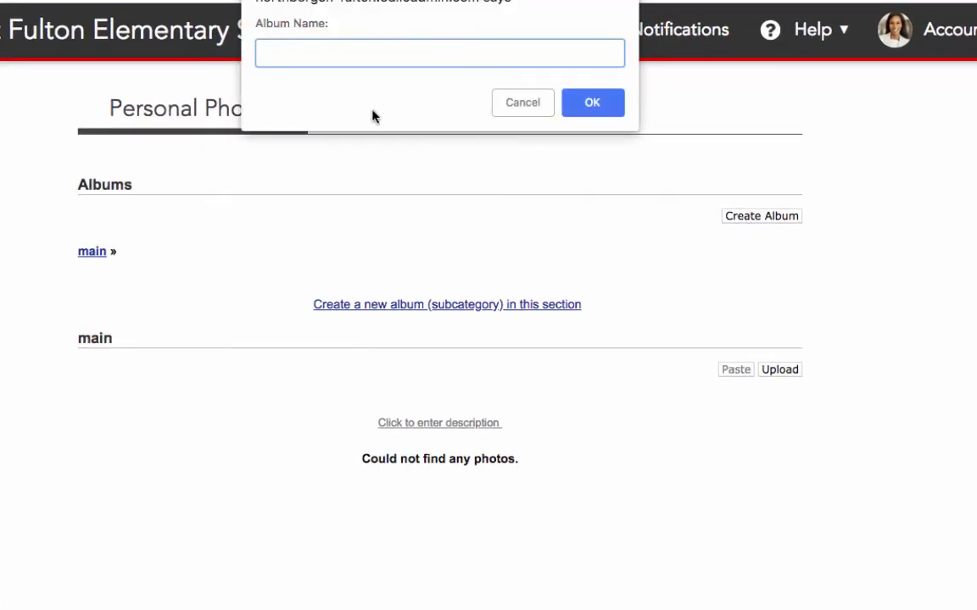
text(Technology Visit)
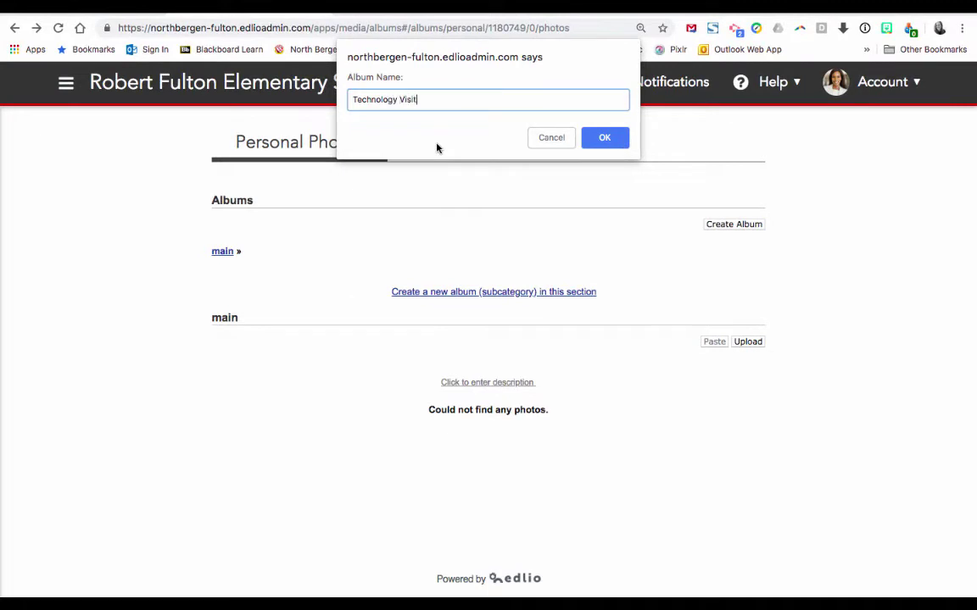
click(603, 138)
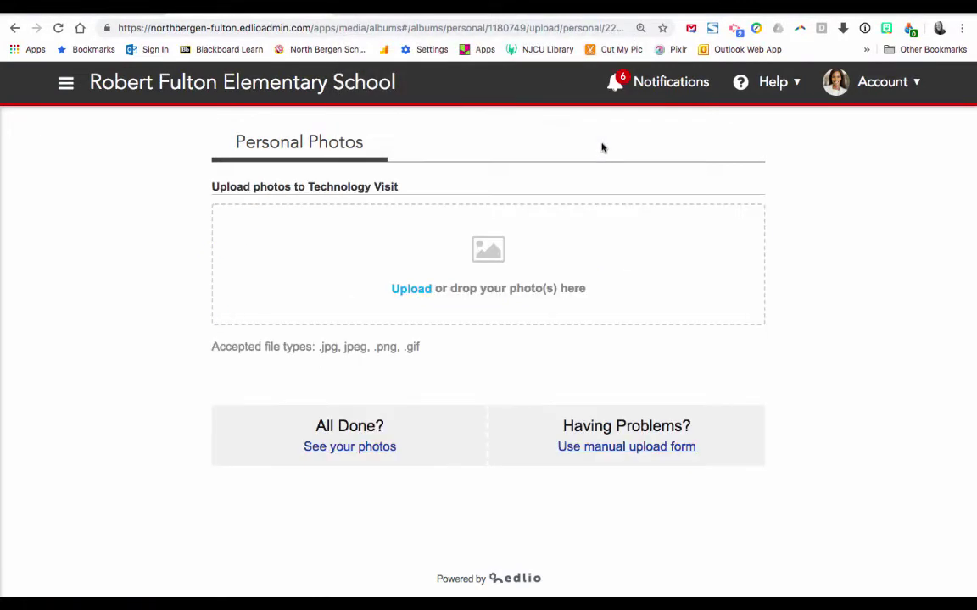
Upload IMG_8286.JPG from the computer to the album.
click(422, 292)
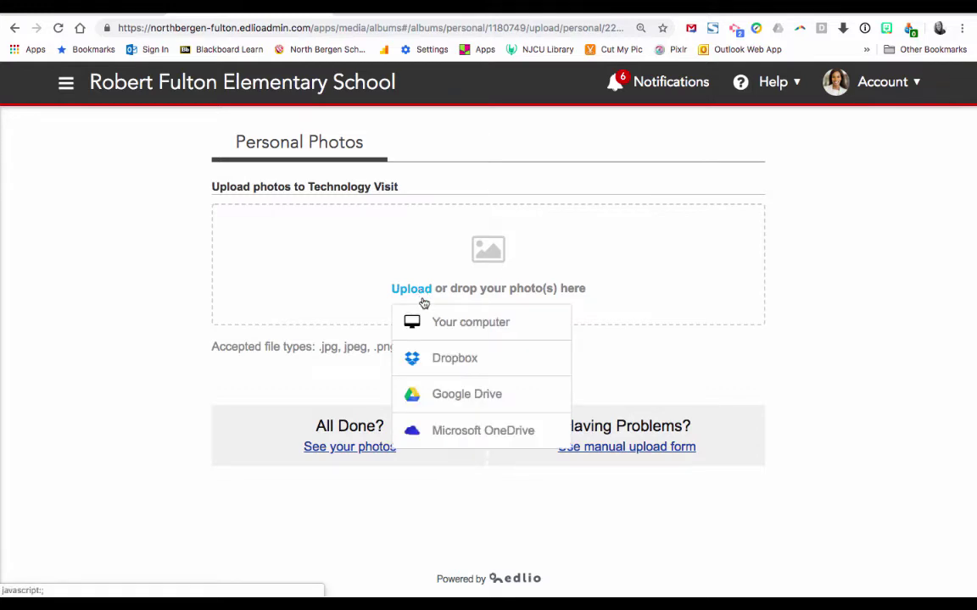
click(455, 327)
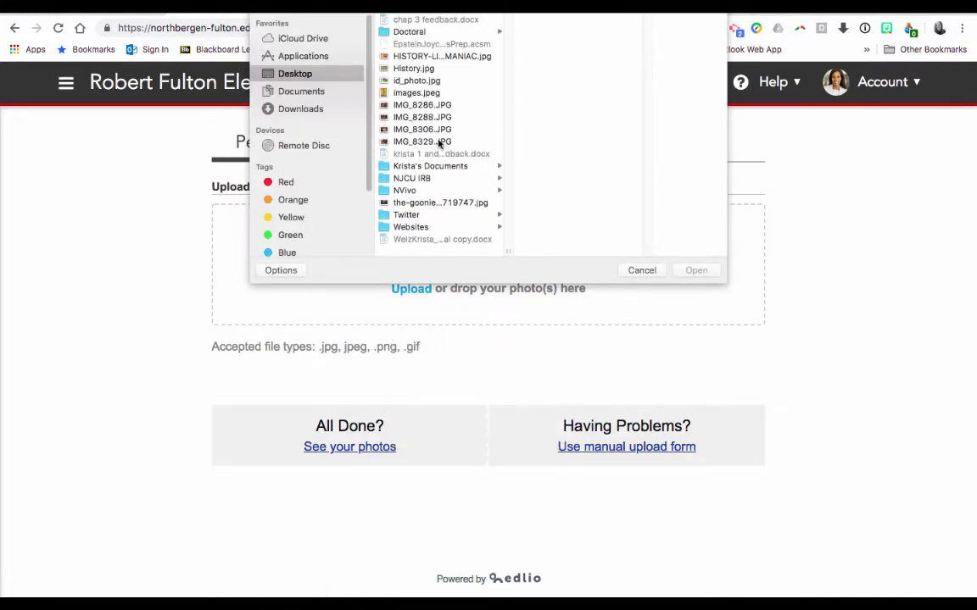
click(418, 105)
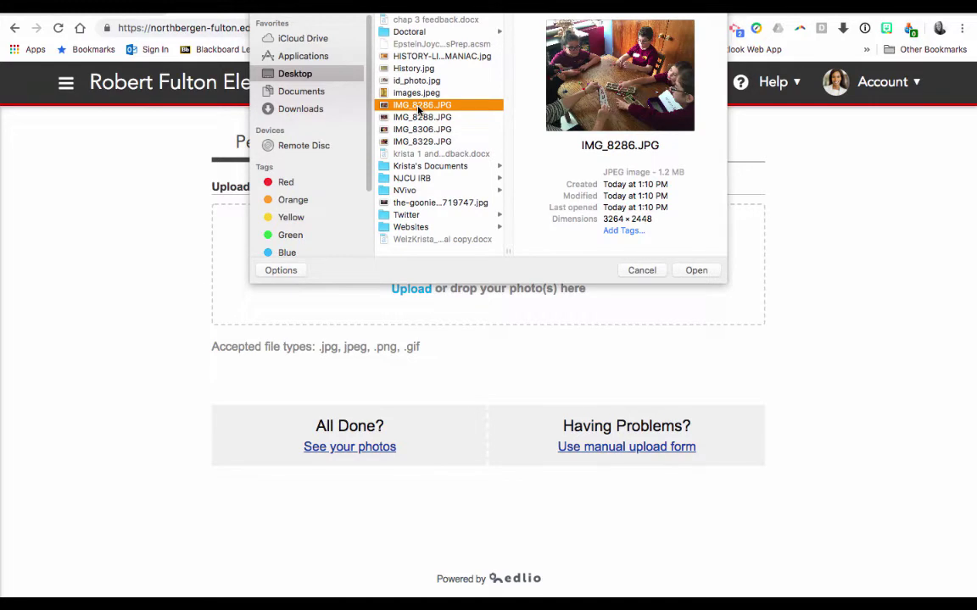
click(704, 276)
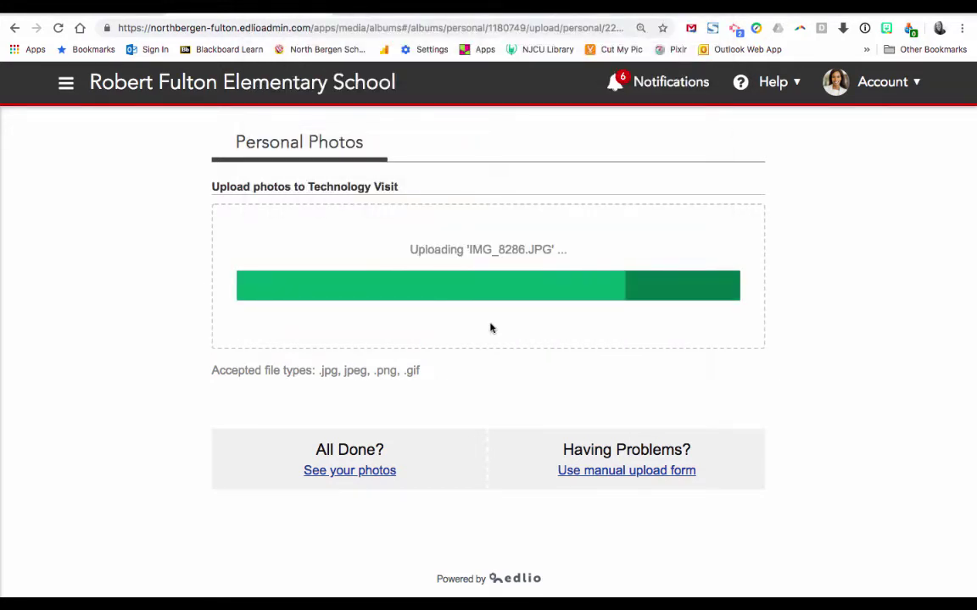
Upload IMG_8288, IMG_8306 and IMG_8329 together, then view the album's photos.
click(419, 289)
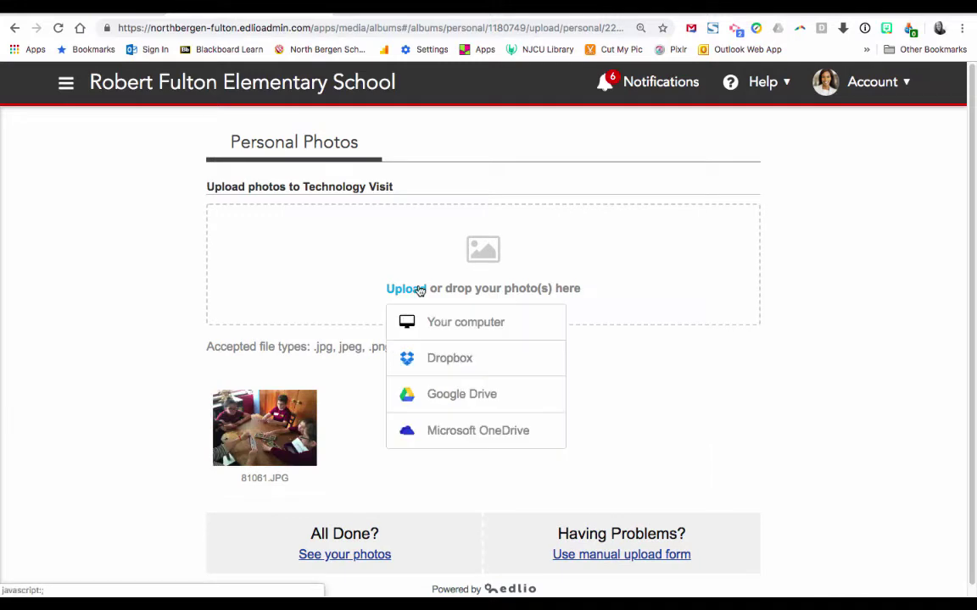
click(426, 323)
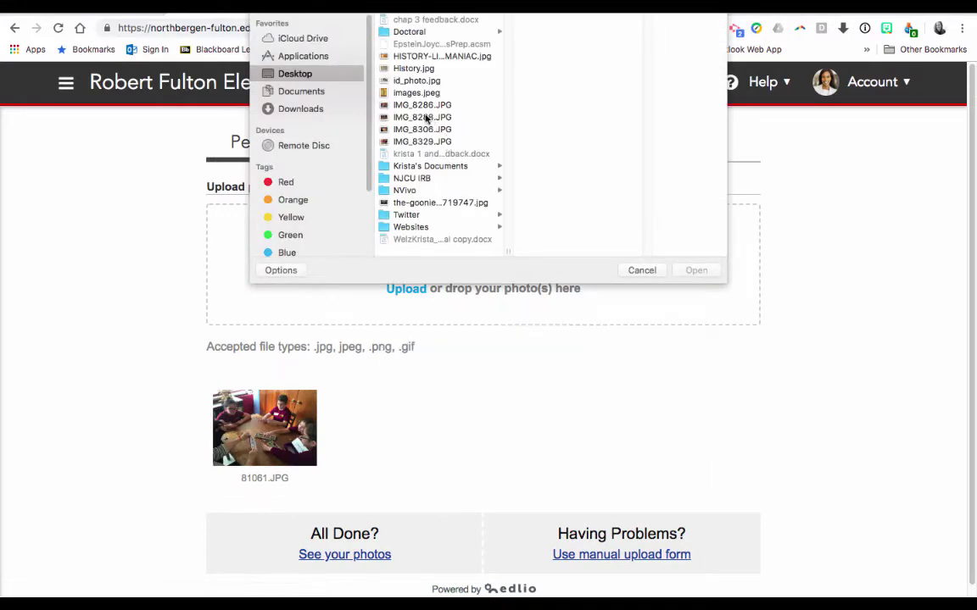
click(424, 117)
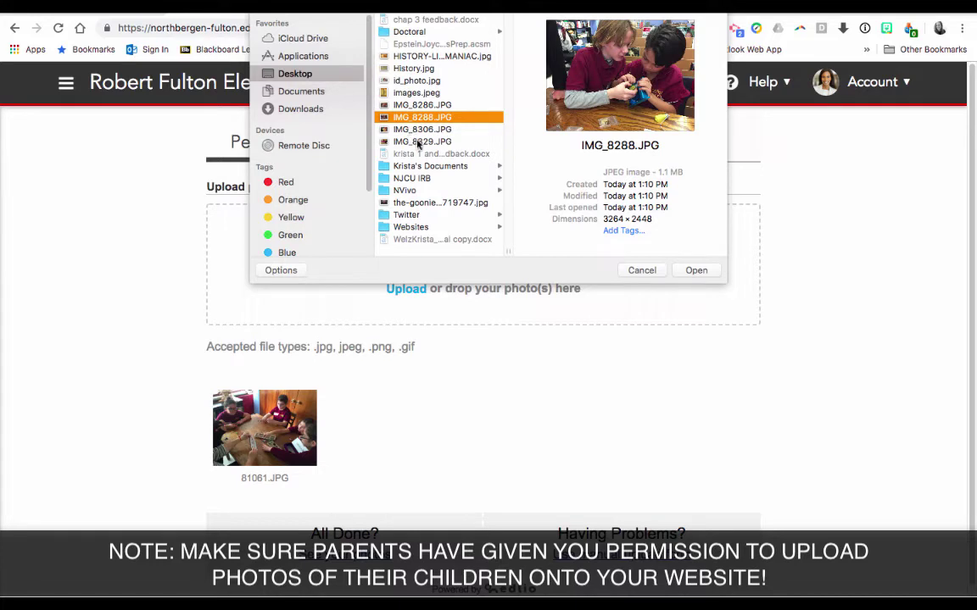
shift+click(414, 142)
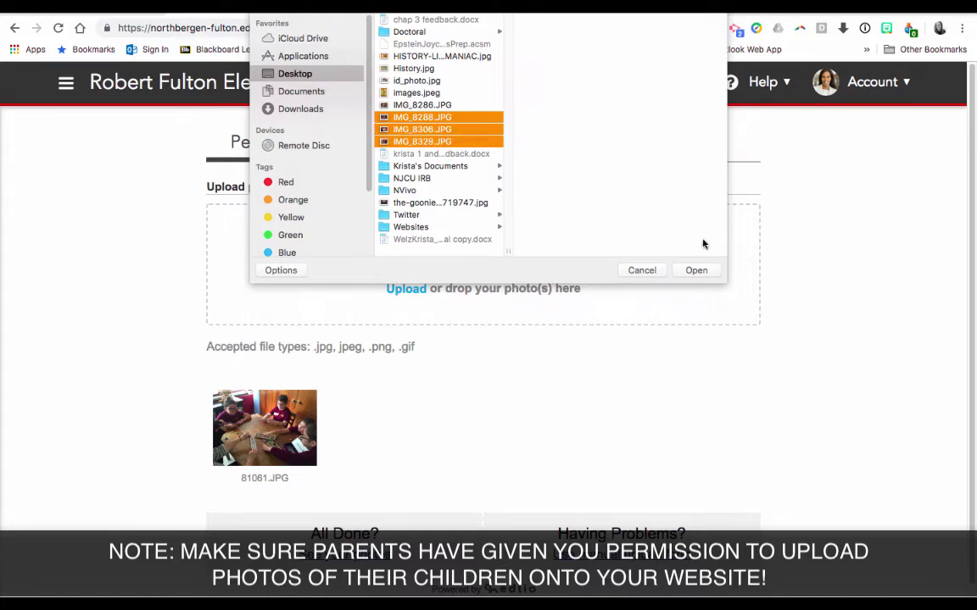
click(696, 271)
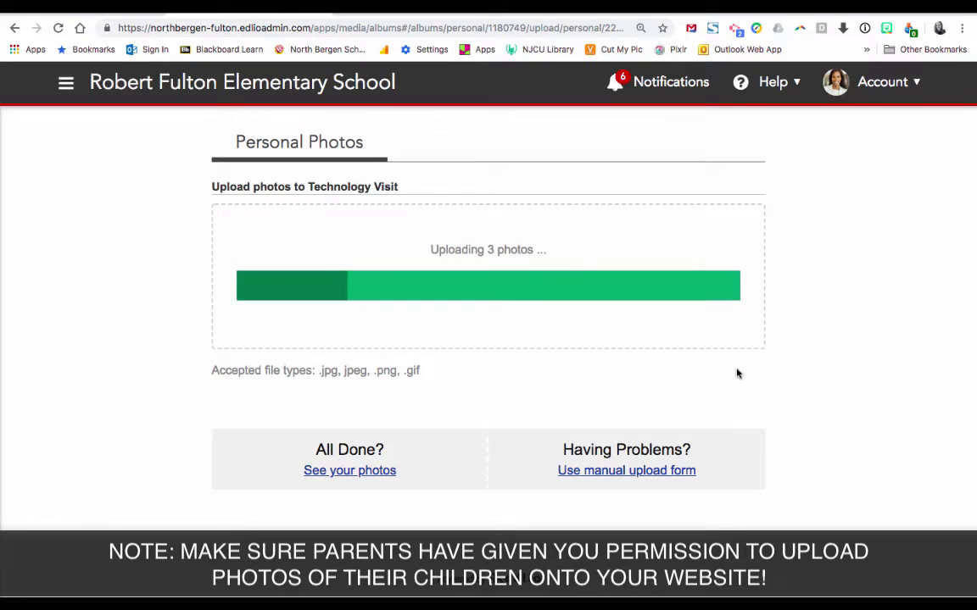
scroll(295, 398, down, 1)
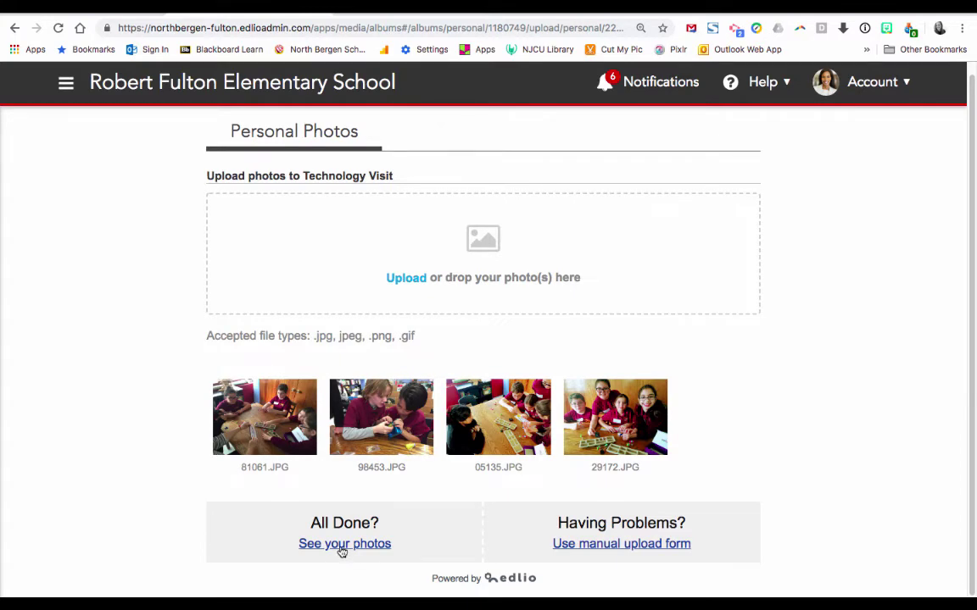
click(341, 545)
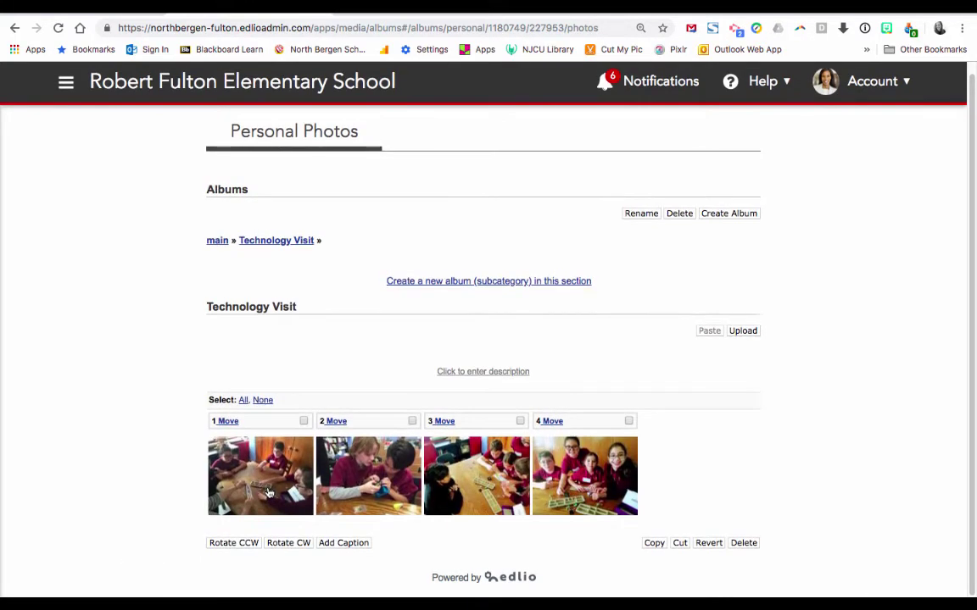
Add and save alternate text for the first and second Technology Visit photos.
click(271, 485)
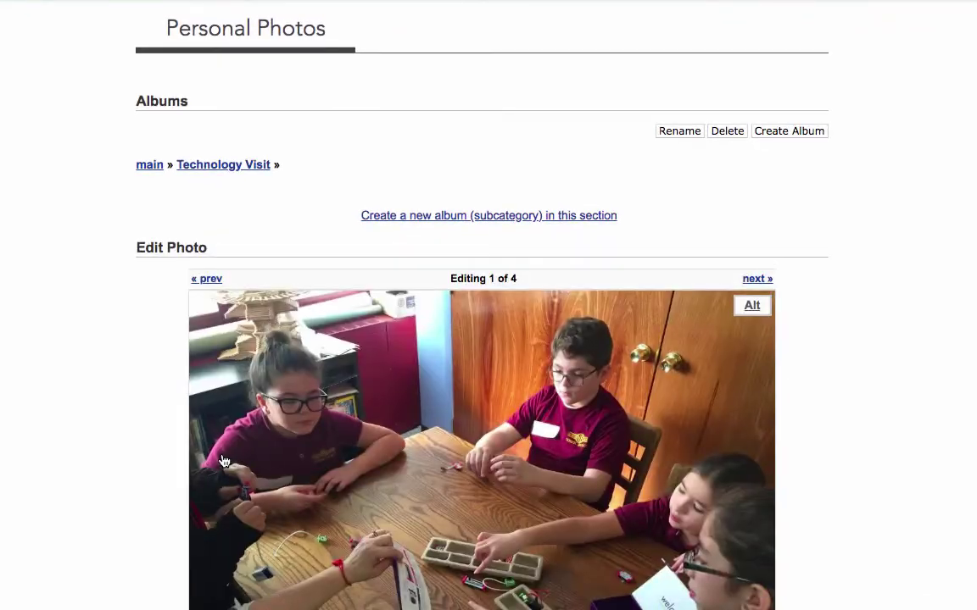
scroll(144, 458, down, 3)
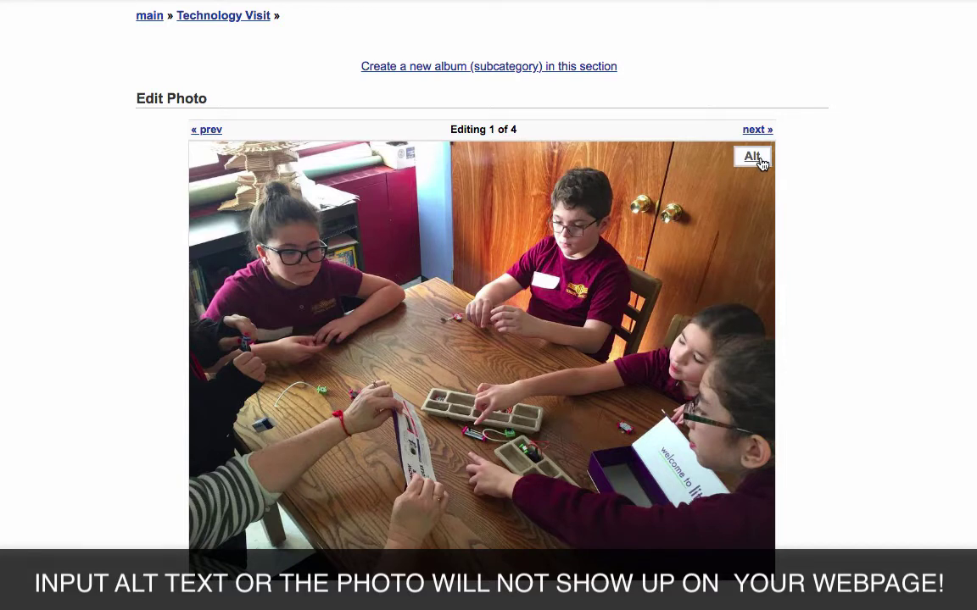
click(760, 162)
click(447, 267)
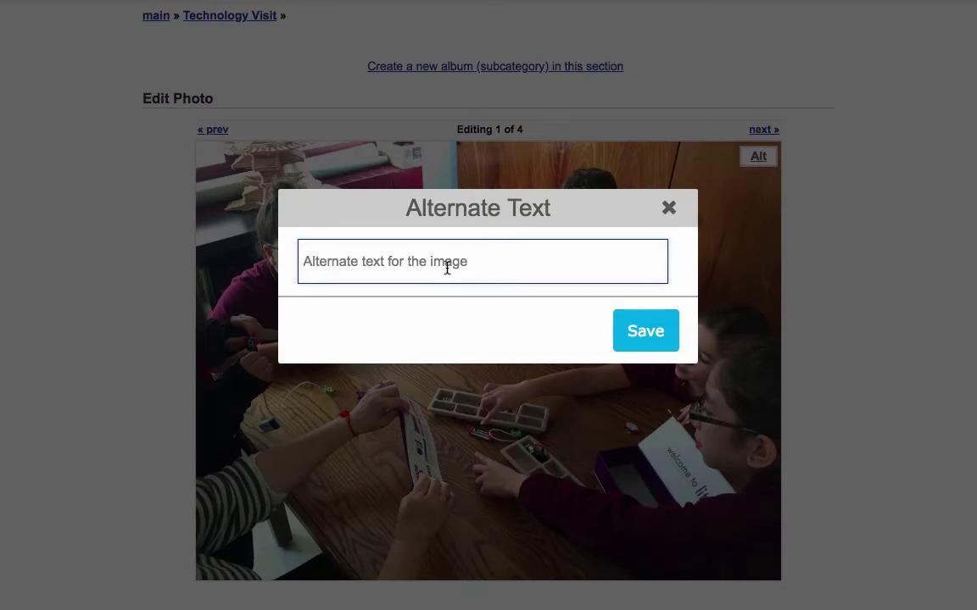
text(Technology Bits)
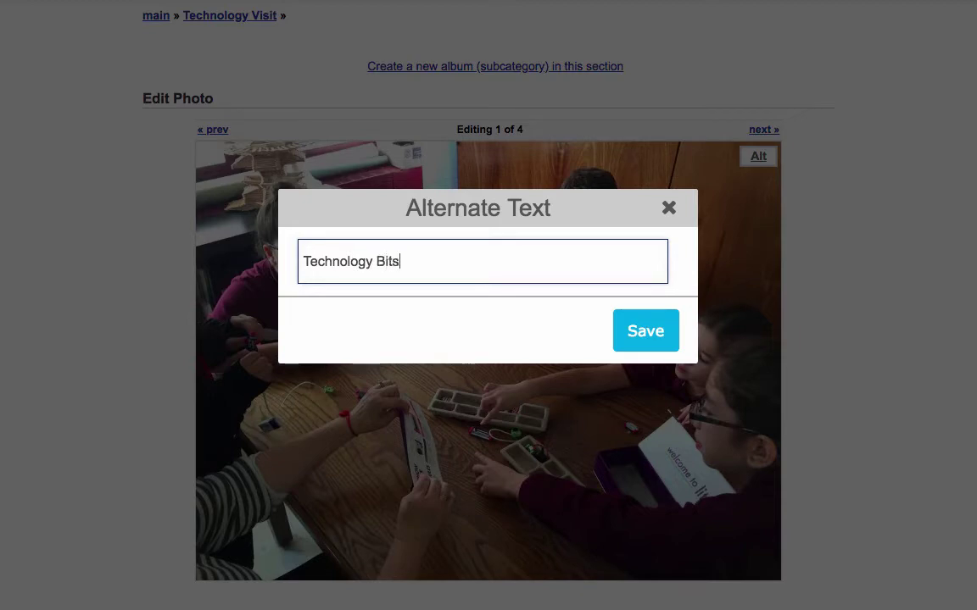
click(636, 334)
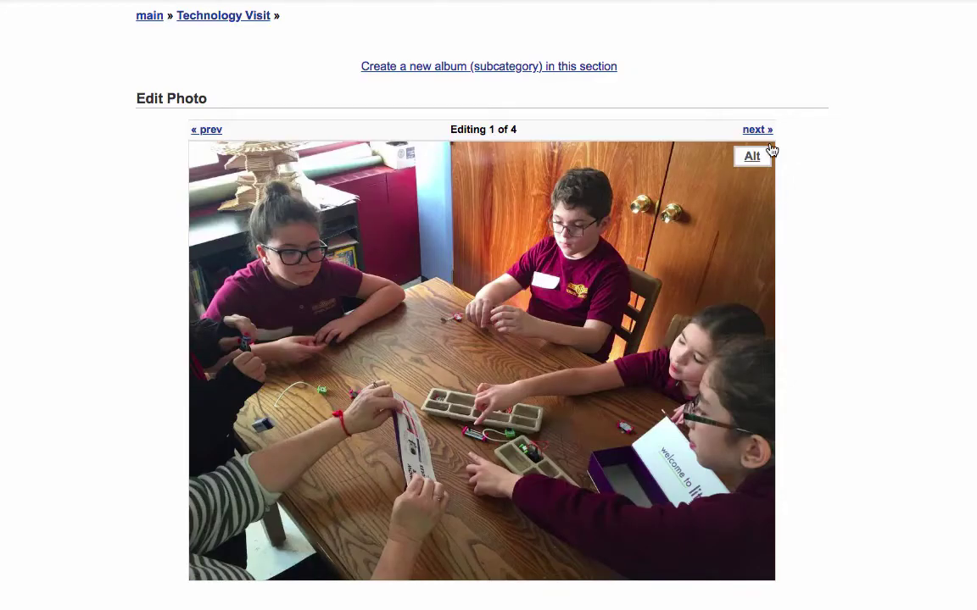
click(757, 130)
click(749, 157)
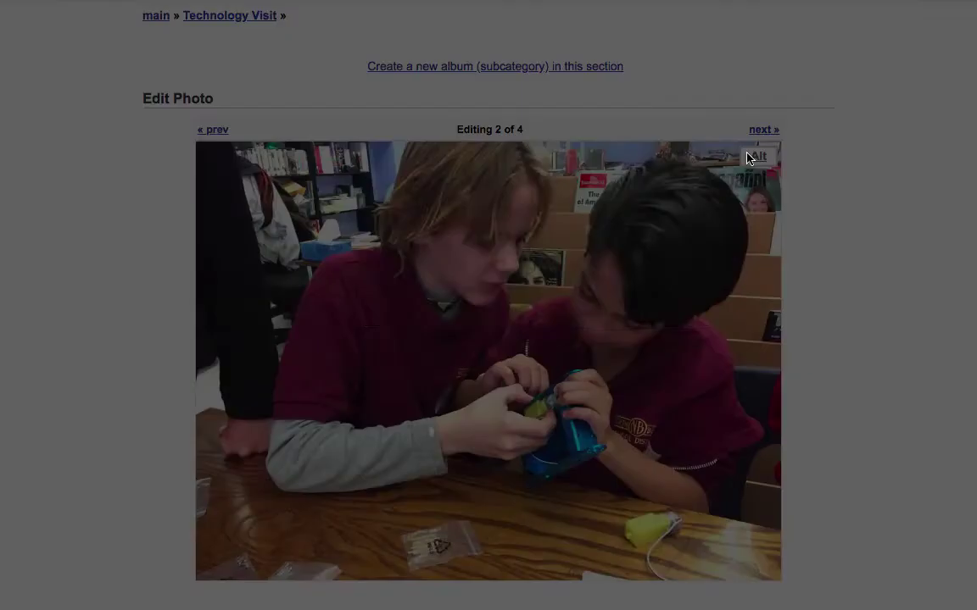
click(464, 271)
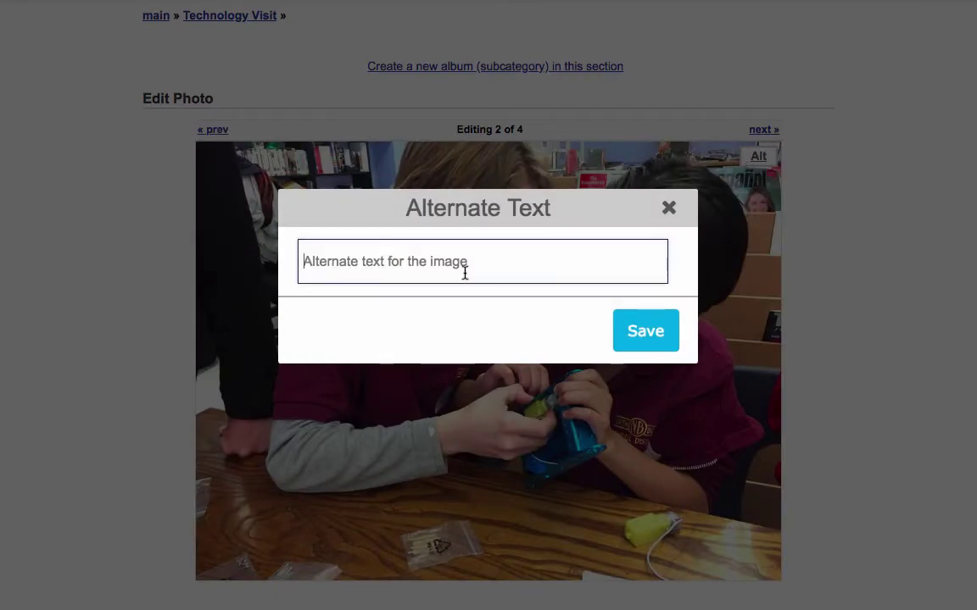
text(Team work)
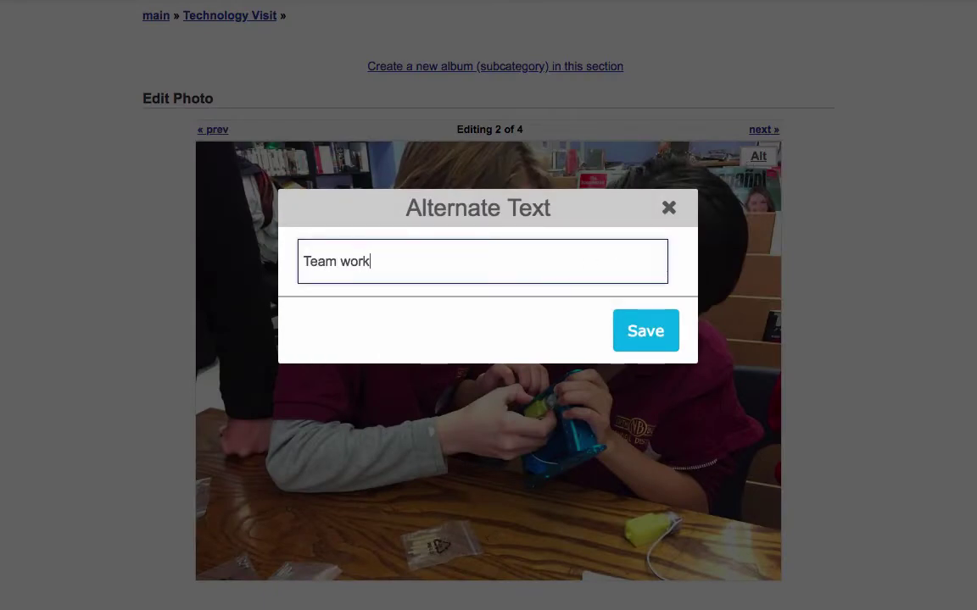
click(634, 327)
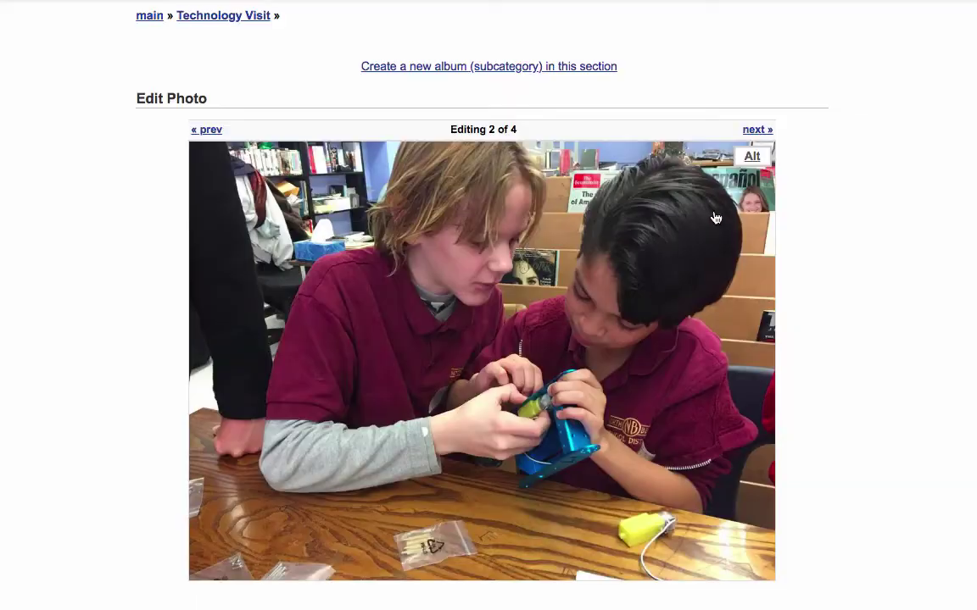
Give the third and fourth photos alt text 'Working Together' and 'Smile! We are happy!'.
click(757, 129)
click(753, 156)
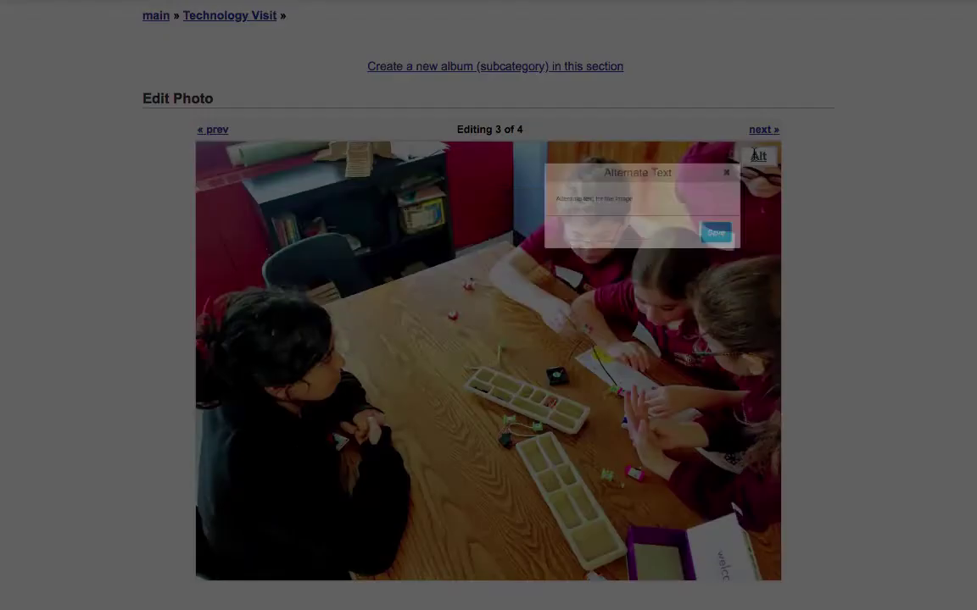
click(436, 261)
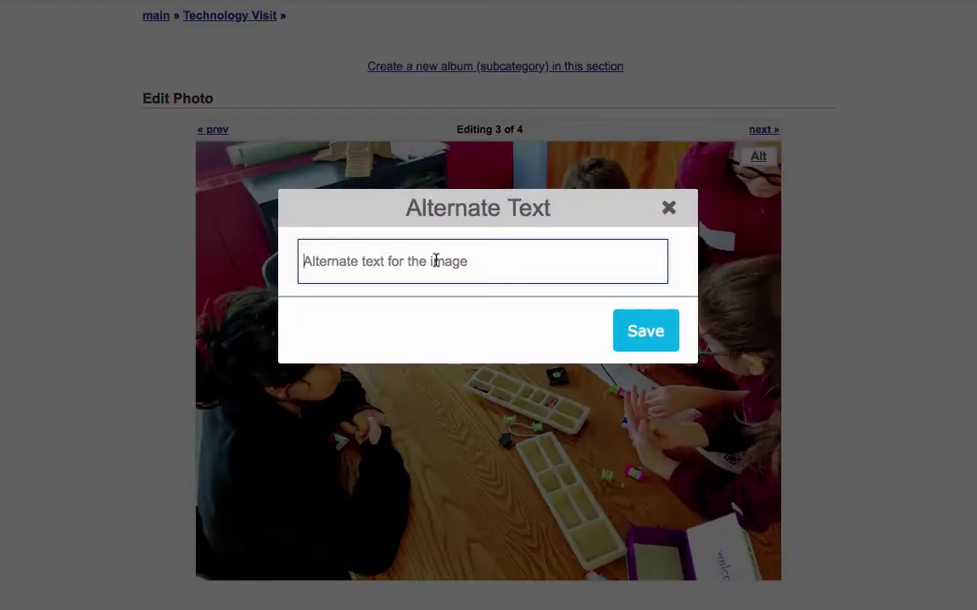
text(Working )
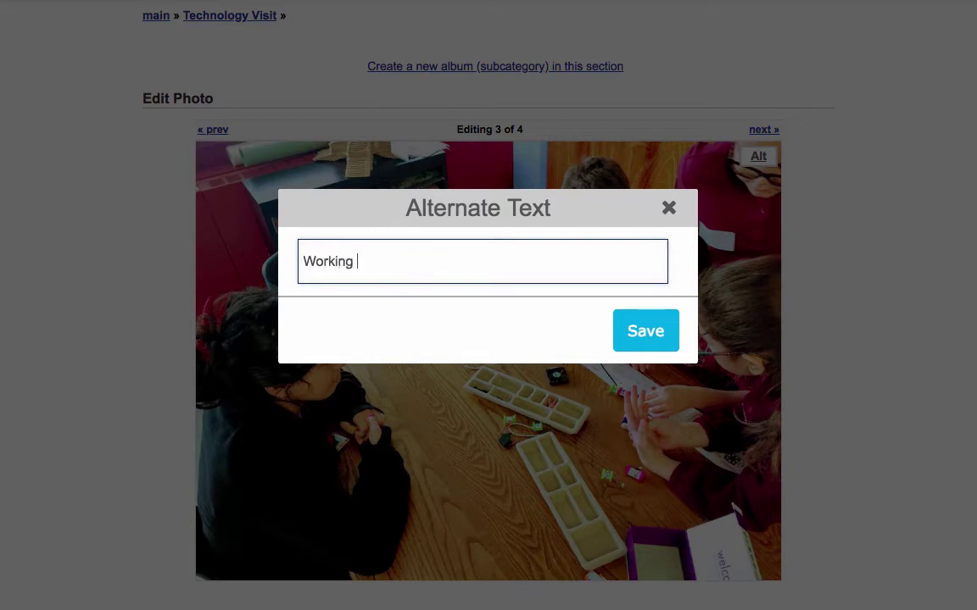
text(Together)
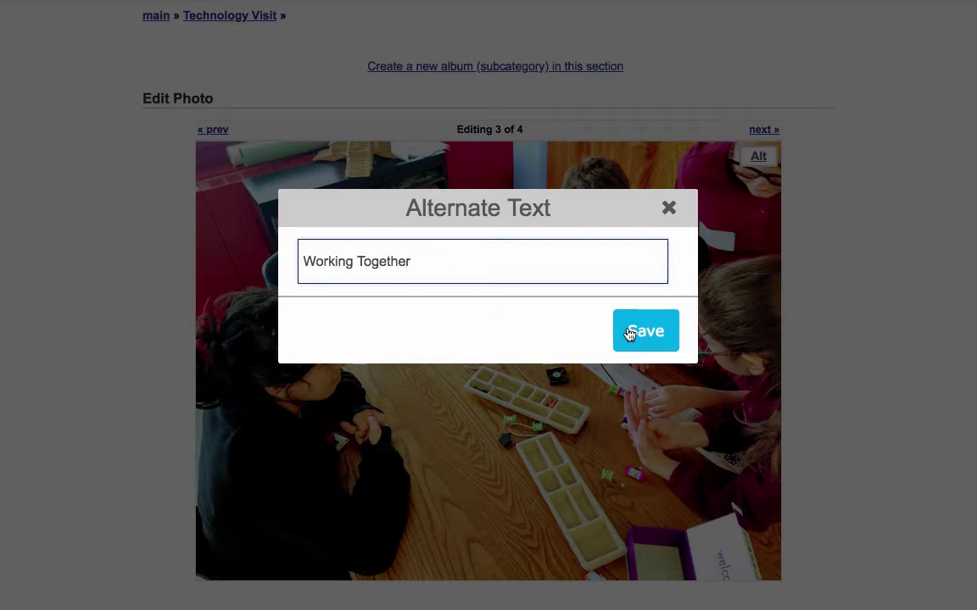
click(628, 331)
click(757, 130)
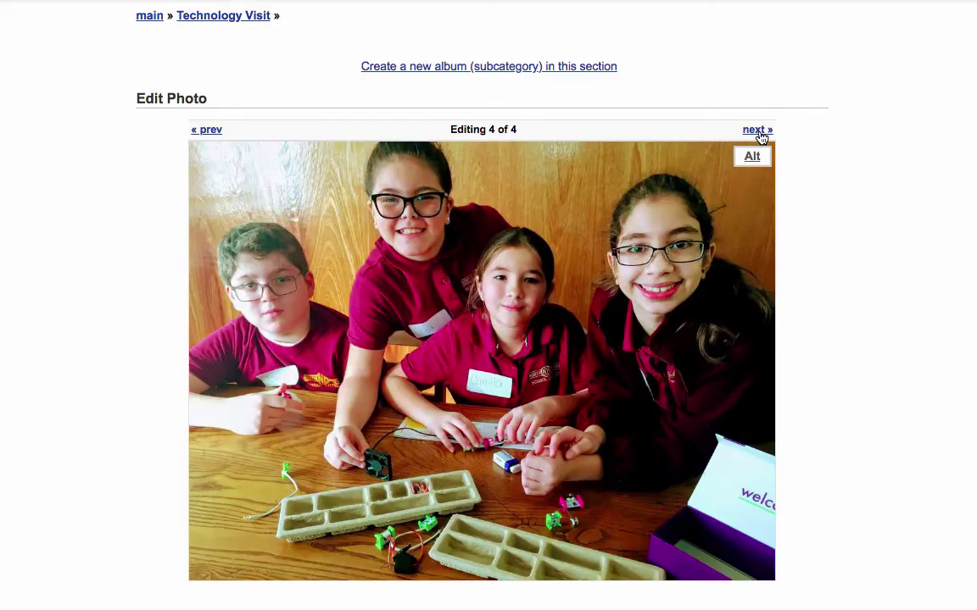
click(754, 157)
click(504, 259)
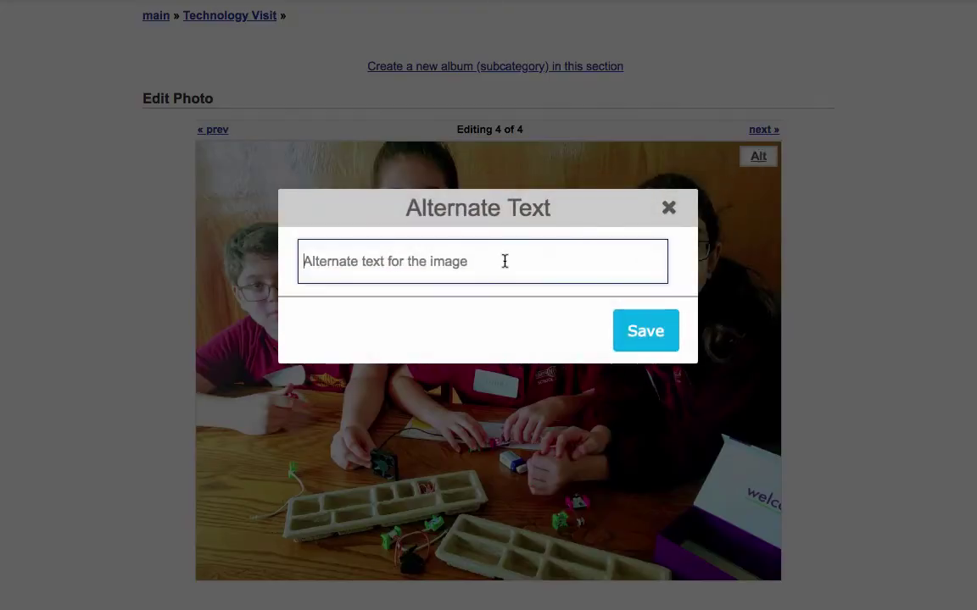
text(Smile! We )
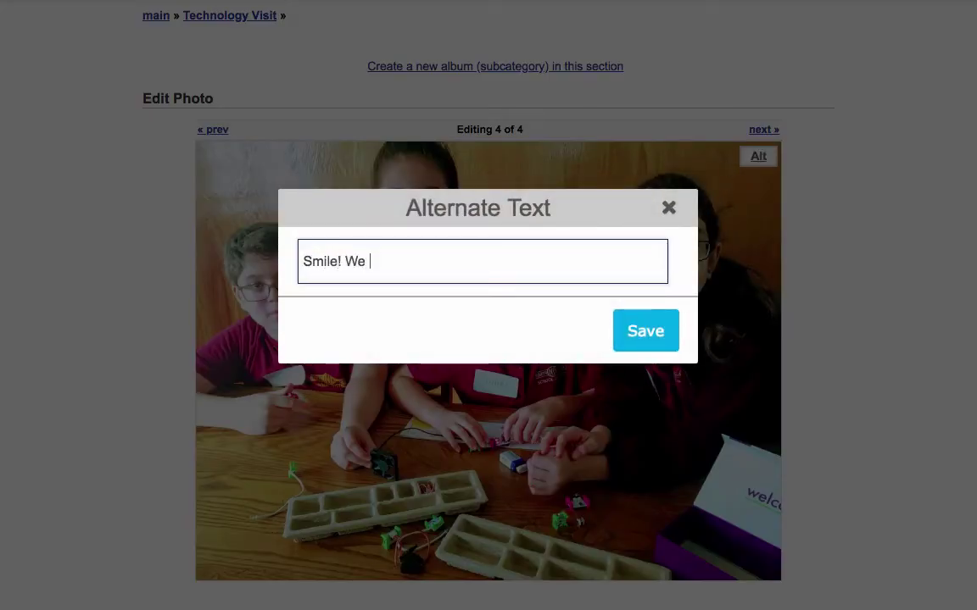
text(are happy!)
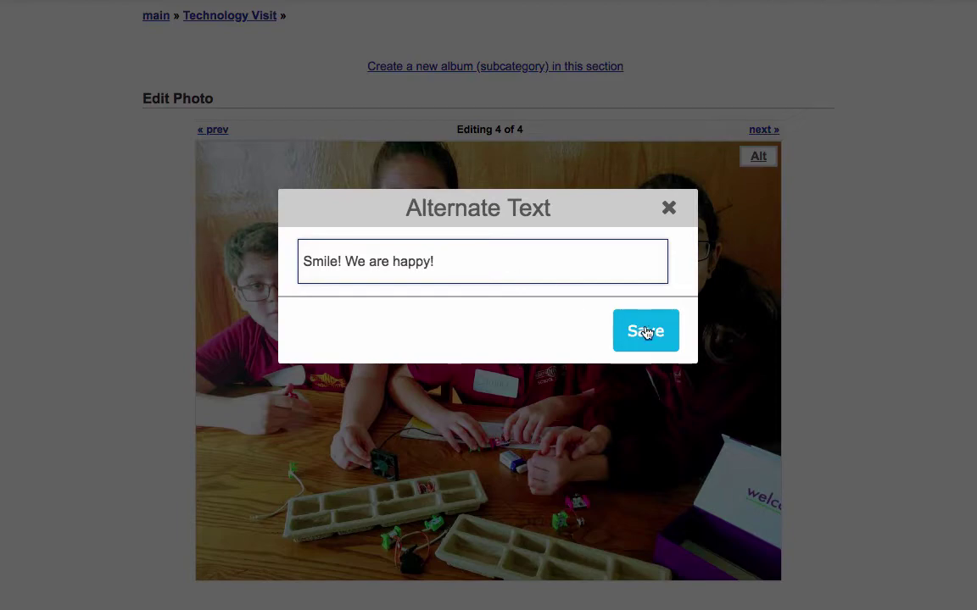
click(642, 332)
scroll(795, 310, down, 3)
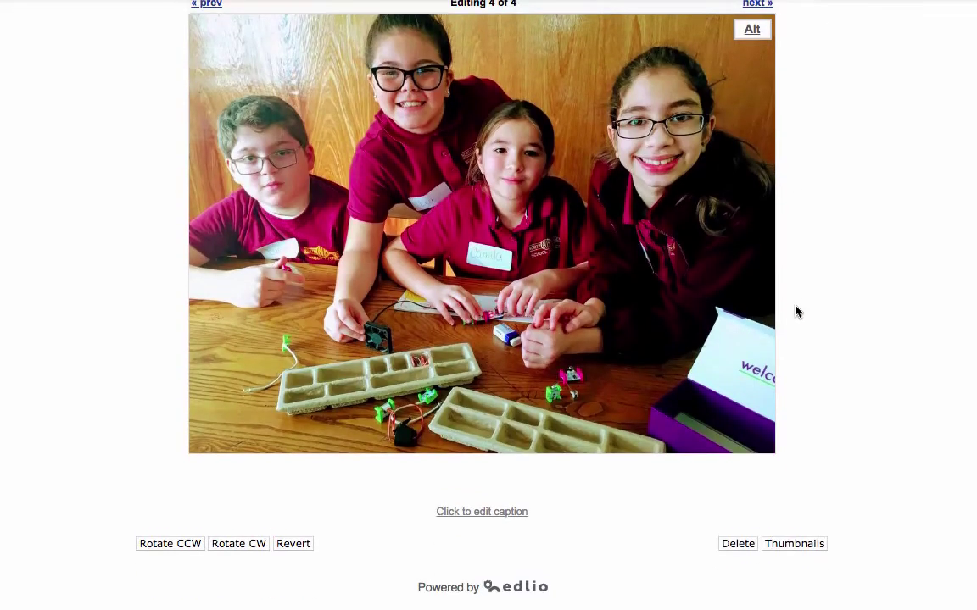
scroll(796, 311, up, 4)
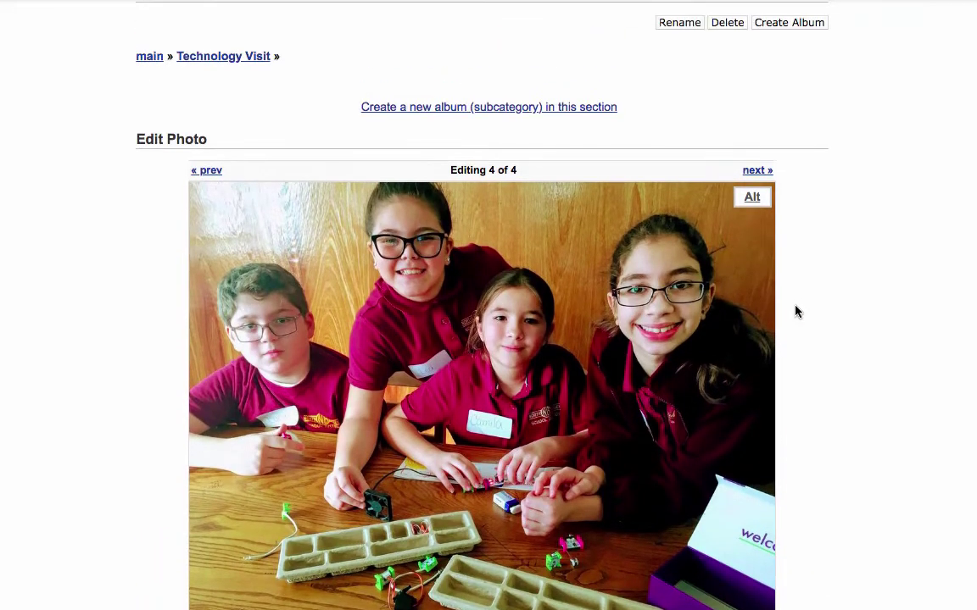
scroll(283, 172, up, 1)
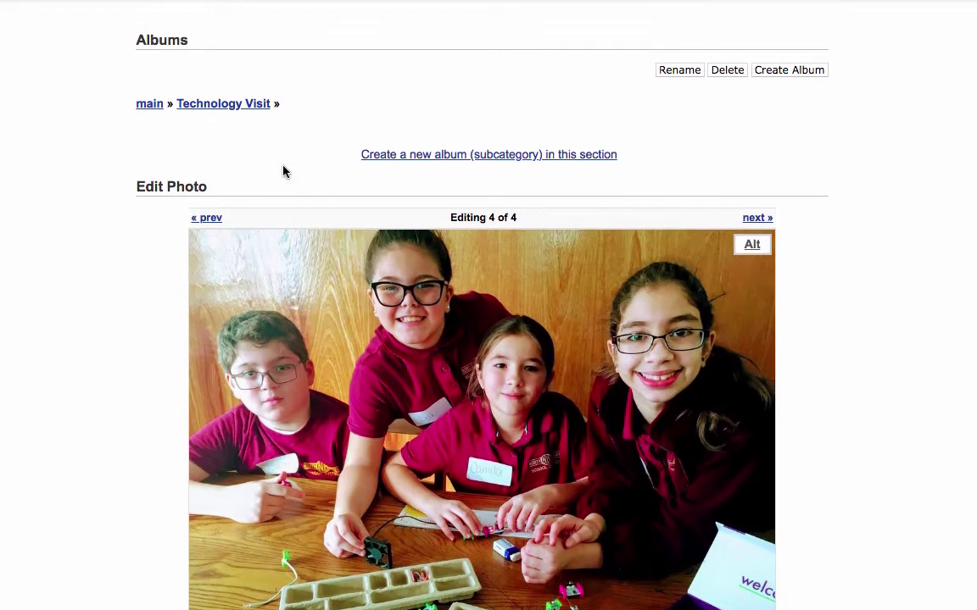
Revisit the Technology Visit album via Dashboard > Pages > Photo Album, then return to the dashboard.
click(218, 103)
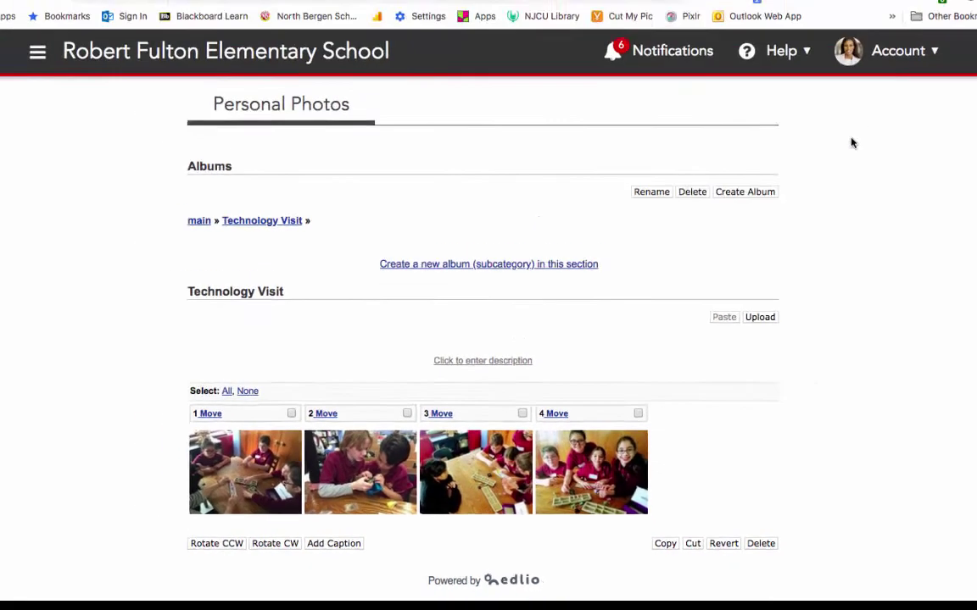
click(926, 71)
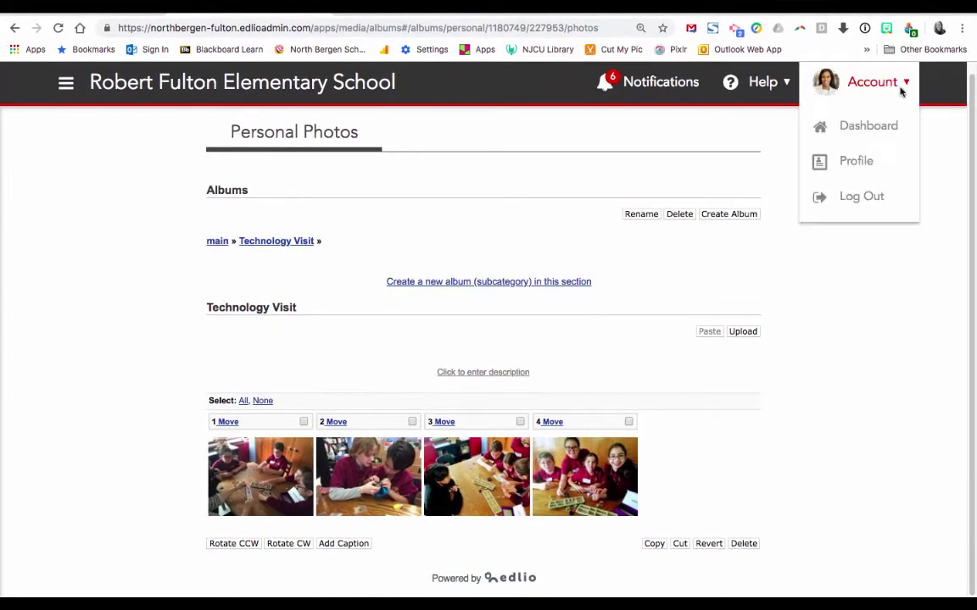
click(877, 127)
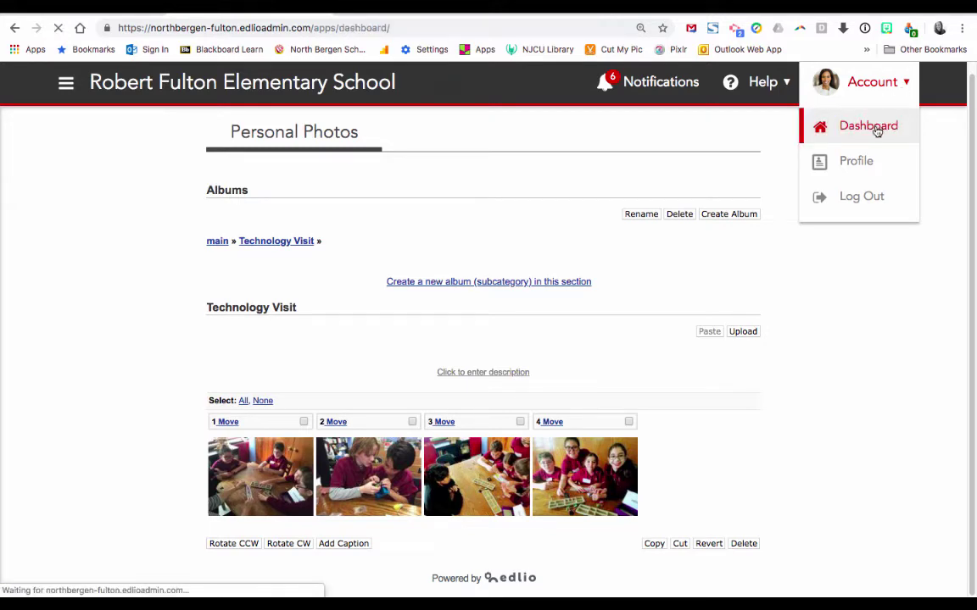
click(815, 174)
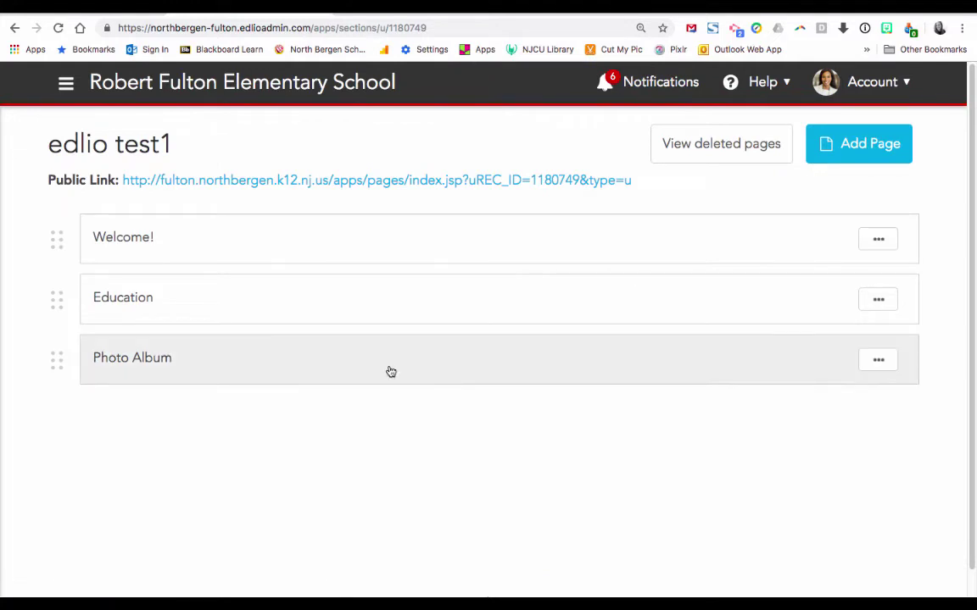
click(421, 361)
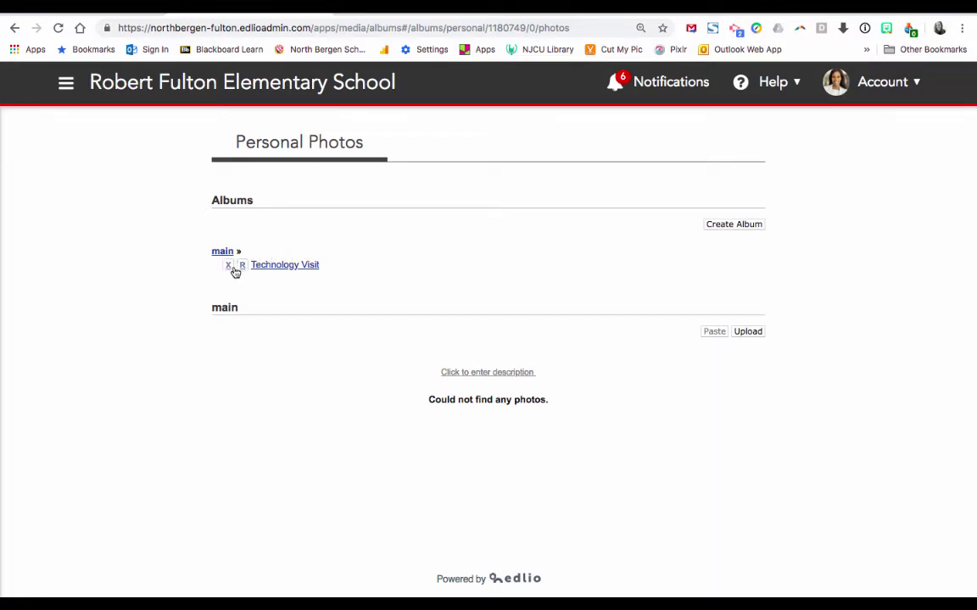
click(272, 265)
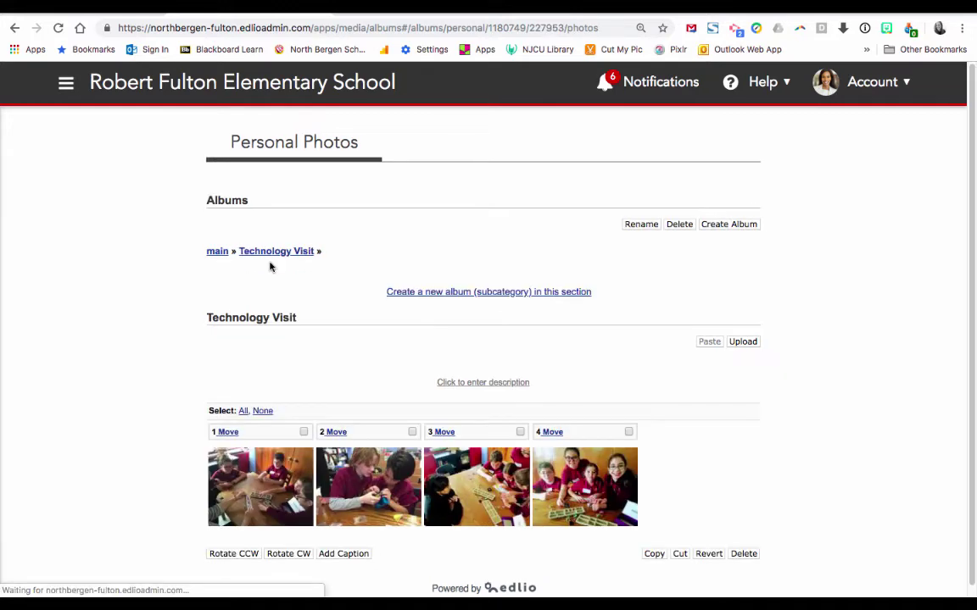
scroll(524, 272, down, 1)
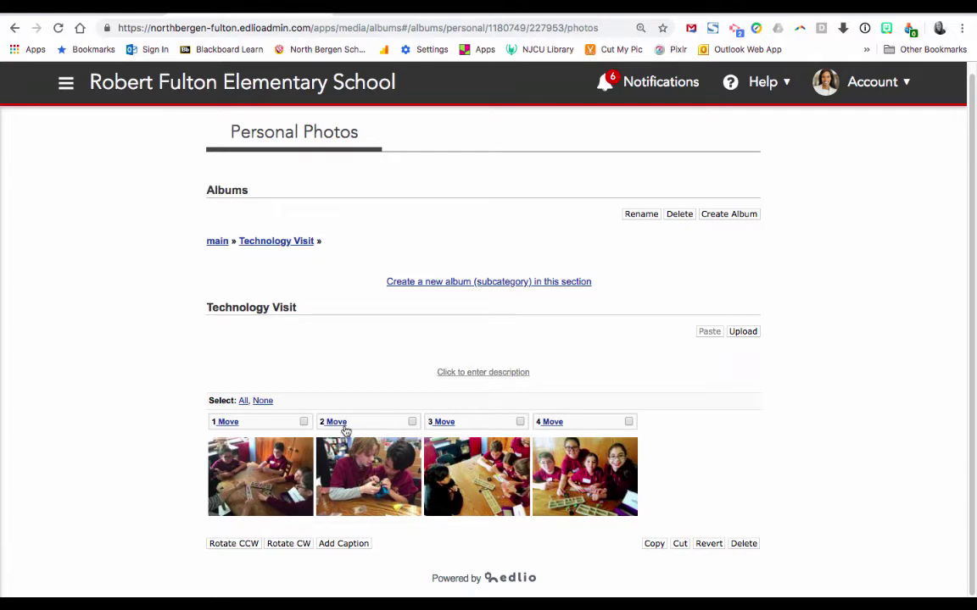
click(304, 422)
click(895, 90)
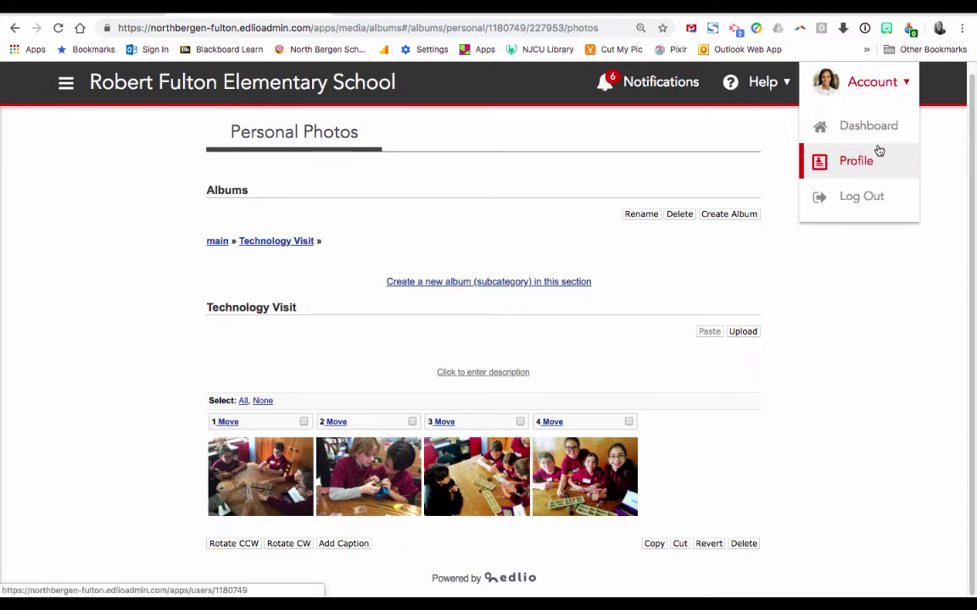
click(893, 127)
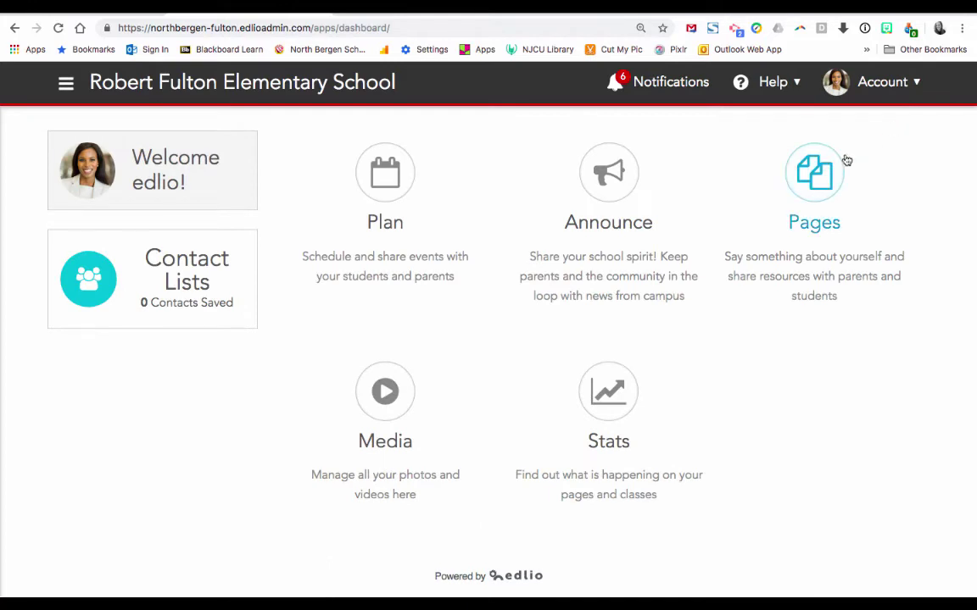
Open the Welcome! page from the Pages list and show its Actions menu.
click(839, 160)
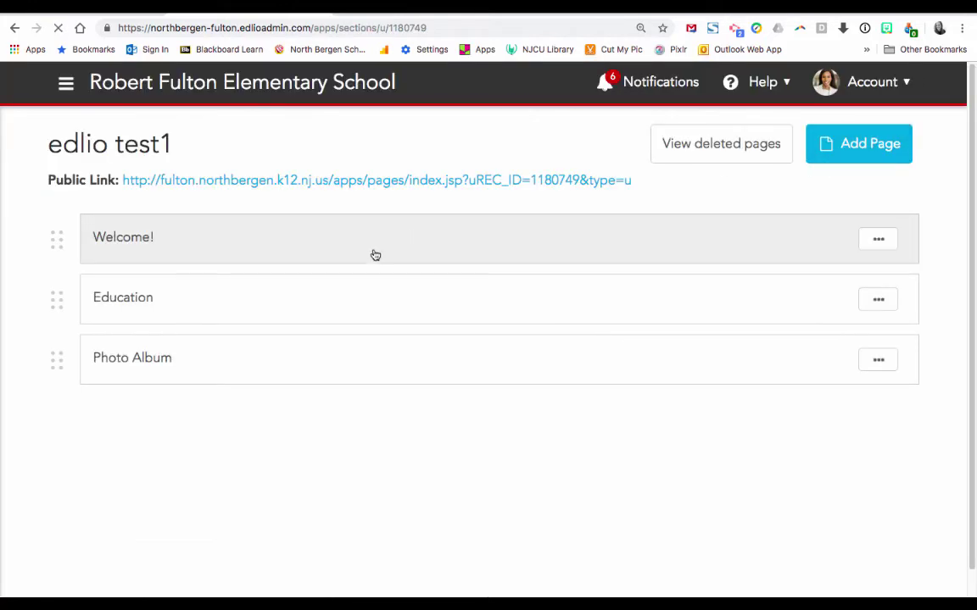
click(373, 254)
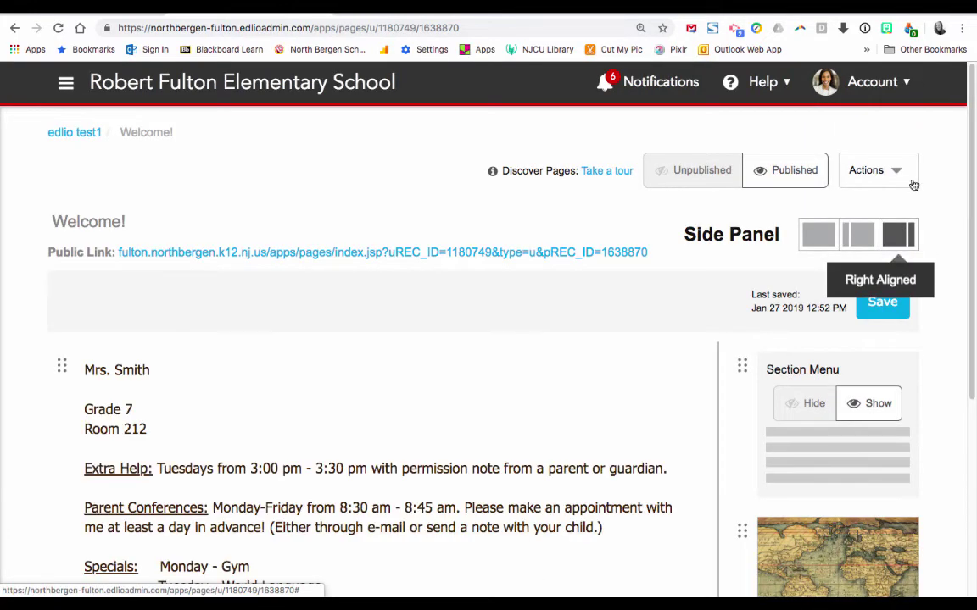
click(900, 173)
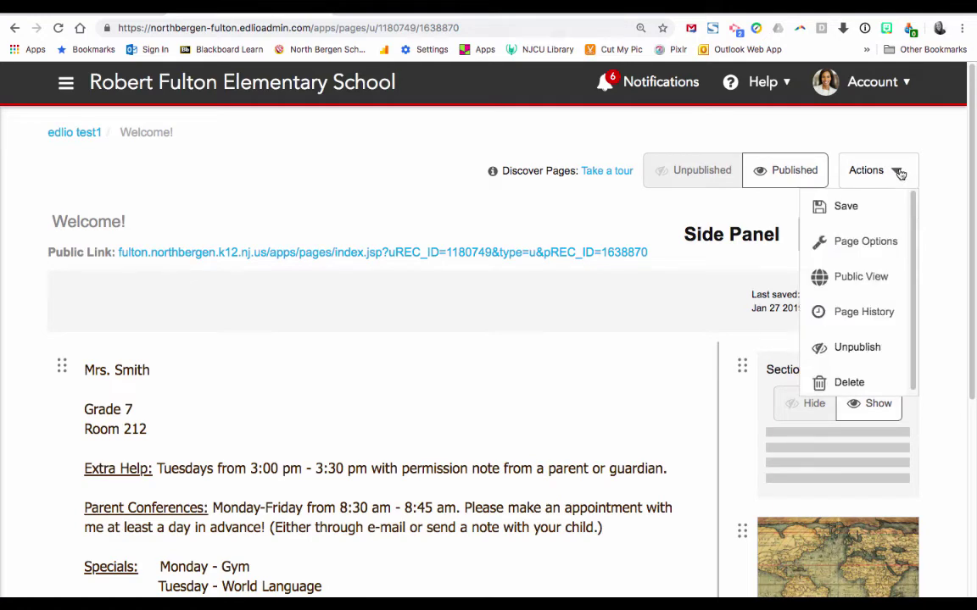
Preview the Welcome! page in Public View and browse to the Education page.
click(879, 283)
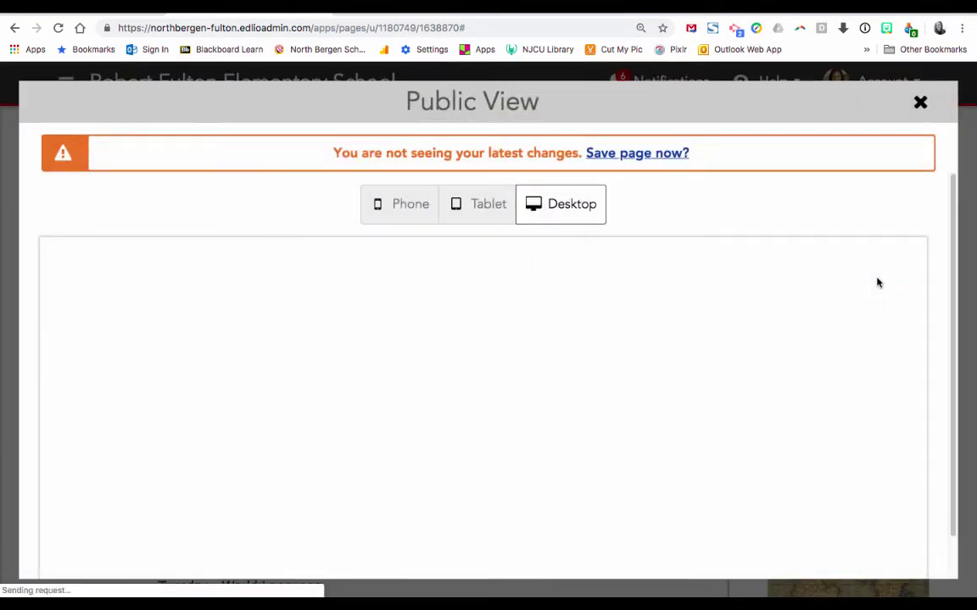
scroll(807, 380, down, 1)
scroll(807, 380, down, 5)
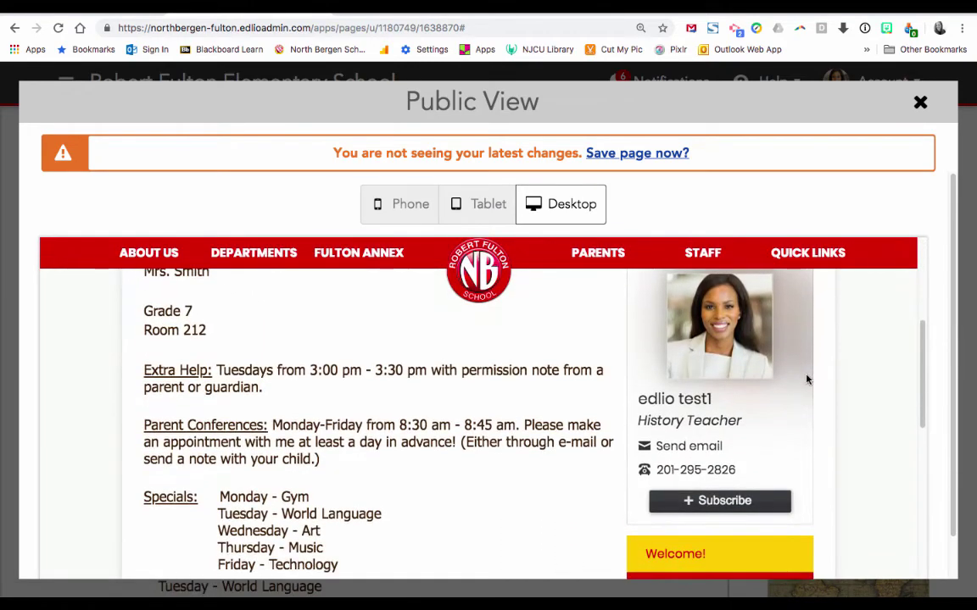
scroll(807, 380, down, 2)
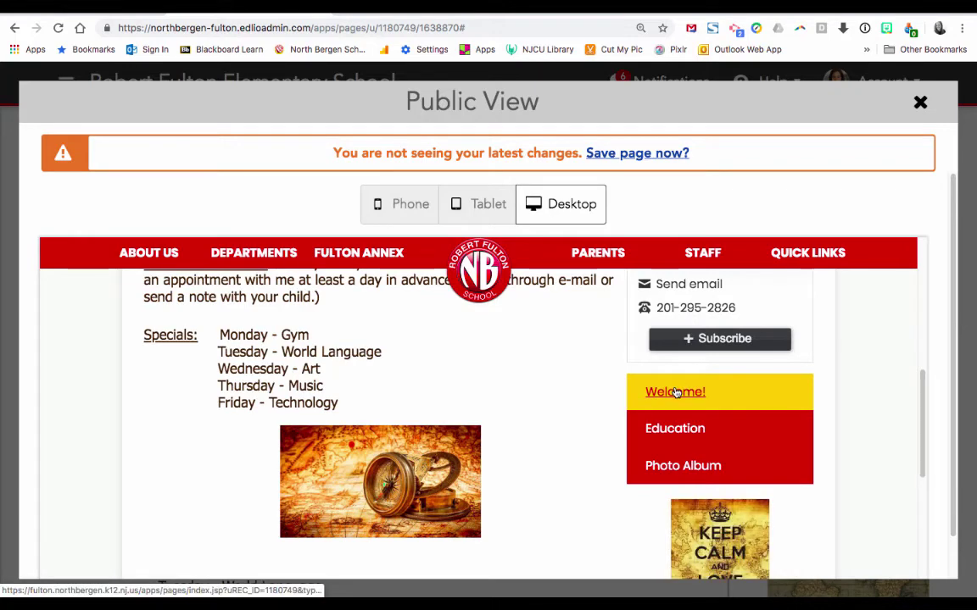
scroll(619, 400, up, 3)
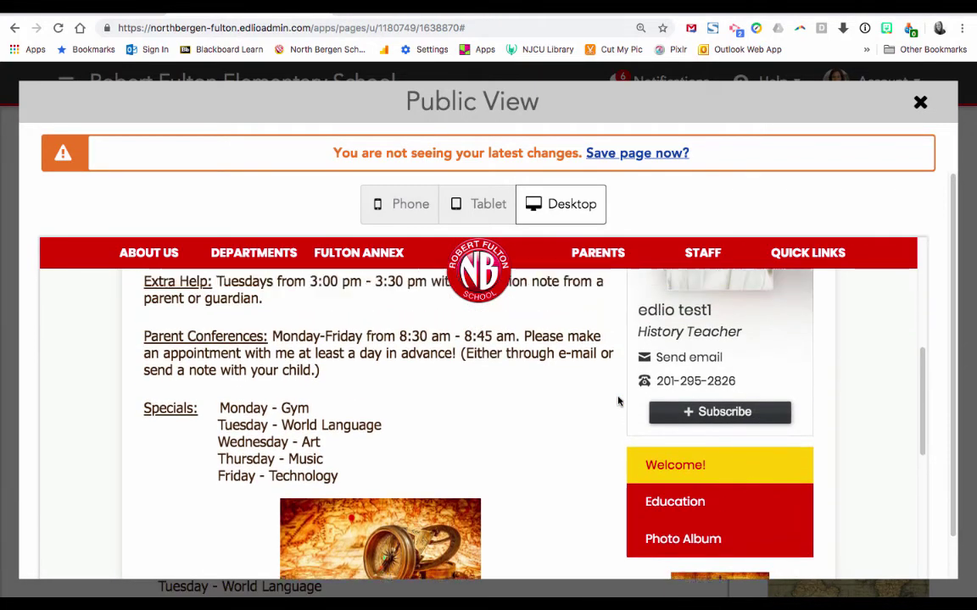
scroll(412, 440, down, 3)
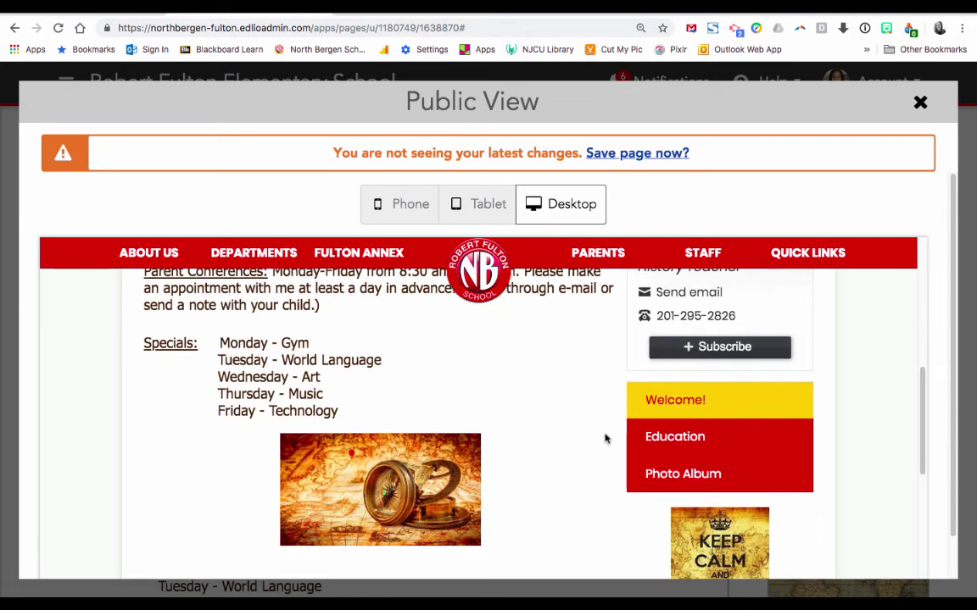
click(675, 437)
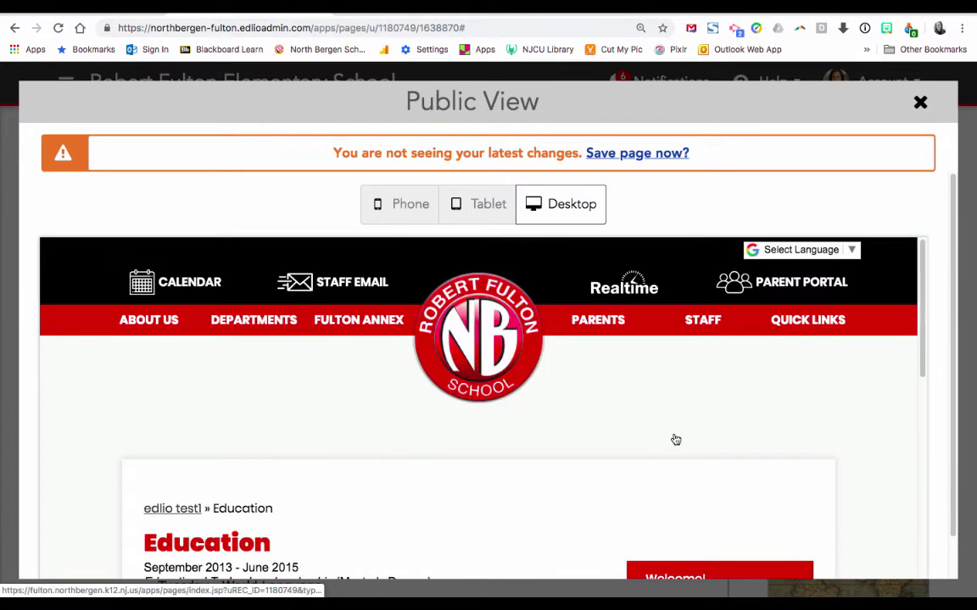
scroll(731, 466, down, 4)
scroll(733, 468, down, 1)
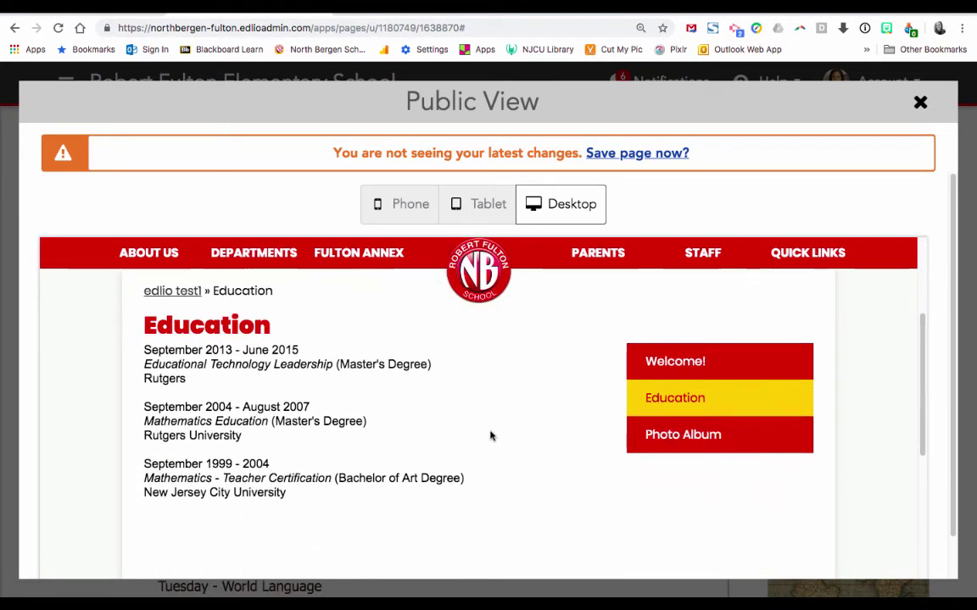
Browse the Technology Visit album photos on the previewed Photo Album page, then close the preview.
click(669, 436)
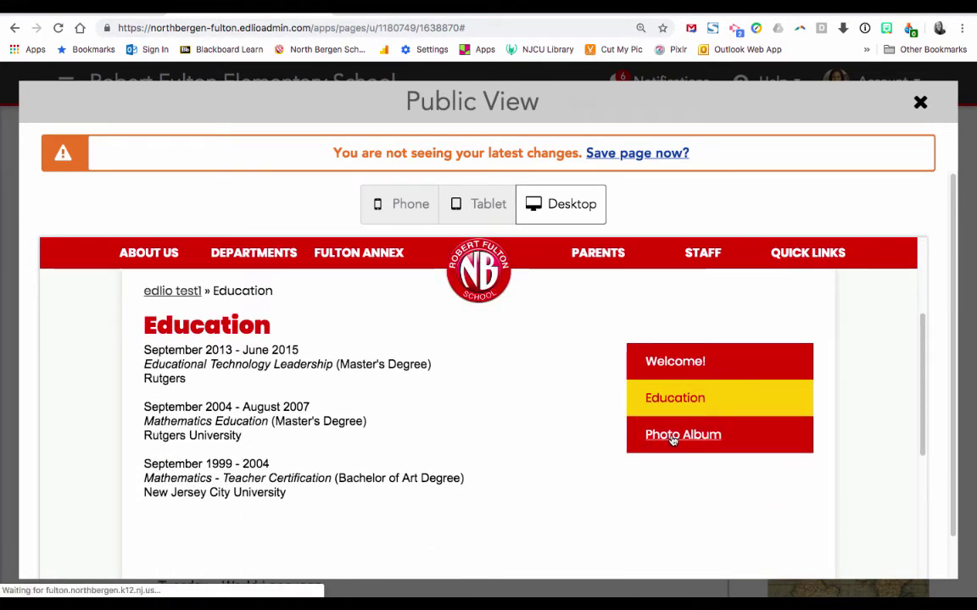
scroll(860, 450, down, 3)
scroll(859, 451, down, 3)
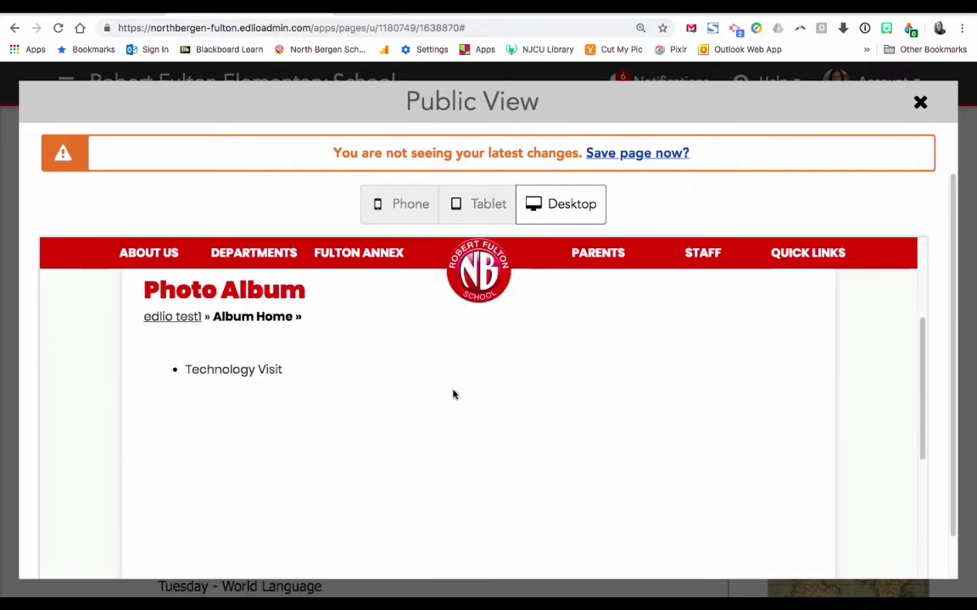
click(264, 373)
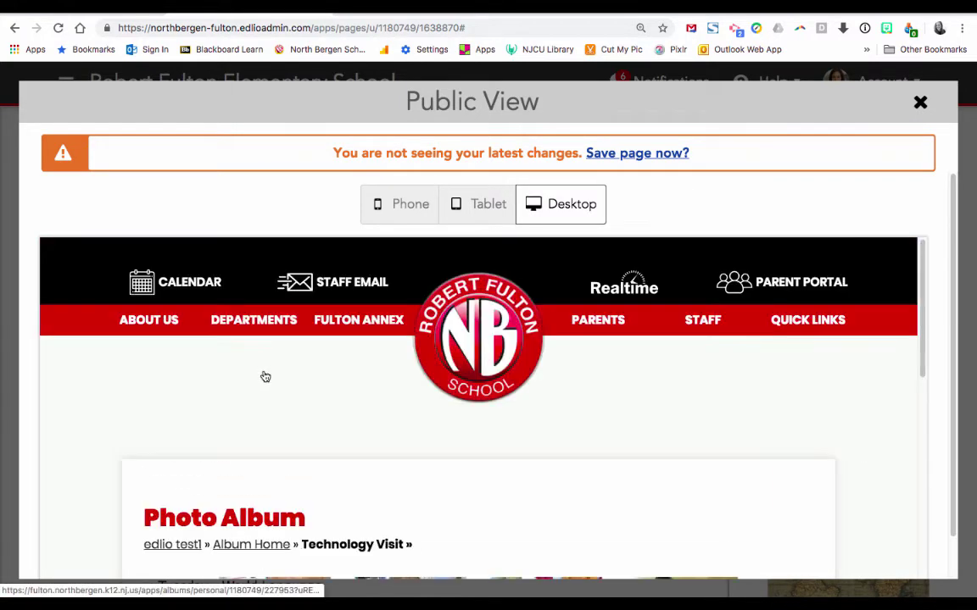
scroll(501, 433, down, 5)
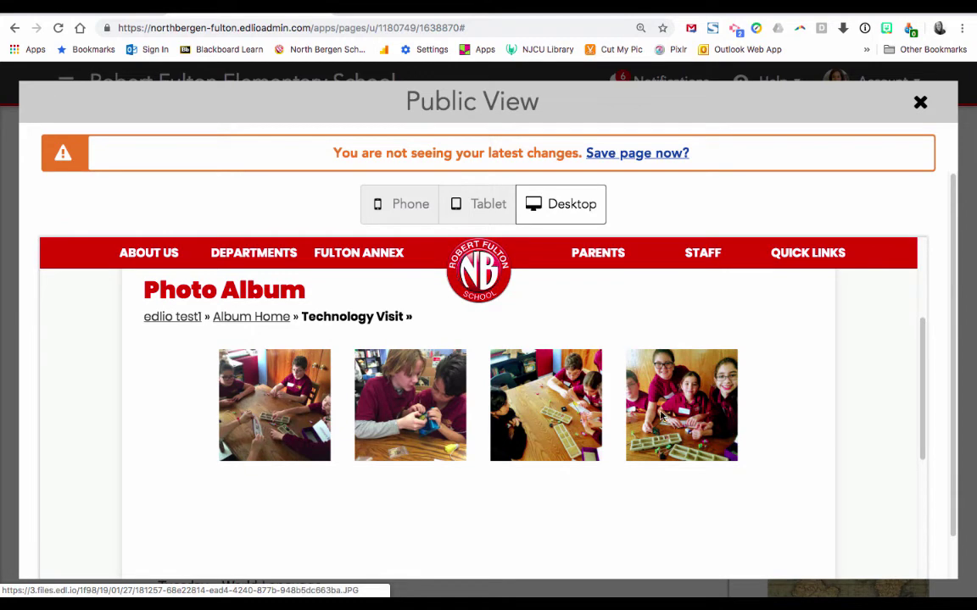
click(290, 399)
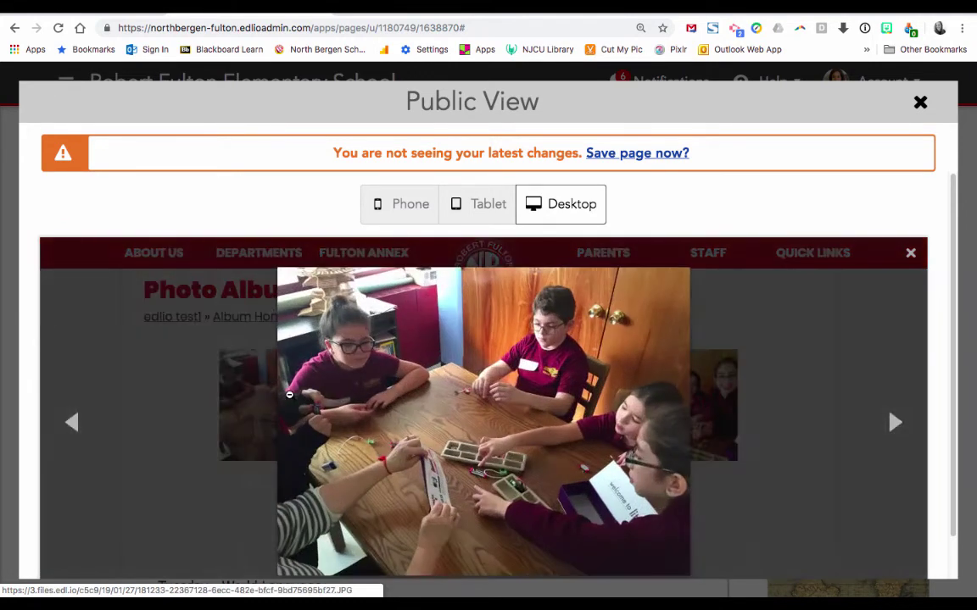
click(893, 421)
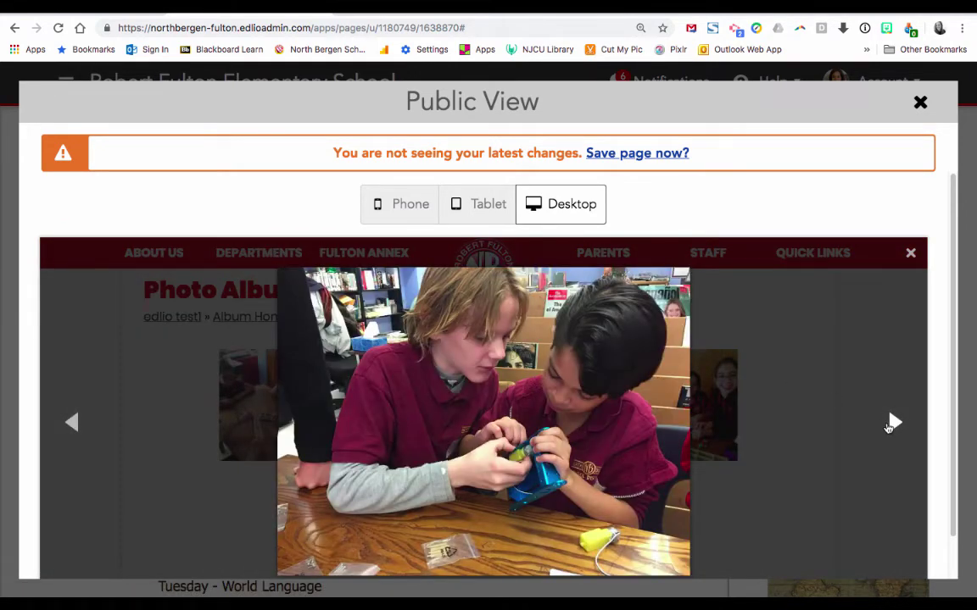
click(892, 423)
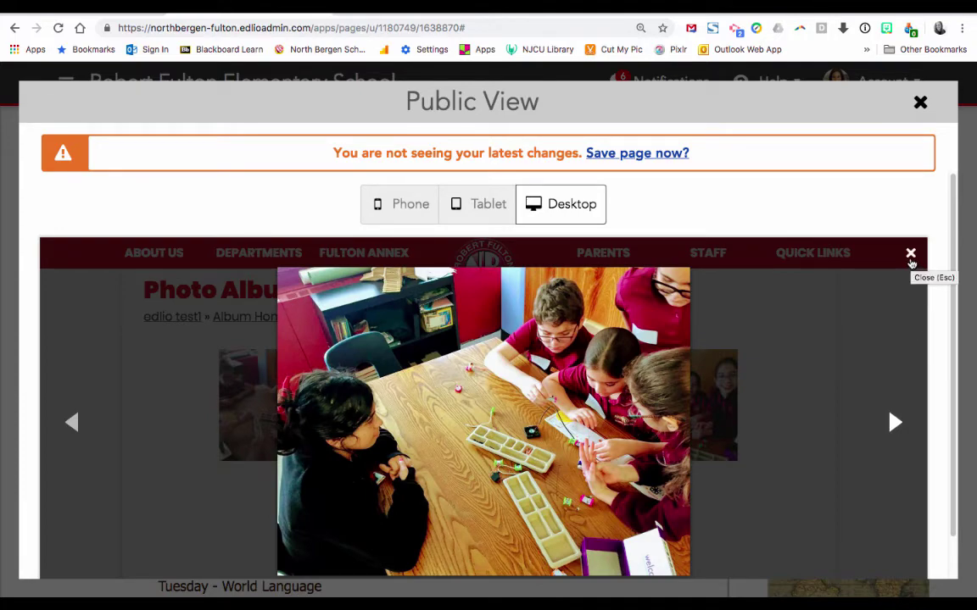
click(910, 254)
key(Escape)
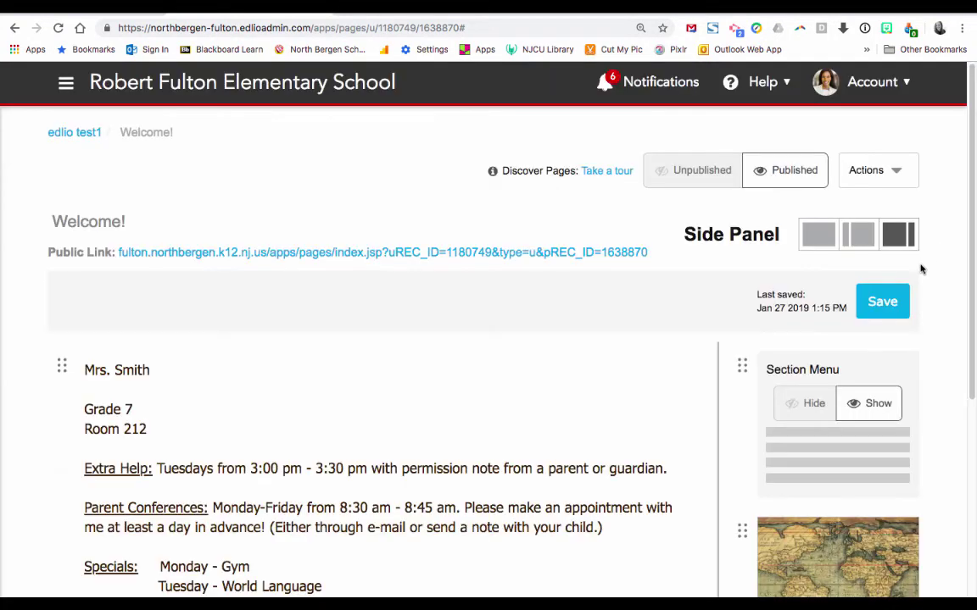
Save the Welcome! page and toggle Unpublished/Published twice, leaving it Published.
click(892, 305)
click(702, 172)
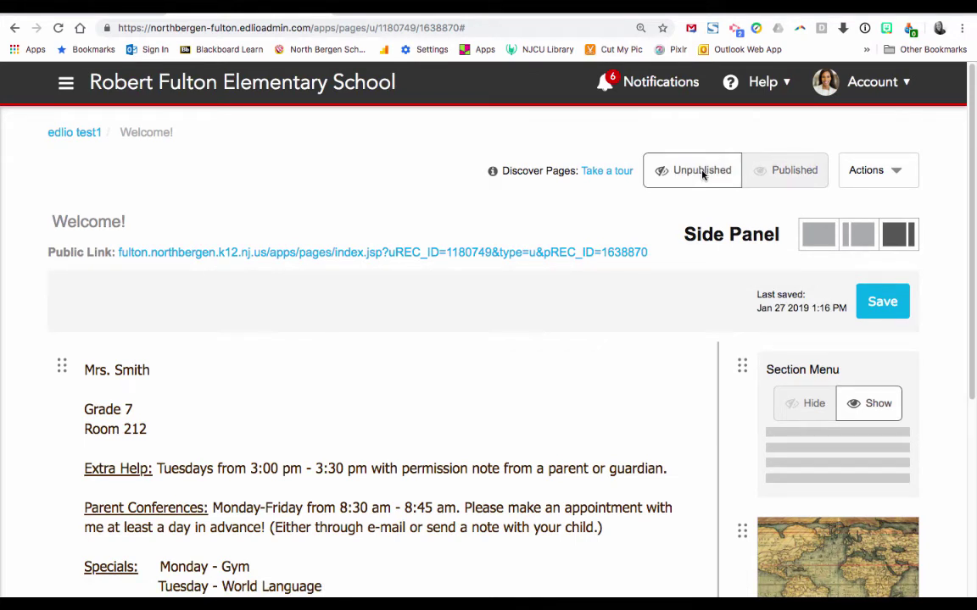
click(785, 178)
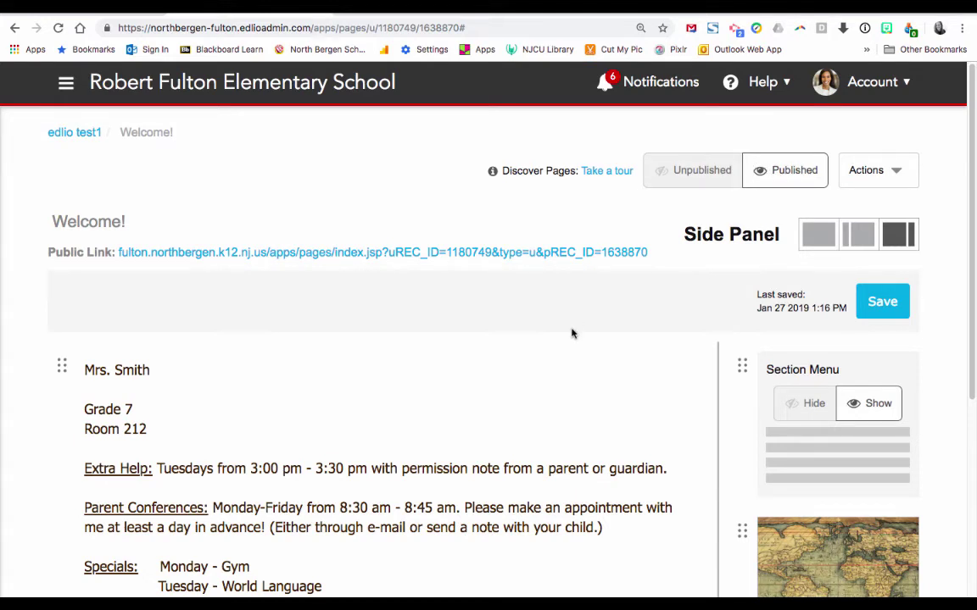
click(697, 175)
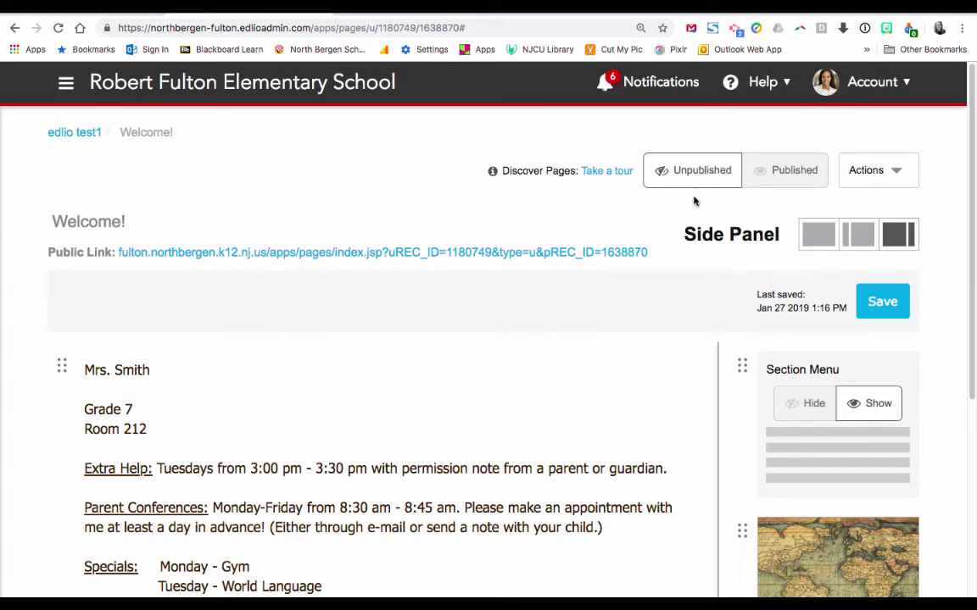
click(782, 176)
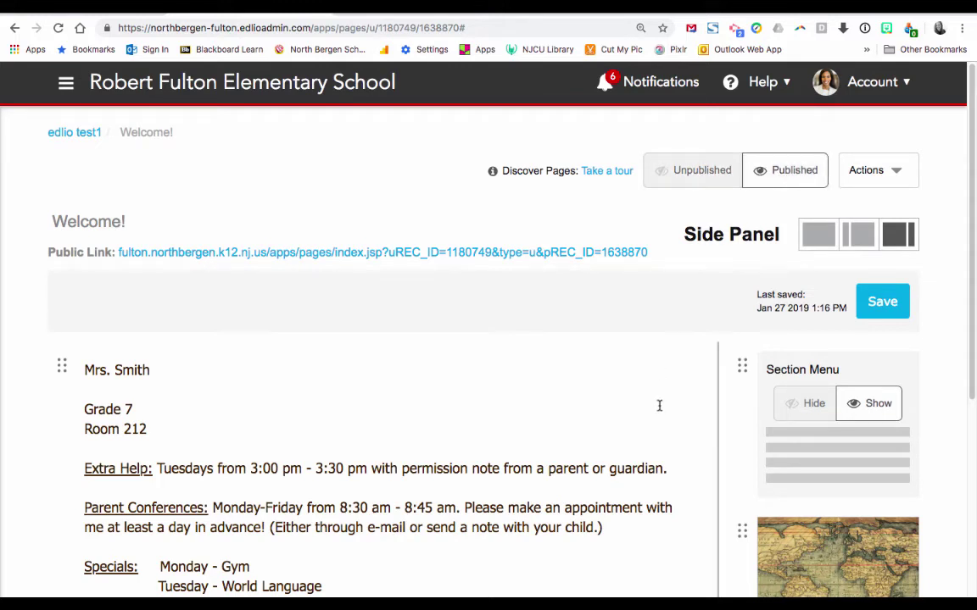
scroll(659, 406, down, 2)
scroll(658, 406, up, 2)
Add a new Links feature page from the dashboard's Pages list.
click(835, 82)
click(856, 126)
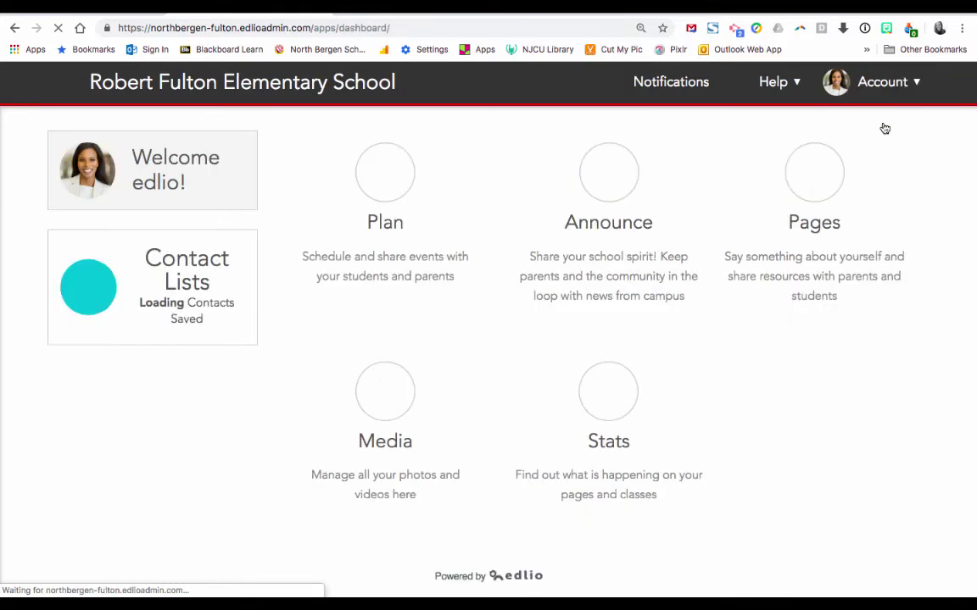
click(819, 201)
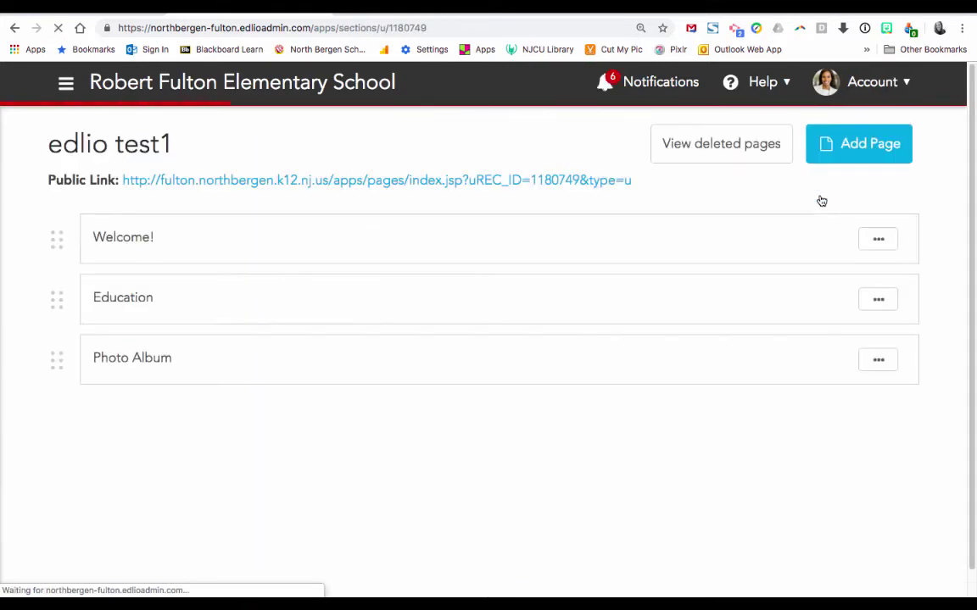
click(841, 151)
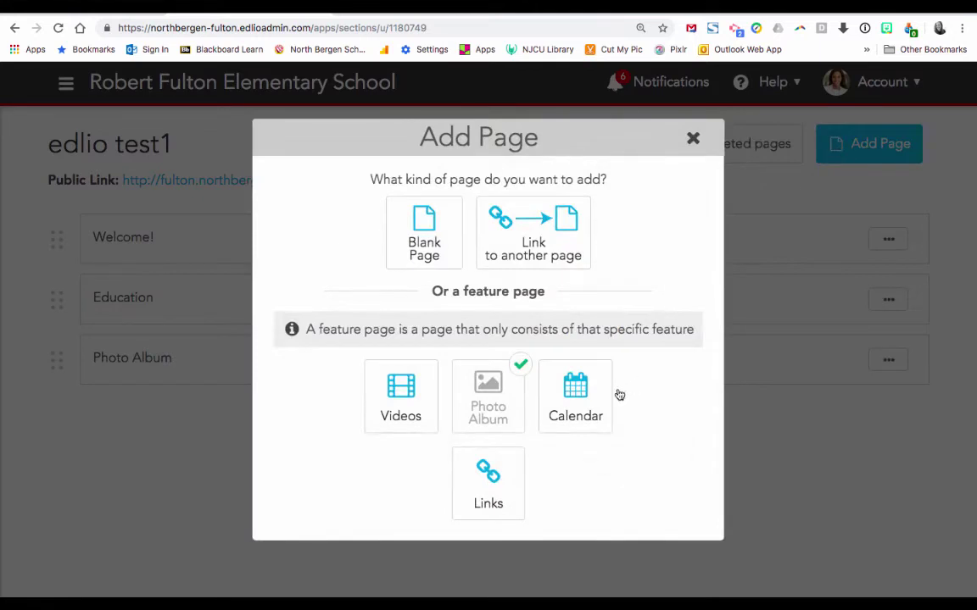
mouse_move(514, 430)
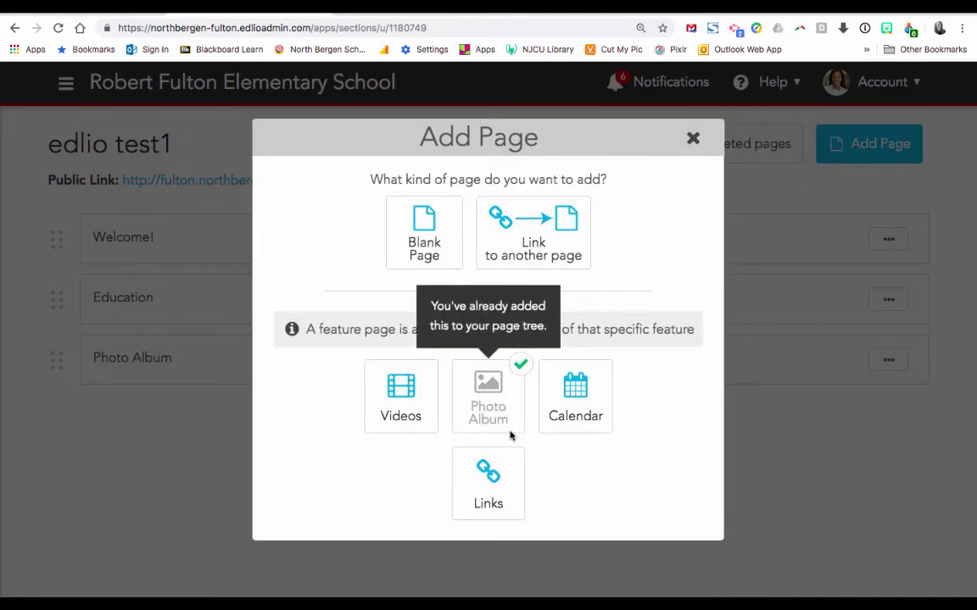
click(505, 496)
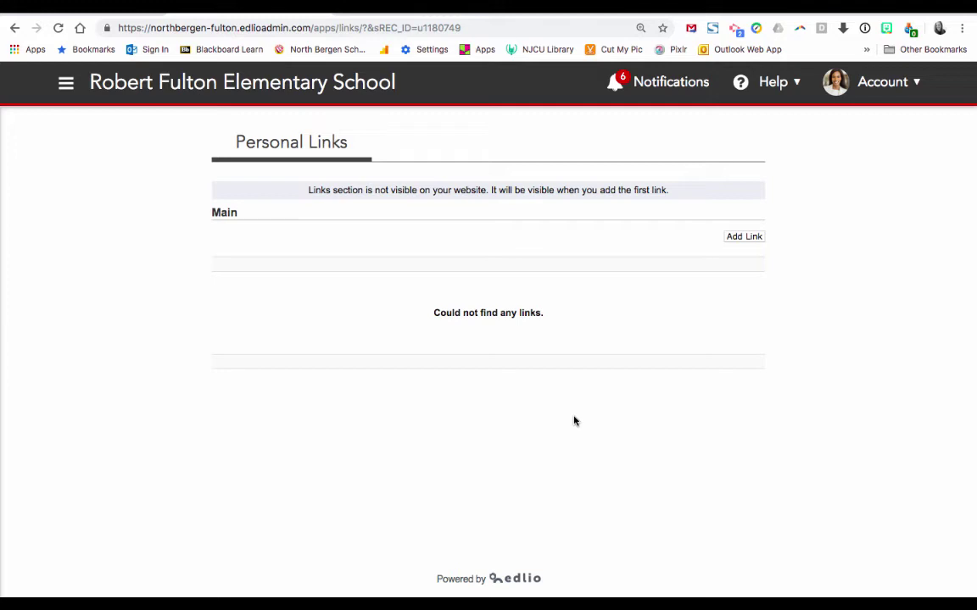
Start a new link in a new History category, named History Channel.
click(752, 240)
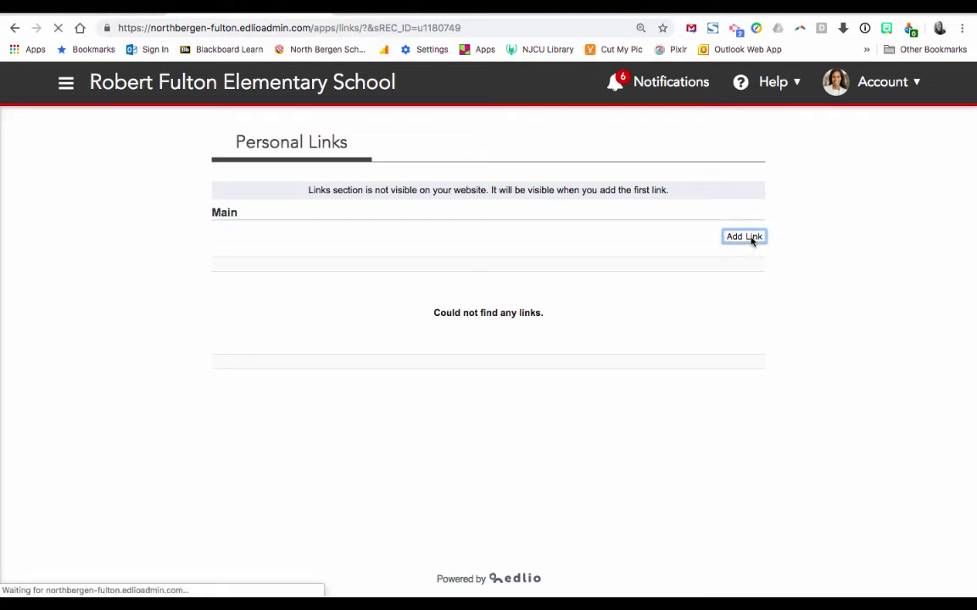
click(319, 265)
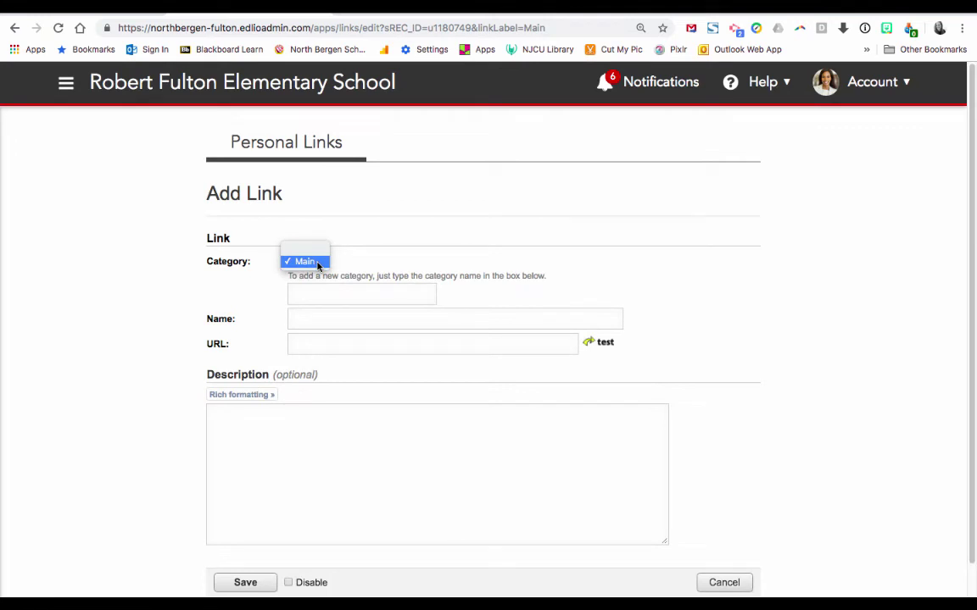
click(319, 264)
click(322, 292)
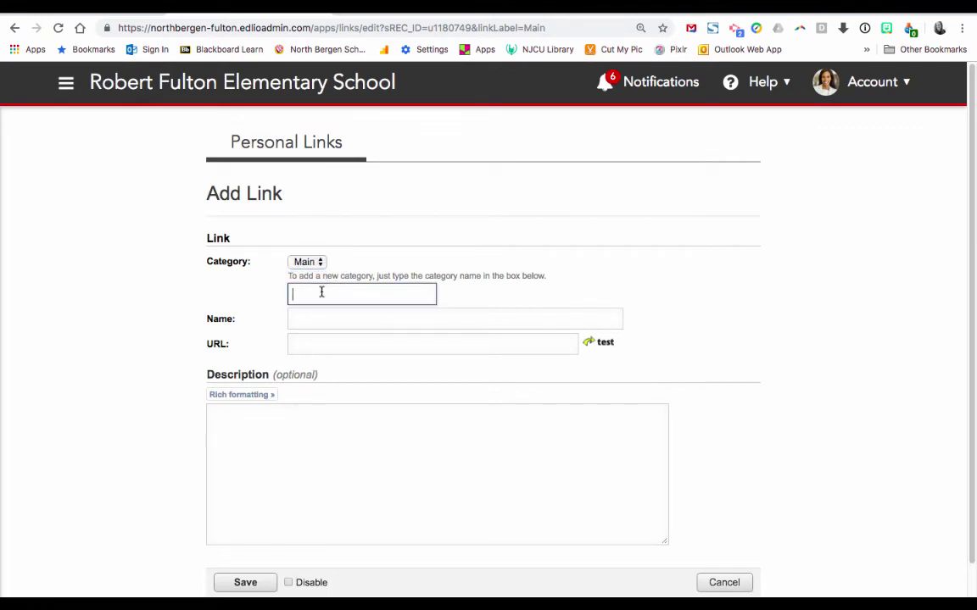
text(History H)
click(305, 320)
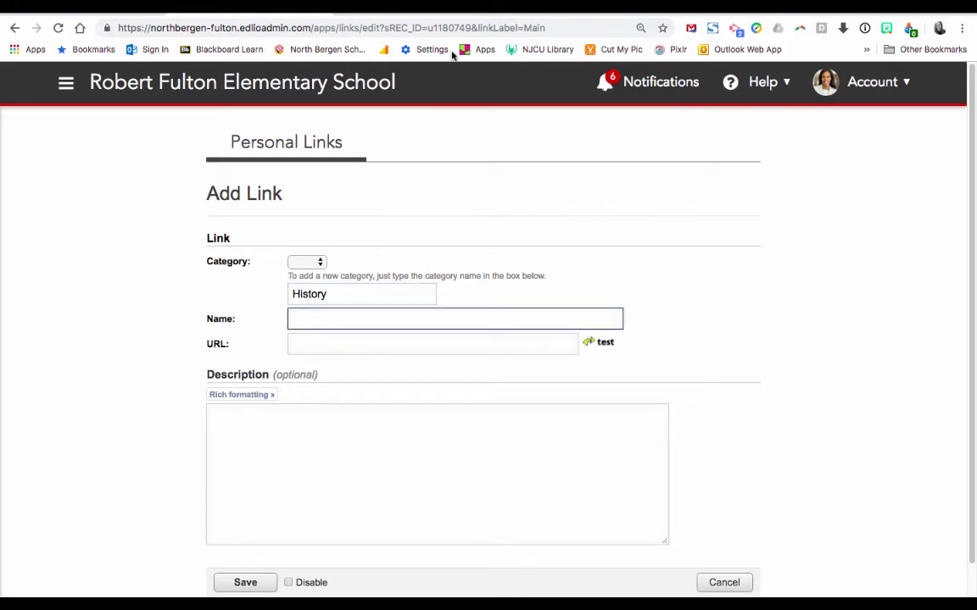
click(203, 327)
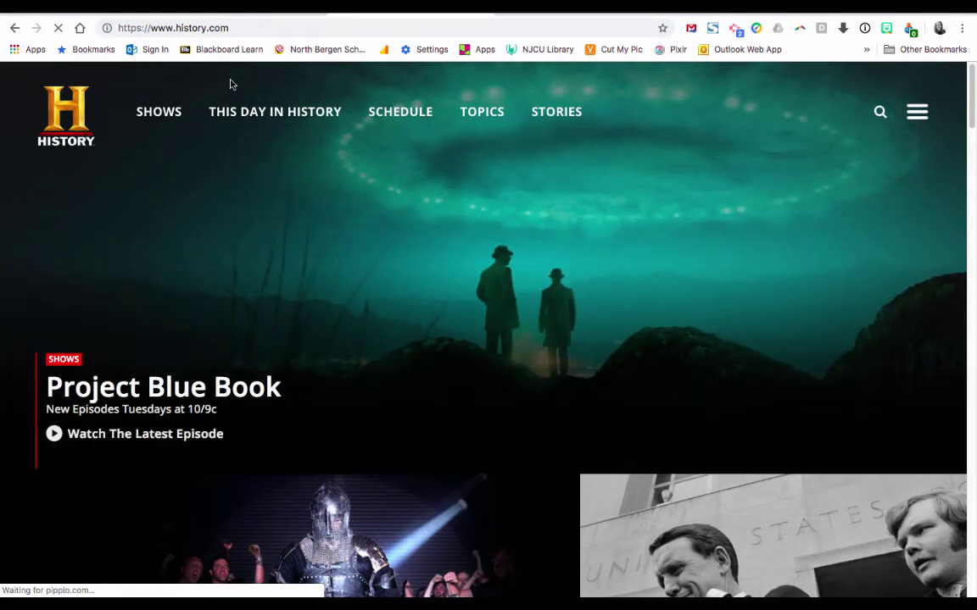
click(238, 12)
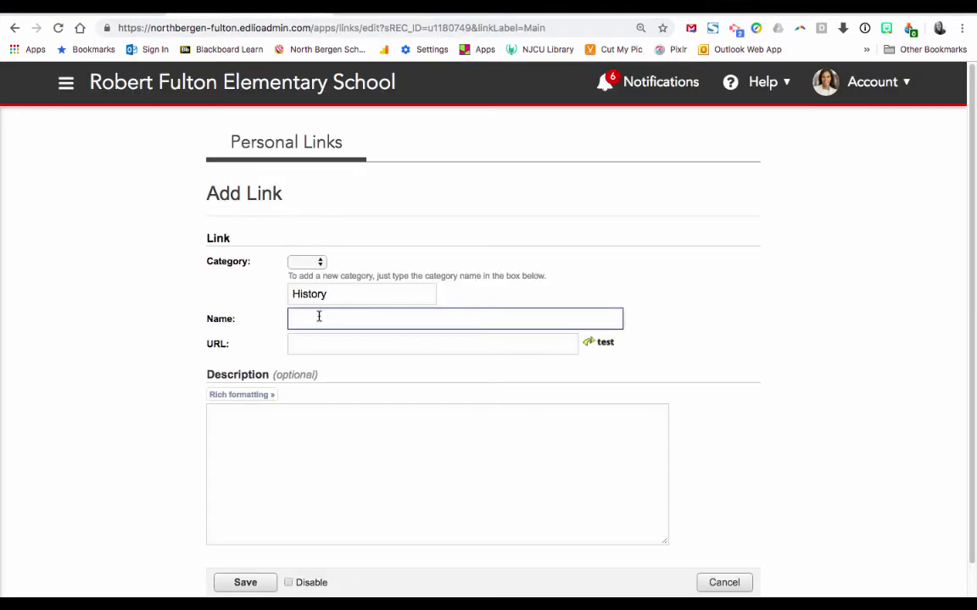
text(History Channel)
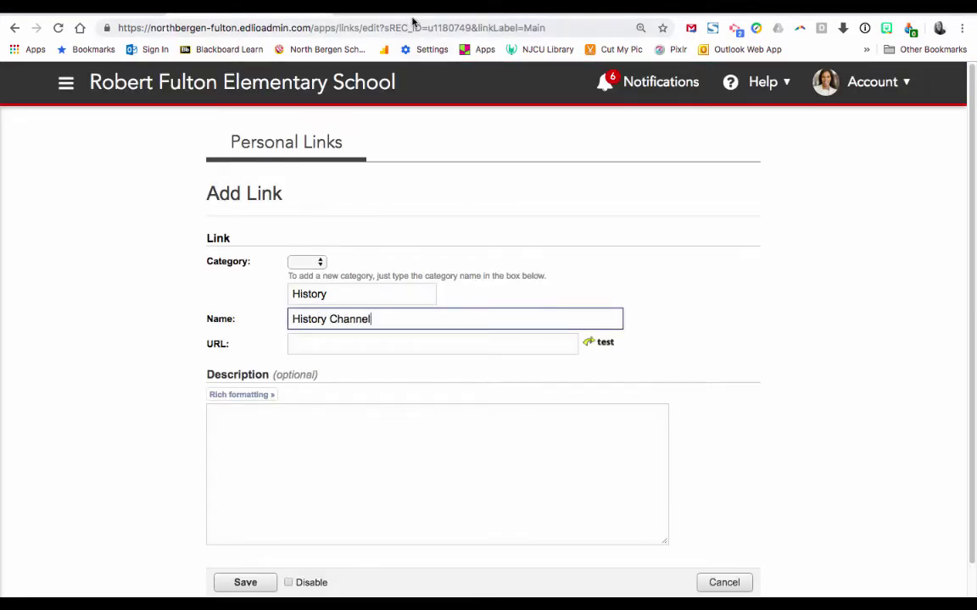
click(373, 14)
click(319, 31)
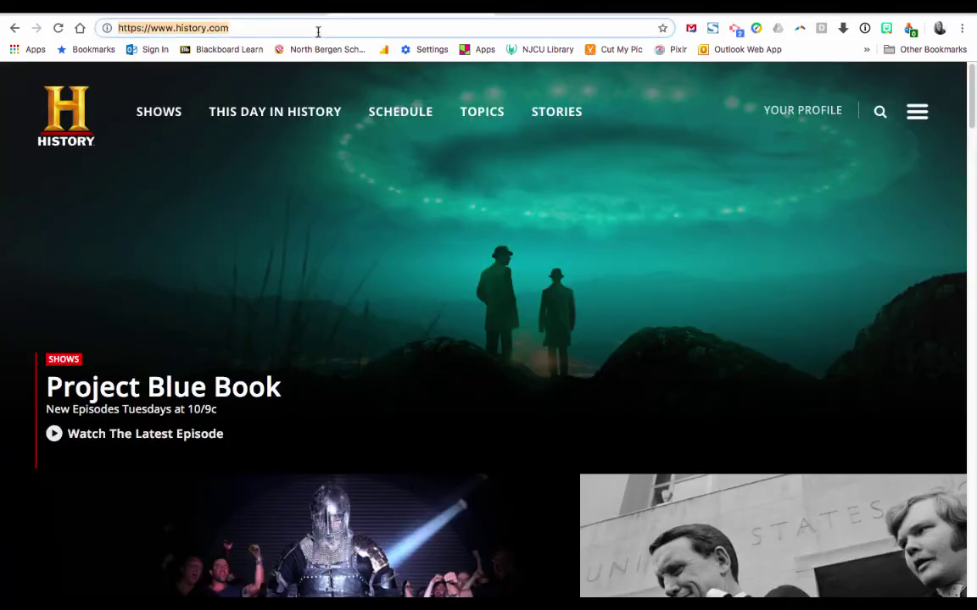
right_click(214, 30)
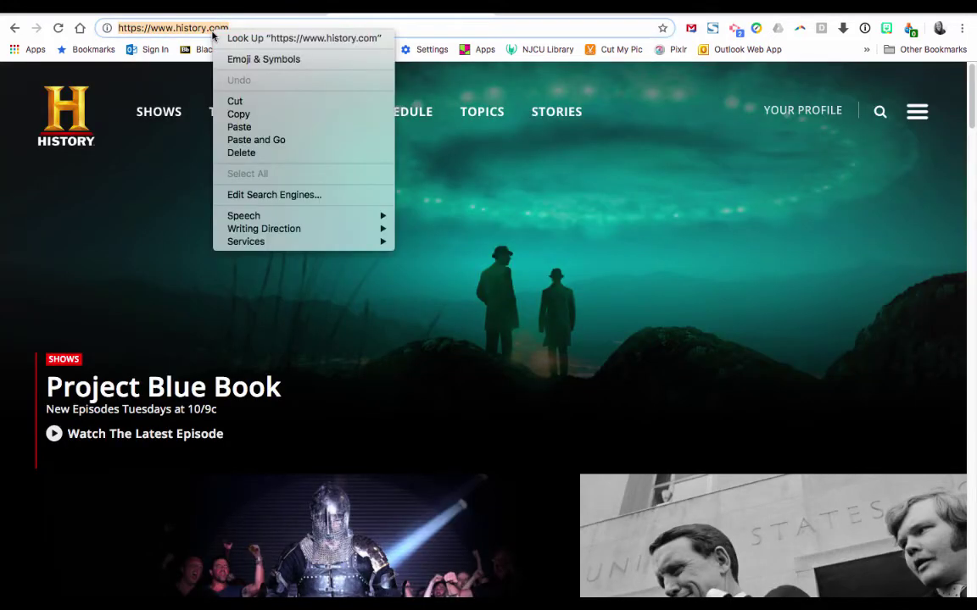
click(244, 114)
click(239, 13)
click(311, 343)
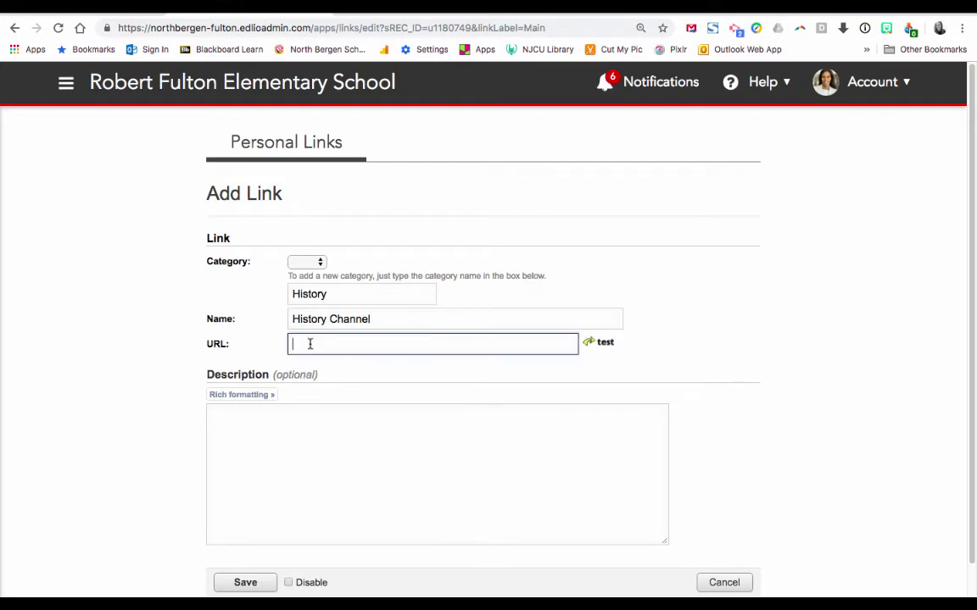
right_click(311, 345)
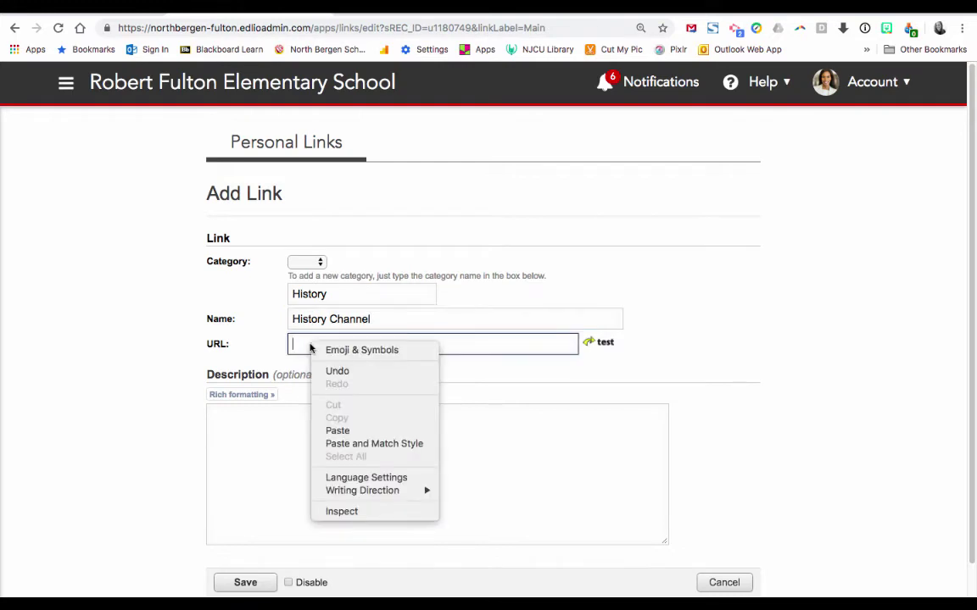
click(348, 431)
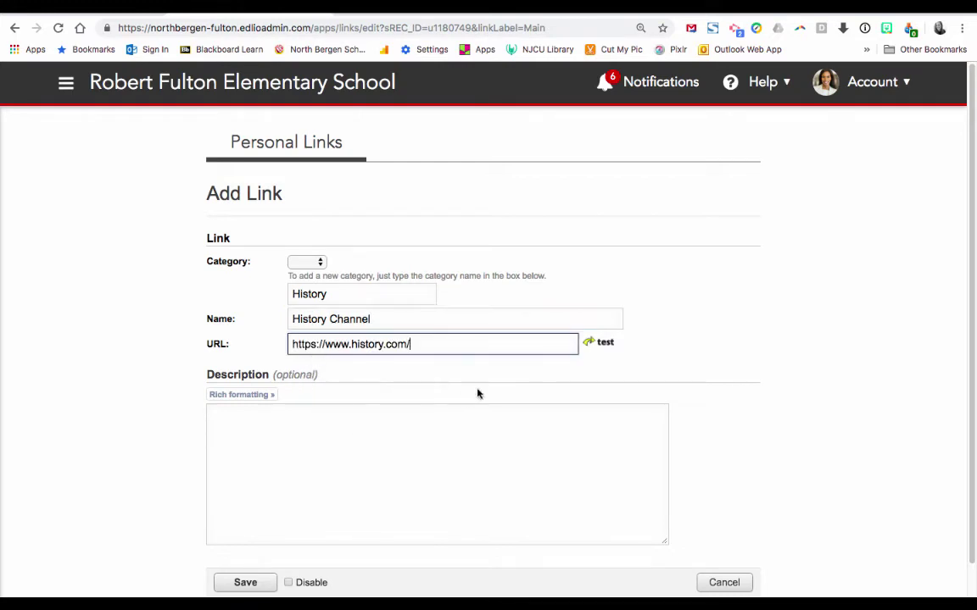
click(602, 342)
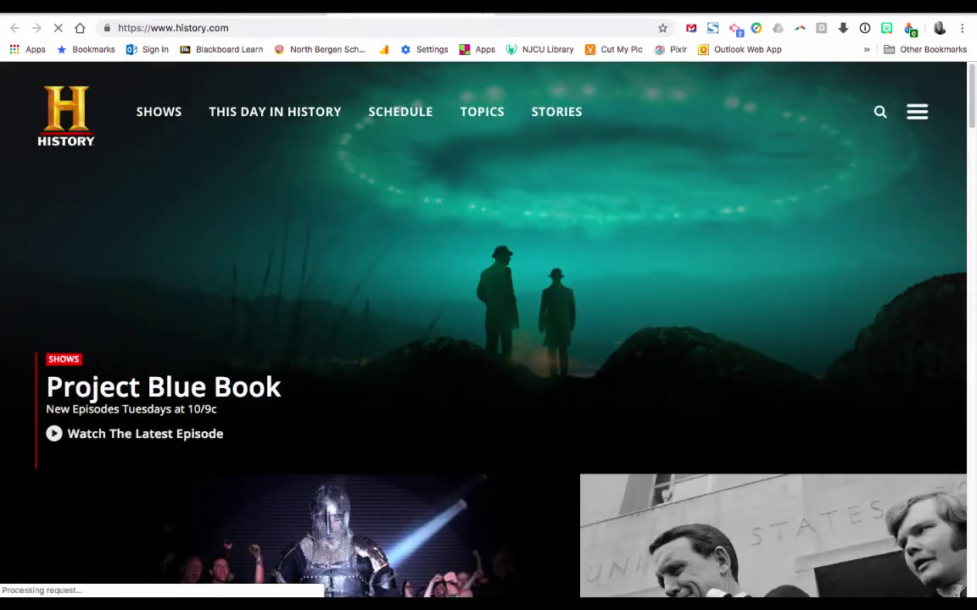
key(super+w)
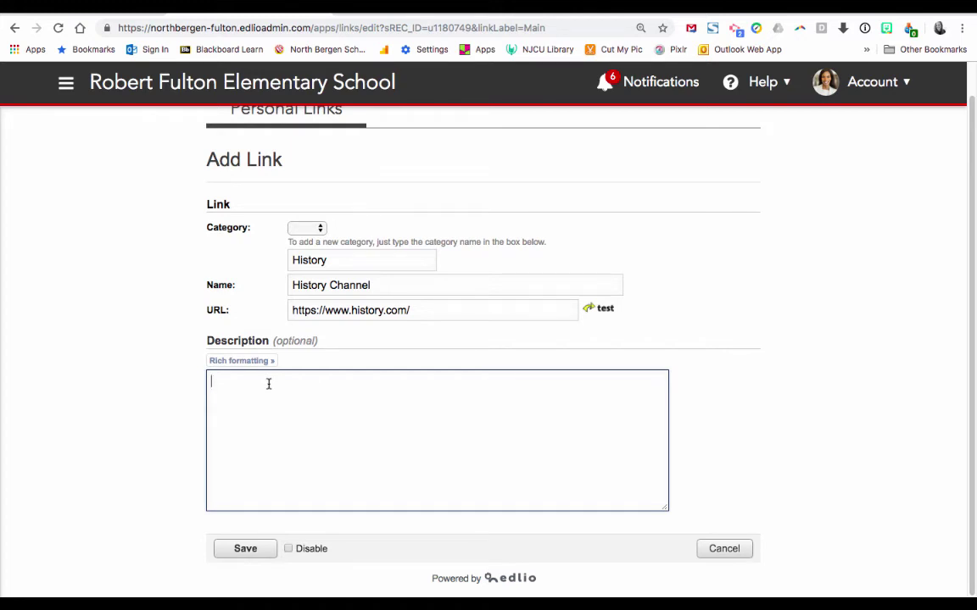
Describe the History Channel link as including a 'This Day in History' section and save it.
text(The history)
key(BackSpace)
key(BackSpace)
key(BackSpace)
key(BackSpace)
text(History Cha)
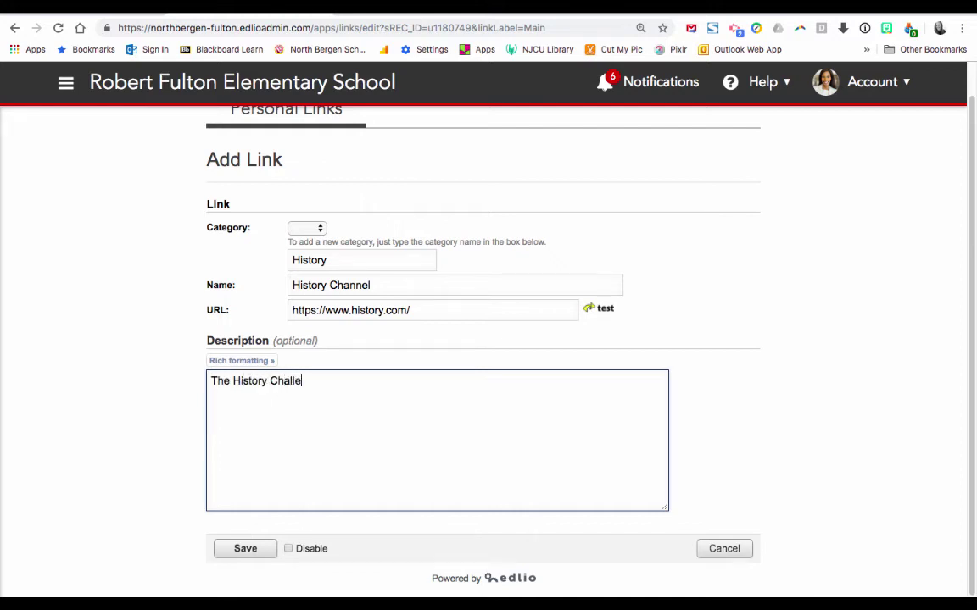
key(BackSpace)
key(BackSpace)
text(nnel website includes)
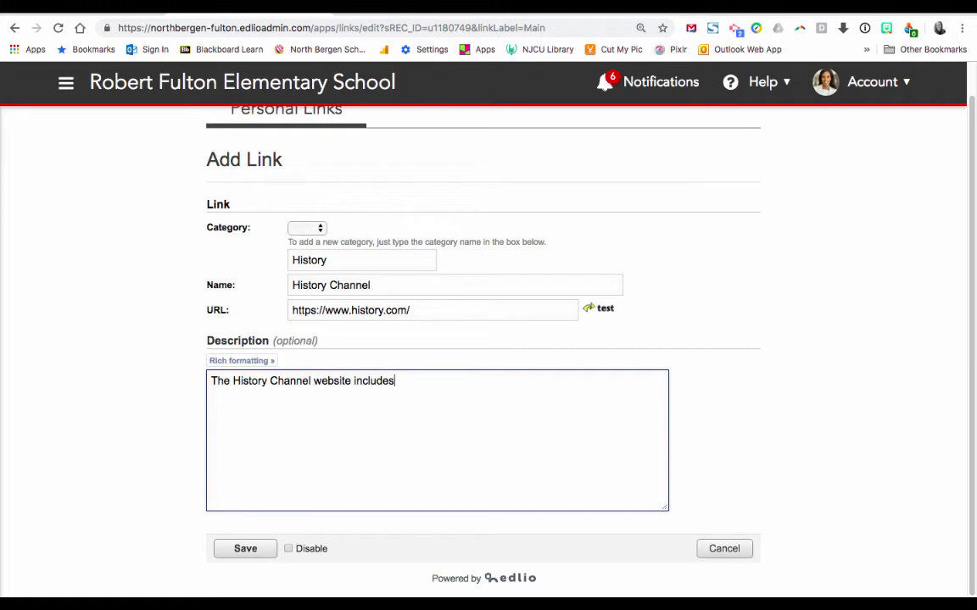
text( a)
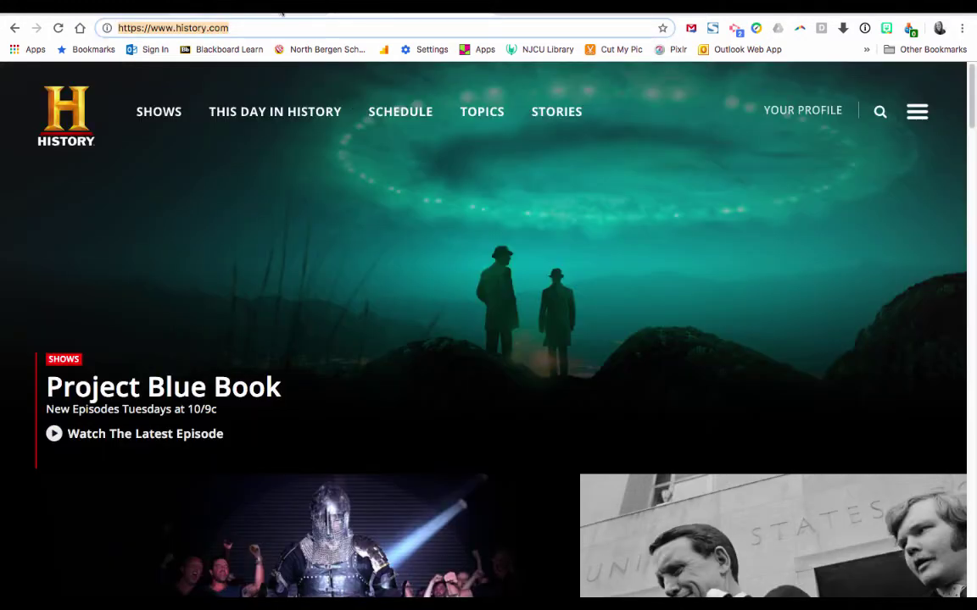
click(283, 14)
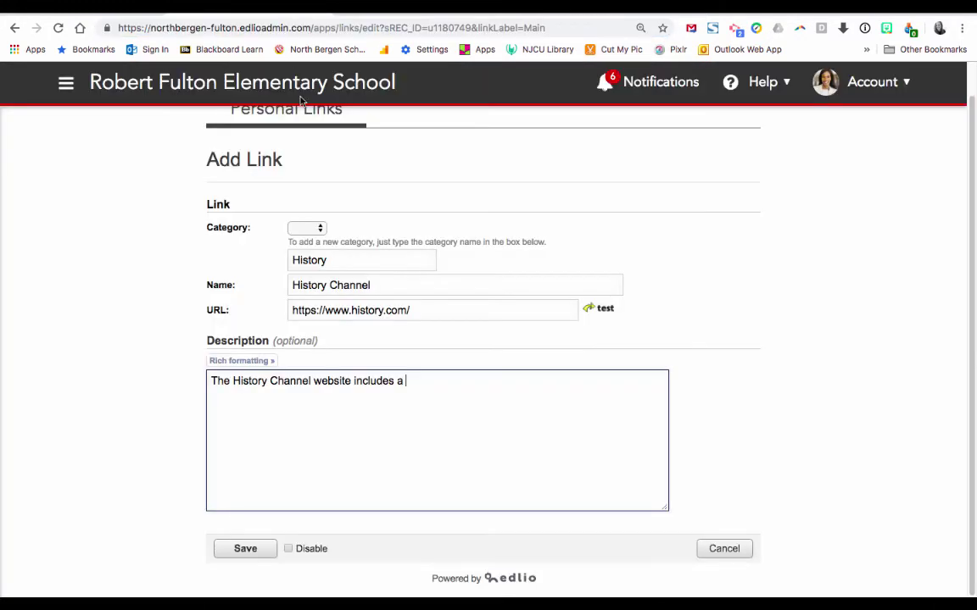
text(TThis Day in History)
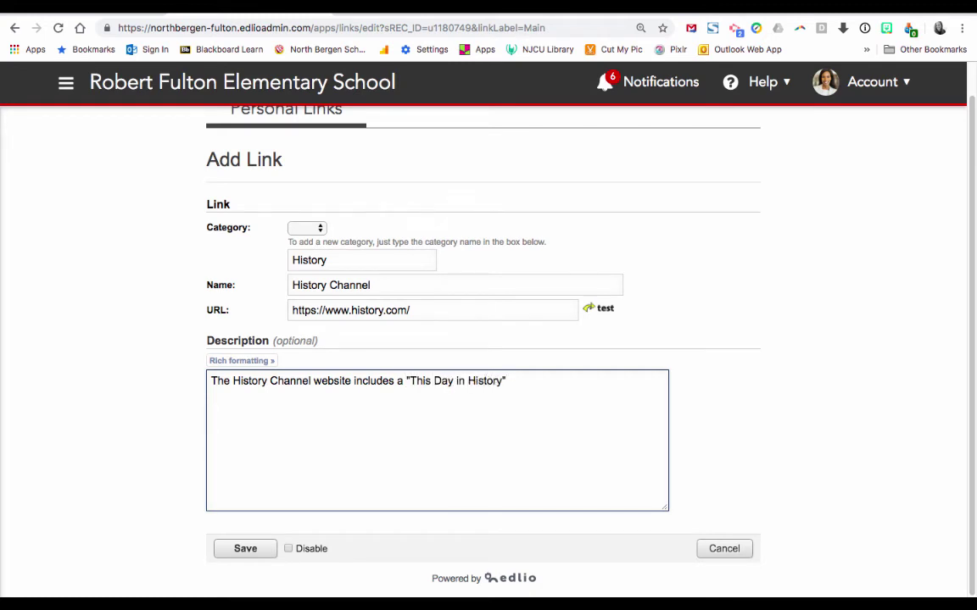
text(" section. Try it!)
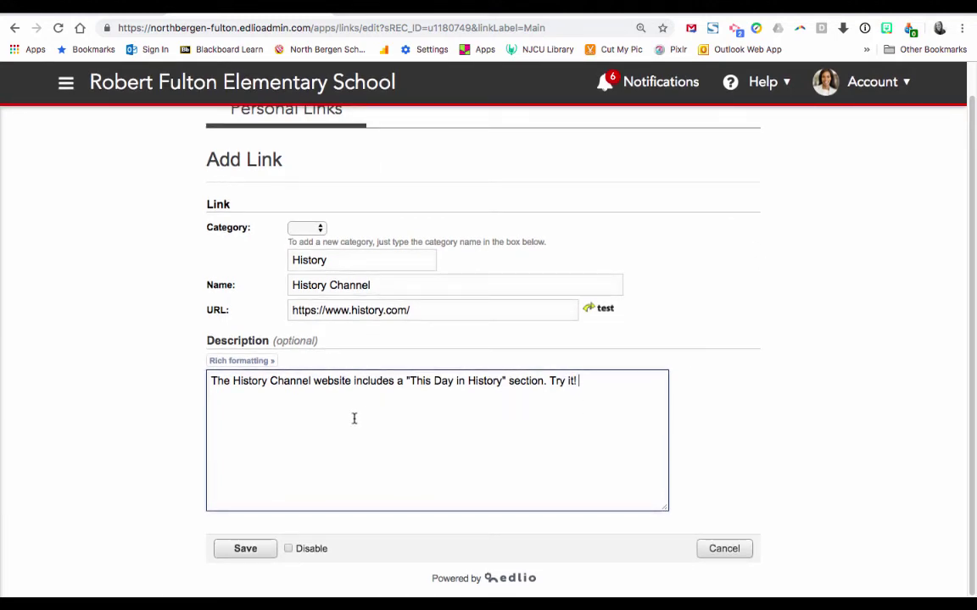
click(243, 548)
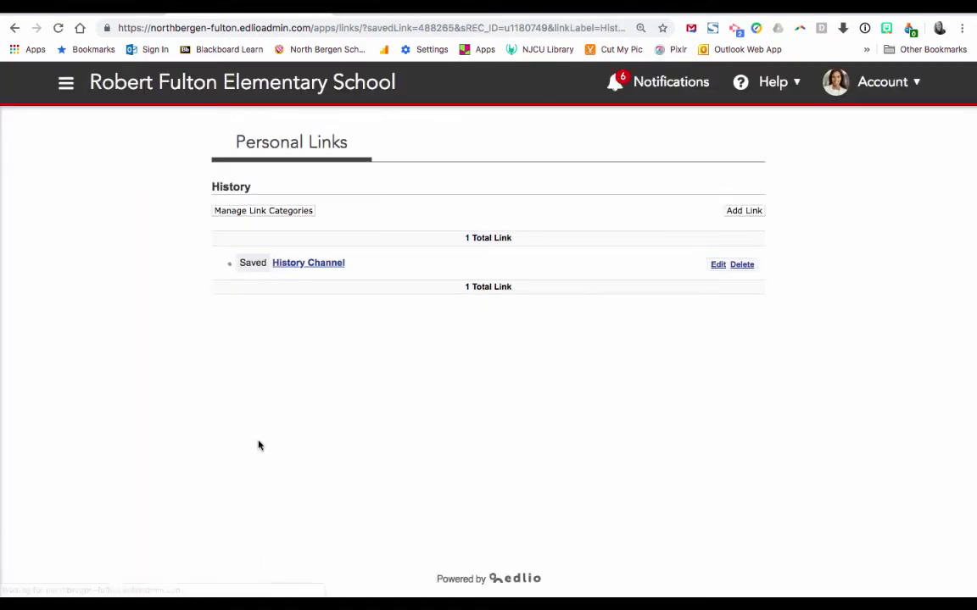
Start a new History-category link named iCivics with a pasted civic-learning description.
click(752, 213)
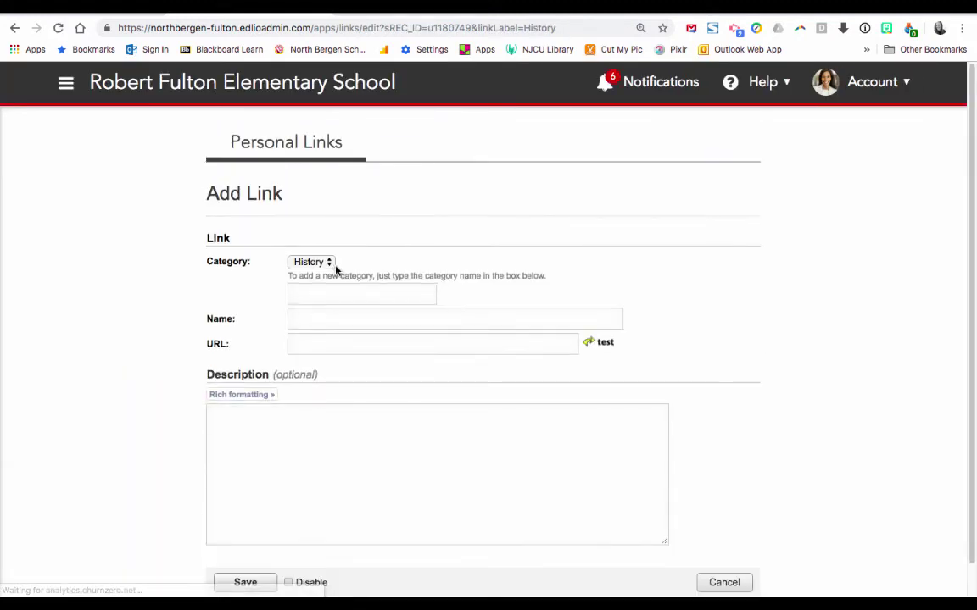
click(321, 265)
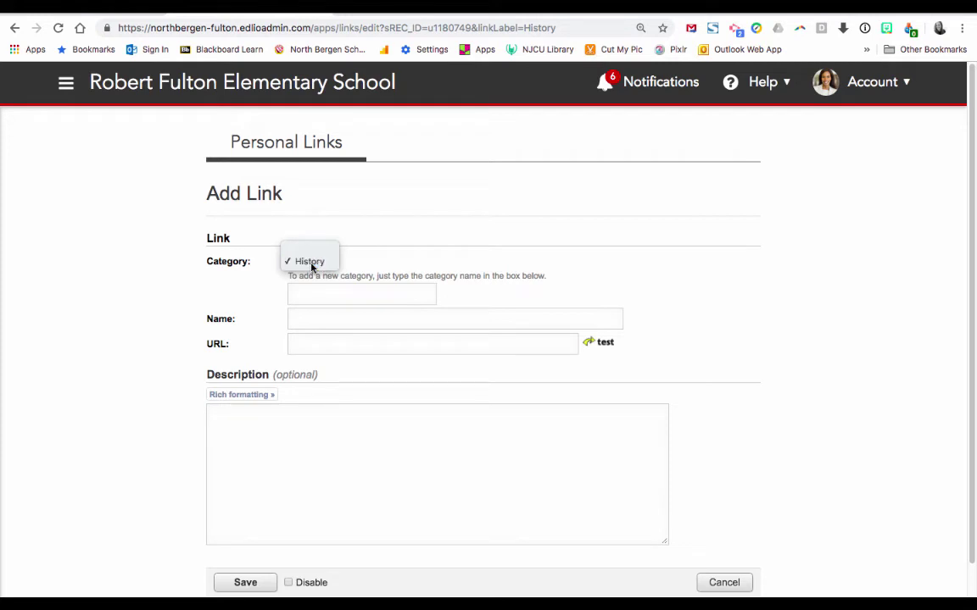
click(310, 264)
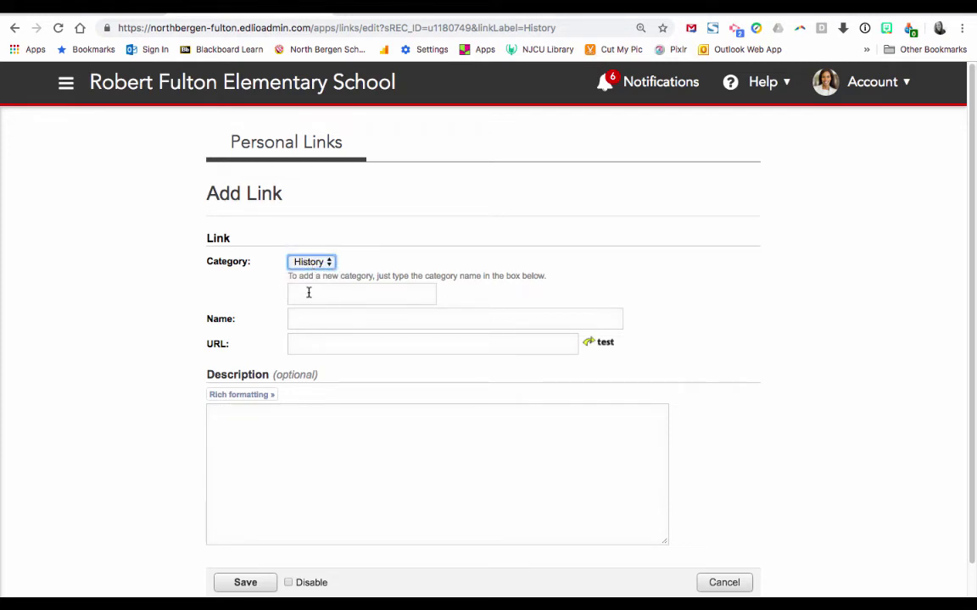
click(299, 317)
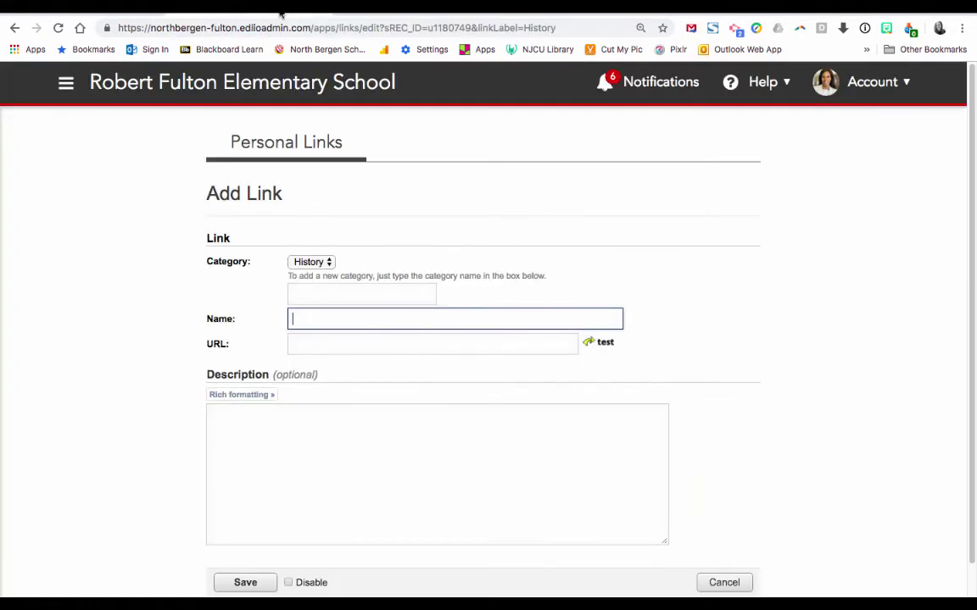
click(295, 318)
text(iCivi)
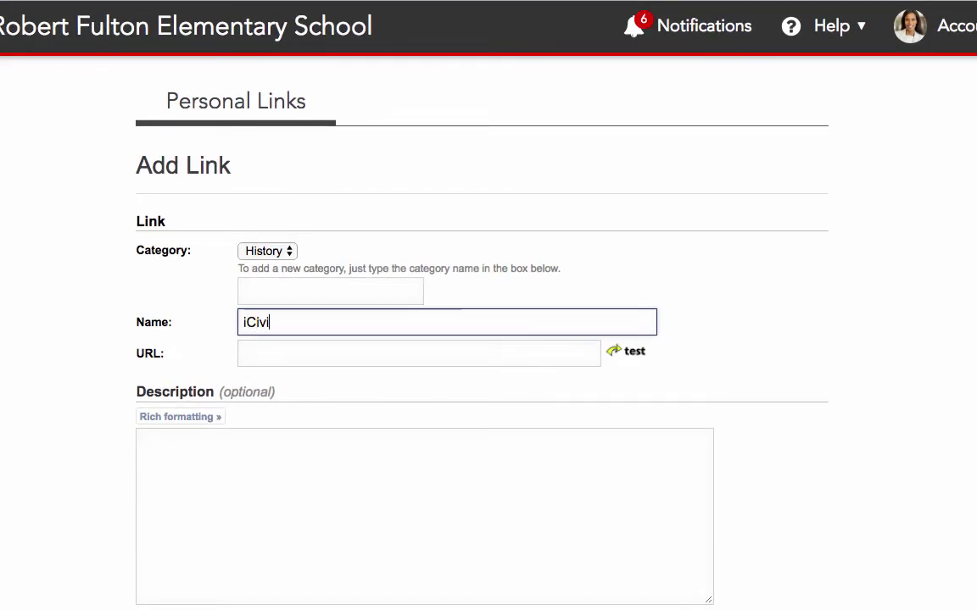
text(cs)
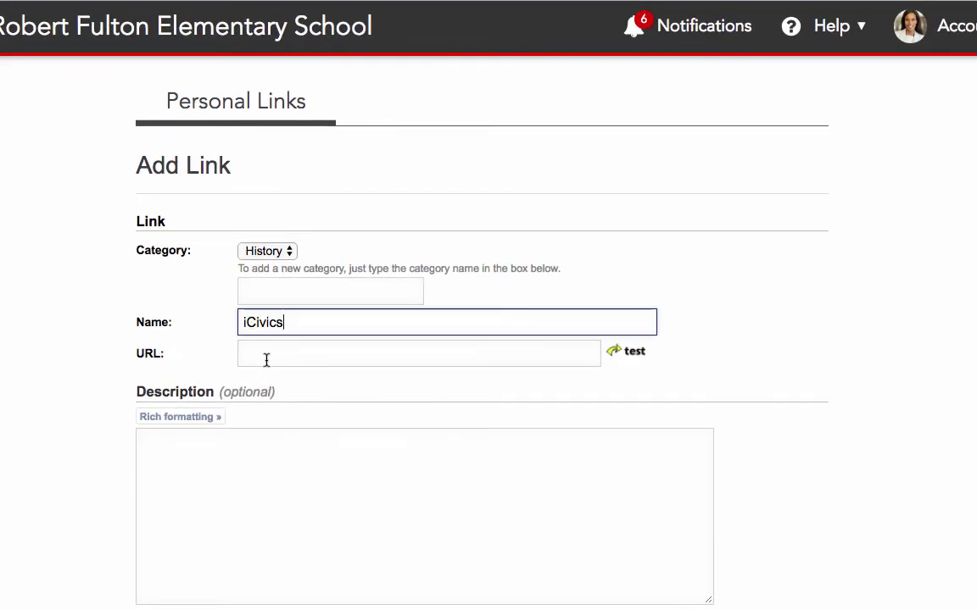
click(218, 449)
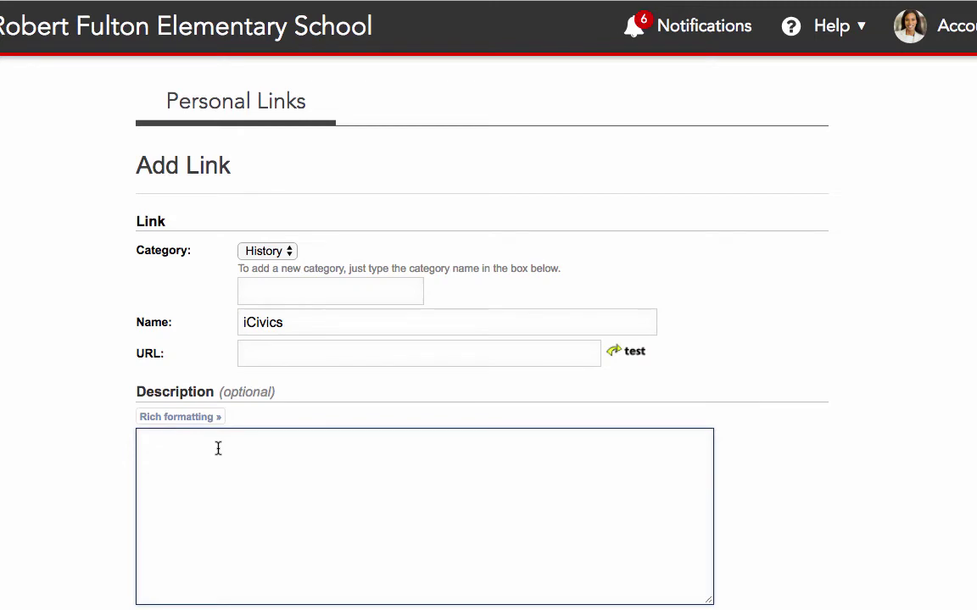
key(super+v)
click(270, 348)
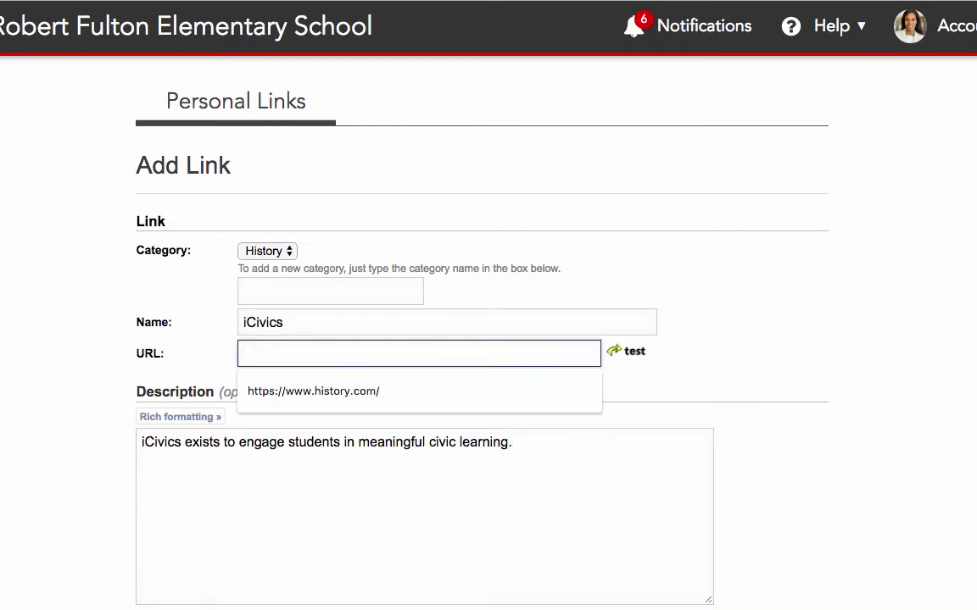
click(261, 17)
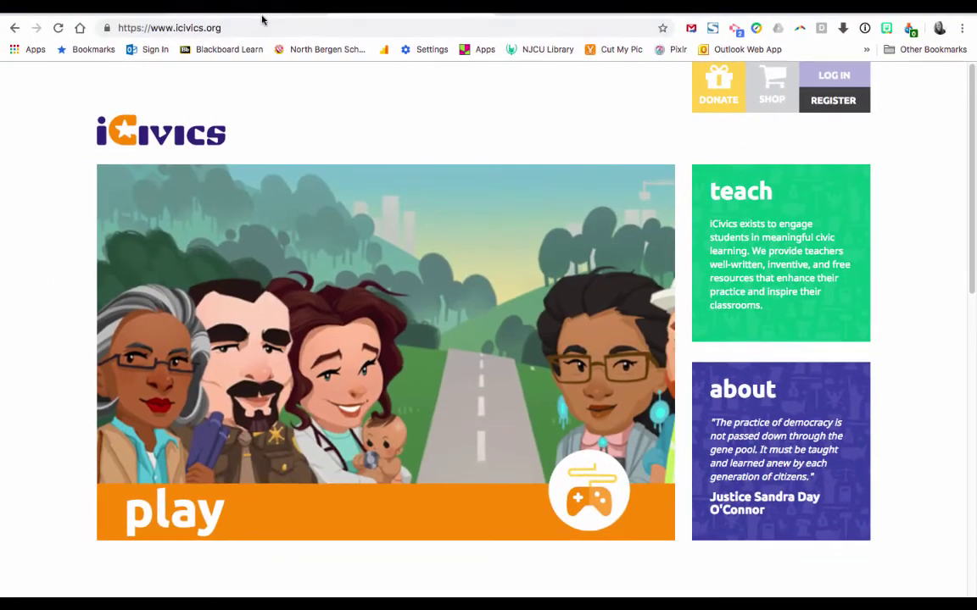
click(208, 29)
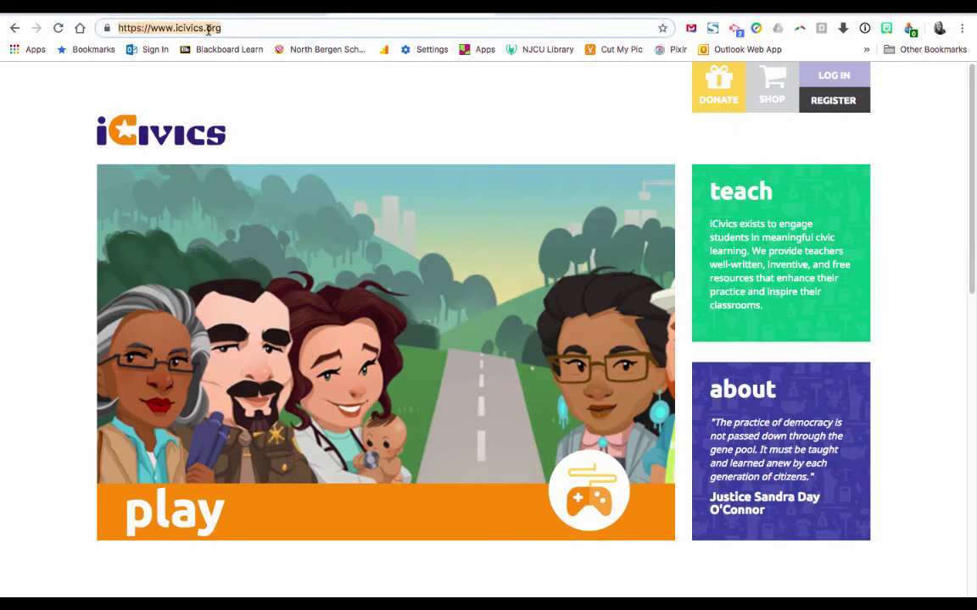
right_click(208, 30)
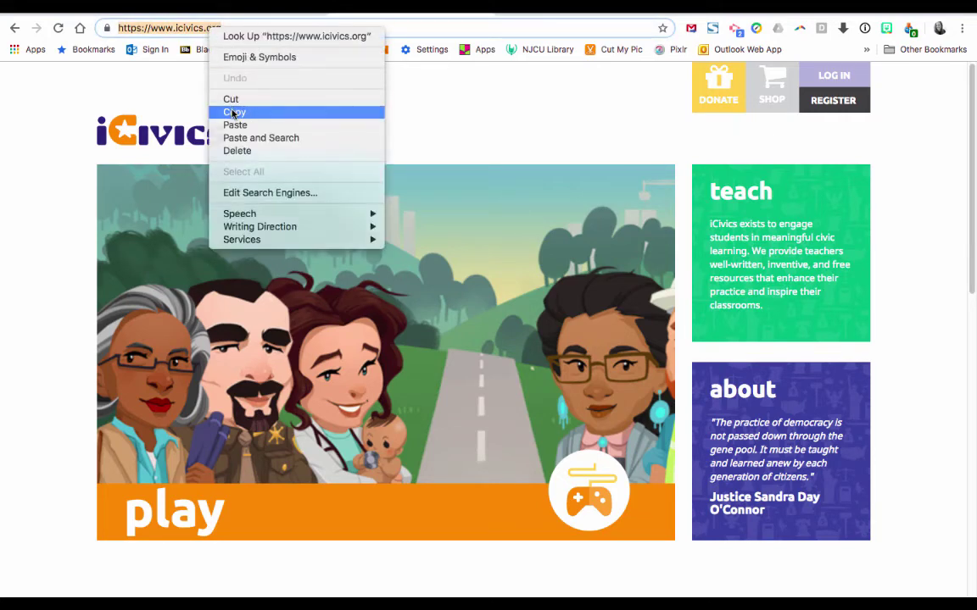
click(210, 103)
click(241, 12)
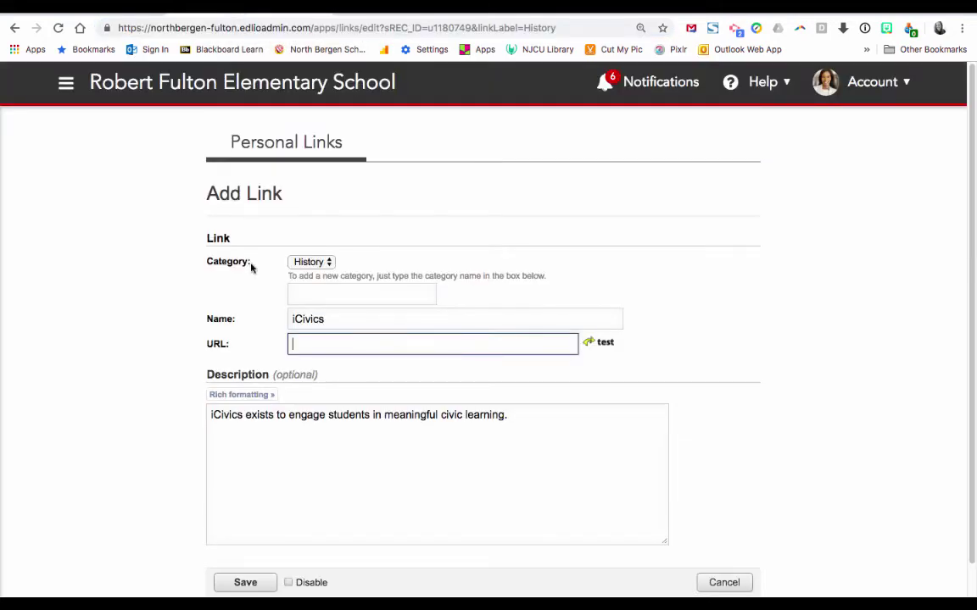
right_click(295, 345)
click(325, 428)
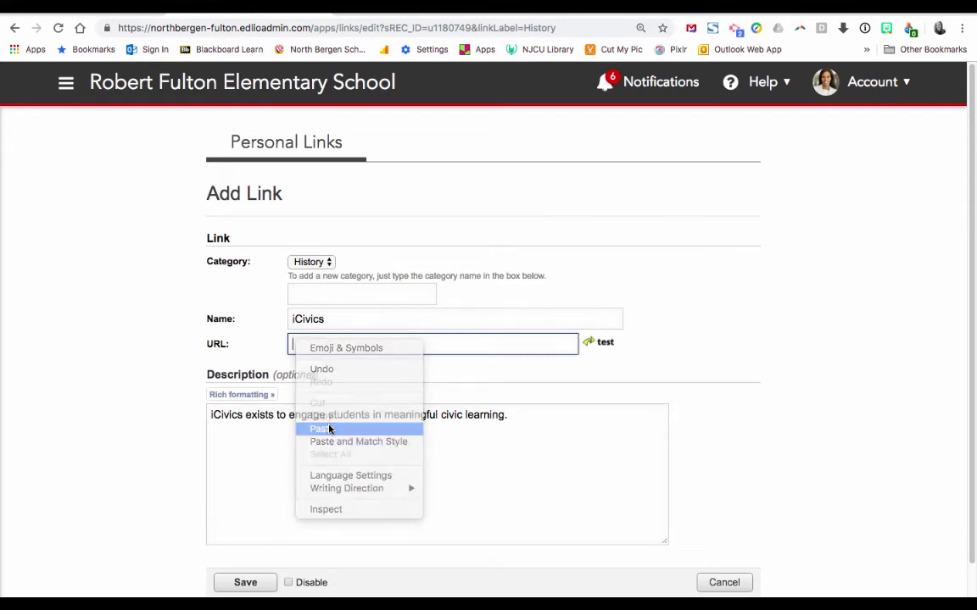
scroll(186, 481, down, 1)
click(237, 554)
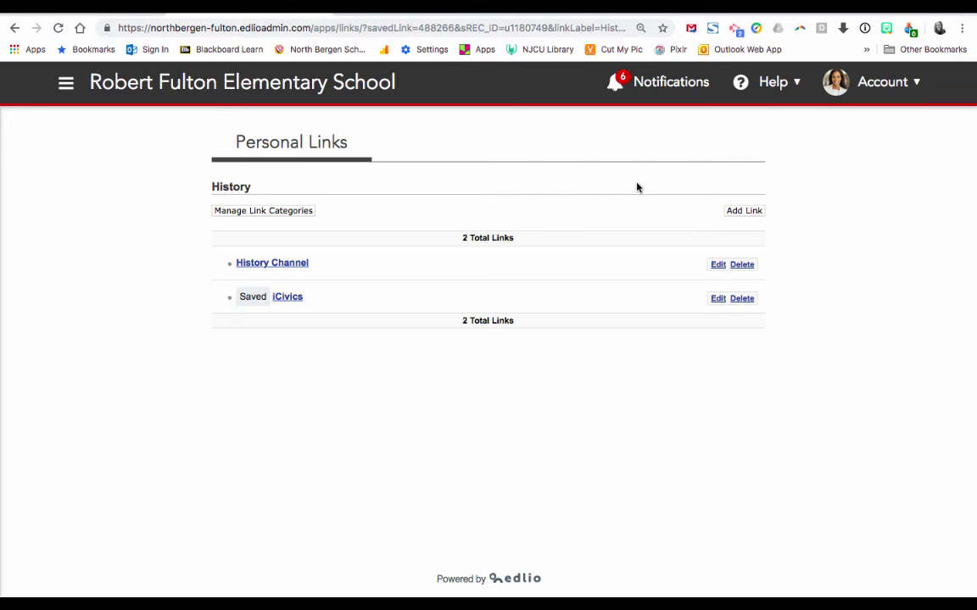
click(881, 98)
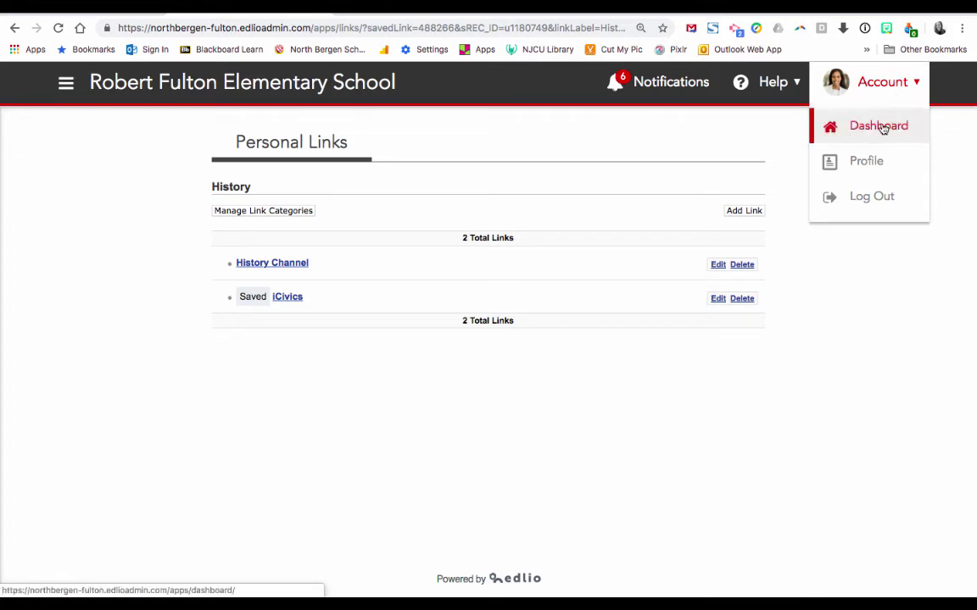
Open the Welcome! page's Public View from the dashboard's Pages list.
click(882, 129)
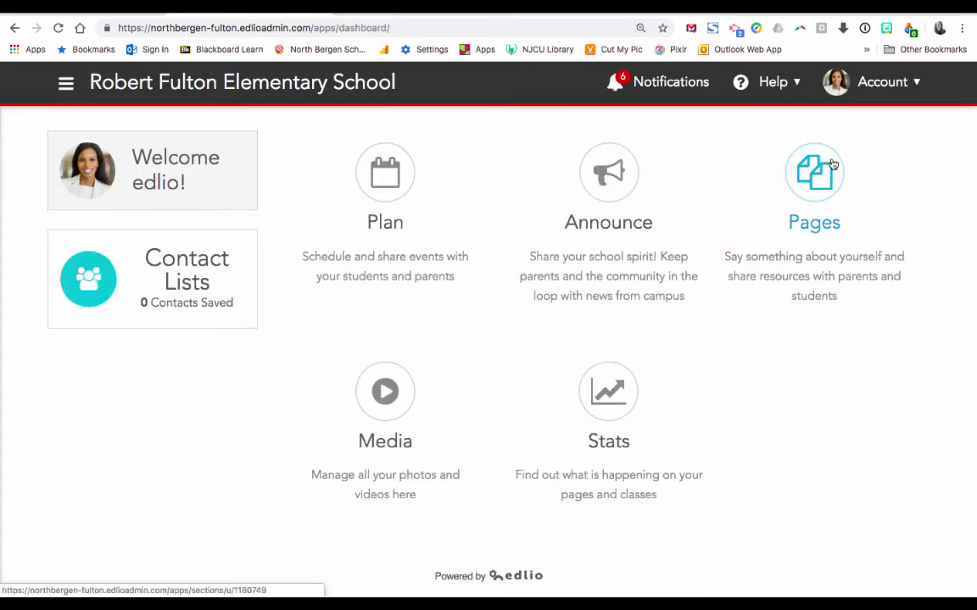
click(819, 172)
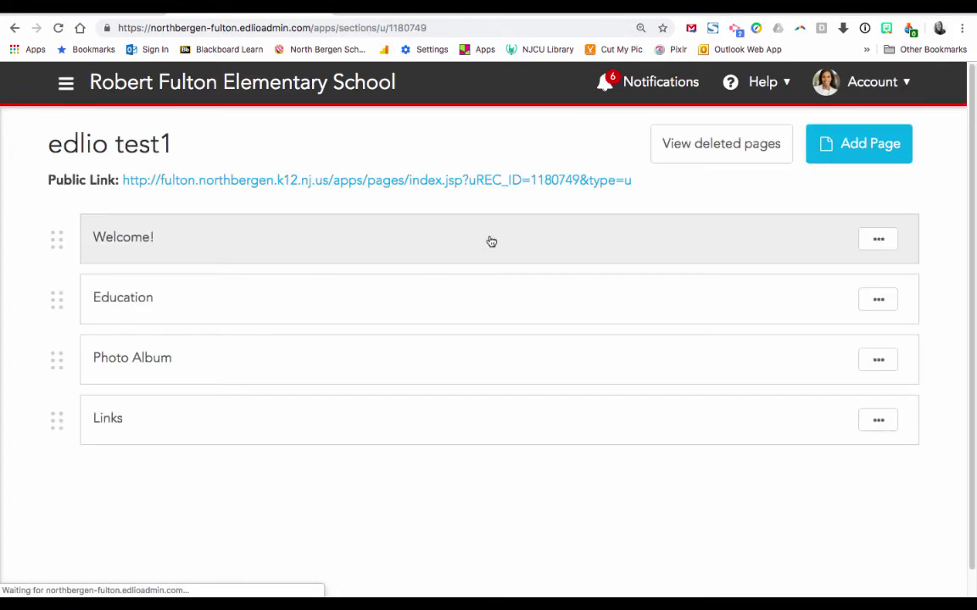
click(476, 237)
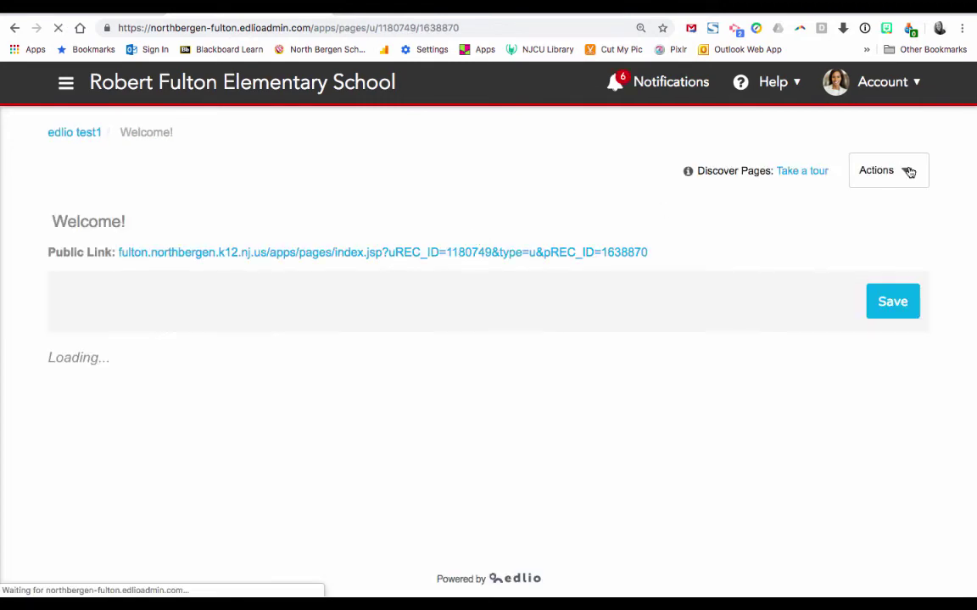
click(894, 173)
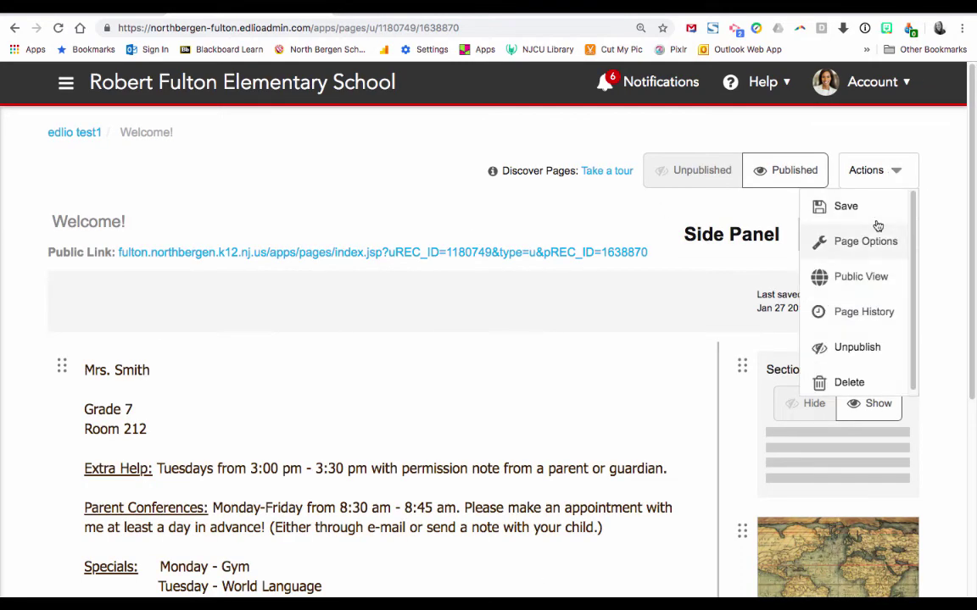
click(877, 278)
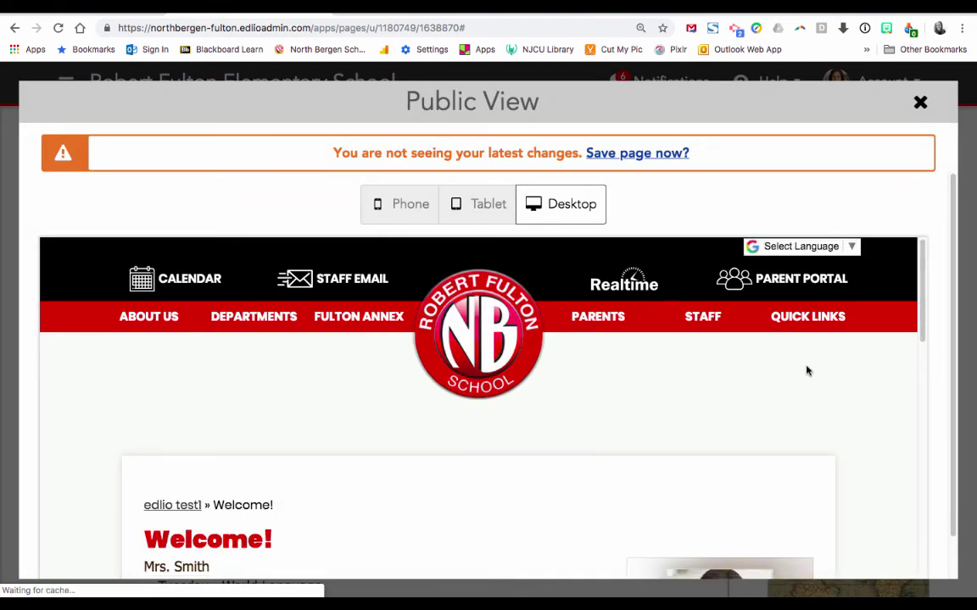
scroll(806, 370, down, 8)
scroll(807, 370, down, 1)
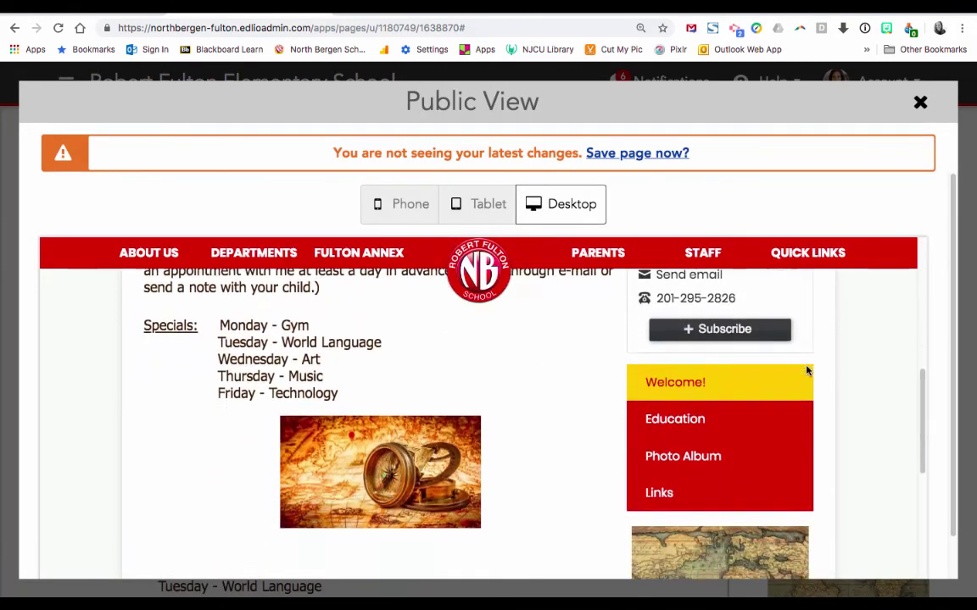
View the Links page listing History Channel and iCivics, then close the preview.
click(660, 495)
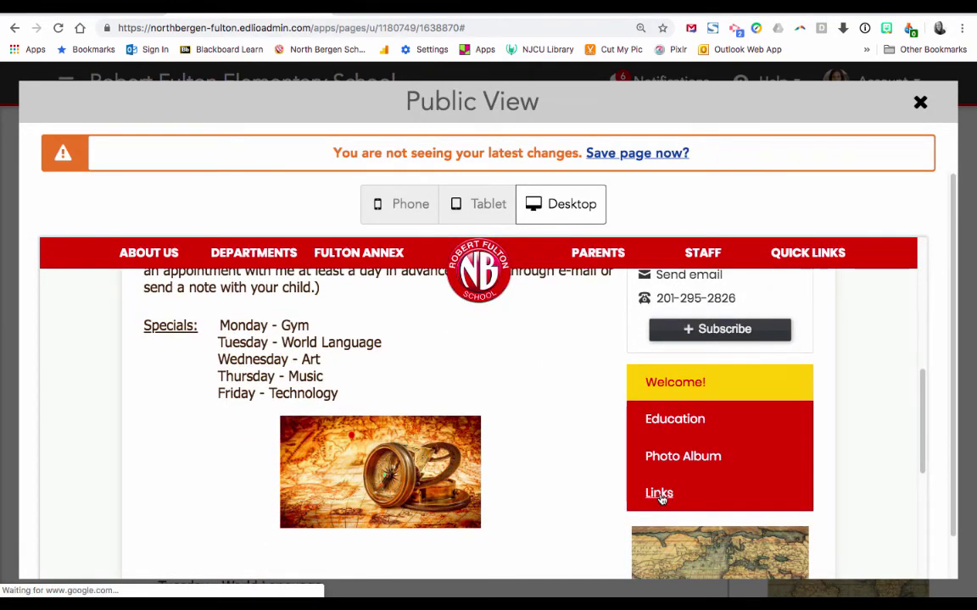
scroll(570, 500, down, 3)
scroll(570, 499, down, 2)
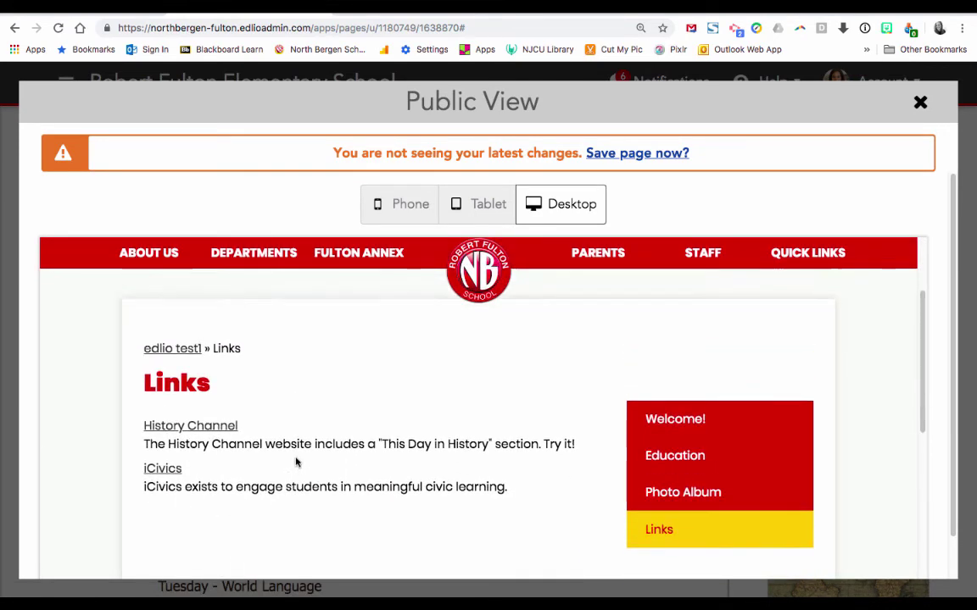
scroll(297, 462, up, 5)
click(919, 105)
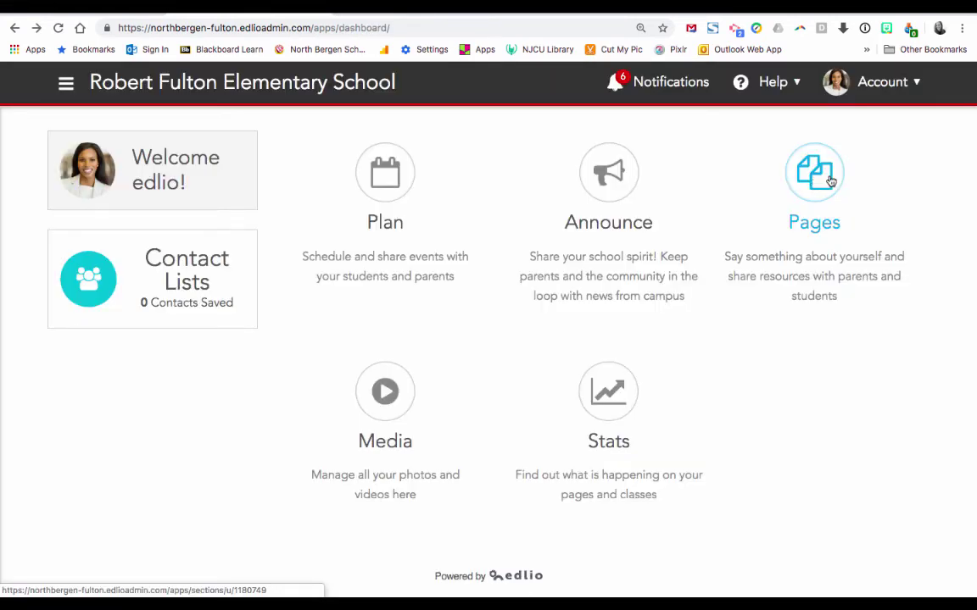
In the Pages list, drag the rows so Links sits between Education and Photo Album.
click(831, 180)
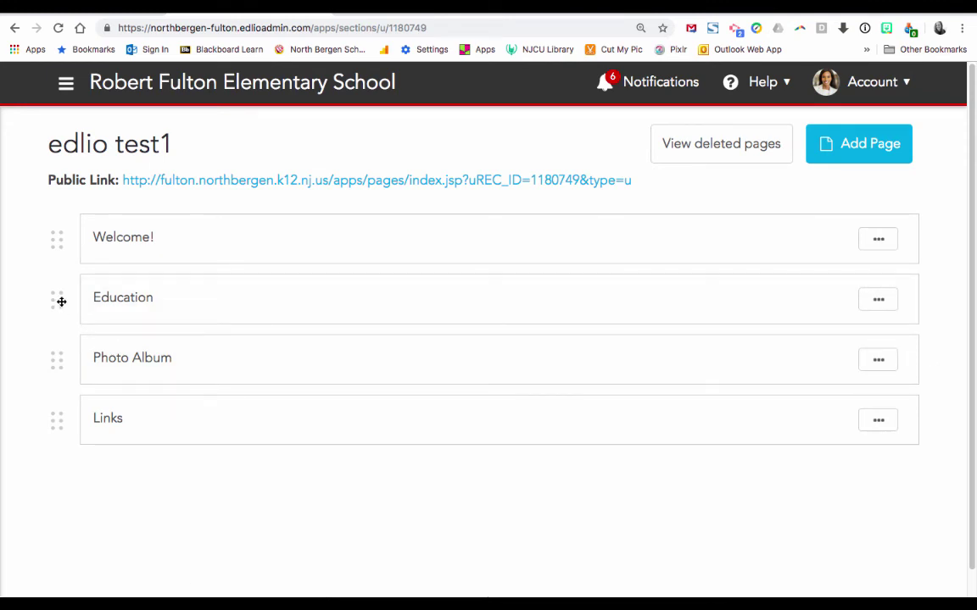
drag(61, 302, 58, 412)
drag(62, 299, 57, 419)
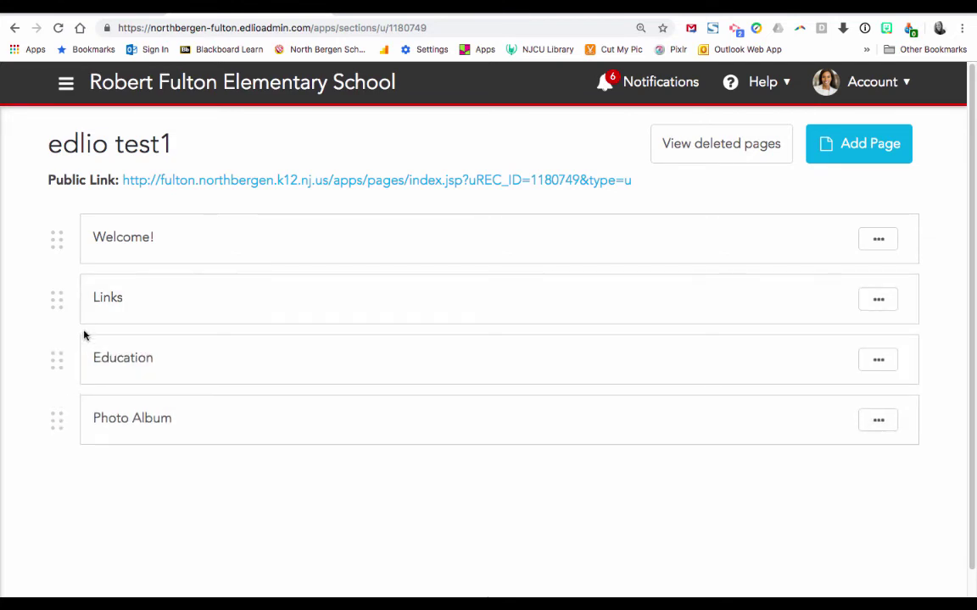
drag(60, 362, 55, 296)
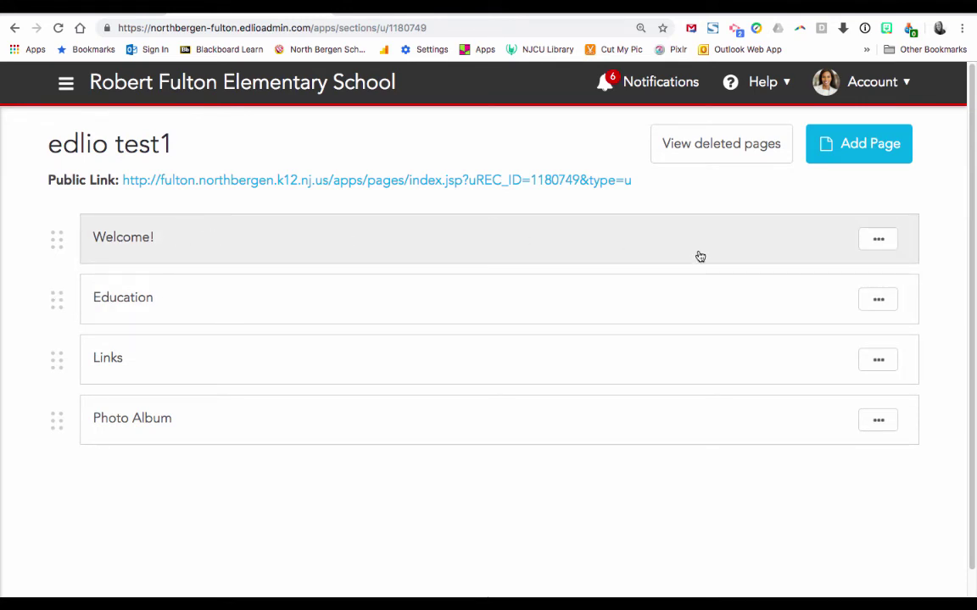
Bring up the Welcome! page's revision history from its options.
click(880, 240)
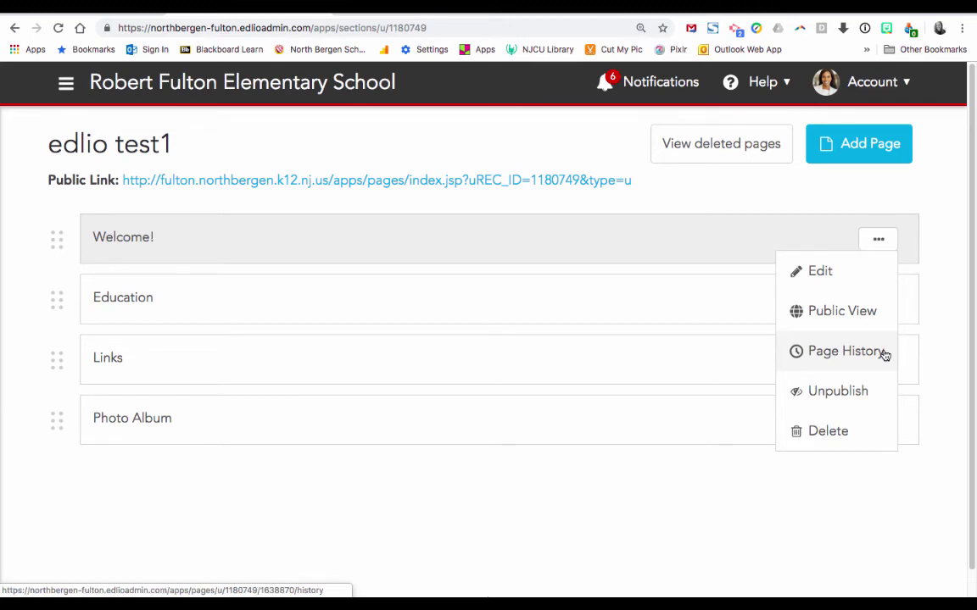
click(883, 355)
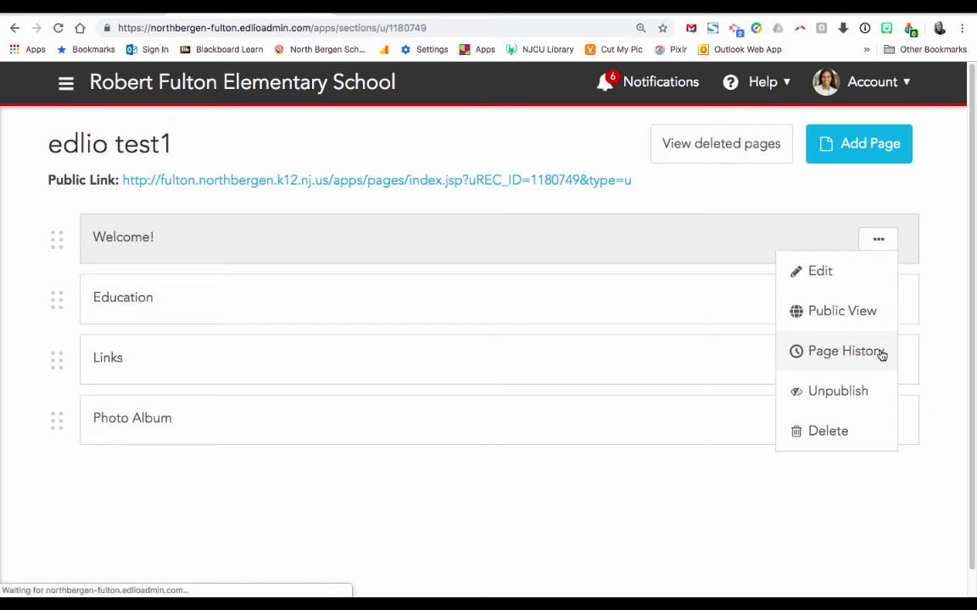
scroll(674, 432, down, 3)
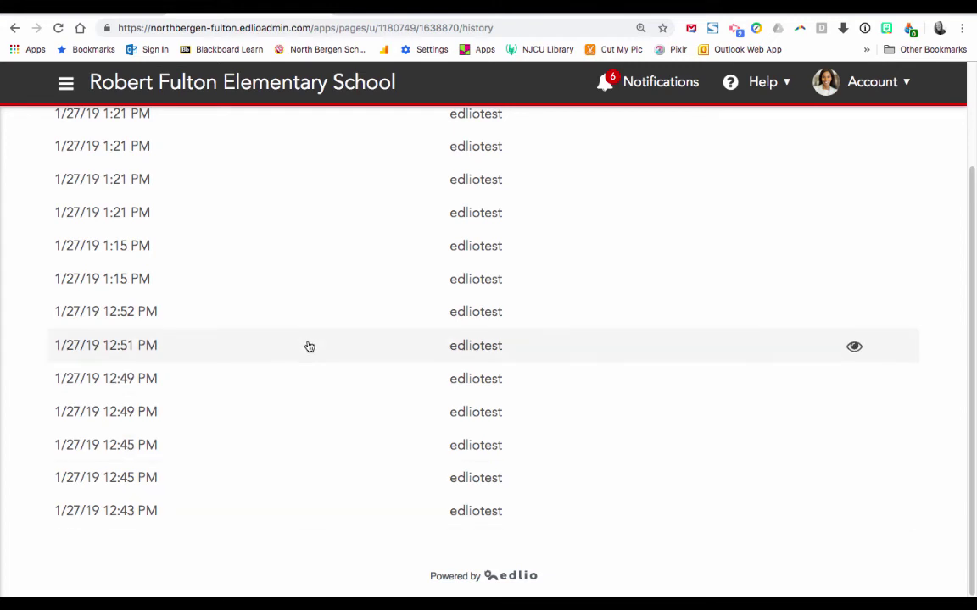
scroll(309, 344, up, 1)
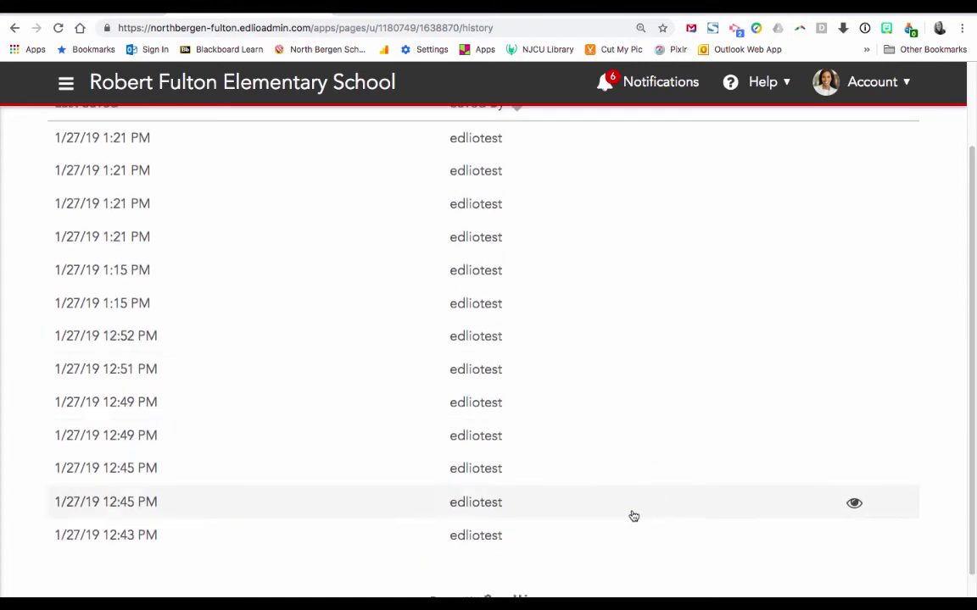
Preview the 12:45 PM version of Welcome!, then go back to the edlio test1 page list.
click(628, 479)
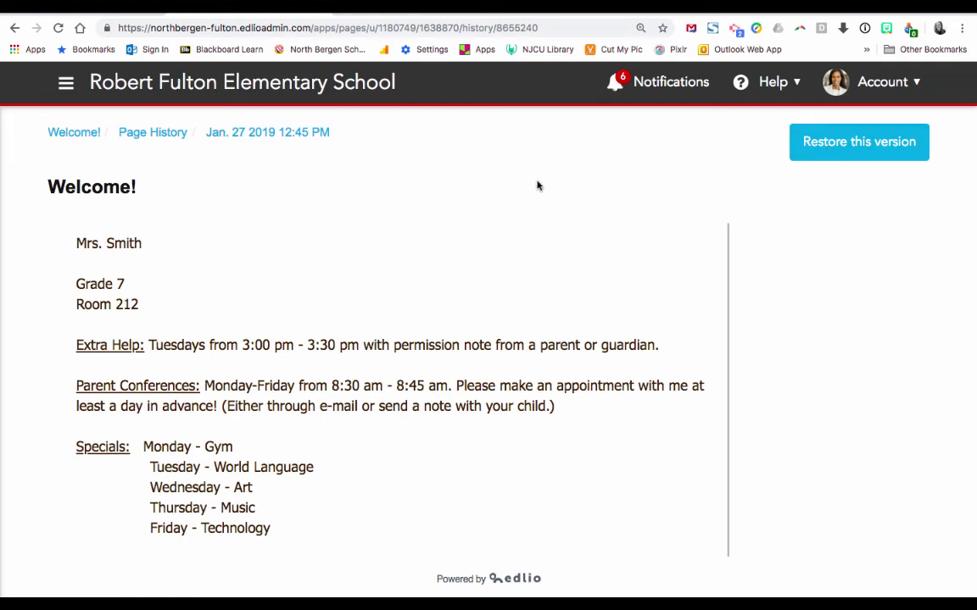
click(65, 100)
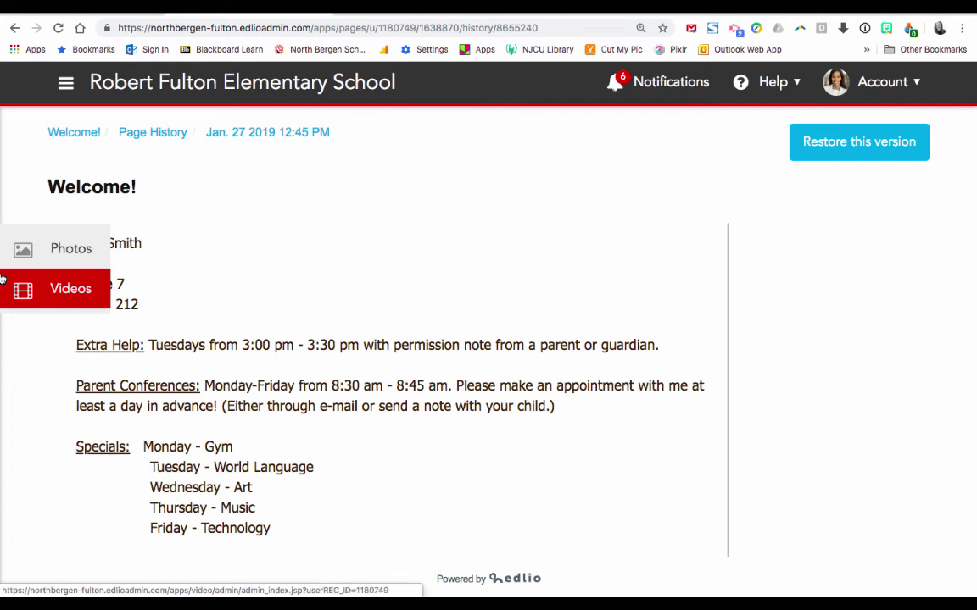
click(10, 30)
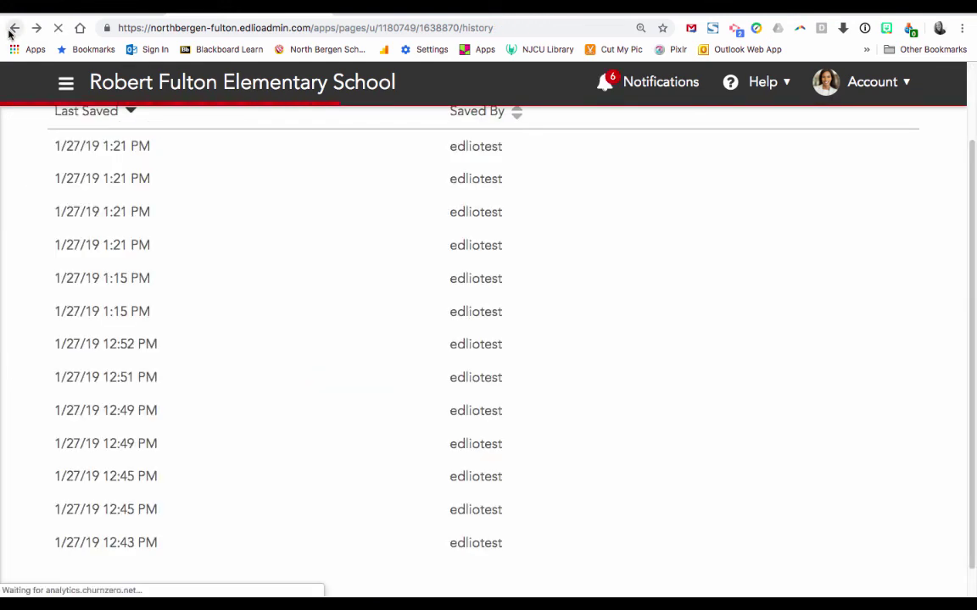
click(12, 30)
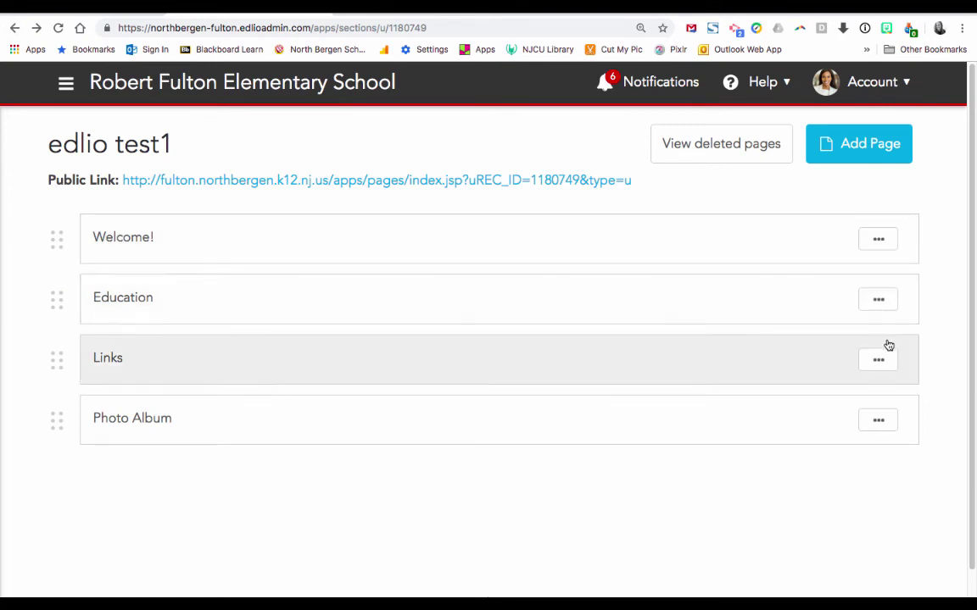
Check the Education page options without changes, then start a new blank page.
click(878, 300)
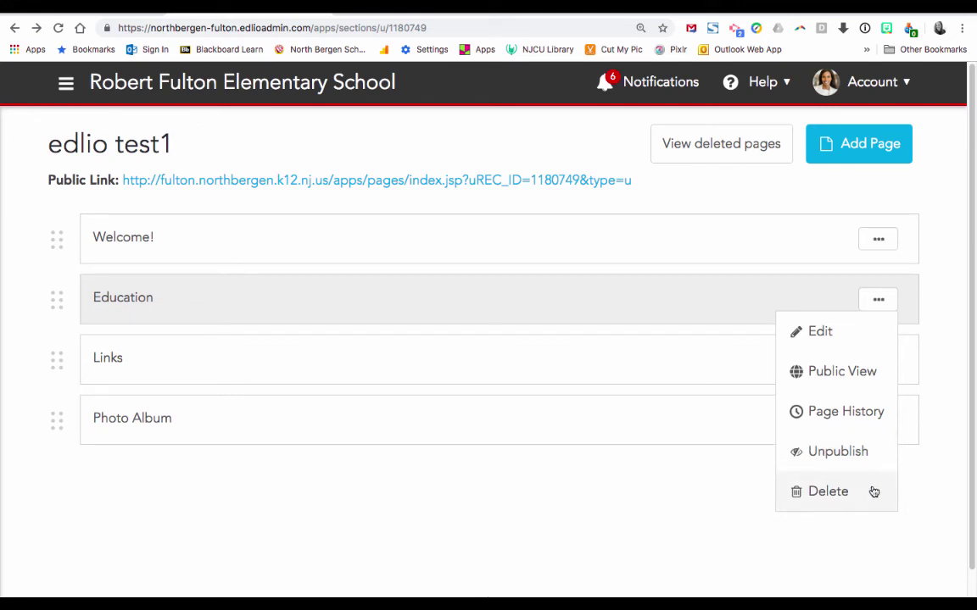
click(918, 500)
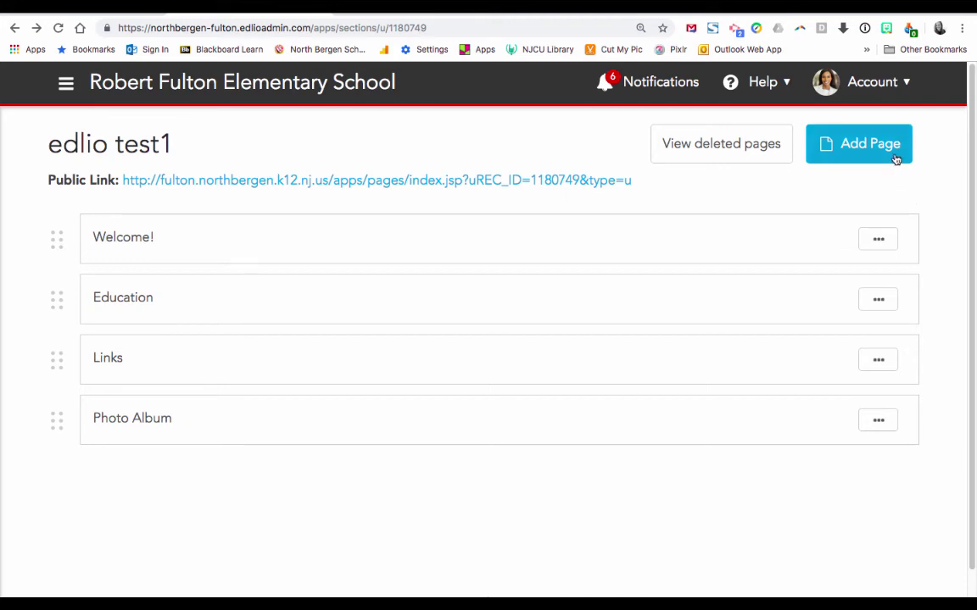
click(896, 160)
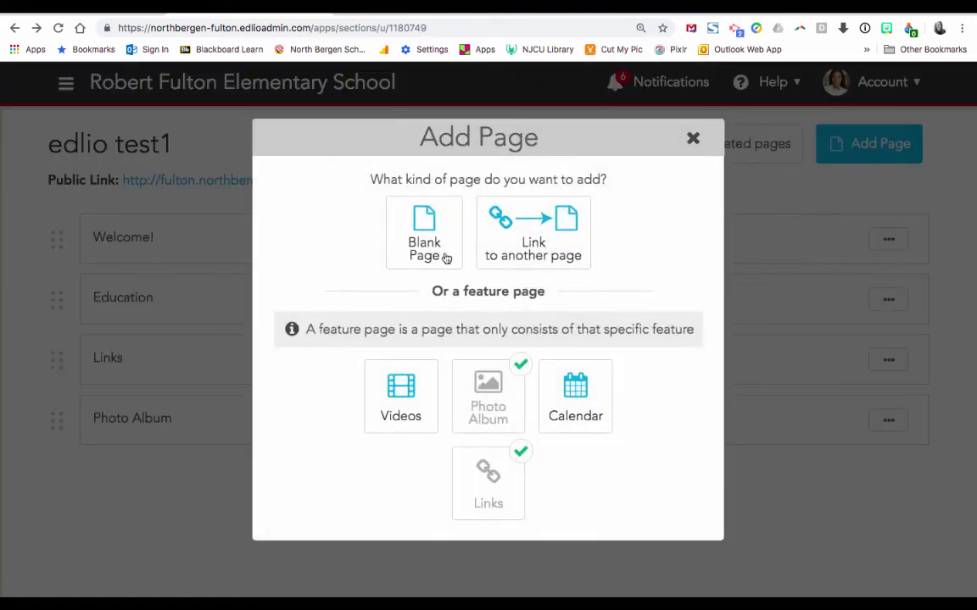
click(429, 250)
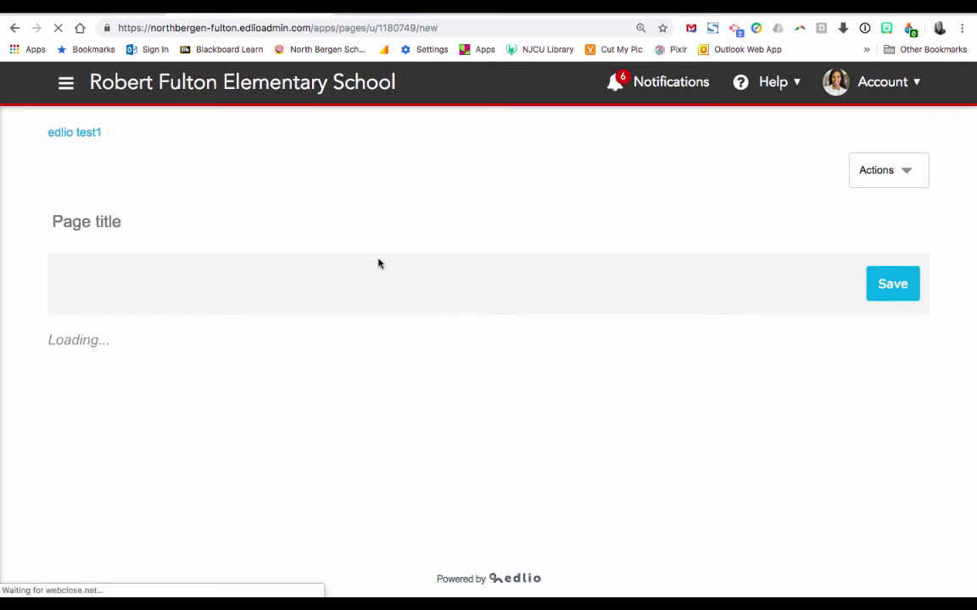
Title the new blank page 'Supply List' and save it.
click(180, 219)
text(suppl)
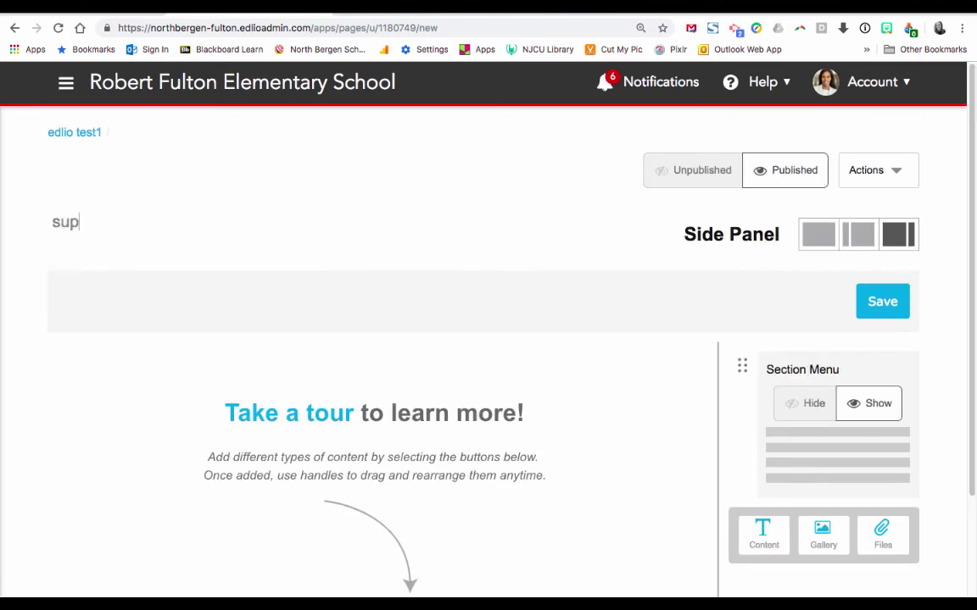
key(BackSpace)
key(BackSpace)
key(BackSpace)
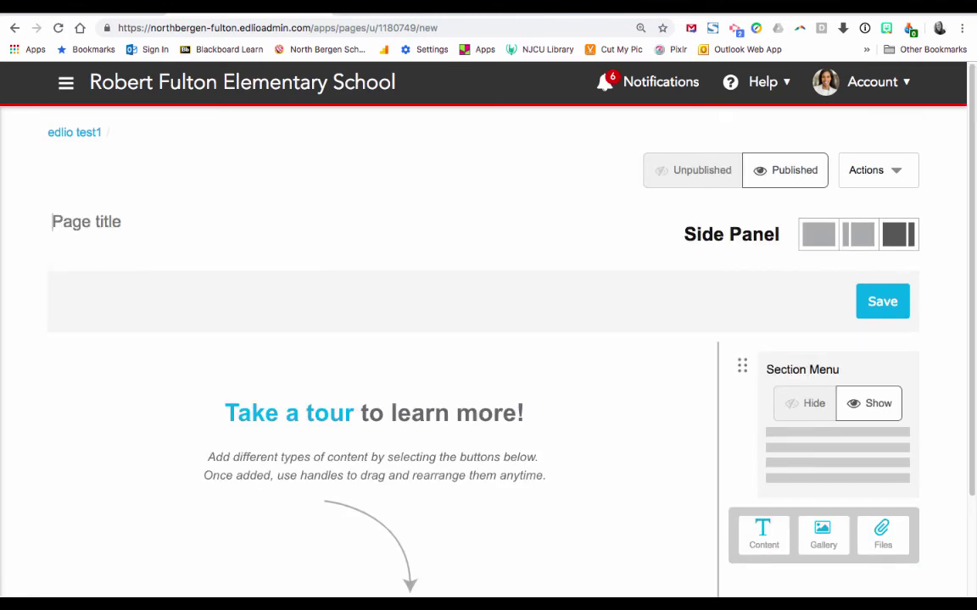
text(Supply List)
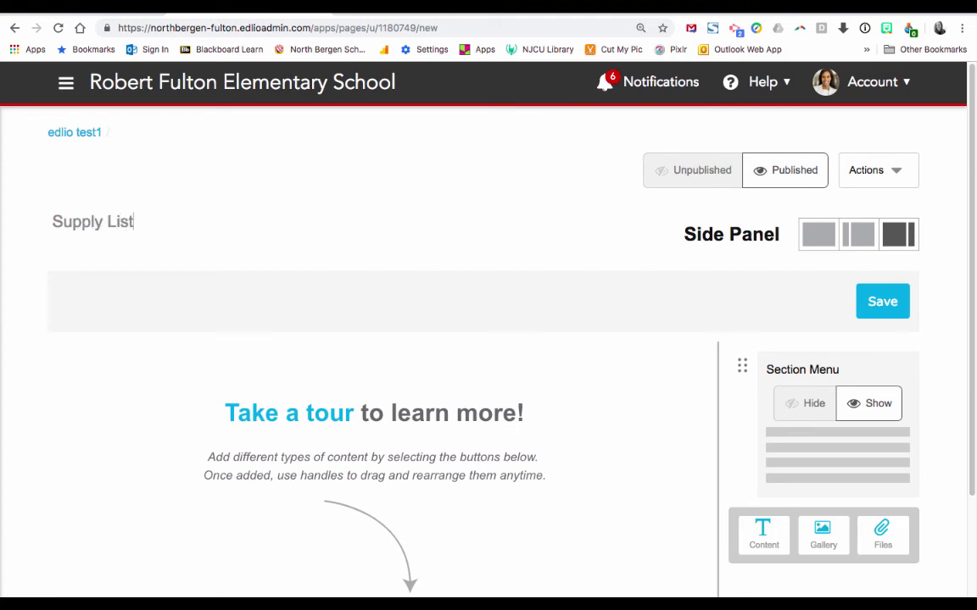
click(877, 303)
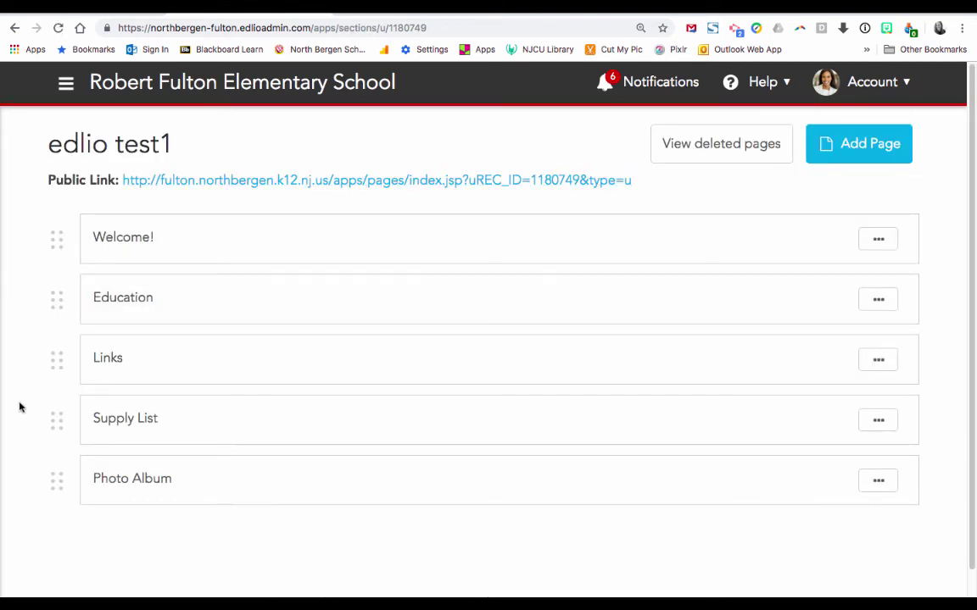
Add a blank page titled 'Class Rules', save it, and return to the edlio test1 list.
click(887, 149)
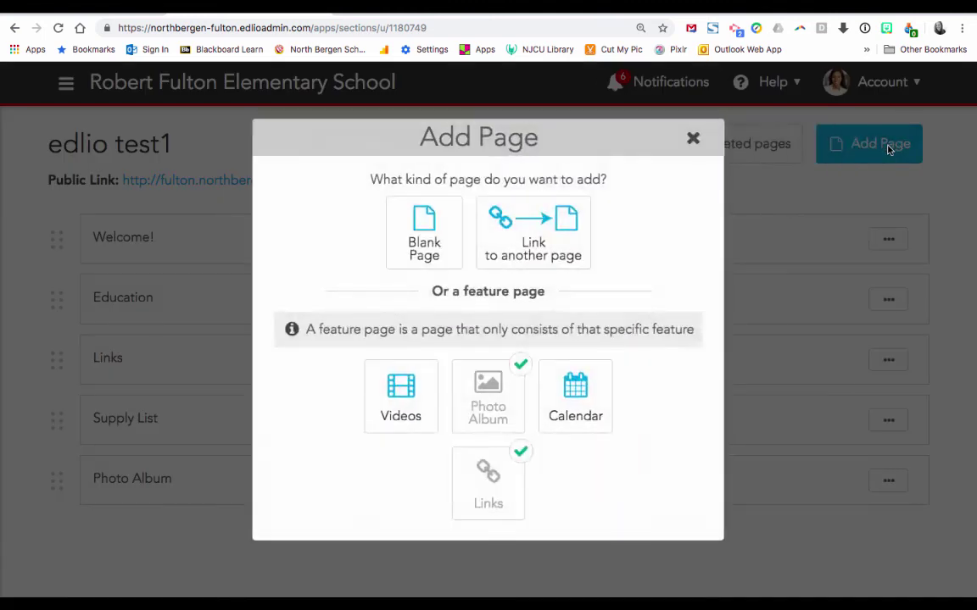
click(424, 245)
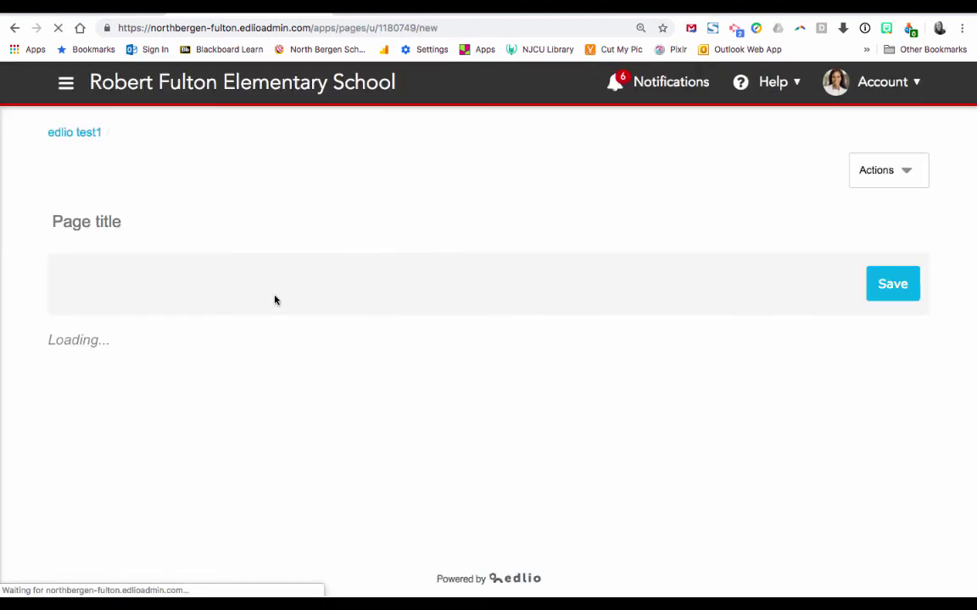
text(cla)
key(BackSpace)
key(BackSpace)
key(BackSpace)
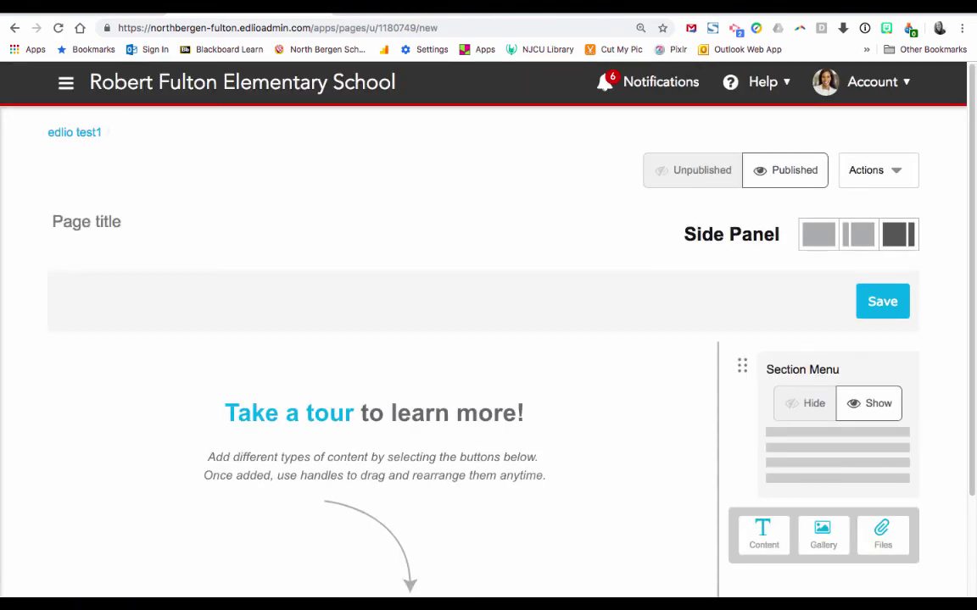
text(Cla)
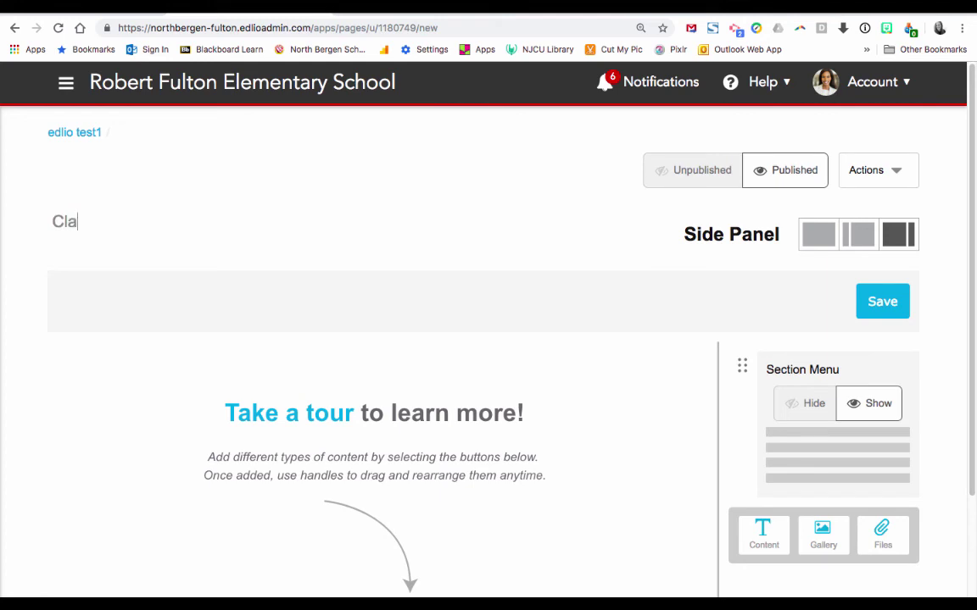
text(ss Rules)
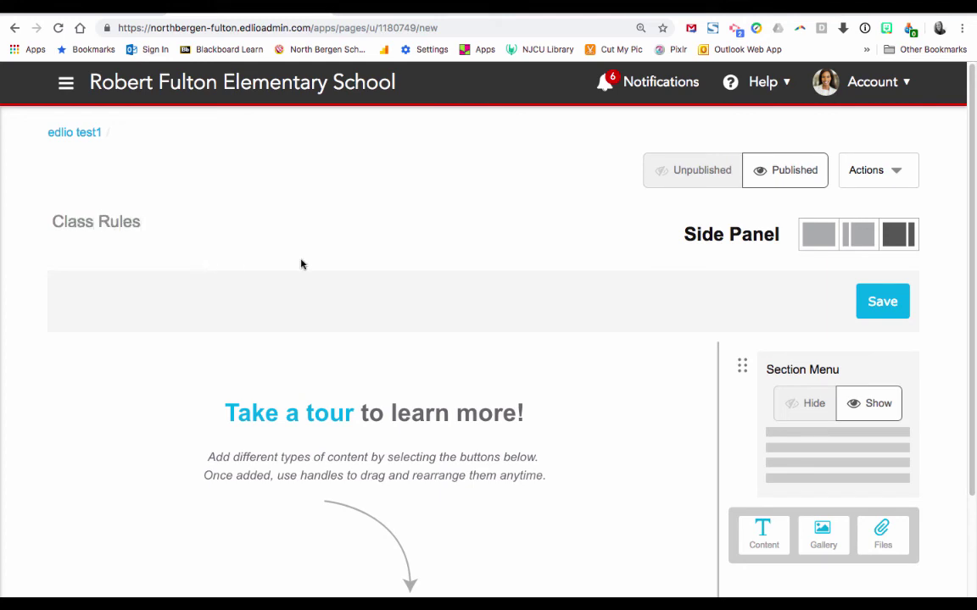
click(881, 301)
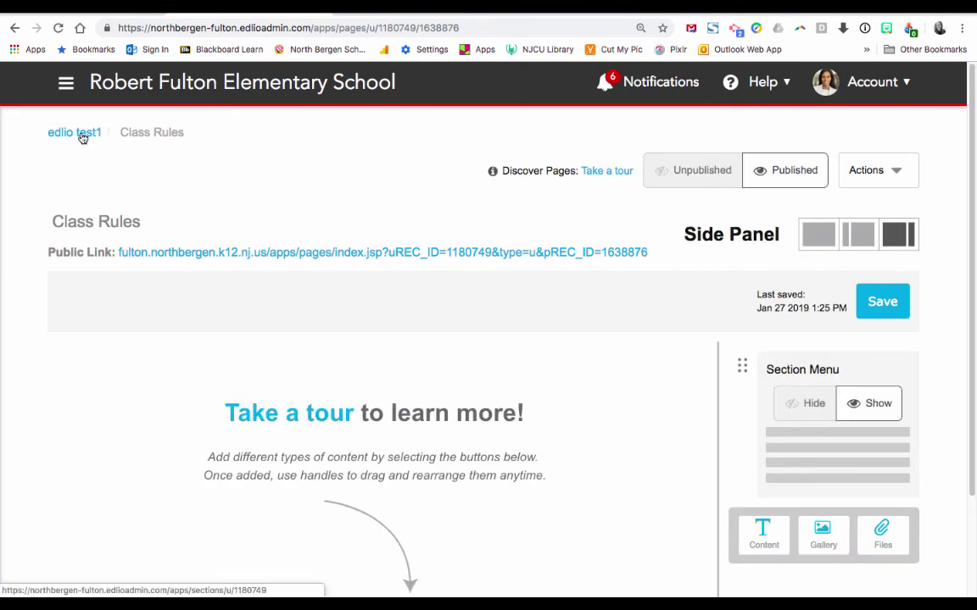
click(82, 136)
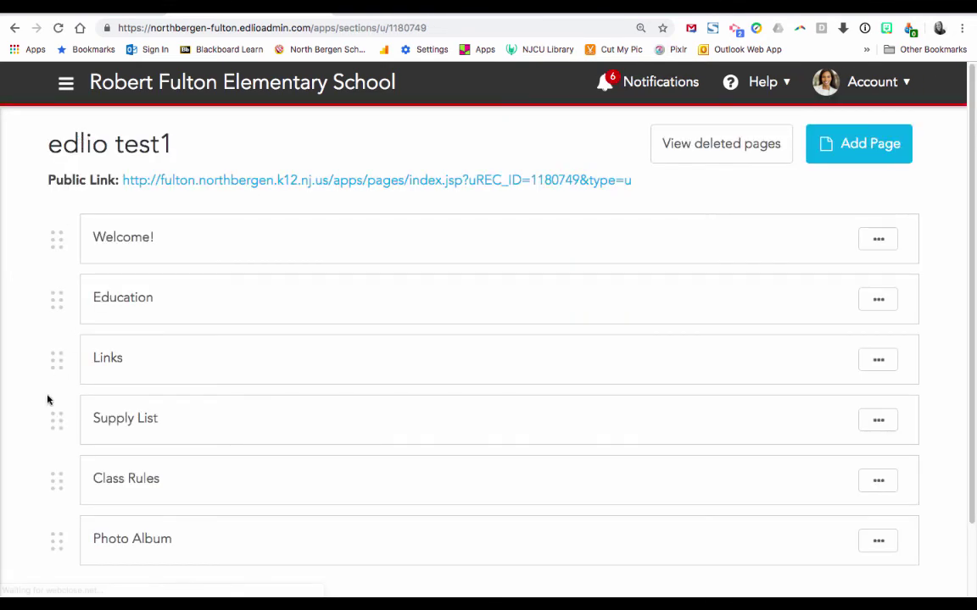
Move Supply List above Links and Class Rules above Supply List, then begin adding a page.
scroll(48, 400, down, 1)
scroll(80, 318, up, 2)
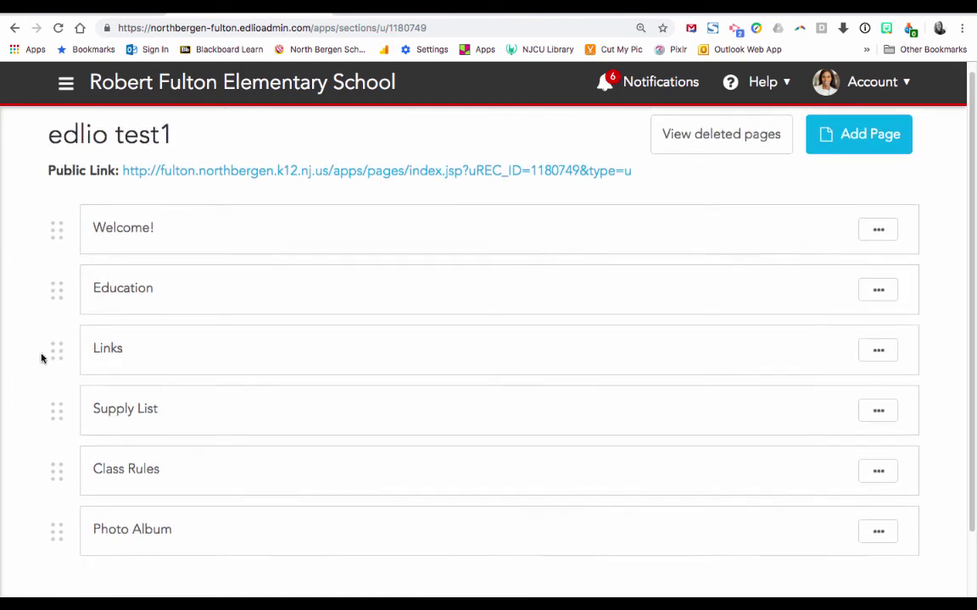
scroll(58, 385, down, 1)
drag(60, 392, 57, 331)
drag(62, 455, 50, 329)
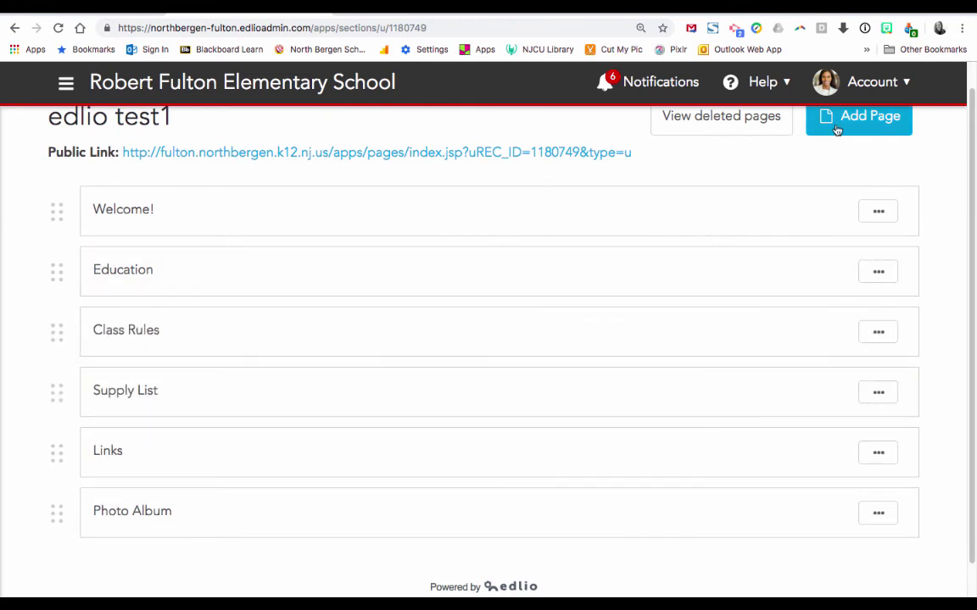
click(838, 126)
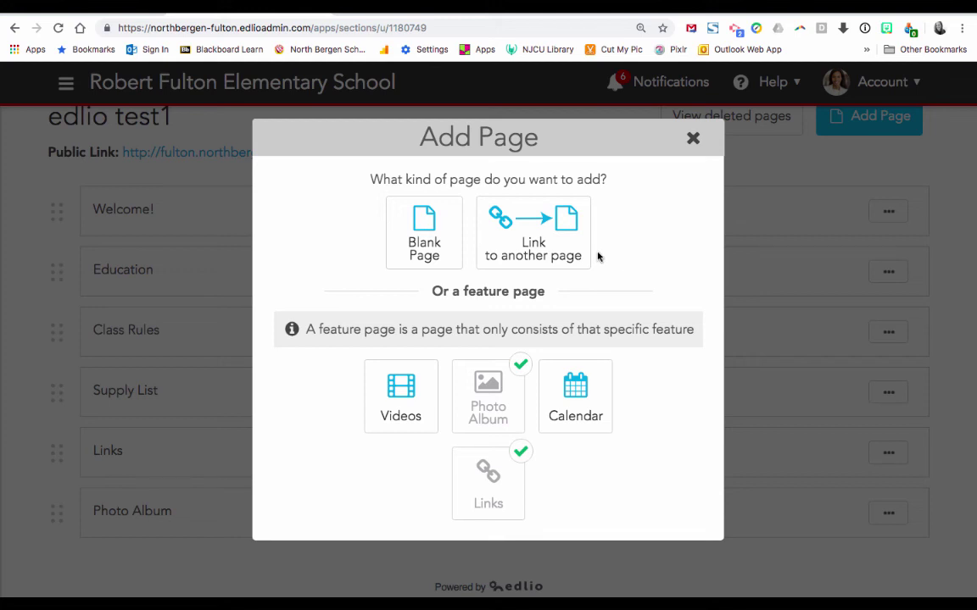
Add a new link-to-another-page entry titled 'Parent Portal'.
click(546, 244)
scroll(254, 380, down, 3)
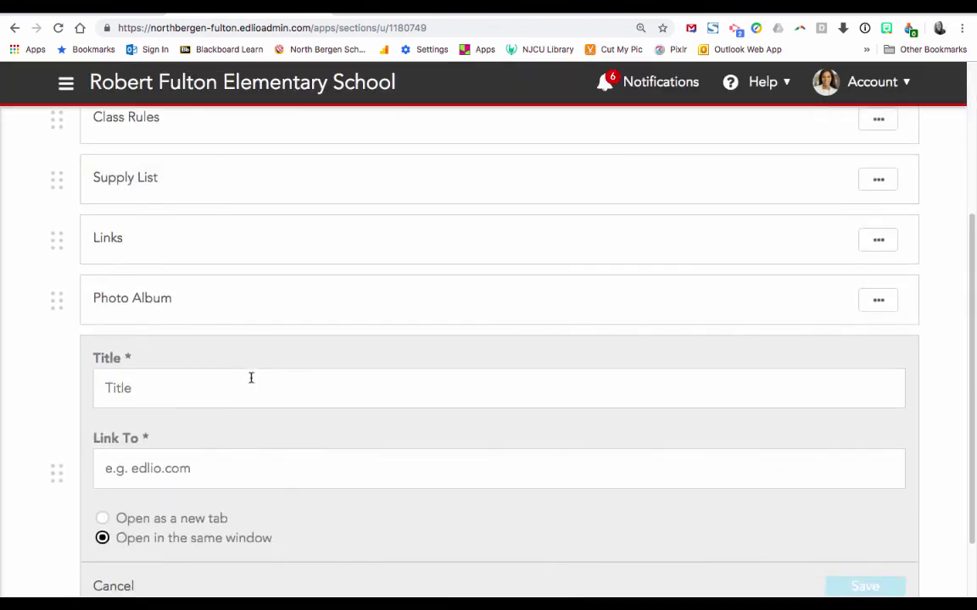
click(153, 383)
text(Paren)
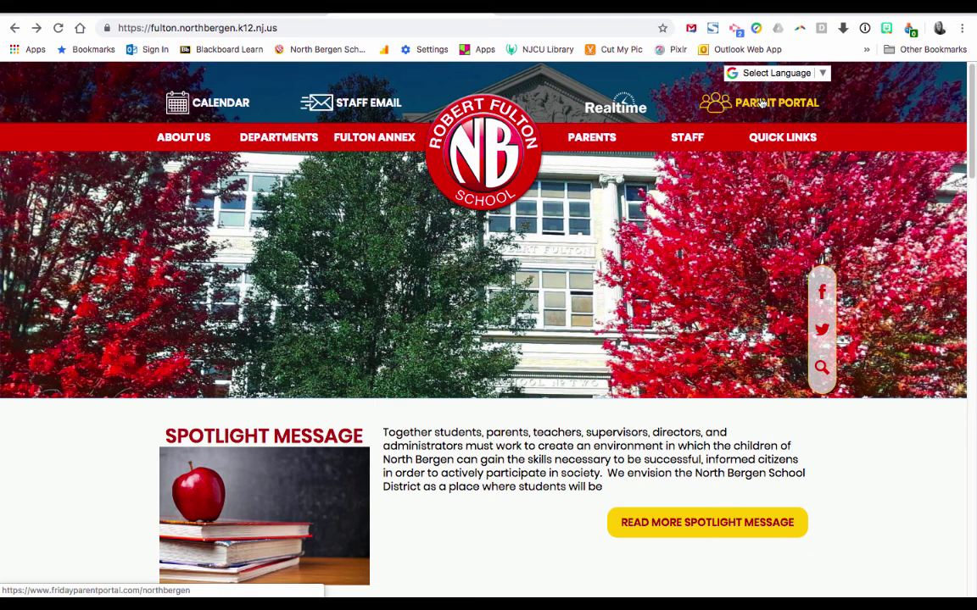
right_click(762, 101)
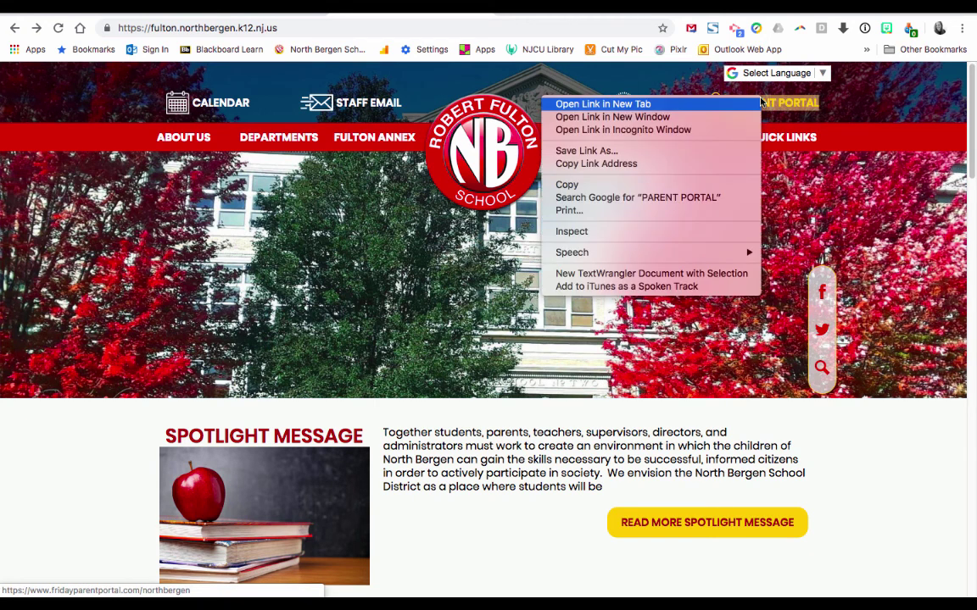
click(688, 165)
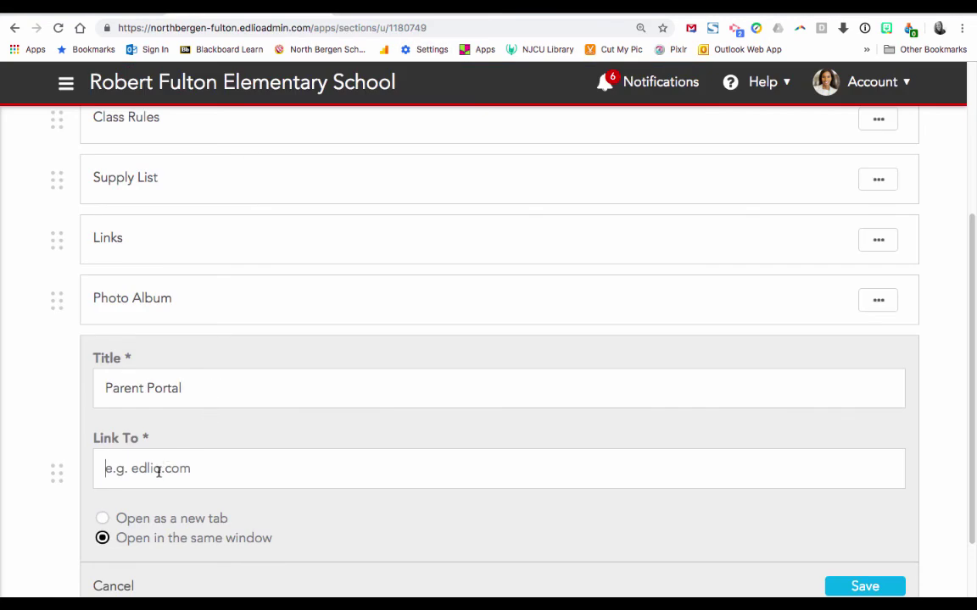
right_click(158, 472)
click(183, 503)
scroll(21, 441, down, 2)
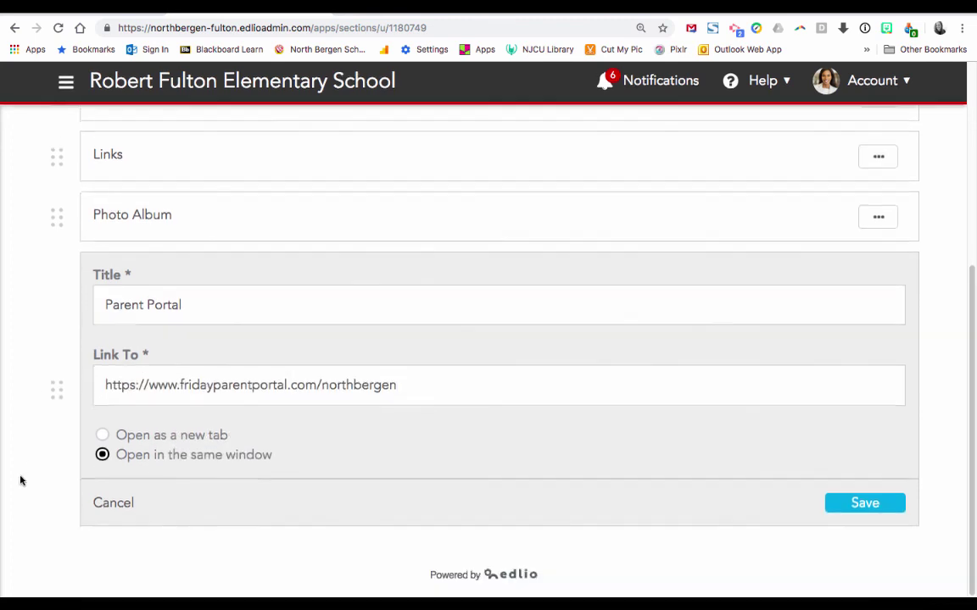
click(101, 437)
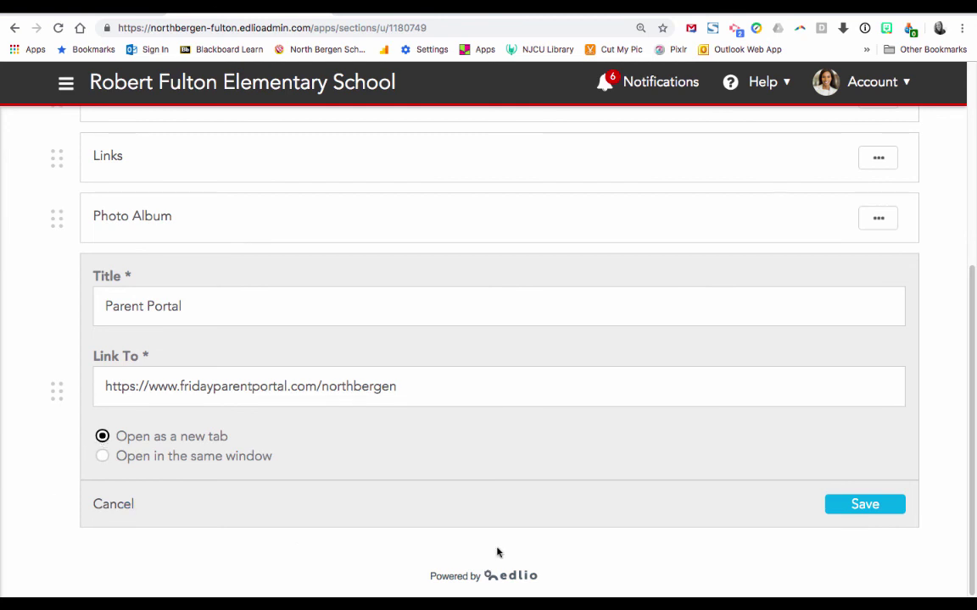
click(864, 505)
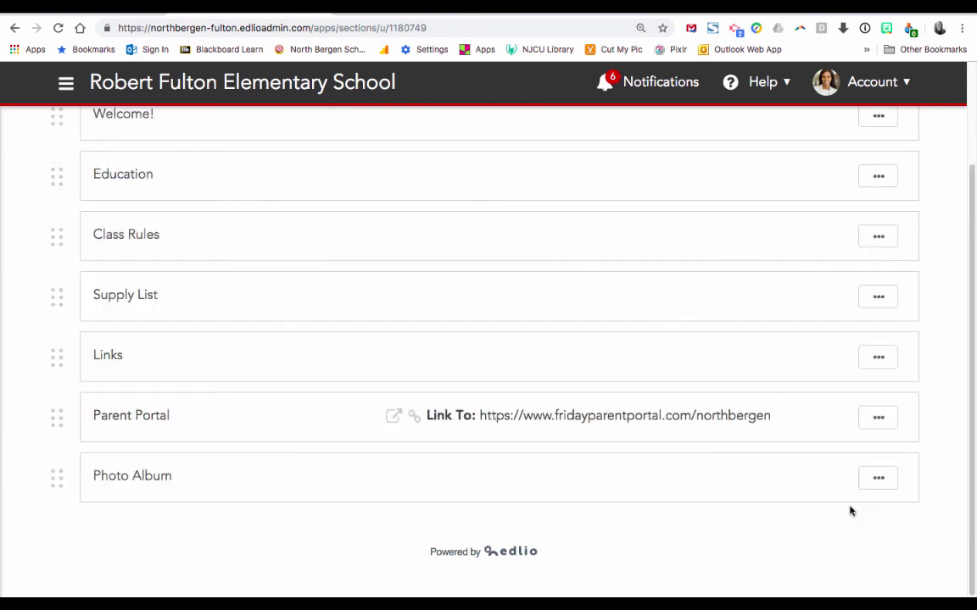
Open the Welcome! page and launch its Public View preview.
scroll(581, 478, up, 2)
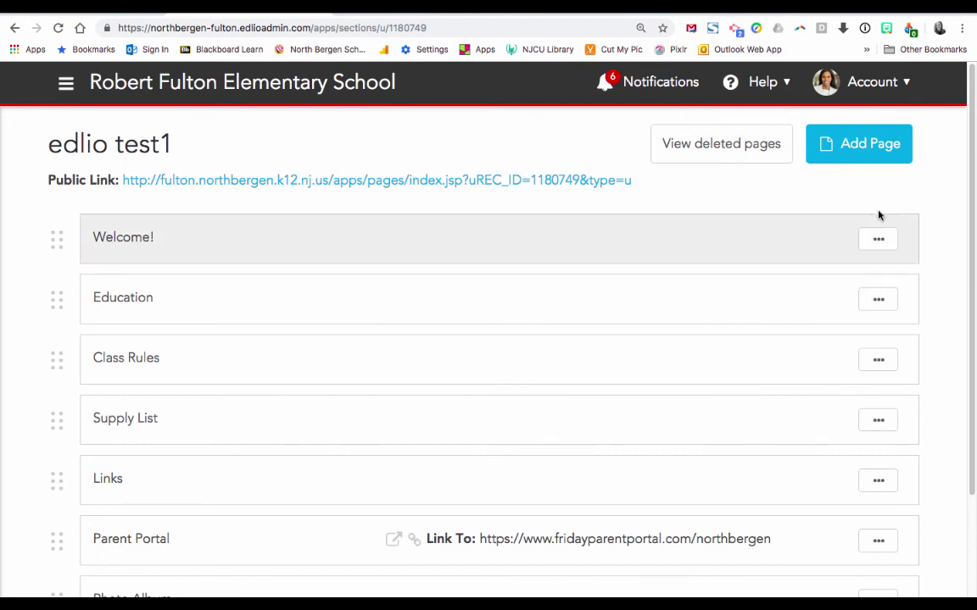
click(803, 242)
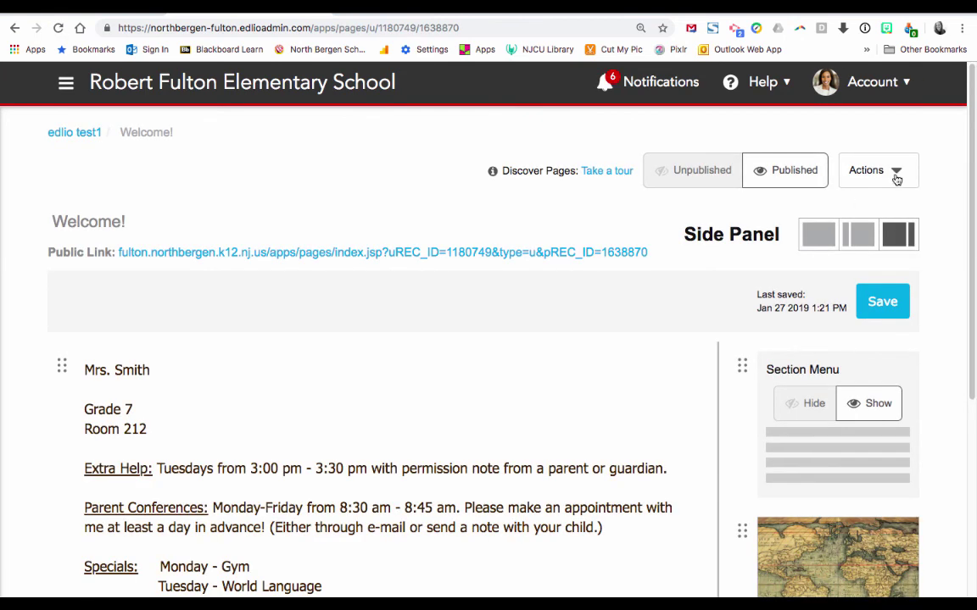
click(895, 174)
click(882, 277)
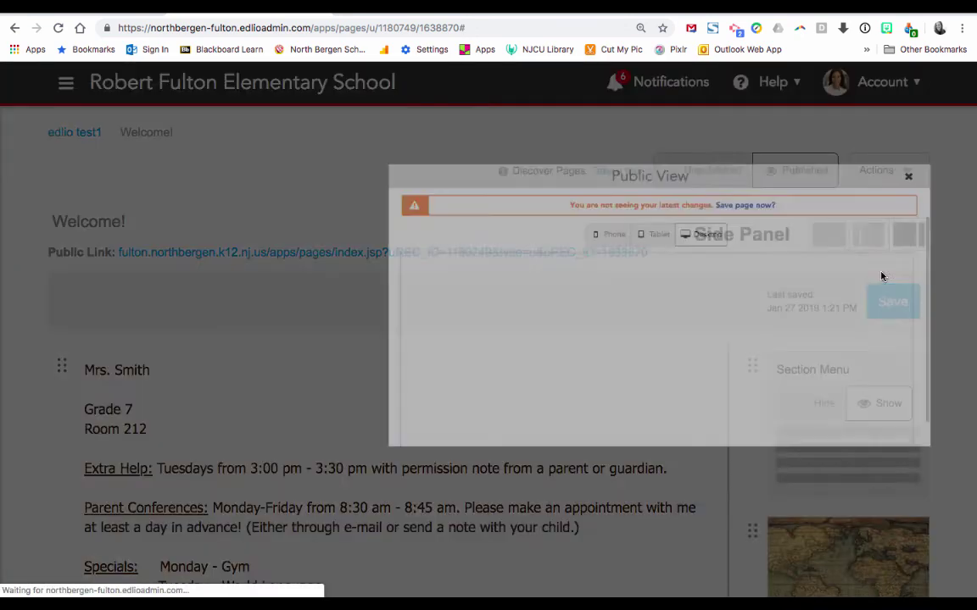
Browse the Supply List and Class Rules pages in the preview, then close it.
scroll(807, 368, down, 5)
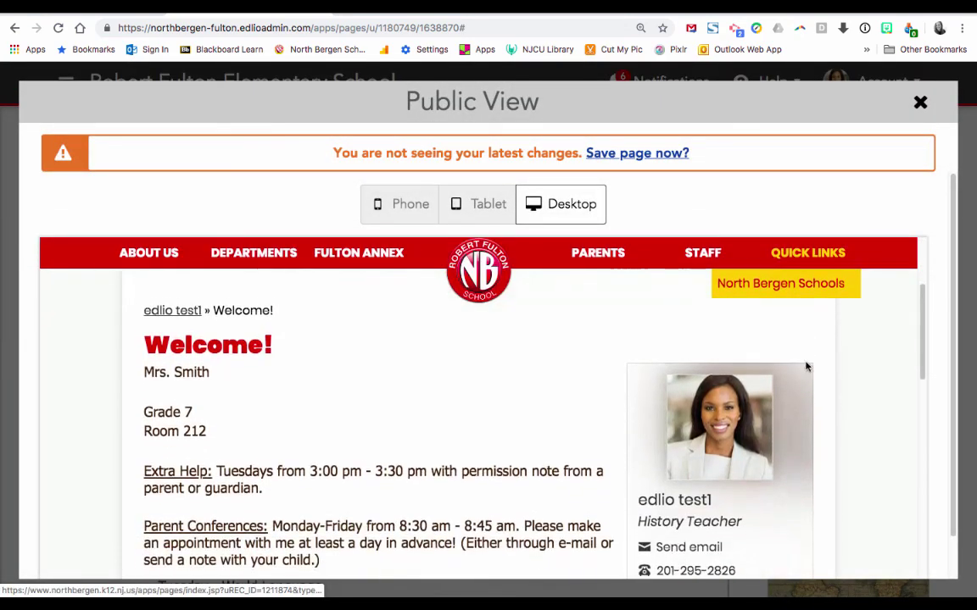
scroll(510, 469, down, 5)
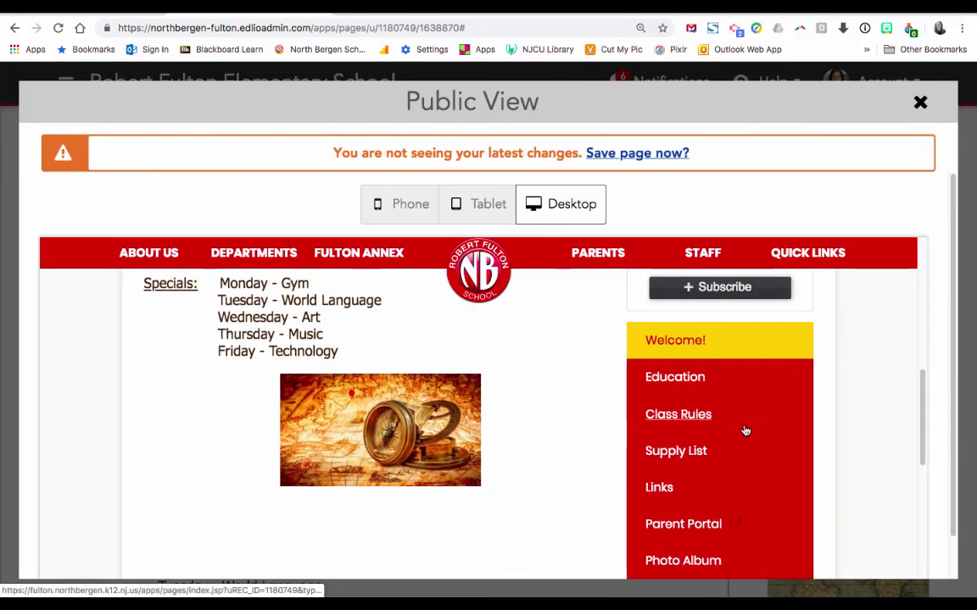
click(683, 456)
scroll(666, 461, down, 3)
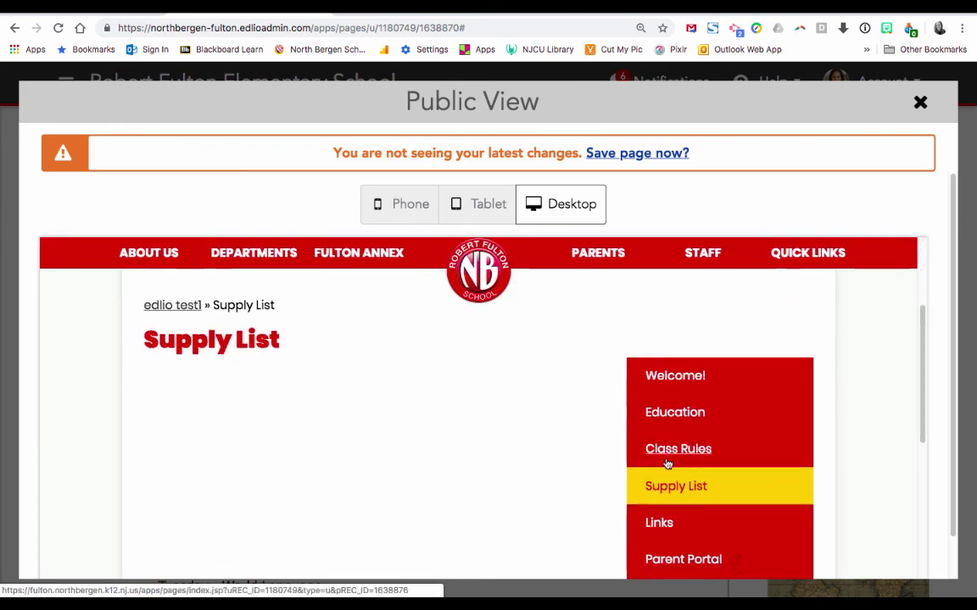
scroll(308, 467, down, 2)
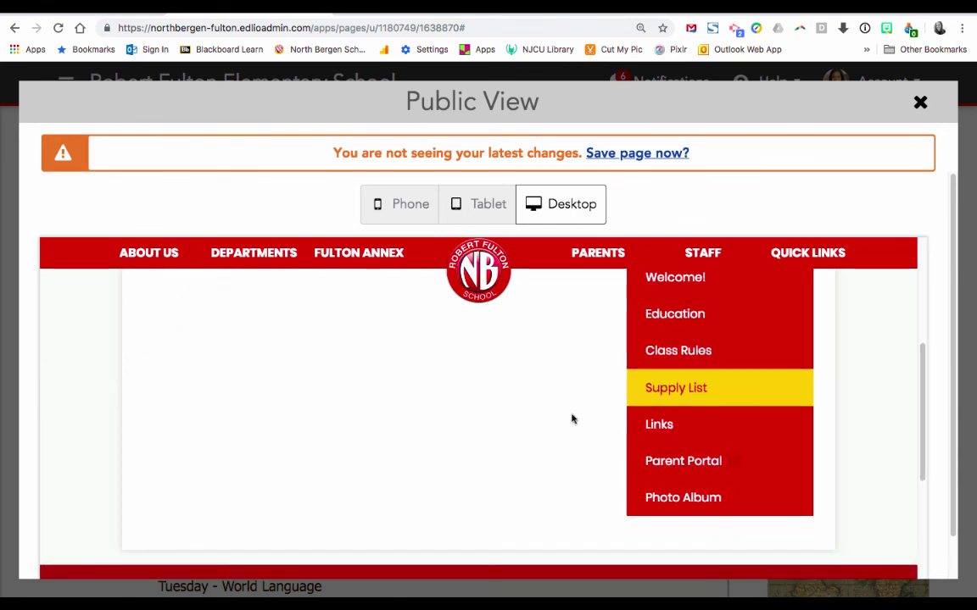
click(700, 353)
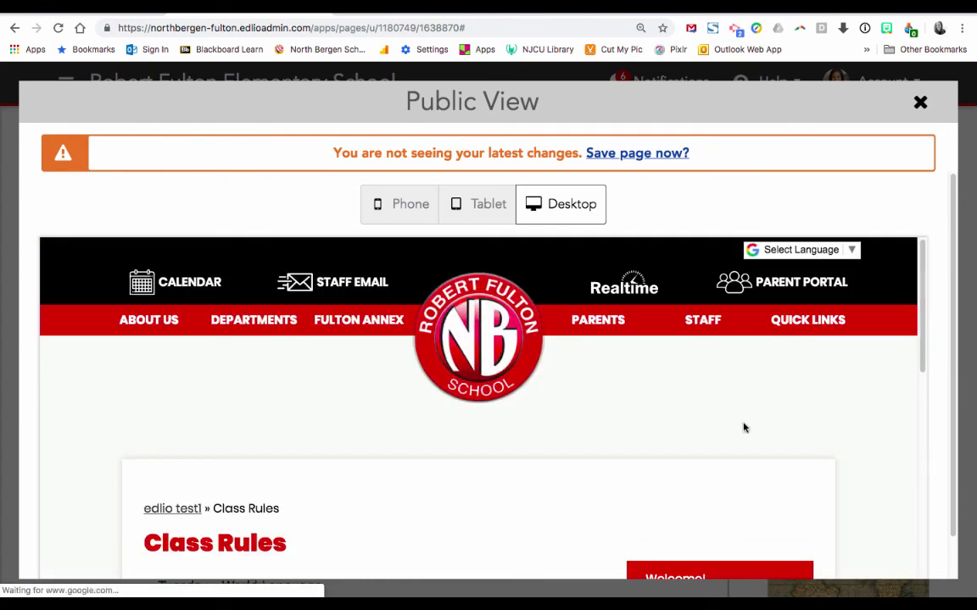
scroll(744, 427, down, 3)
scroll(848, 427, down, 2)
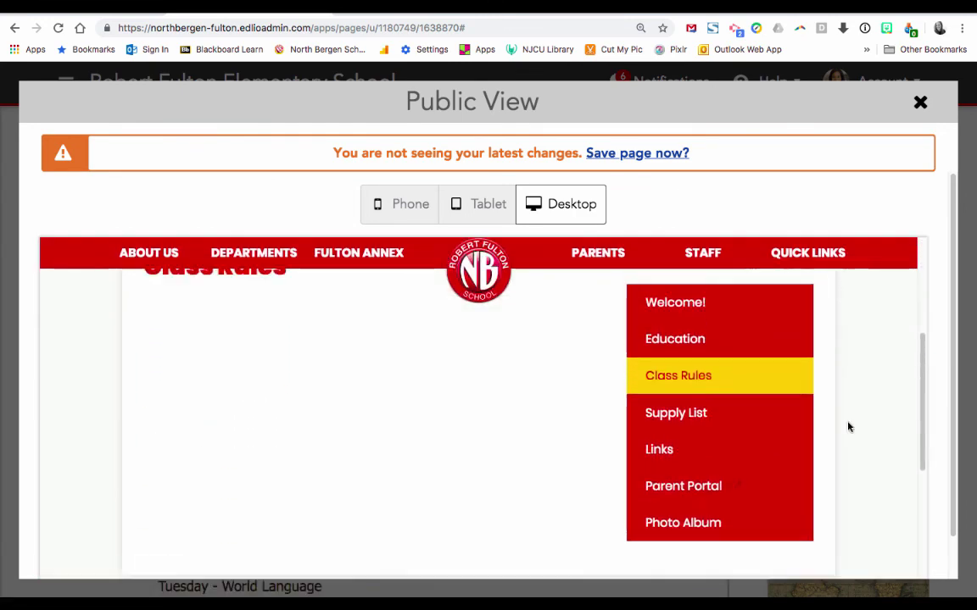
scroll(893, 243, up, 5)
click(920, 103)
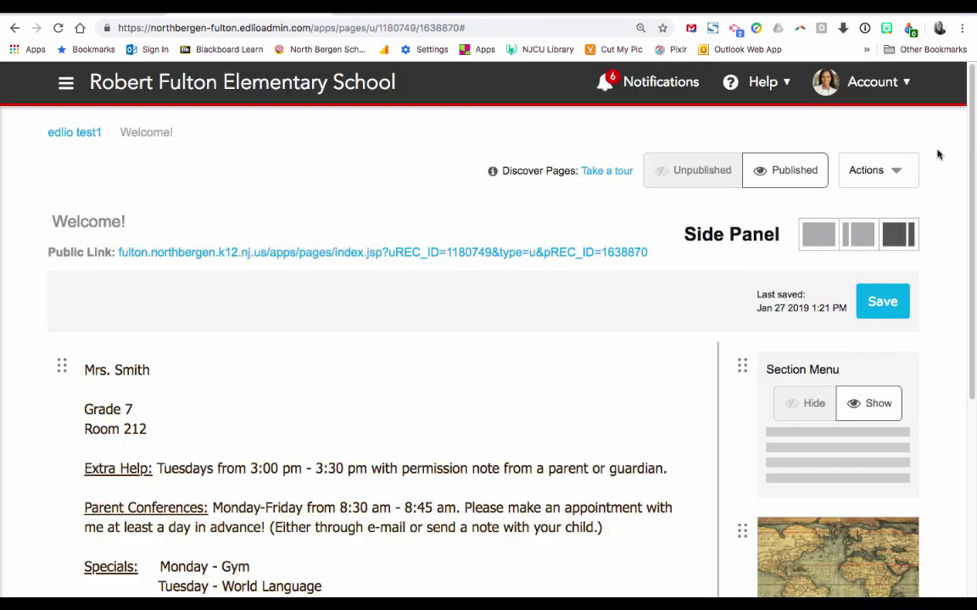
Go to the Edlio Help Center and browse its Beginner guide.
click(786, 91)
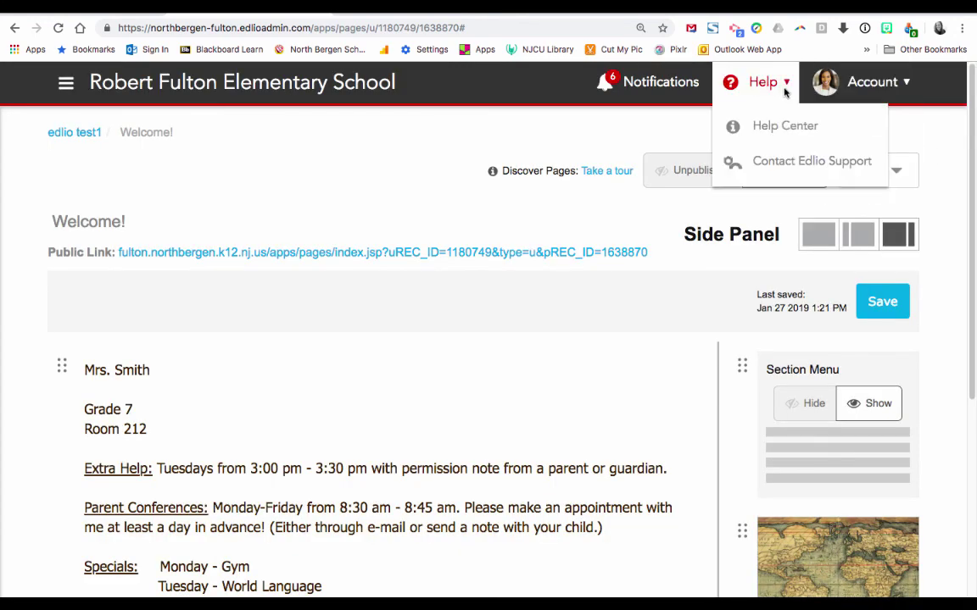
click(826, 133)
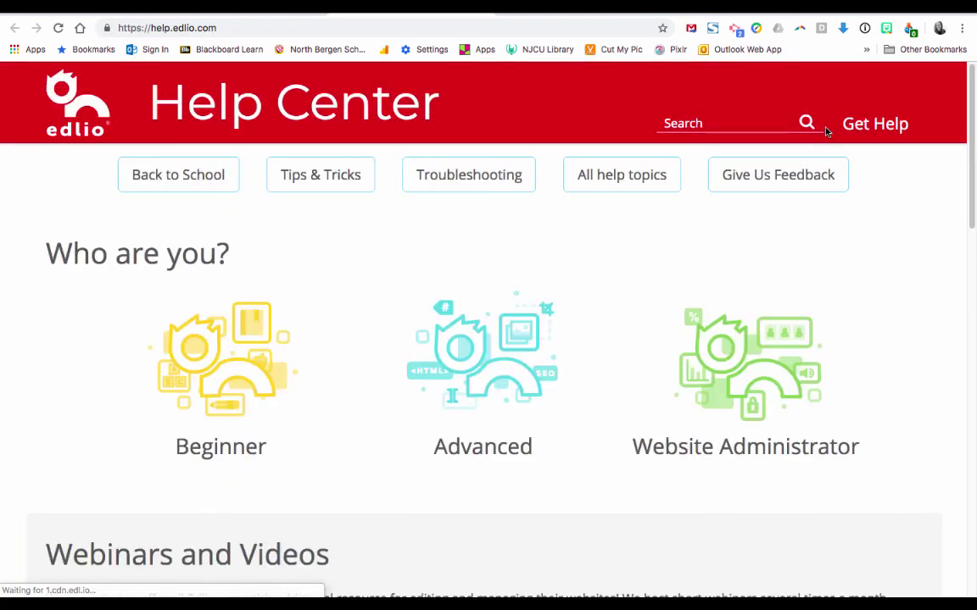
click(238, 395)
scroll(291, 376, down, 1)
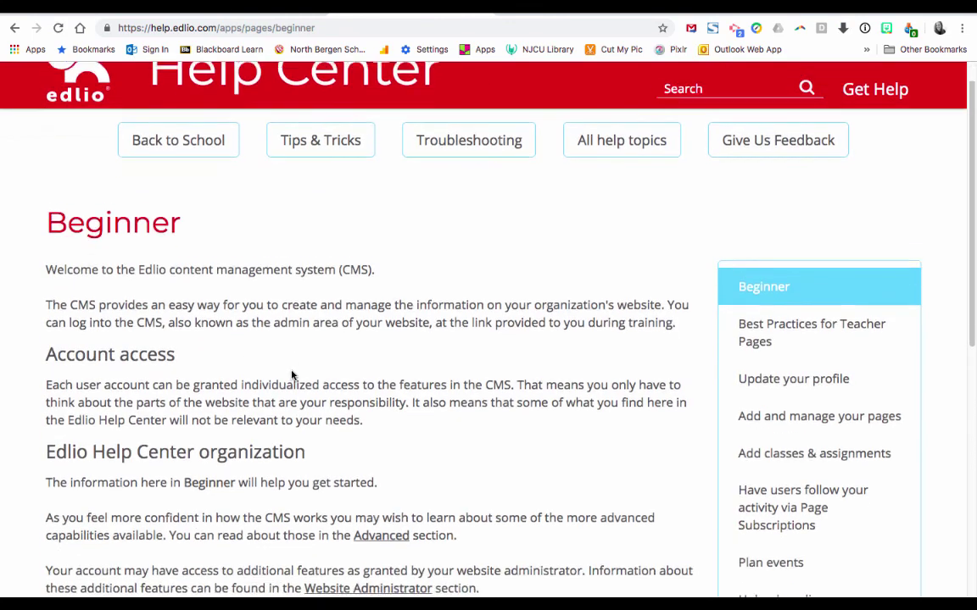
scroll(292, 376, down, 3)
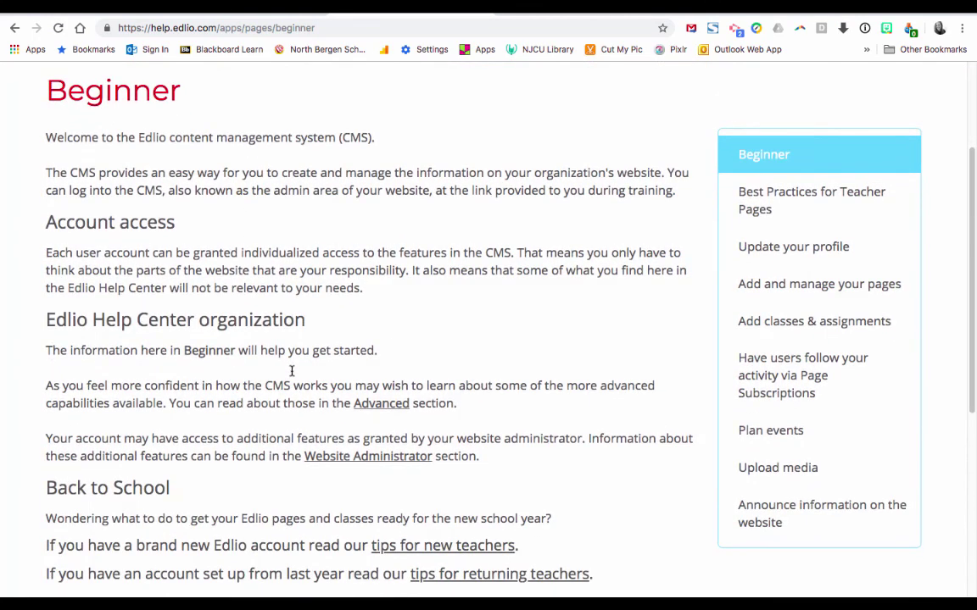
scroll(291, 373, down, 3)
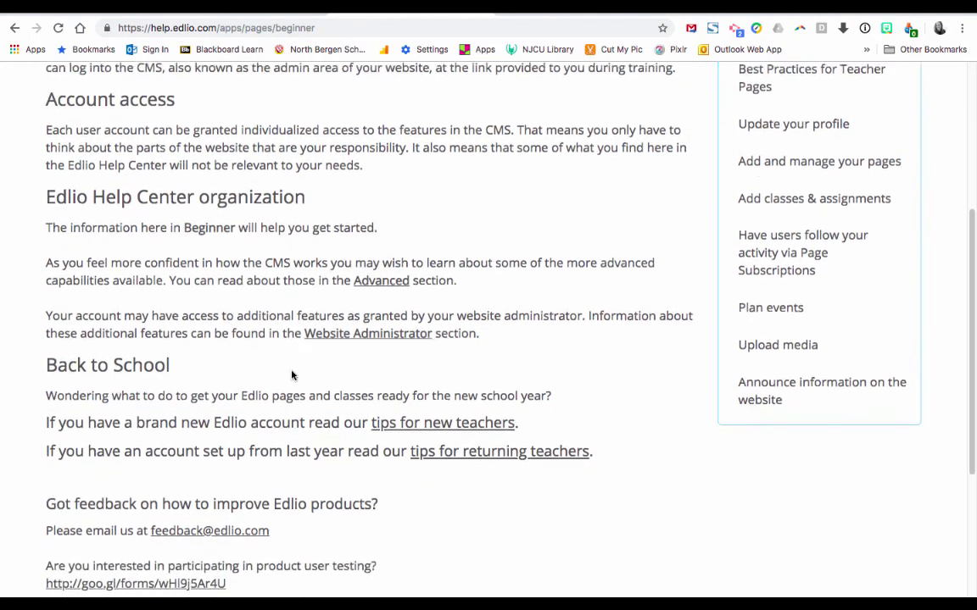
scroll(360, 364, down, 3)
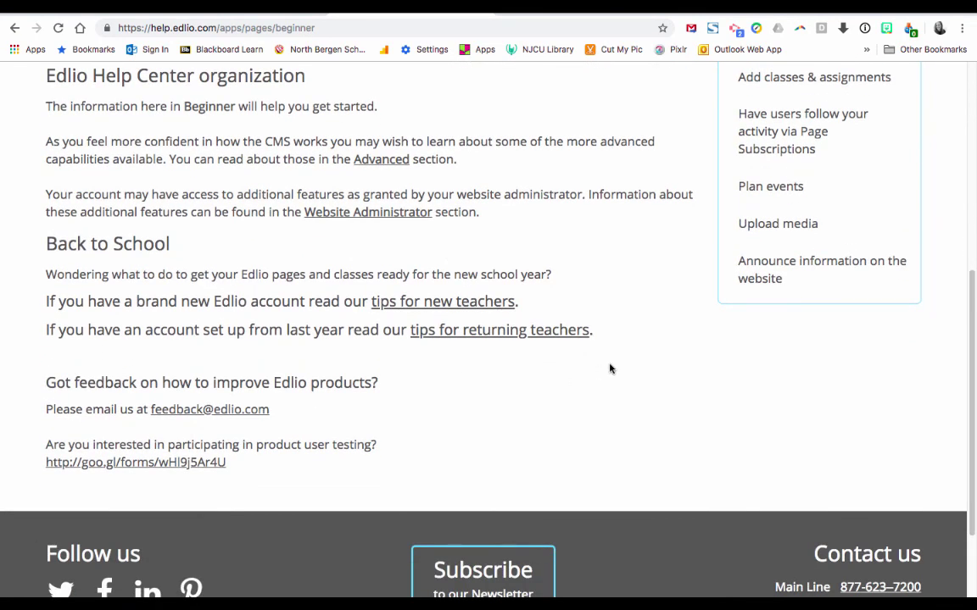
scroll(609, 369, up, 8)
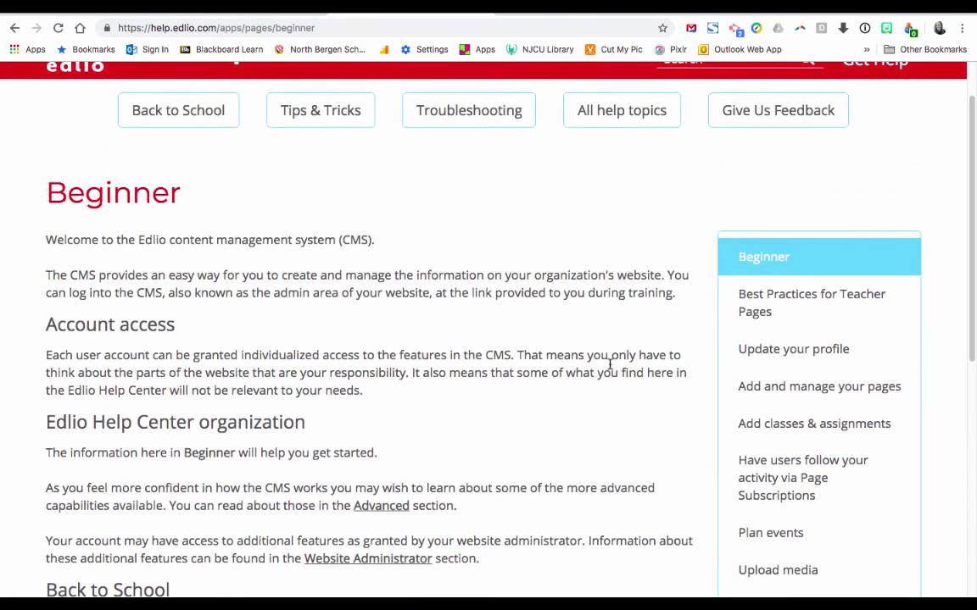
scroll(609, 364, up, 1)
scroll(609, 364, down, 1)
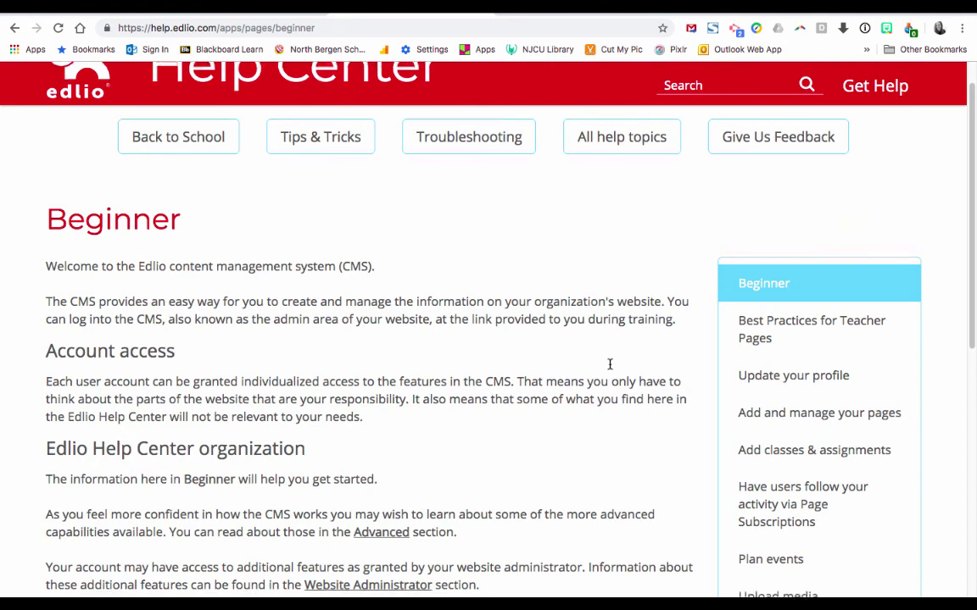
Read through the 'Best Practices for Teacher Pages' article.
click(858, 327)
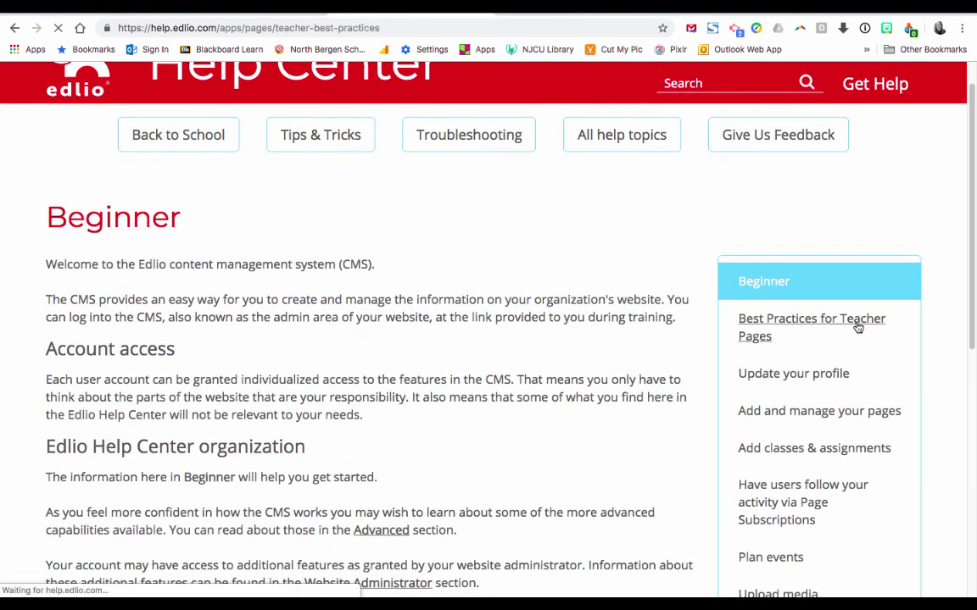
scroll(622, 445, down, 2)
scroll(621, 445, down, 2)
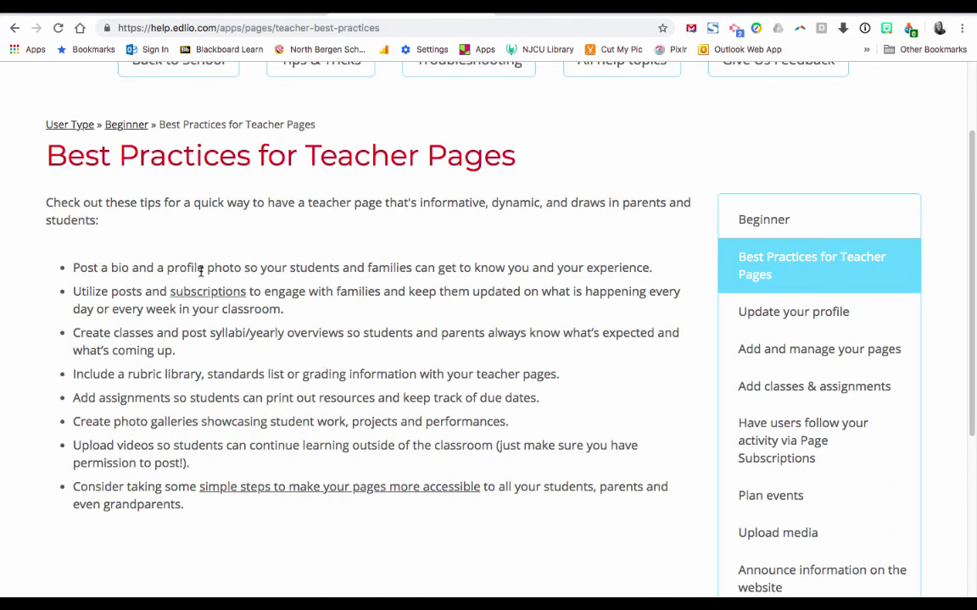
scroll(148, 313, down, 1)
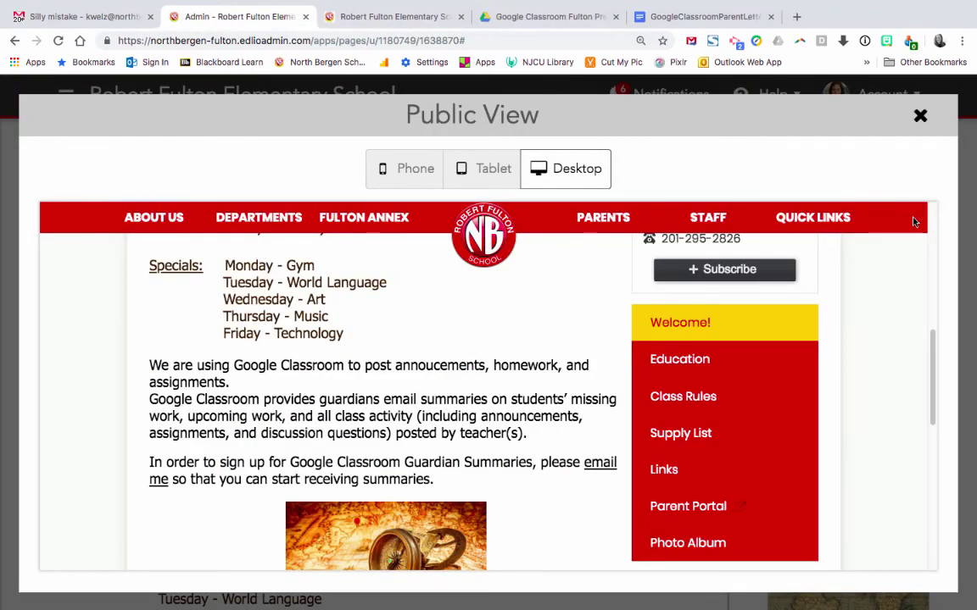
Scroll the Welcome! page's desktop preview to confirm Parent Portal in the section menu.
scroll(879, 353, down, 2)
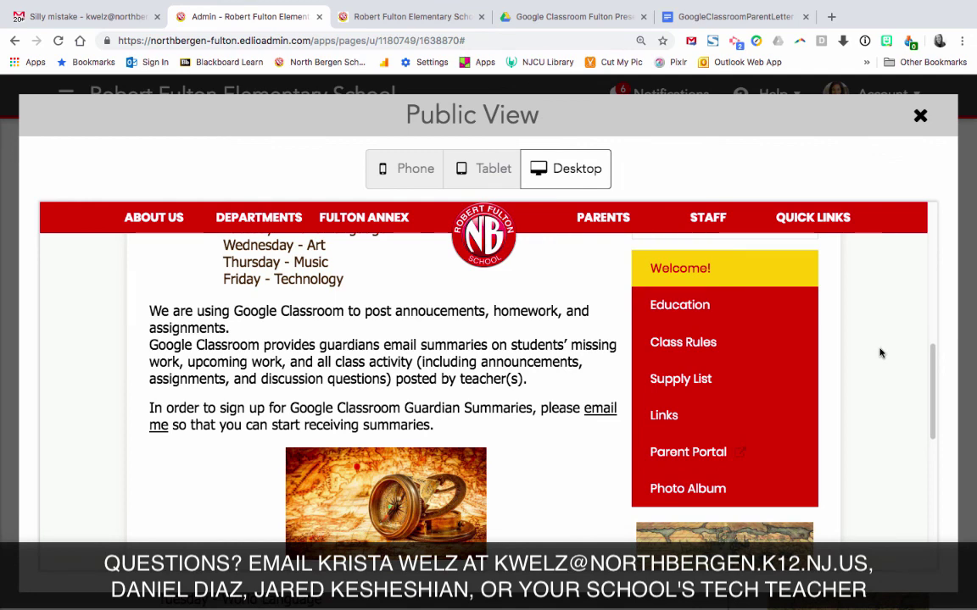
scroll(879, 353, down, 1)
scroll(880, 353, down, 5)
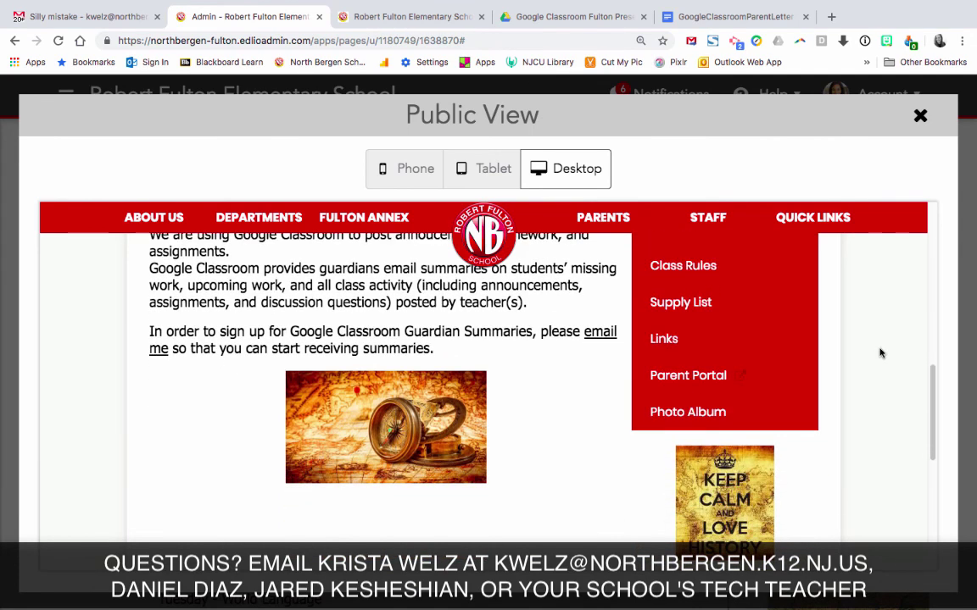
scroll(880, 353, down, 1)
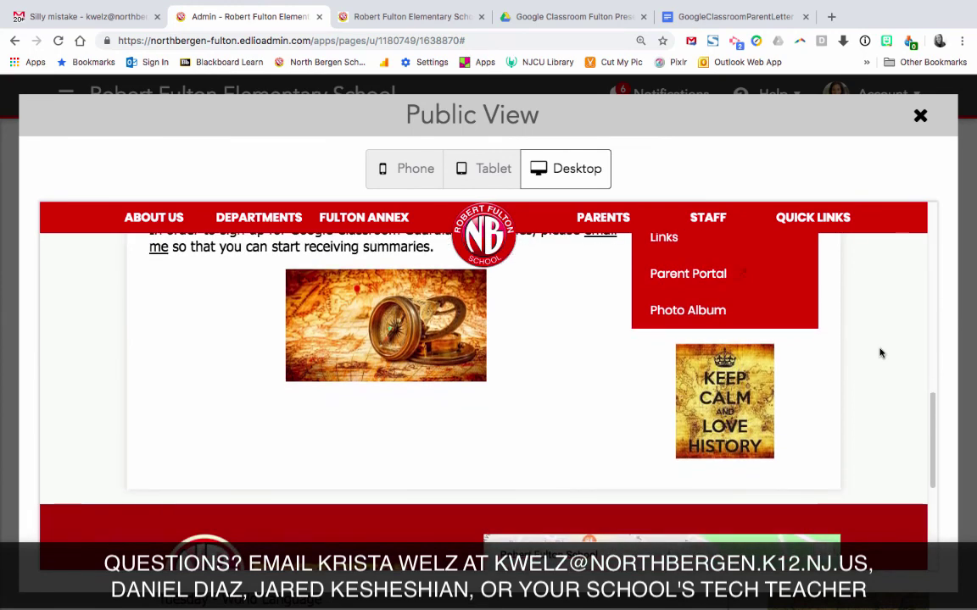
scroll(879, 353, up, 3)
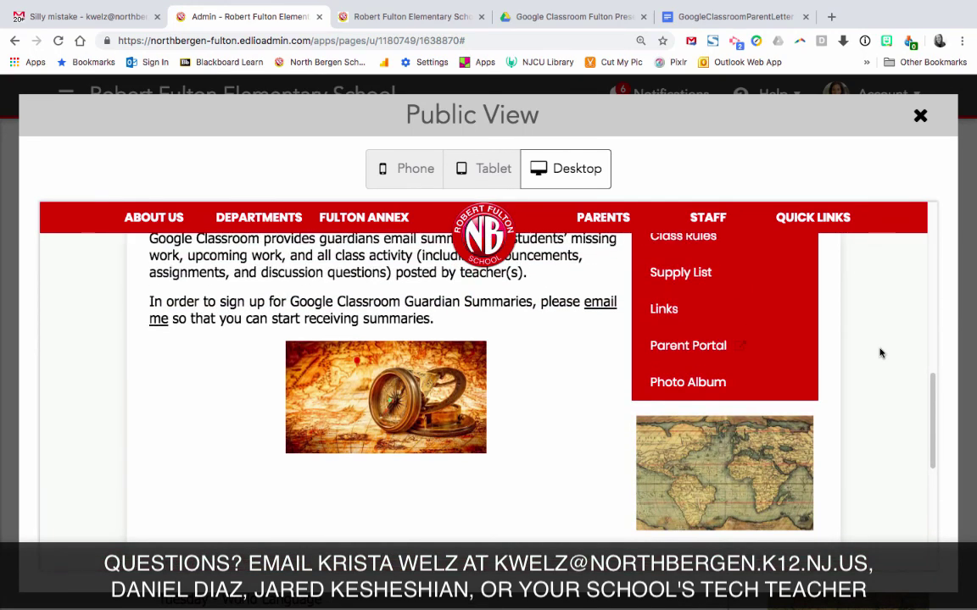
scroll(880, 353, up, 8)
scroll(879, 353, down, 4)
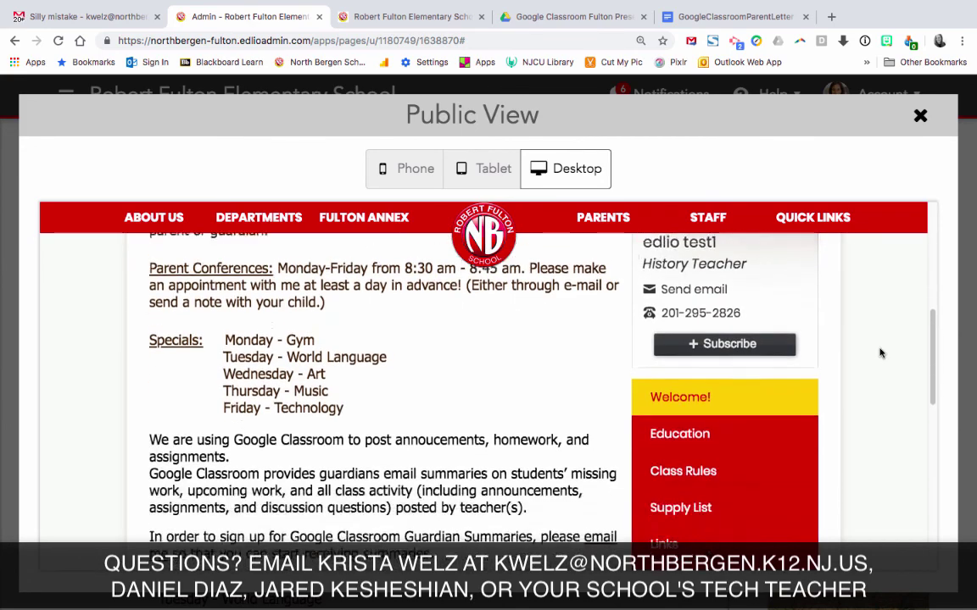